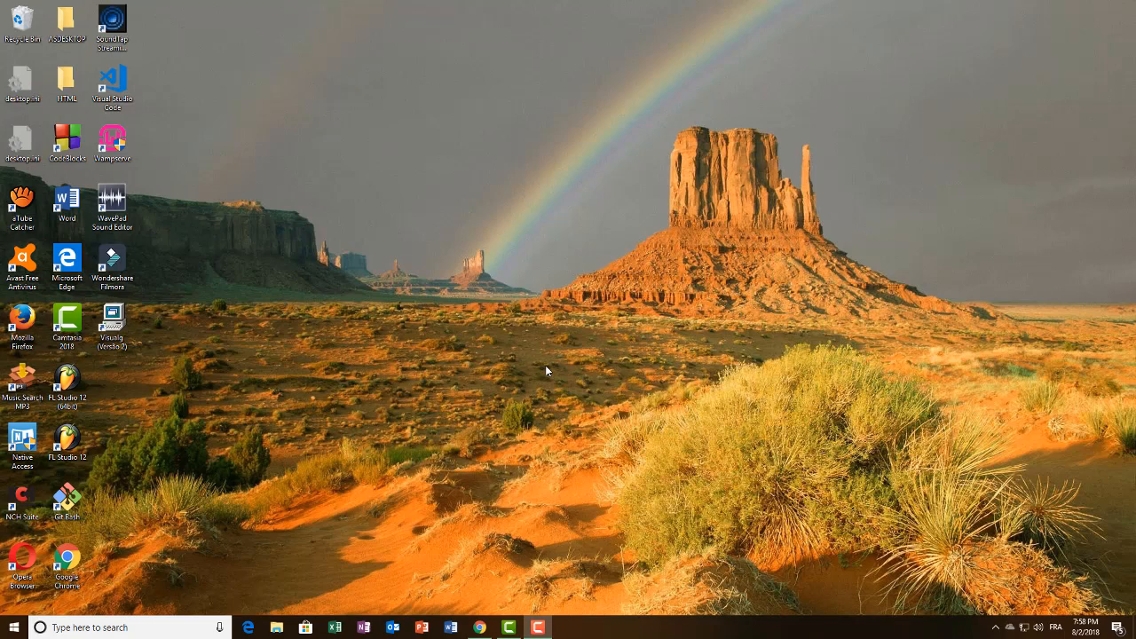
Step: Open Word, create a blank document and set the page zoom to 196%
double_click(74, 211)
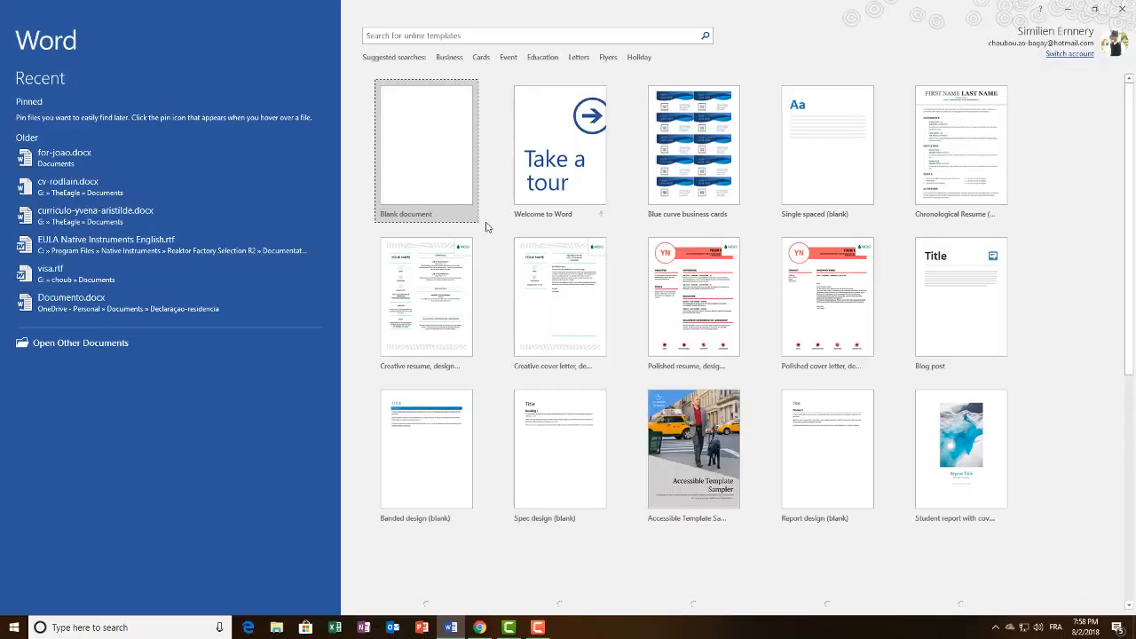
left_click(424, 149)
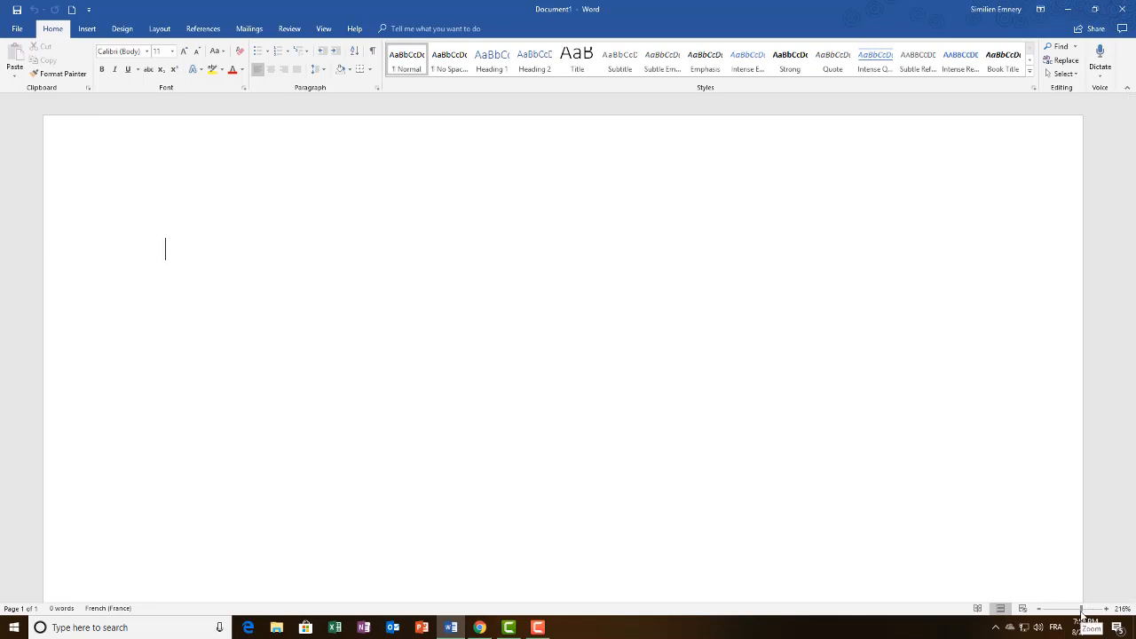
mouse_move(1082, 610)
left_mouse_down()
mouse_move(1067, 611)
mouse_move(1079, 609)
left_mouse_up()
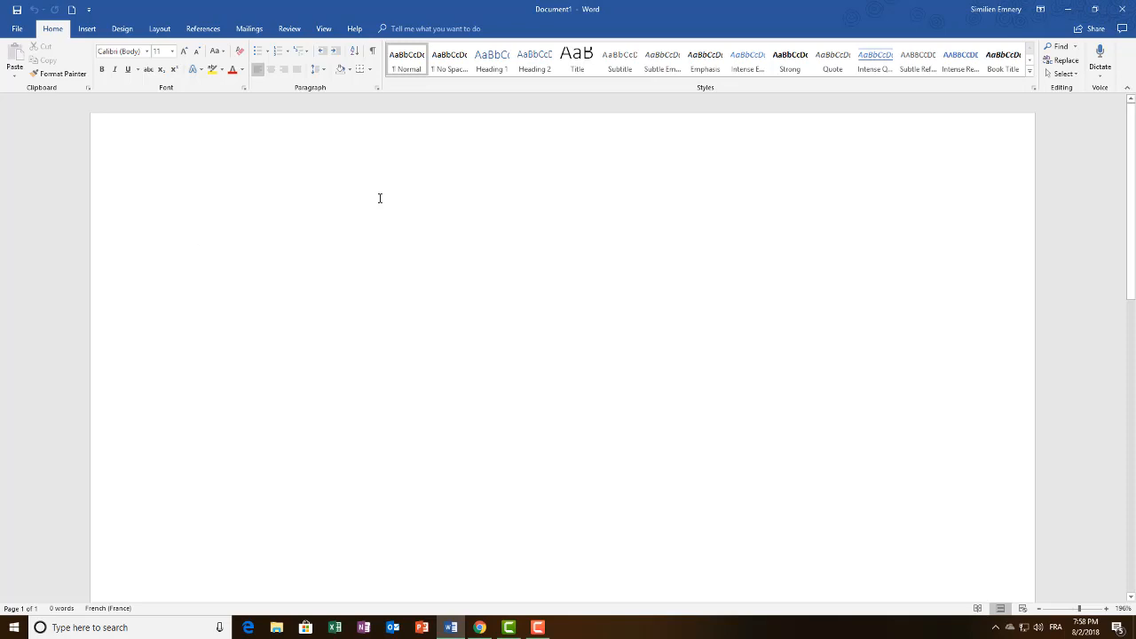
left_click(86, 32)
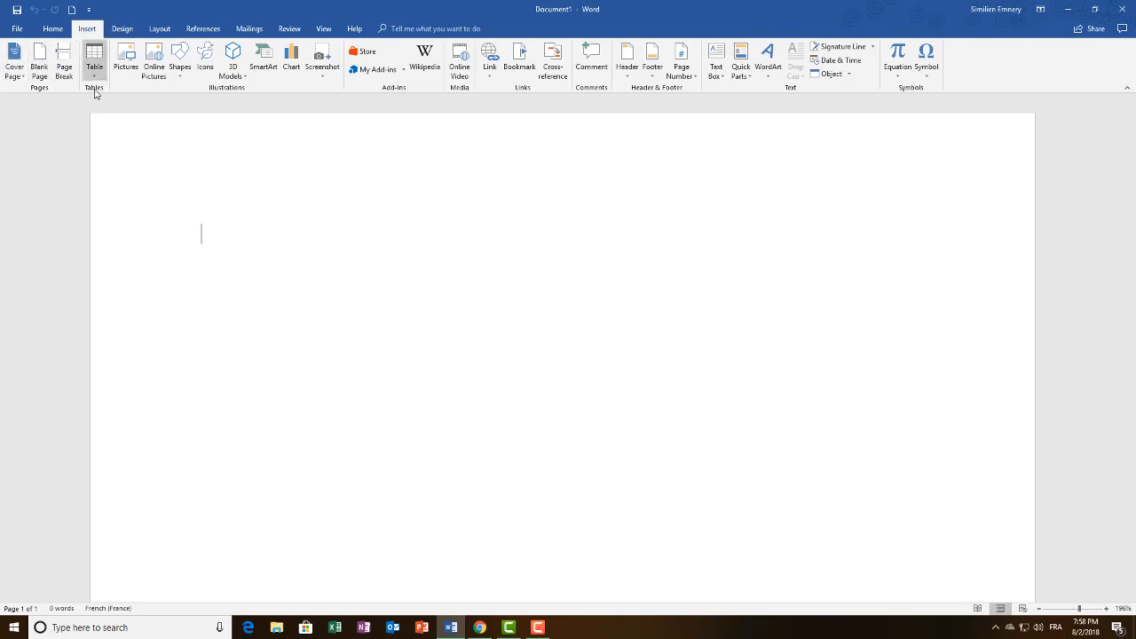
left_click(94, 69)
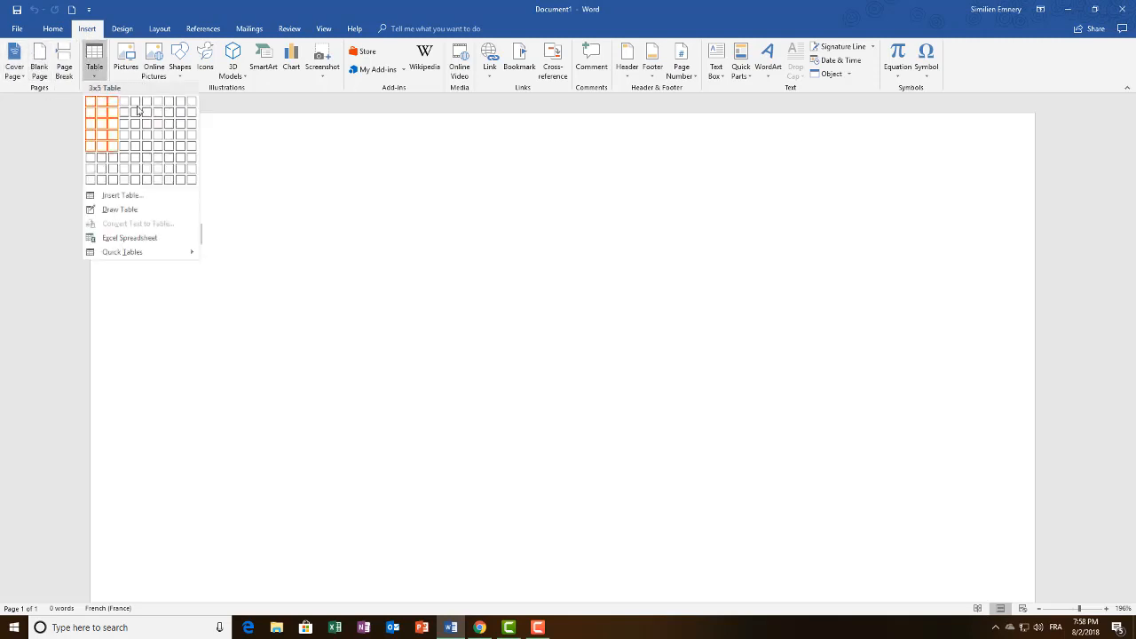
key("Escape")
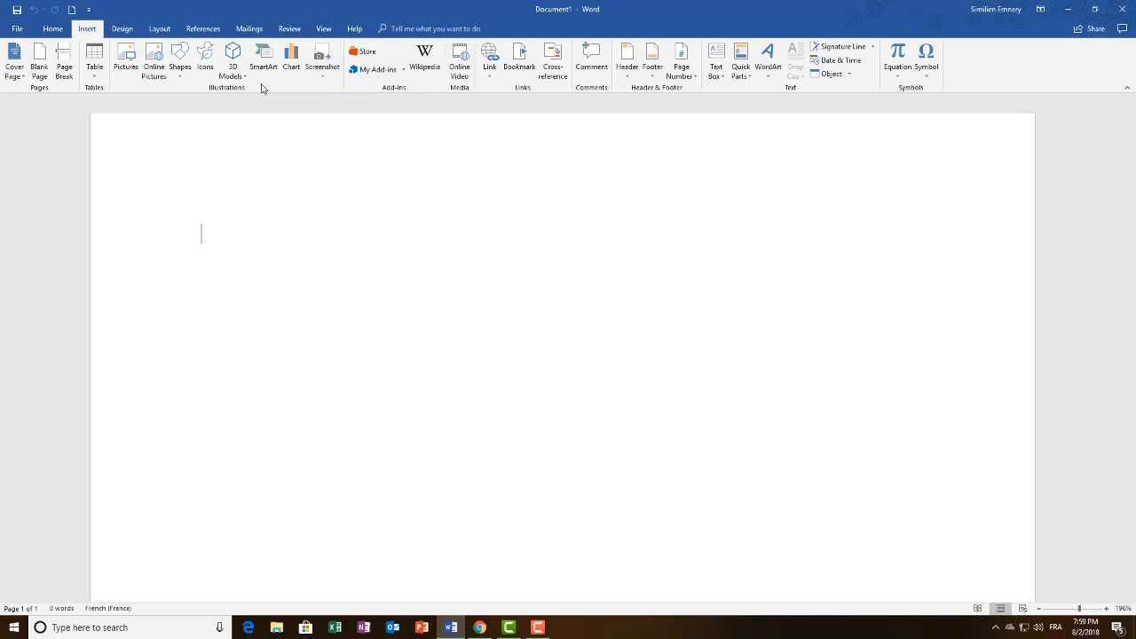
left_click(182, 81)
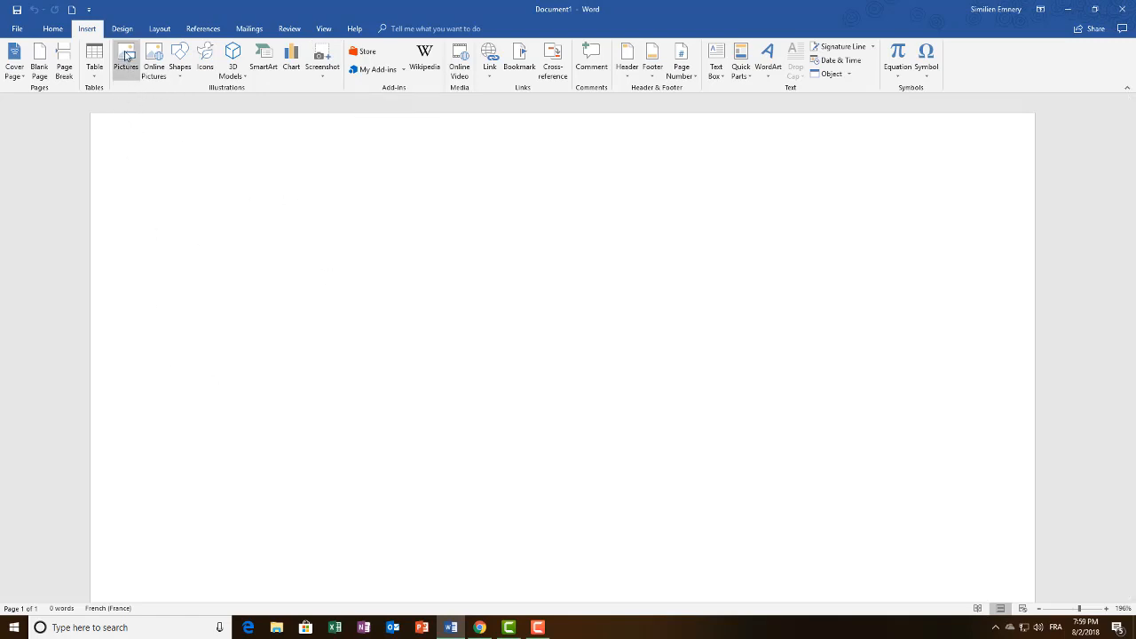
Step: Insert the picture Cosmetics_20-512.png from the Pictures folder into the document
left_click(128, 78)
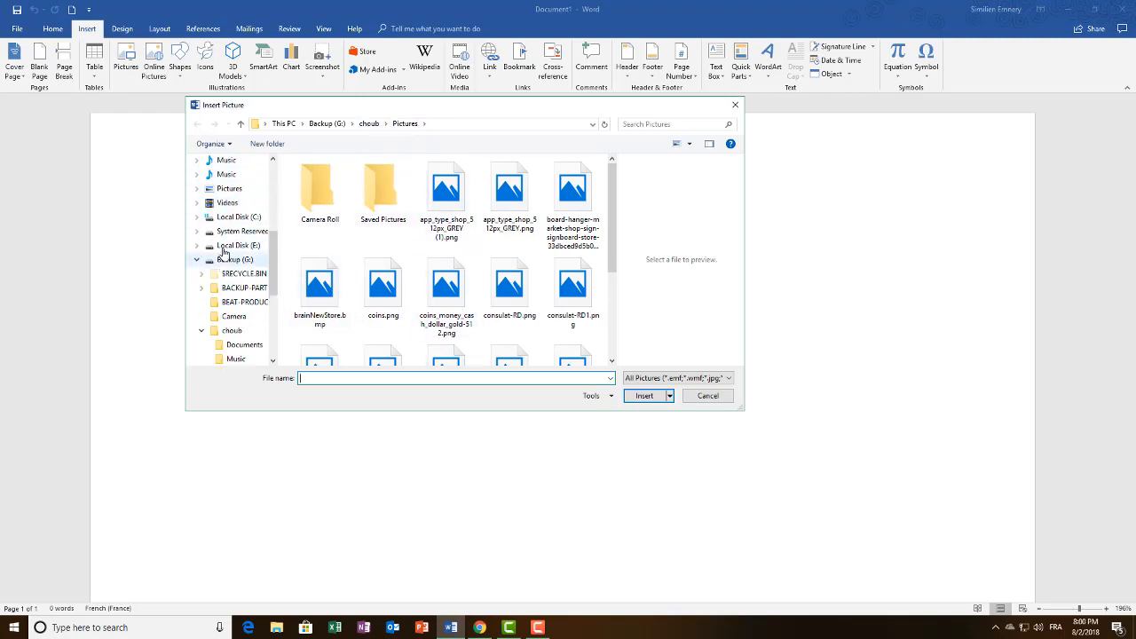
scroll(223, 254, "up", 1)
scroll(223, 253, "up", 5)
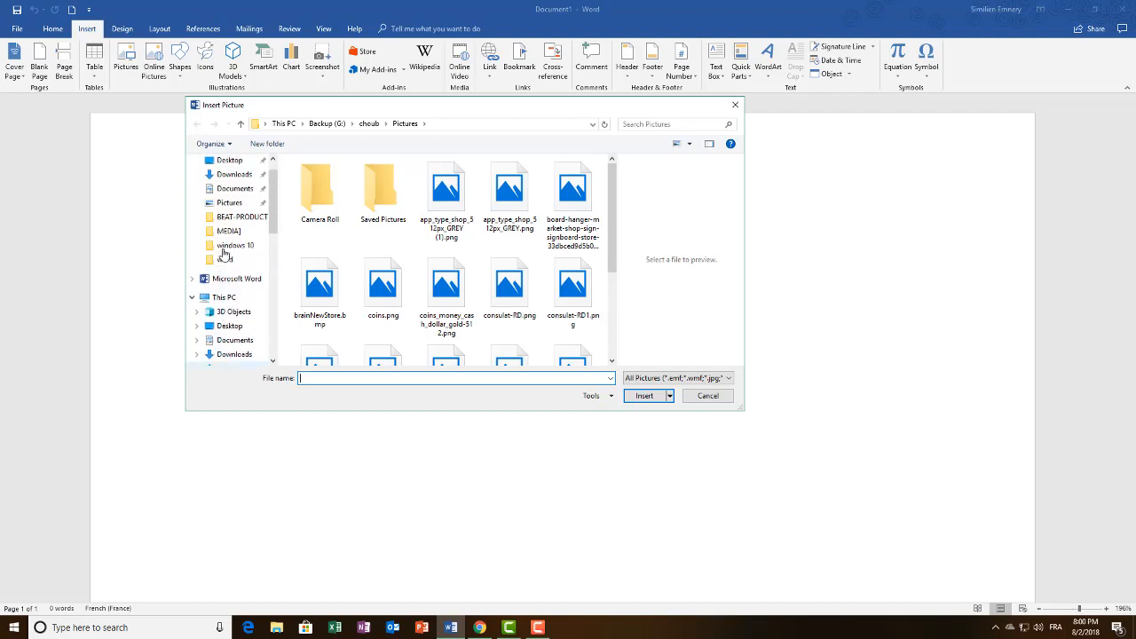
scroll(223, 254, "down", 2)
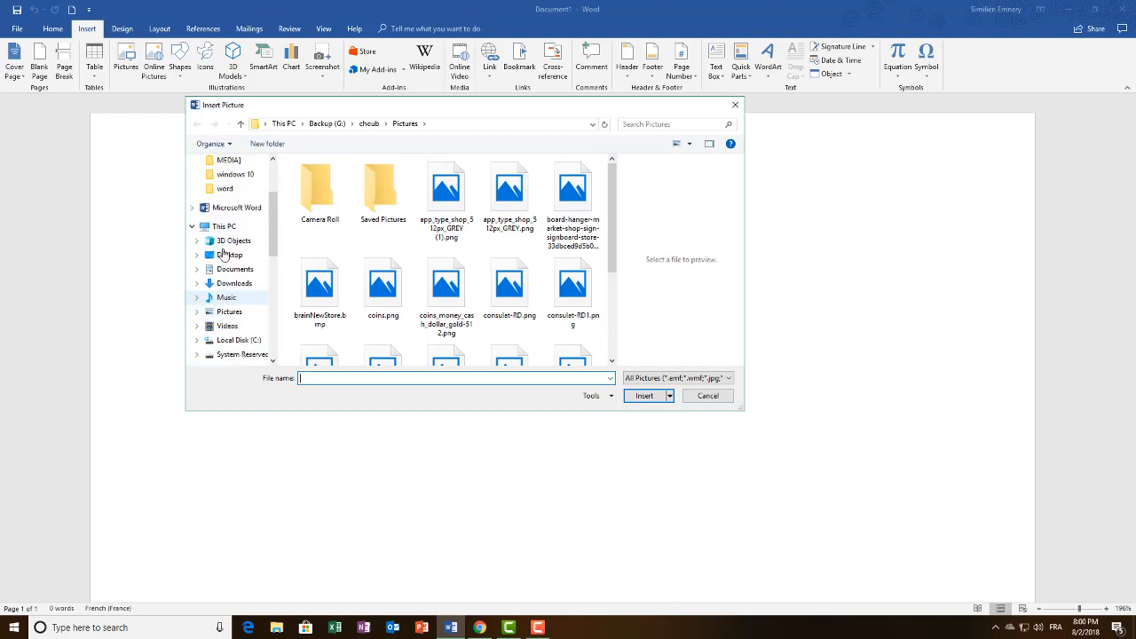
scroll(223, 253, "down", 3)
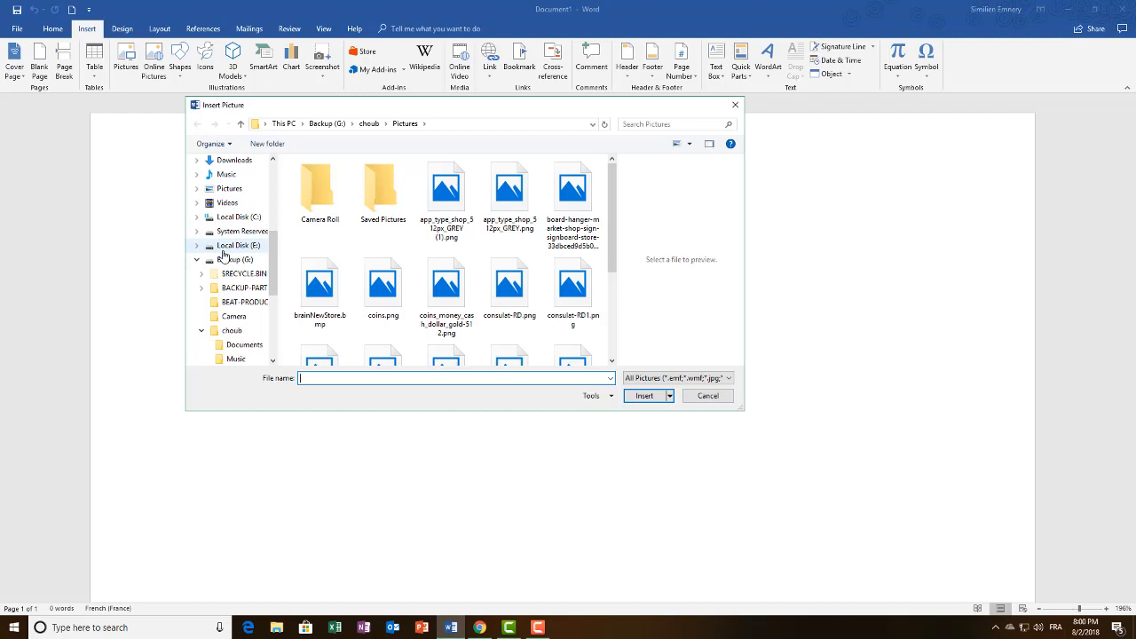
scroll(222, 255, "up", 5)
scroll(223, 255, "down", 3)
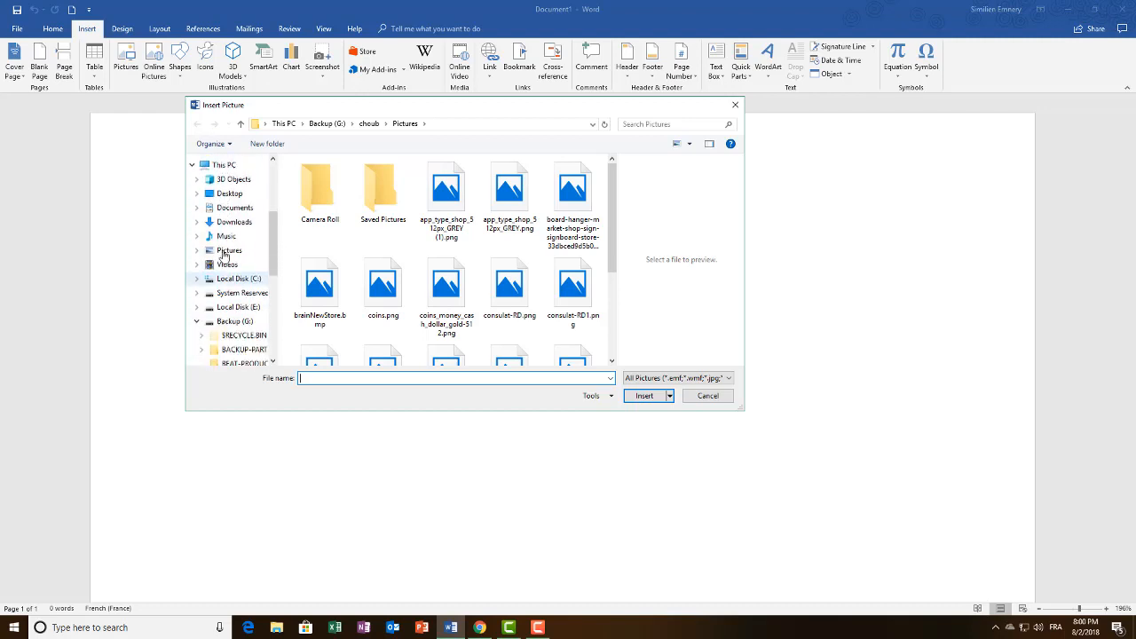
scroll(222, 255, "down", 2)
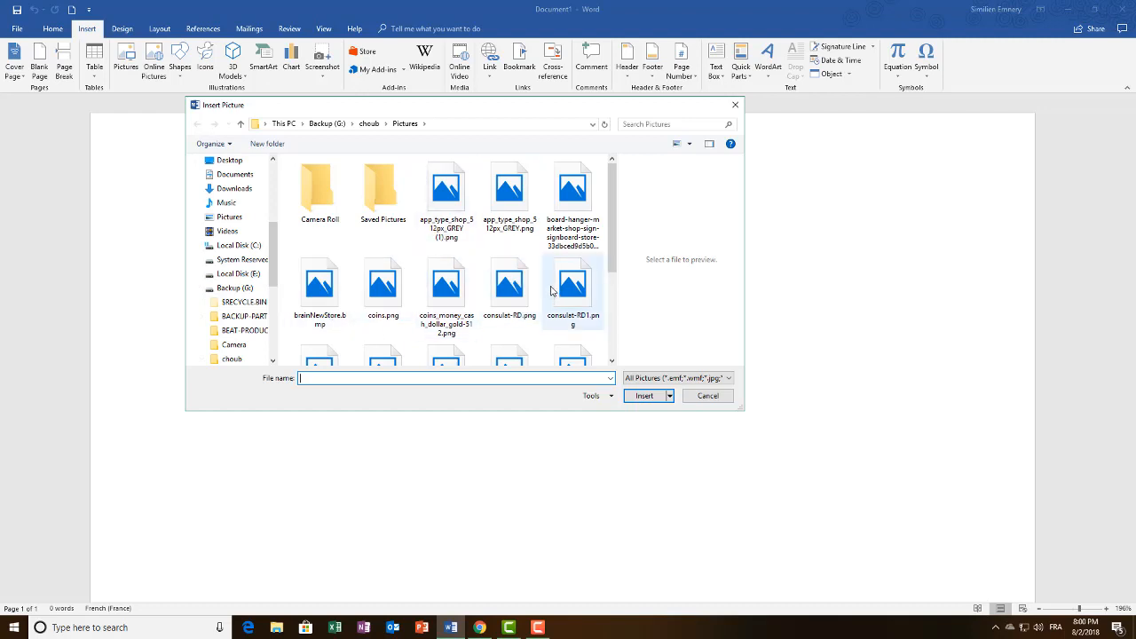
scroll(570, 298, "down", 1)
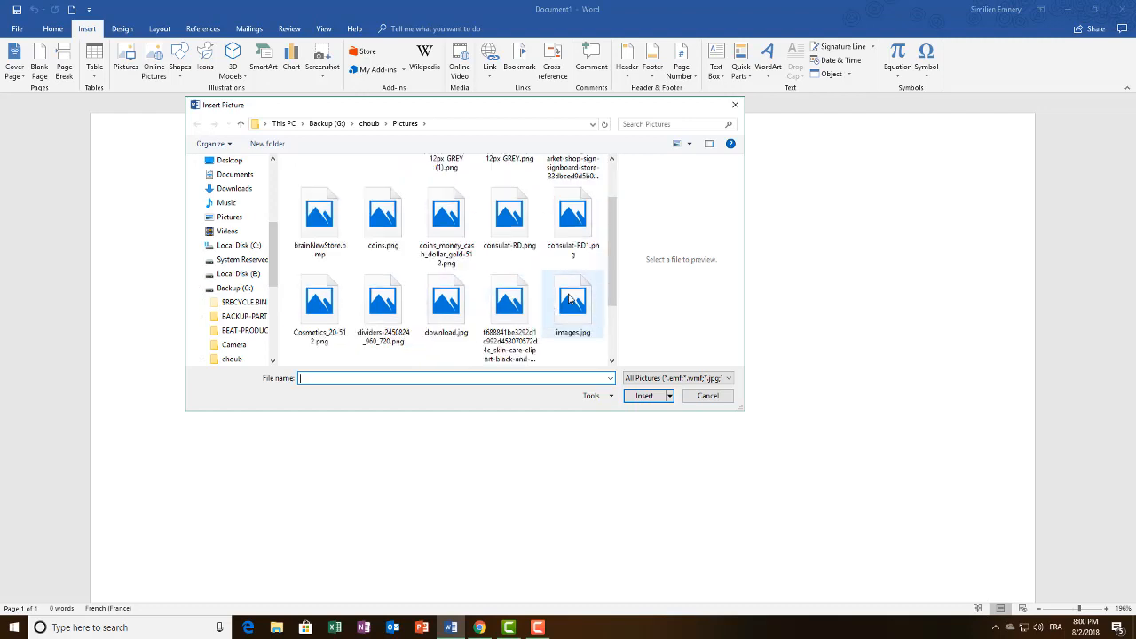
scroll(570, 298, "up", 1)
scroll(570, 298, "down", 2)
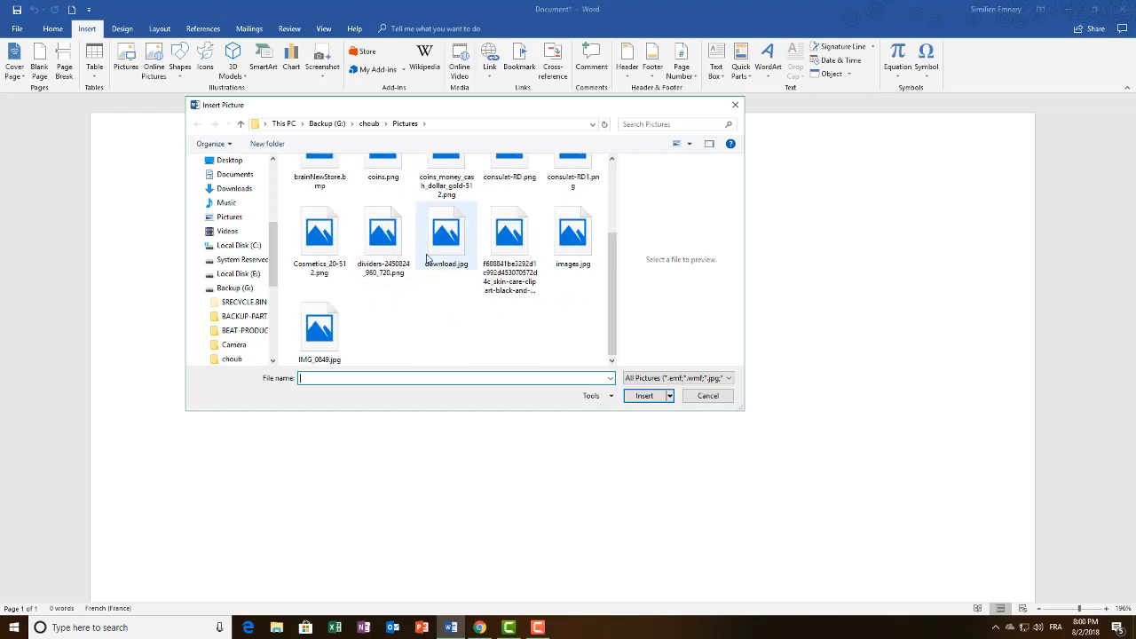
double_click(324, 234)
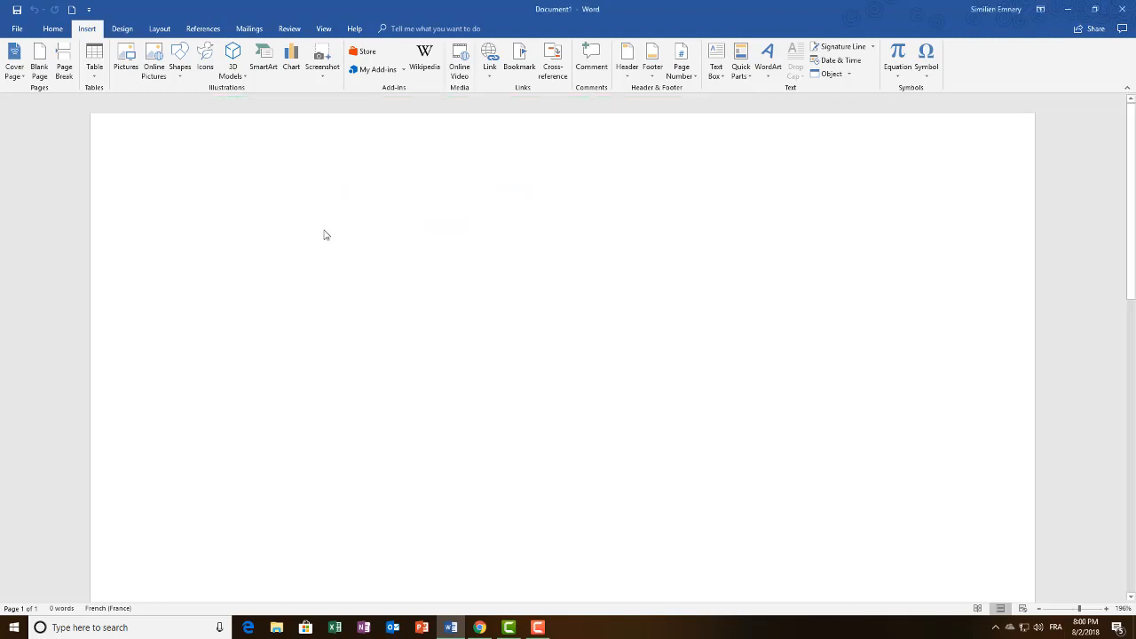
Step: Shrink the cosmetics jar picture to about 3.87 inches square, then flatten its height to about 1.25 inches
scroll(583, 385, "down", 2)
scroll(583, 385, "down", 2)
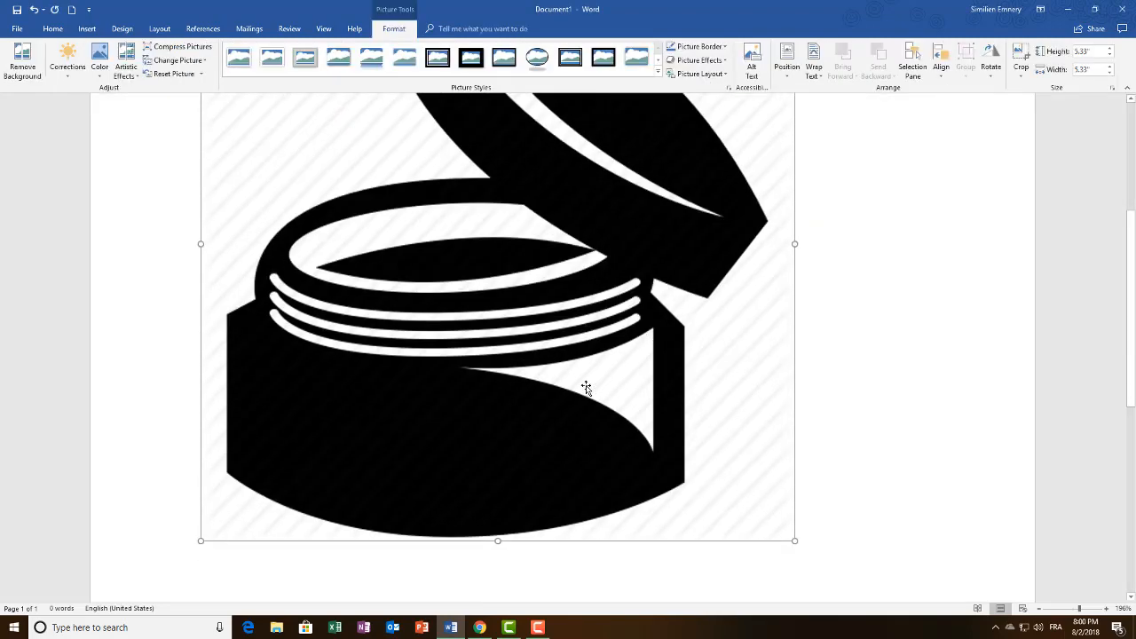
scroll(583, 385, "up", 2)
scroll(638, 322, "up", 1)
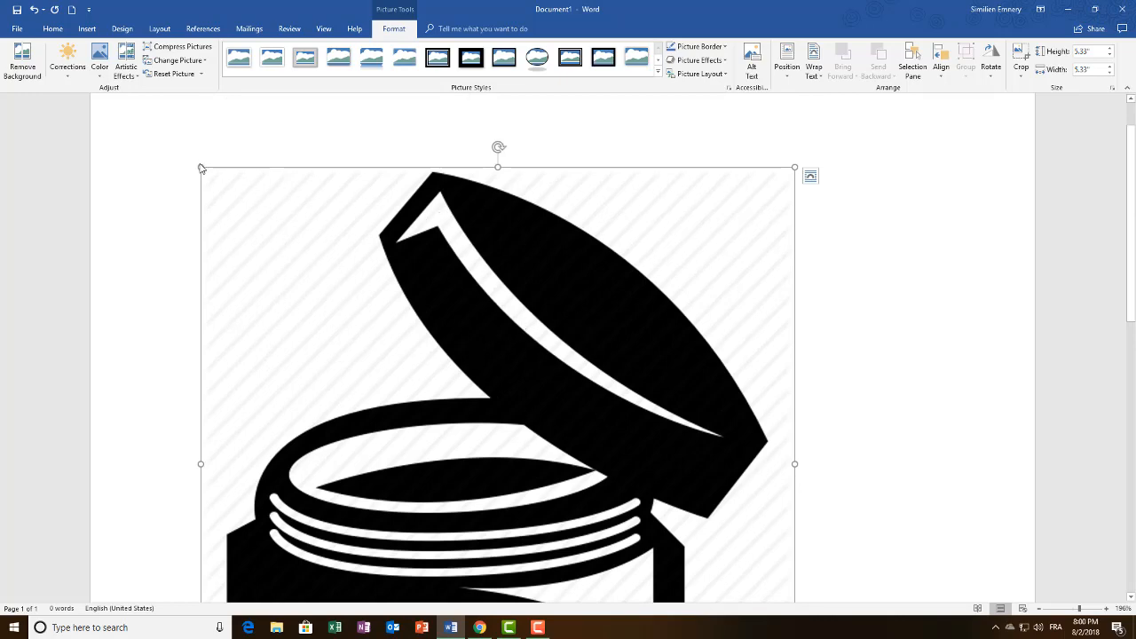
left_click_drag(199, 167, 367, 336)
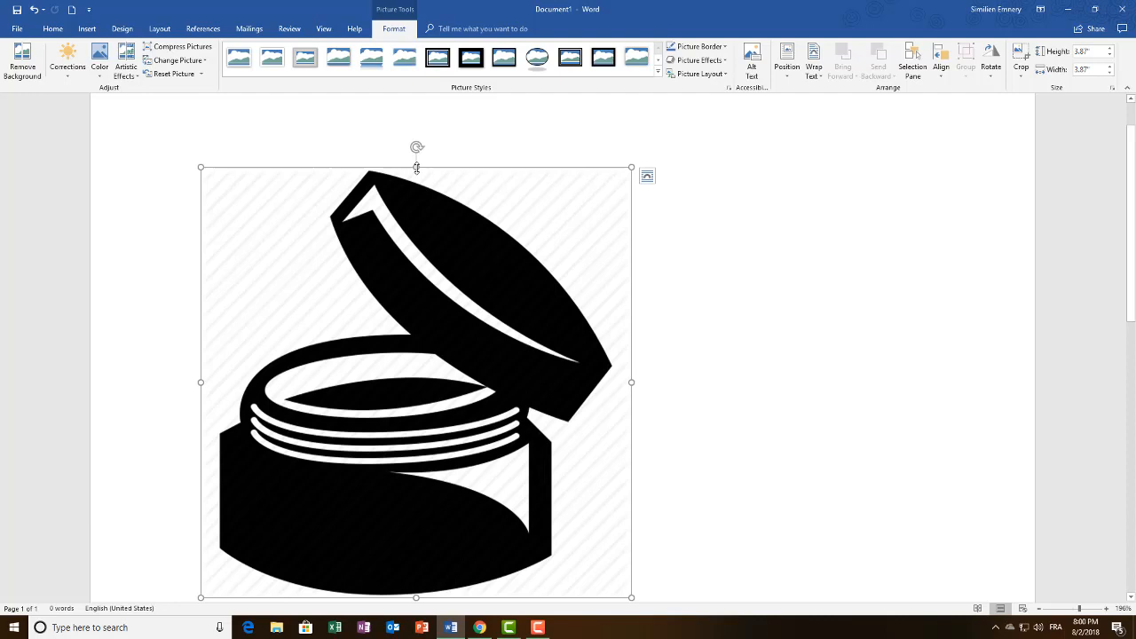
left_click_drag(416, 167, 454, 458)
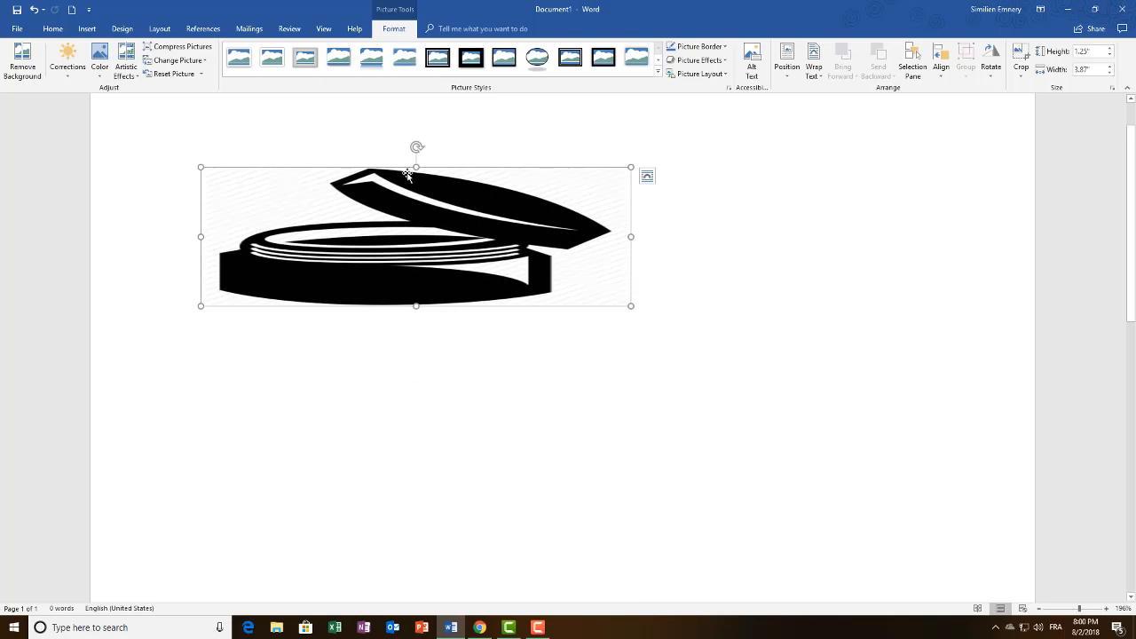
Step: Close the document without saving the changes
key("alt+F4")
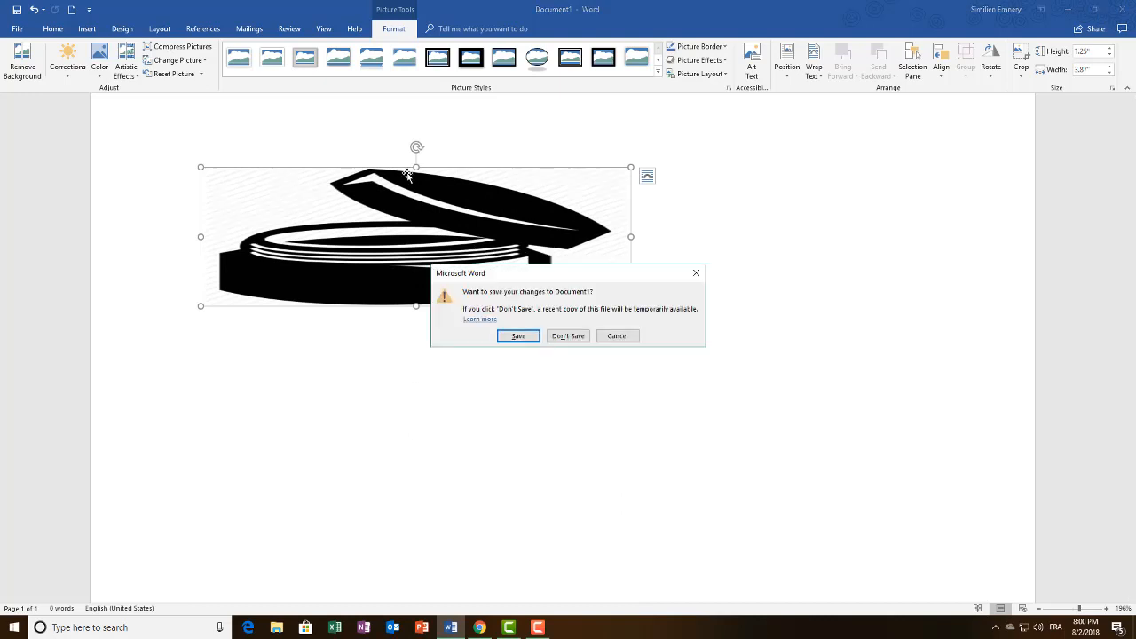
left_click(564, 338)
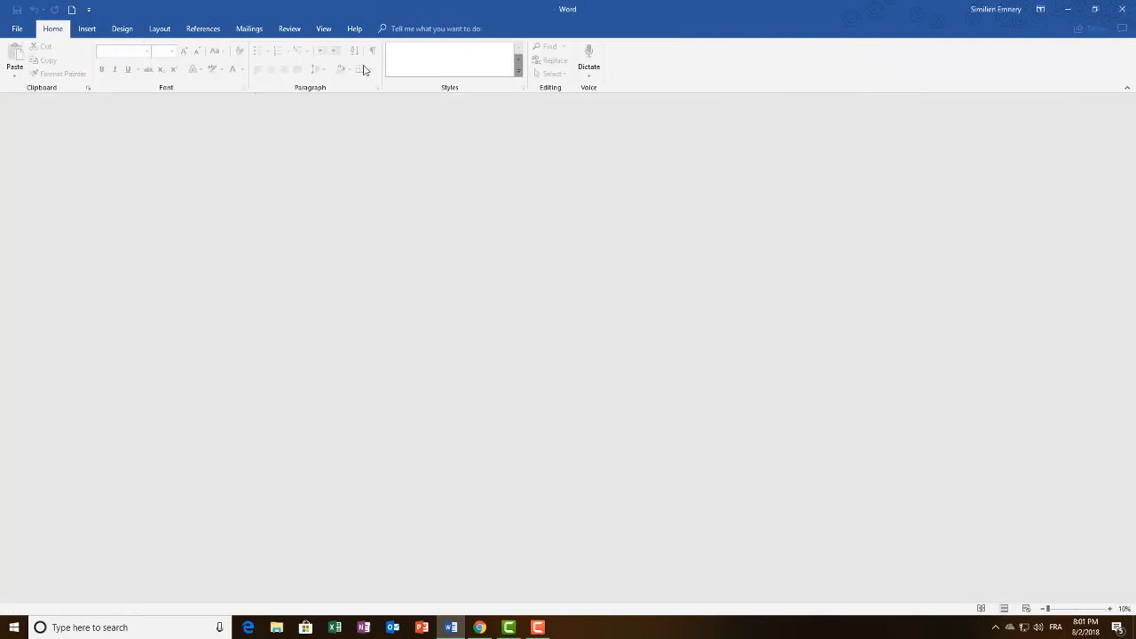
Step: Remove the Redo command from the Quick Access Toolbar and add it back
left_click(89, 8)
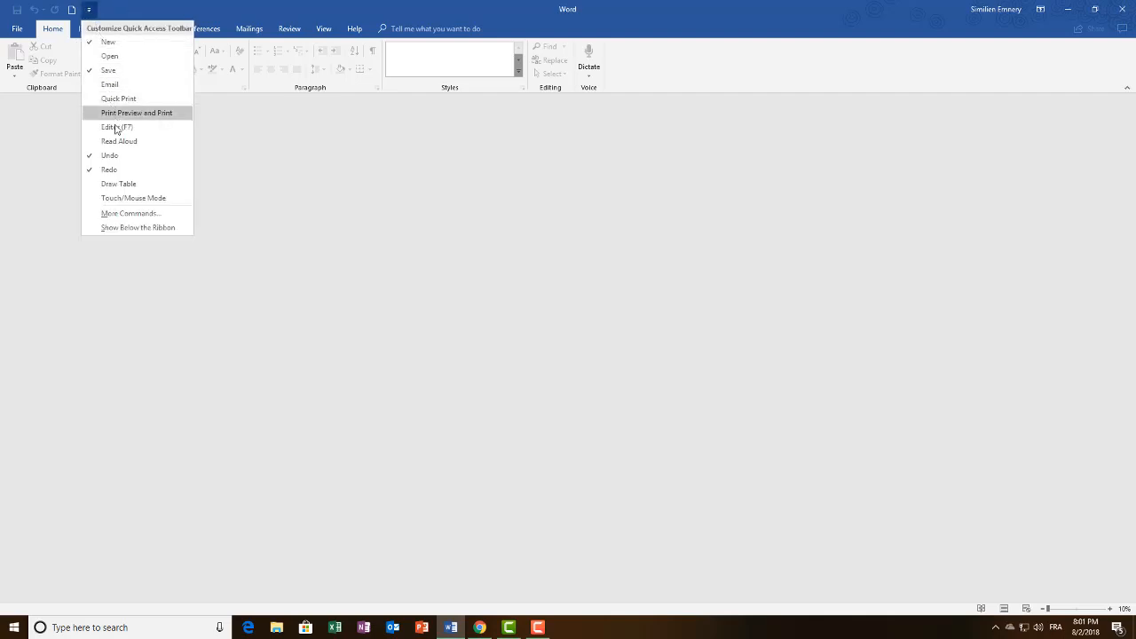
left_click(114, 169)
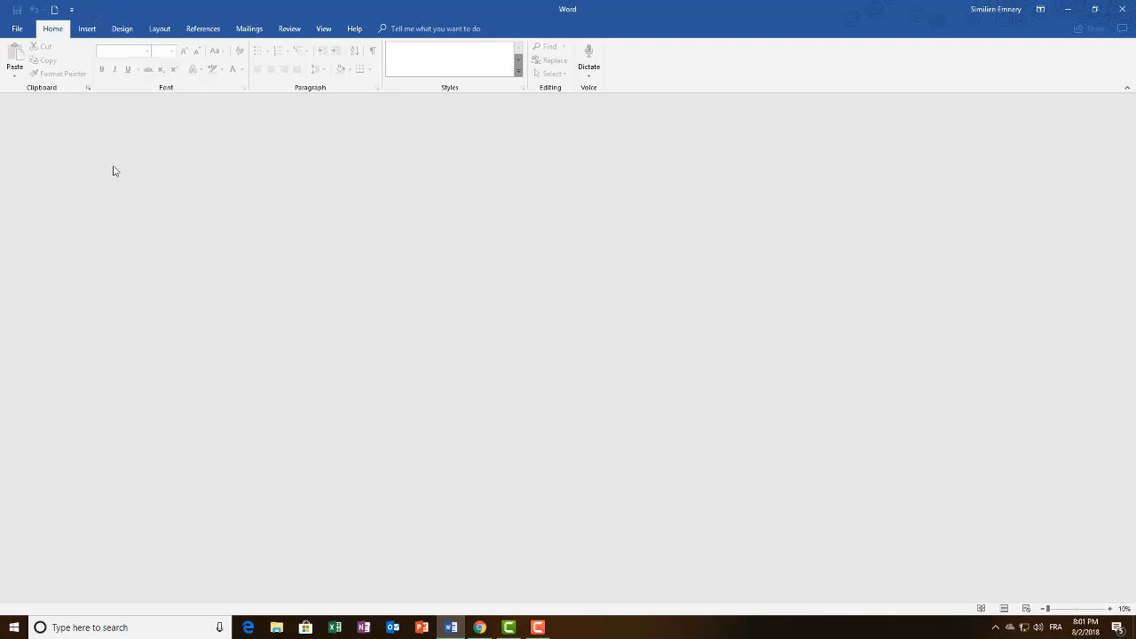
left_click(71, 9)
left_click(111, 170)
Step: Create a new blank document
left_click(55, 10)
Step: Insert the picture consulat-RD.png from the Pictures folder into the blank document
left_click(87, 29)
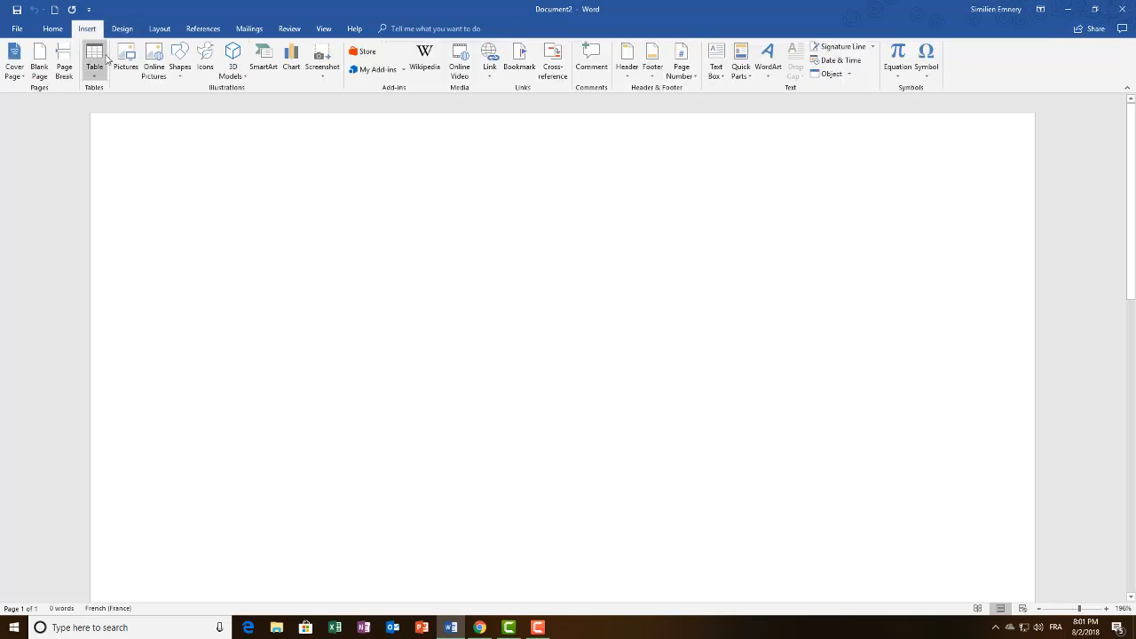
left_click(126, 67)
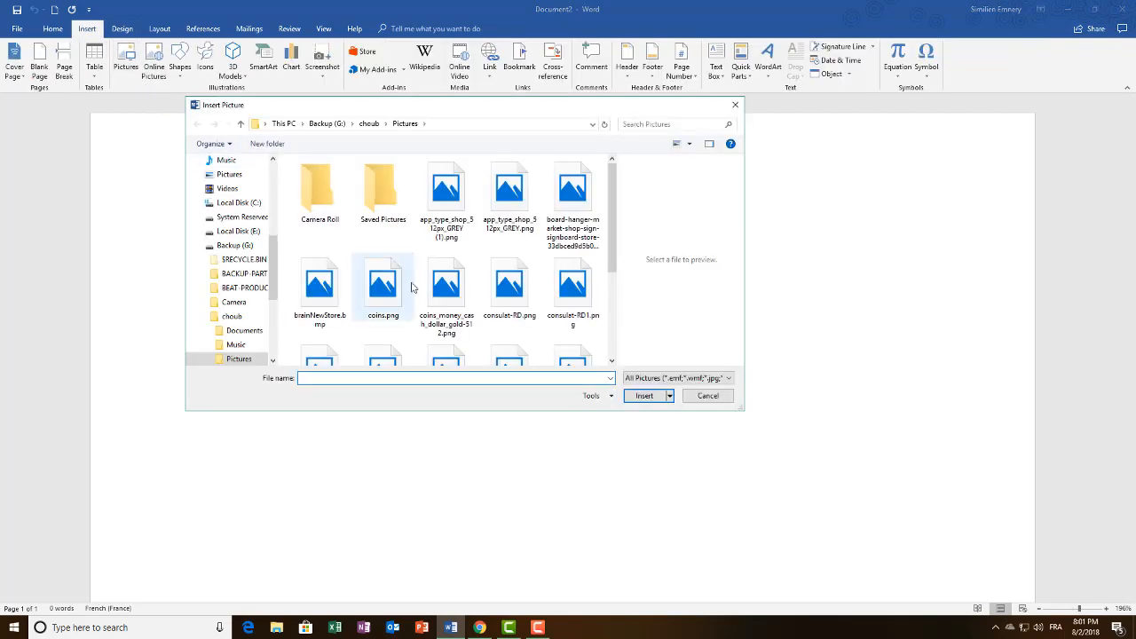
double_click(510, 297)
scroll(502, 292, "down", 5)
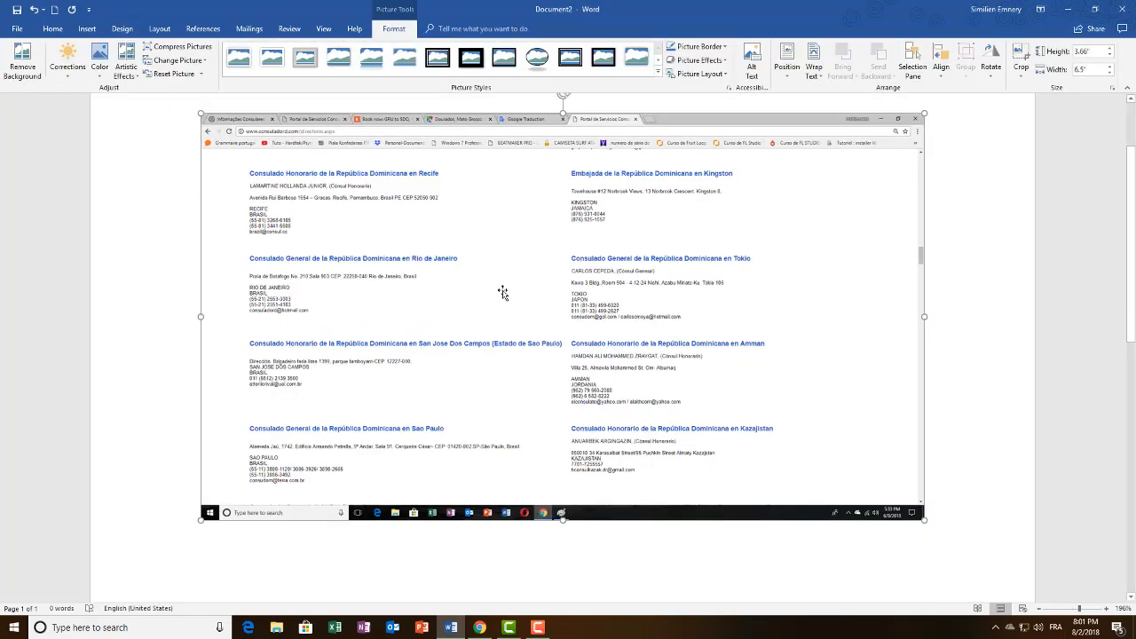
scroll(502, 293, "up", 3)
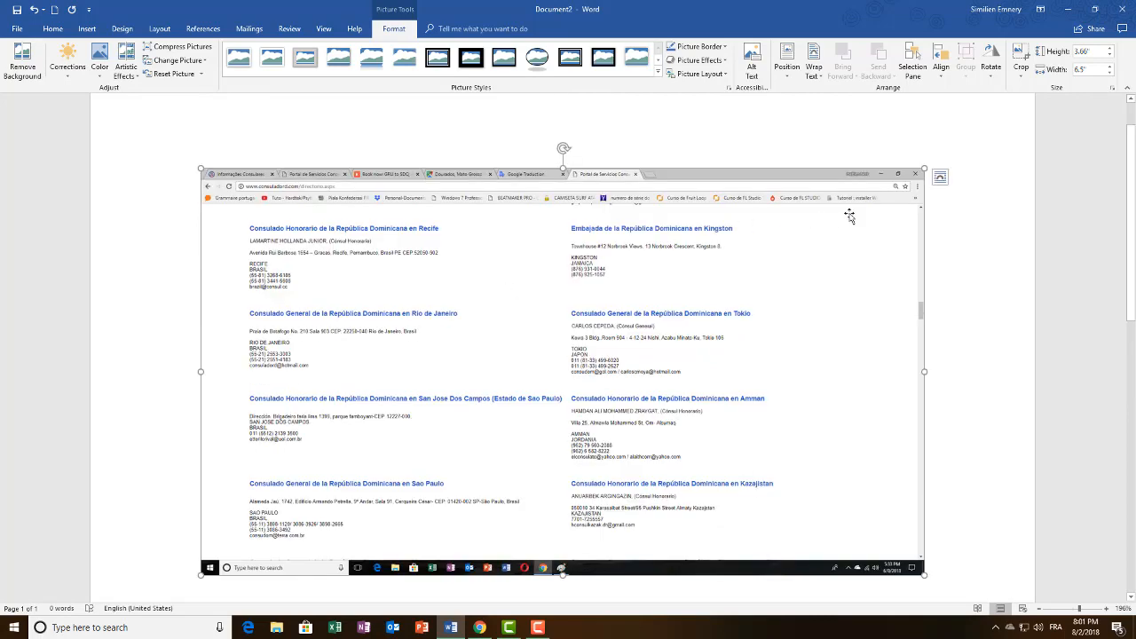
Step: Shrink the inserted screenshot proportionally to about 2.35 by 4.17 inches, then delete it from the page
left_click_drag(925, 169, 627, 314)
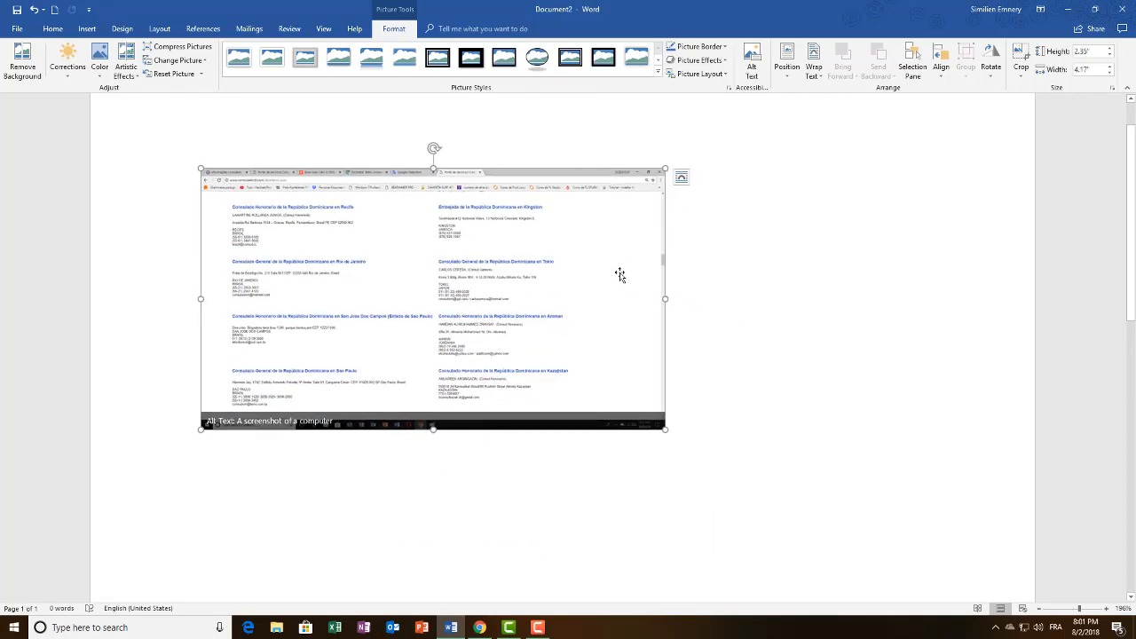
key("Delete")
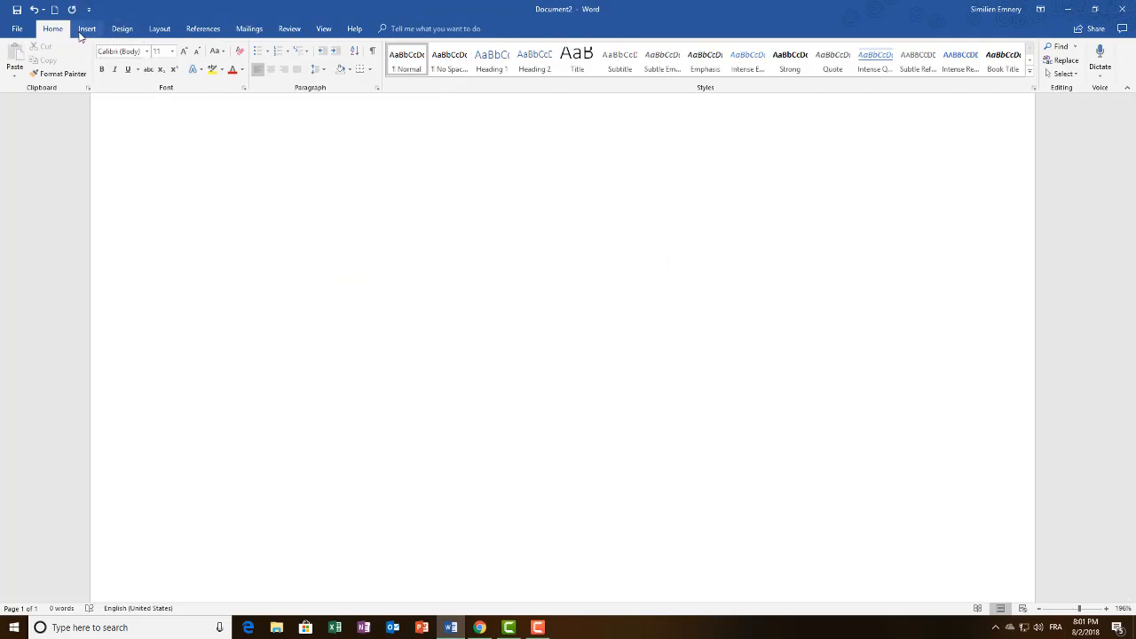
Step: Insert the picture images.jpg from the Pictures folder into the empty document
left_click(87, 28)
left_click(125, 60)
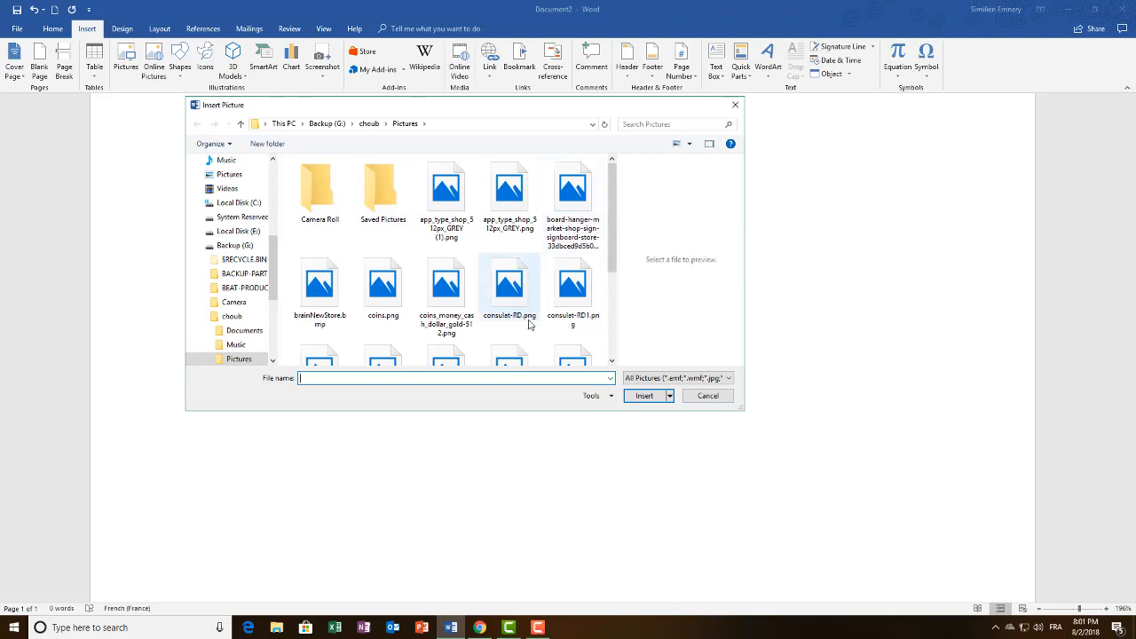
scroll(529, 324, "down", 3)
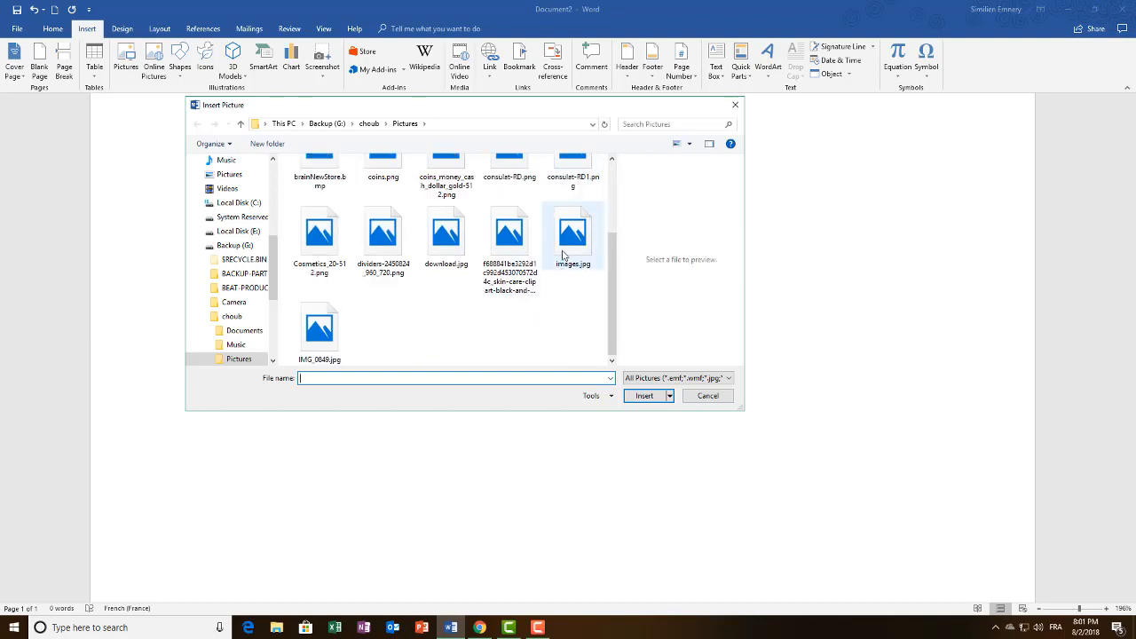
double_click(564, 255)
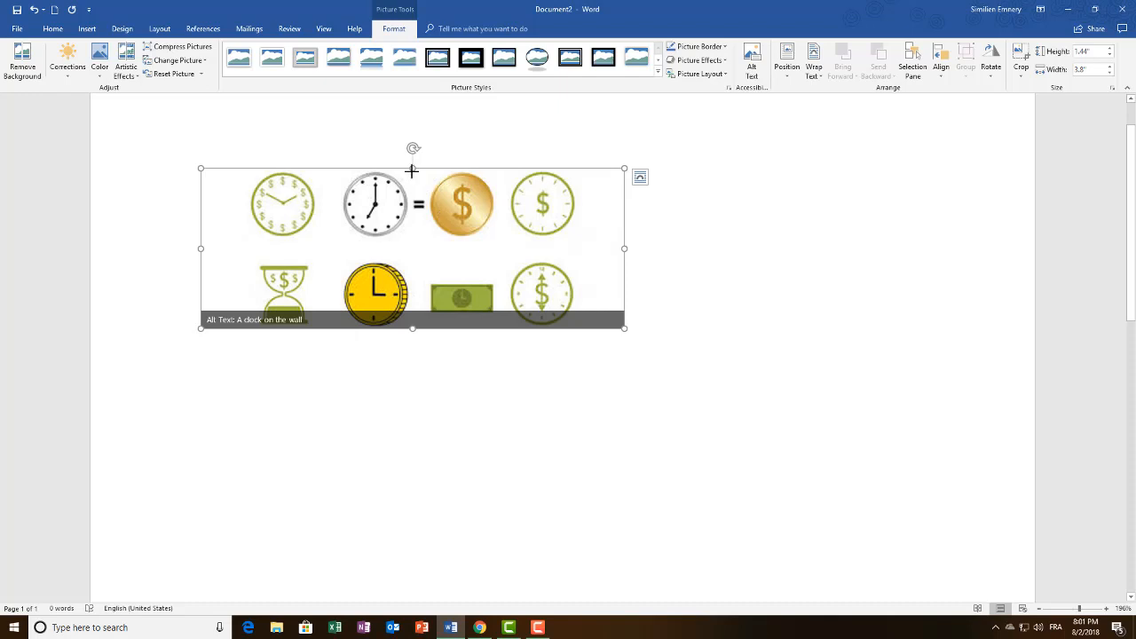
Step: Stretch the clock and dollar picture vertically to about 1.91 inches high, keeping its width and leaving it selected
left_click_drag(413, 169, 433, 119)
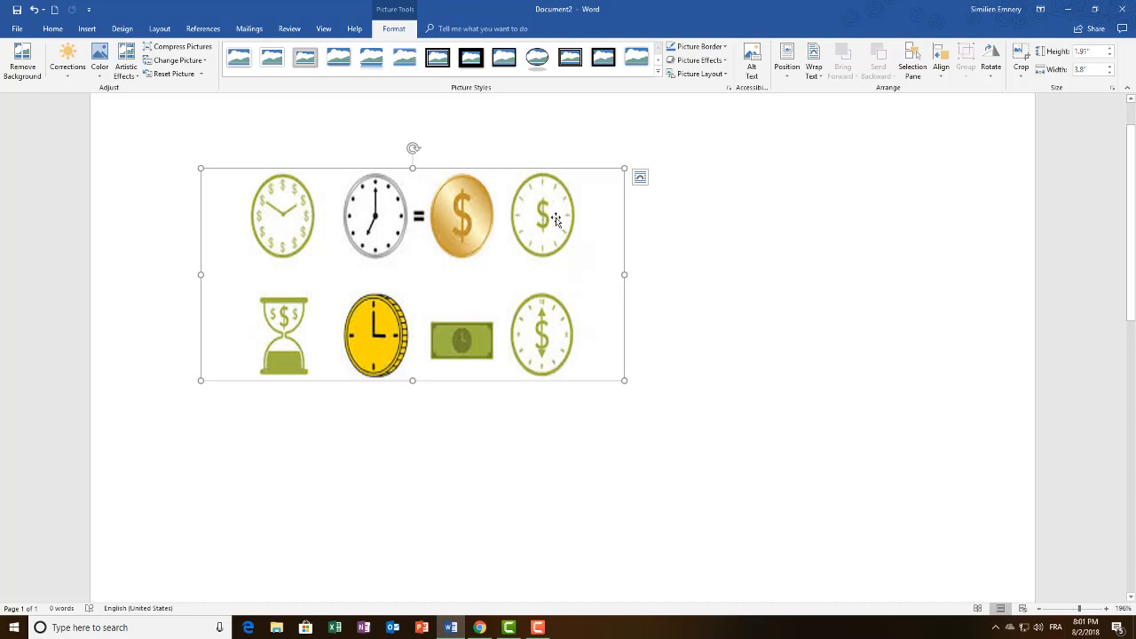
mouse_move(182, 172)
left_mouse_down()
mouse_move(221, 173)
mouse_move(200, 166)
left_mouse_up()
left_click(199, 165)
left_click(298, 208)
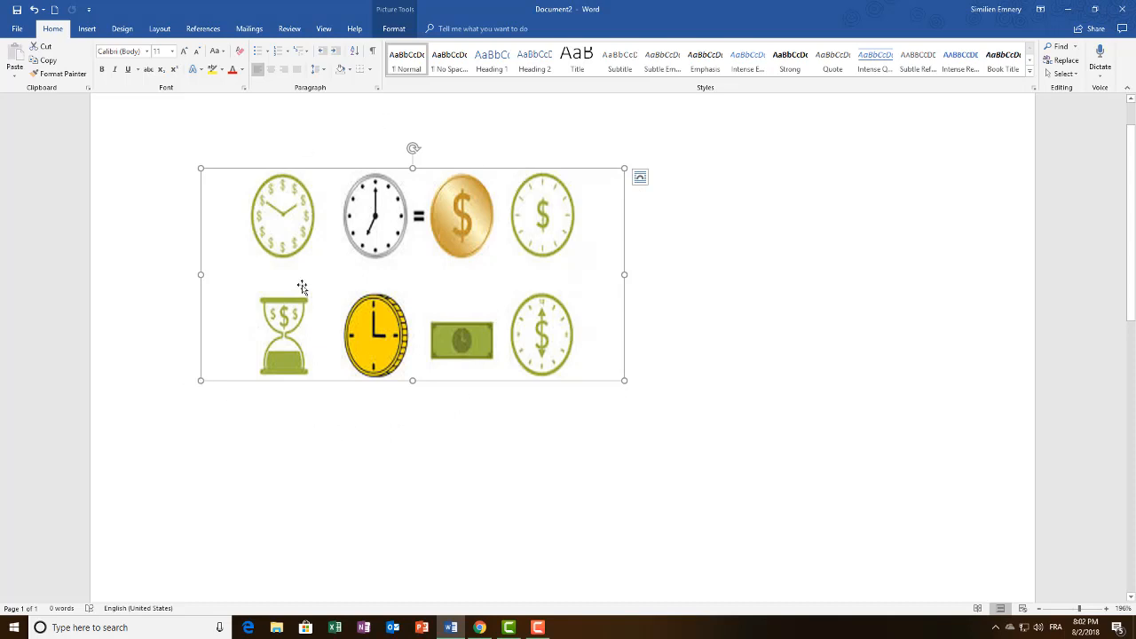
Step: Stretch the clock and dollar picture taller and wider, then shrink it proportionally to about 2.17 inches wide
left_click_drag(412, 384, 429, 498)
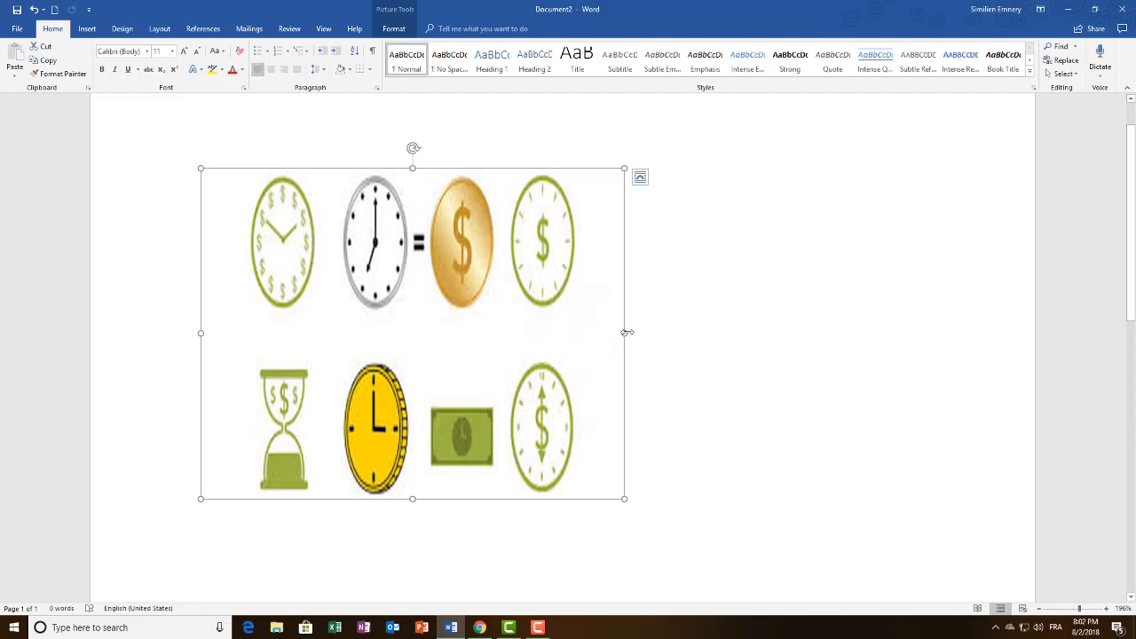
left_click_drag(627, 332, 721, 394)
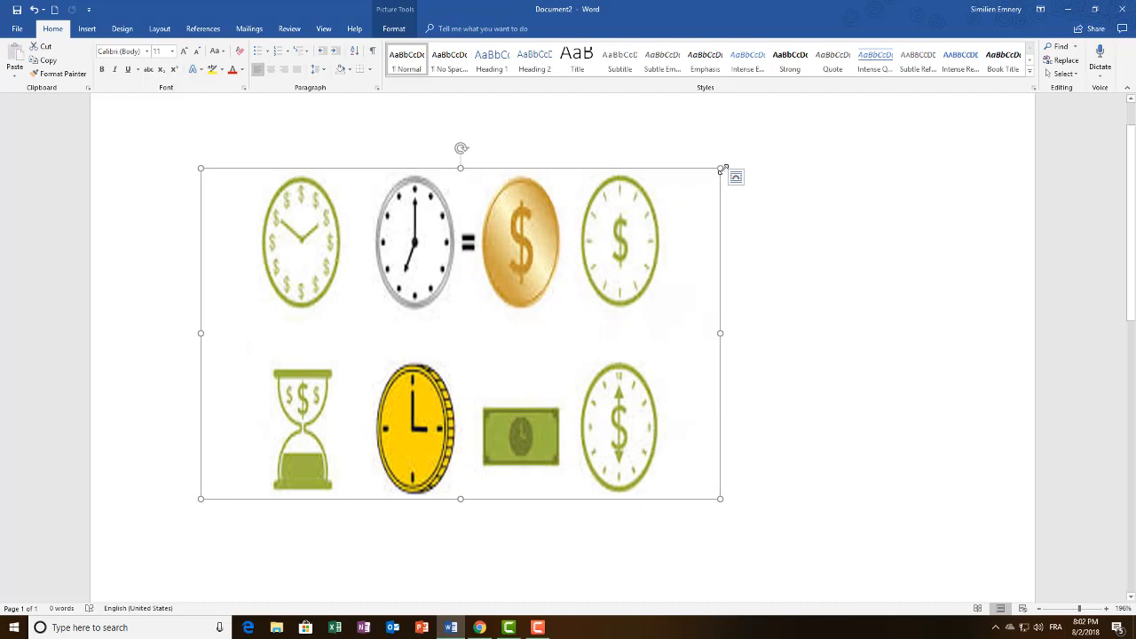
left_click_drag(722, 168, 428, 287)
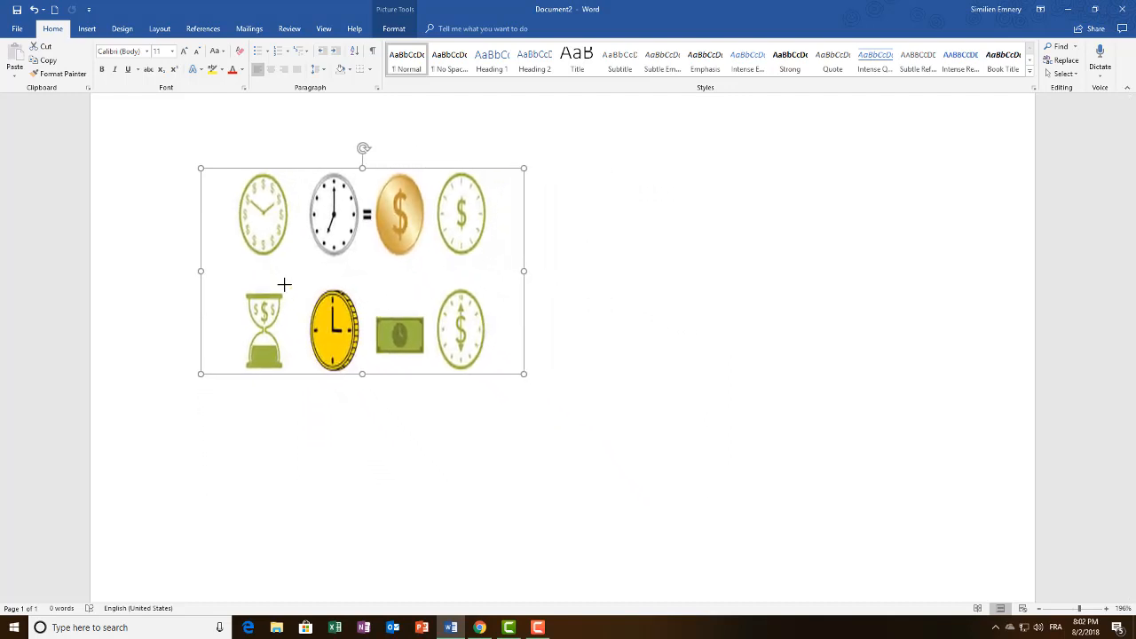
left_click_drag(279, 285, 378, 204)
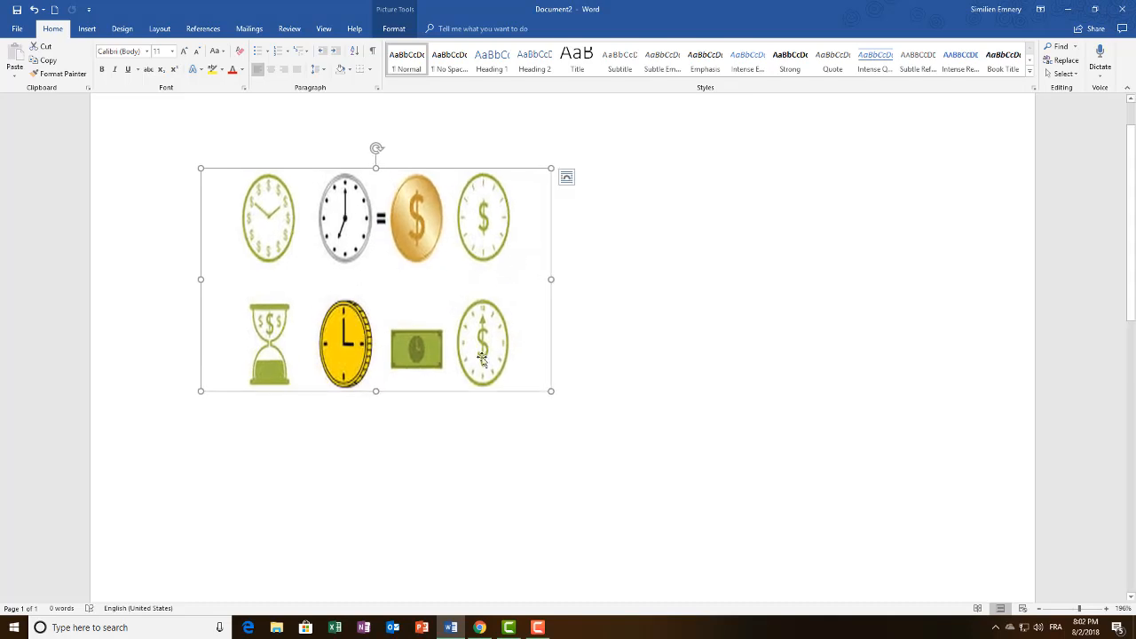
left_click_drag(198, 391, 407, 325)
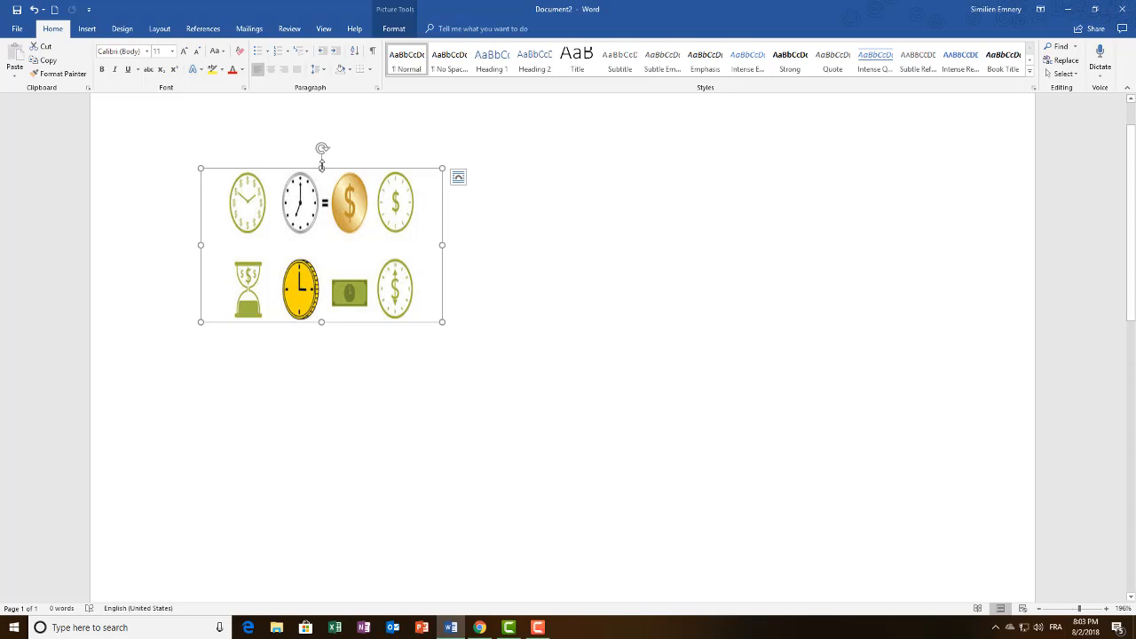
Step: Flip the clock and dollar picture vertically by resizing it, flip it back upright at about 1.2 inches high, and deselect it
left_click_drag(321, 165, 344, 441)
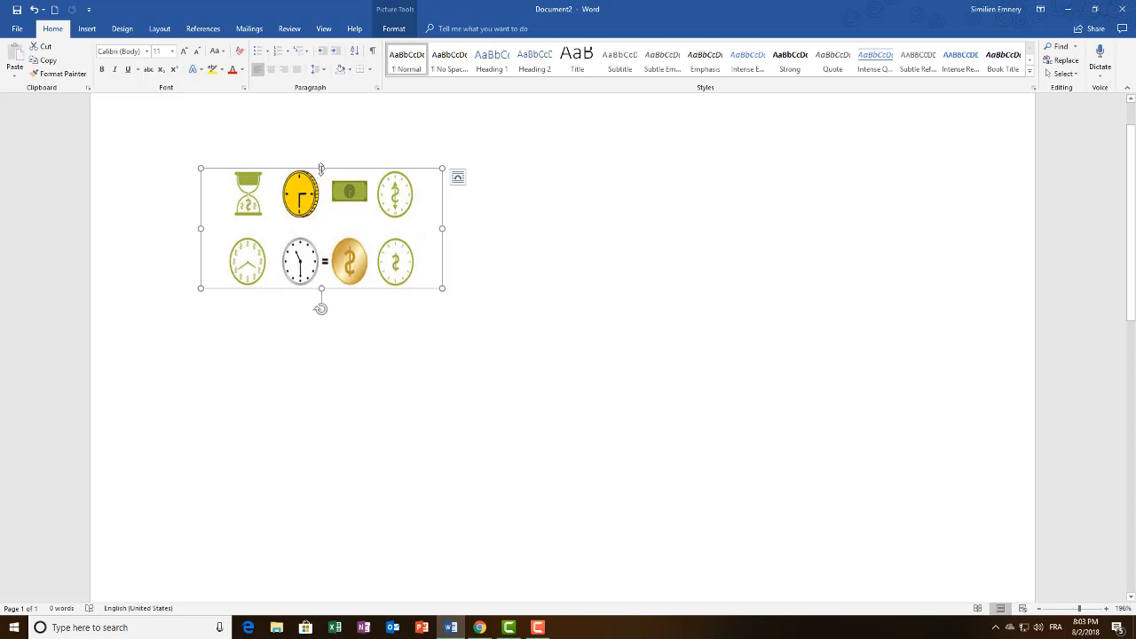
left_click_drag(321, 167, 355, 416)
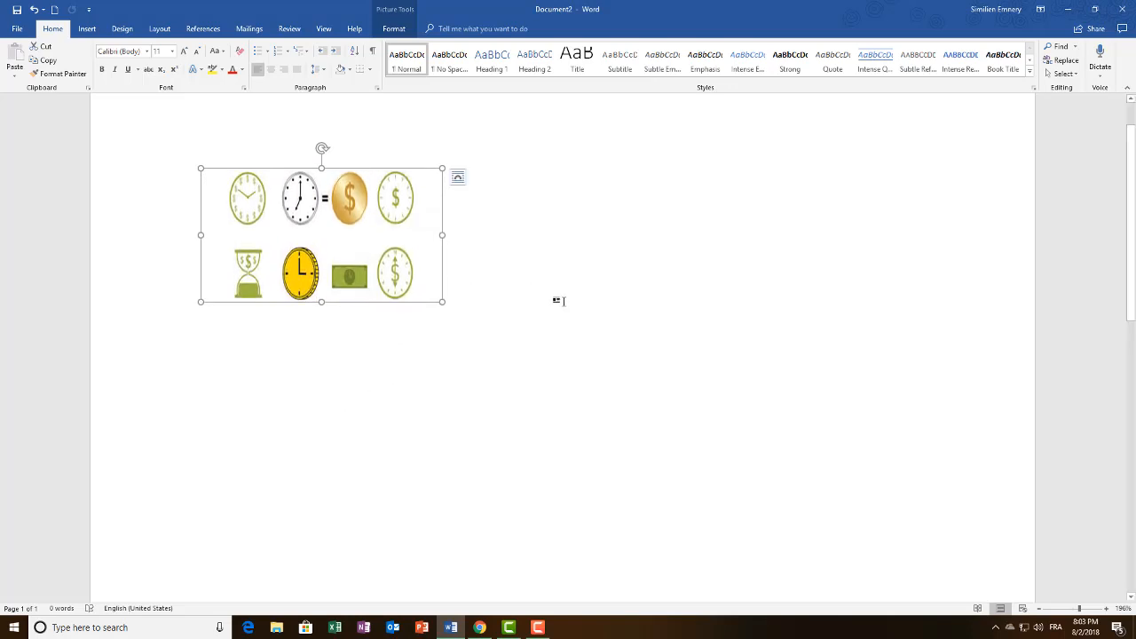
left_click(563, 303)
Step: Rotate the clock and dollar picture 180 degrees, turn it back upright, and leave it selected
left_click(342, 281)
left_click_drag(323, 149, 304, 477)
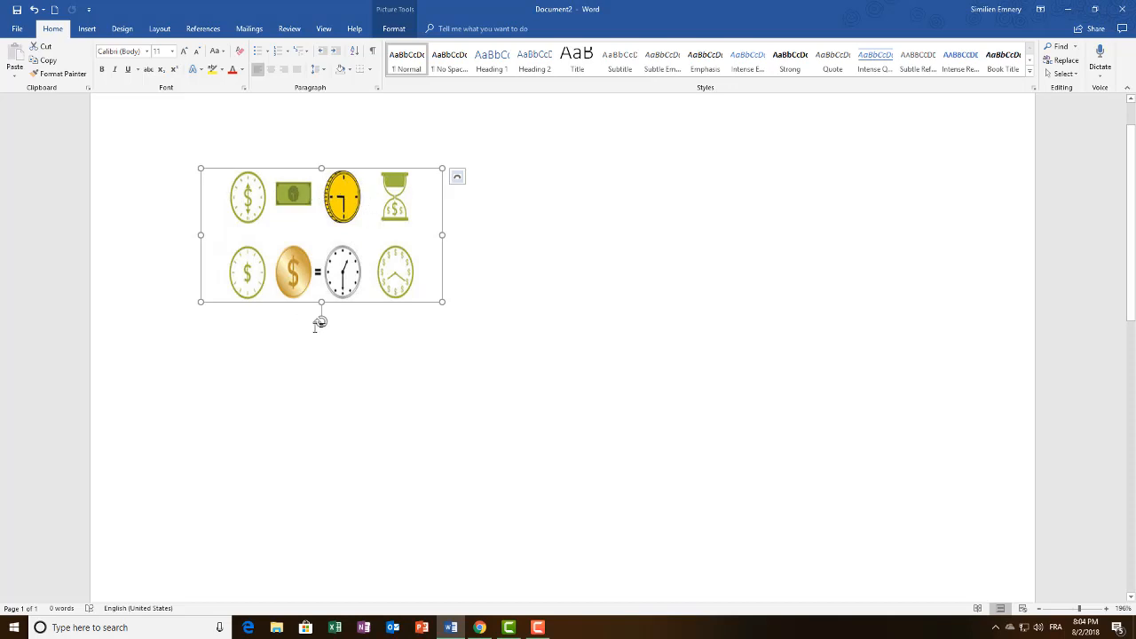
left_click_drag(320, 323, 322, 169)
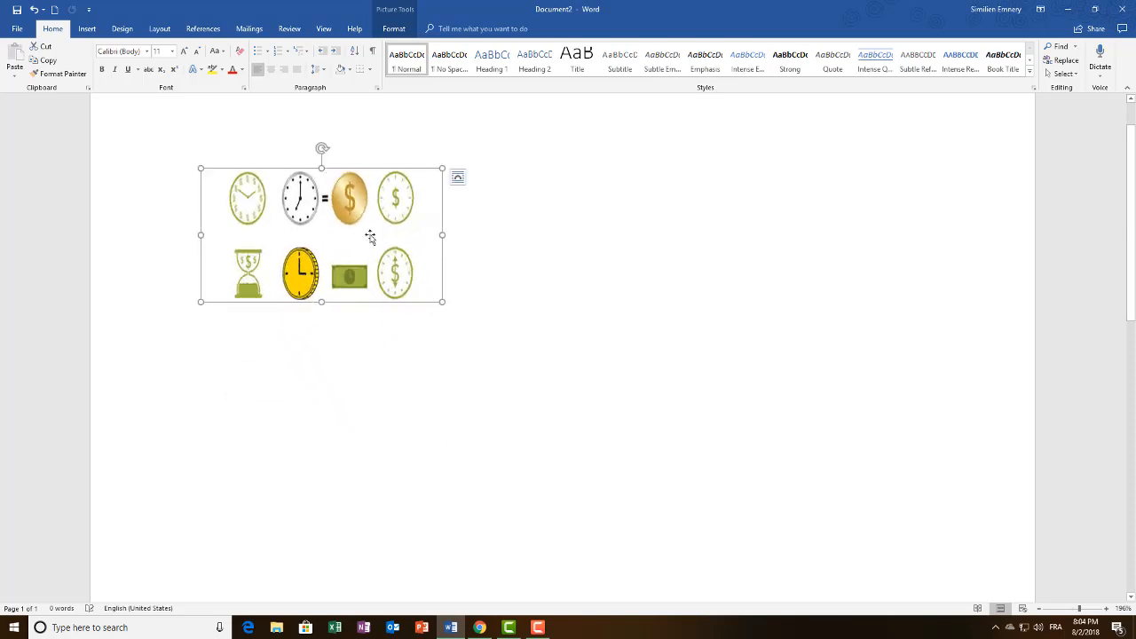
left_click(493, 250)
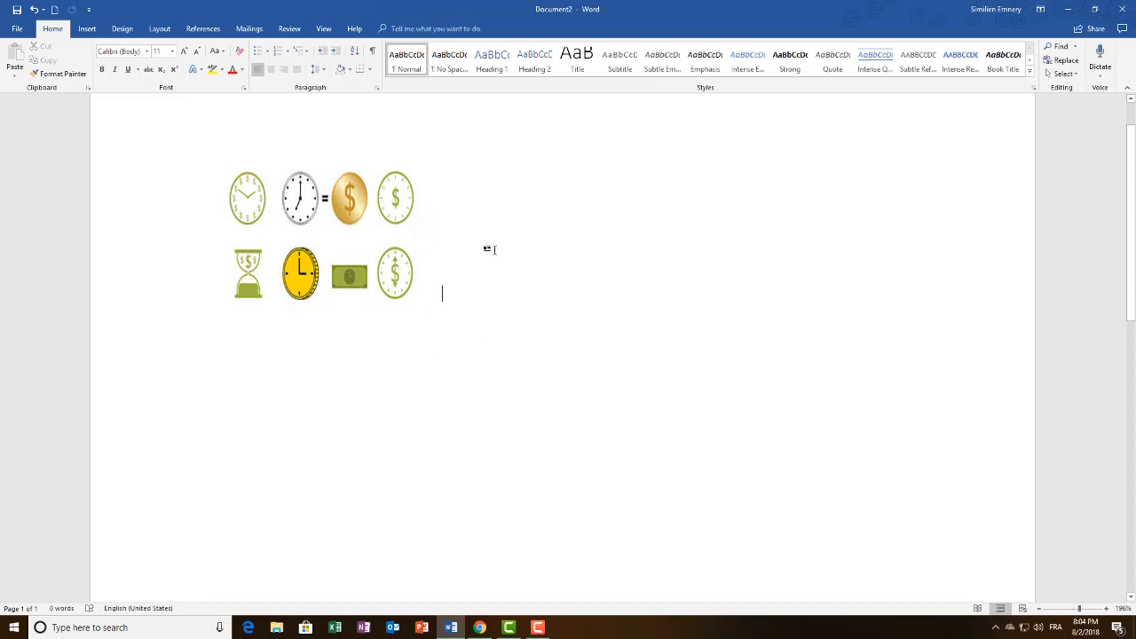
left_click(389, 251)
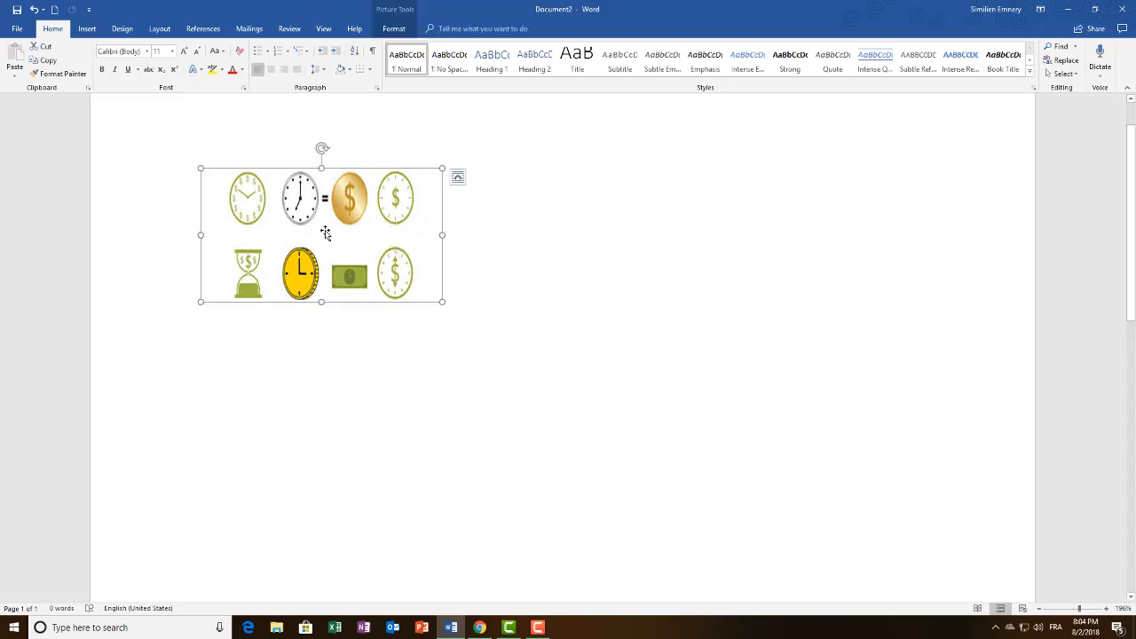
Step: Insert download.jpg from the Pictures folder in place of the selected clock and dollar picture
left_click(394, 29)
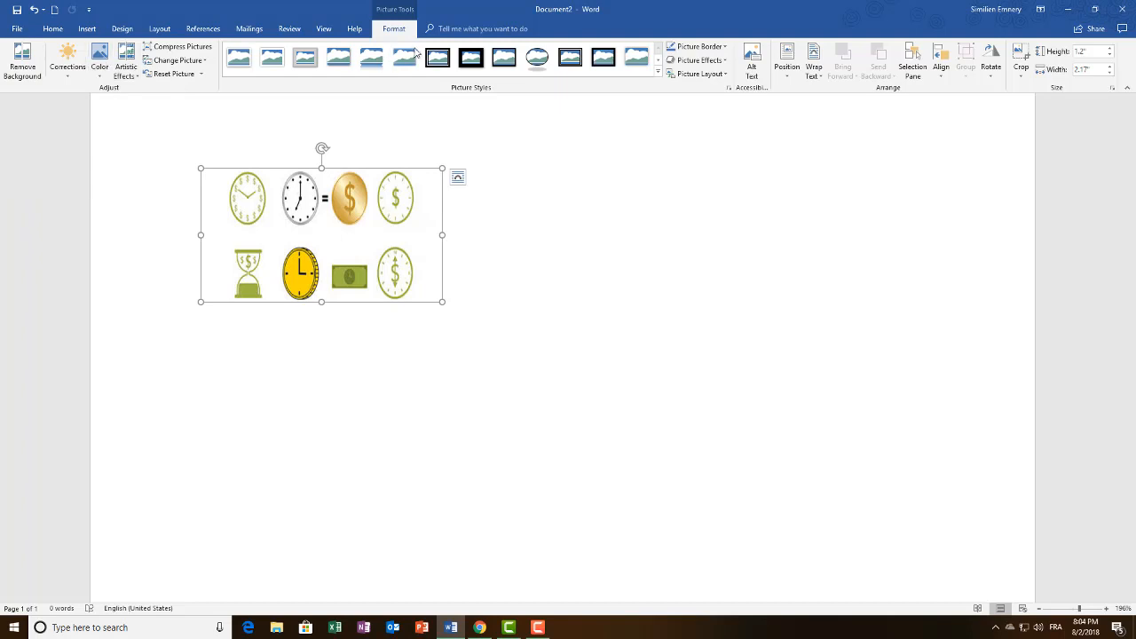
left_click(87, 29)
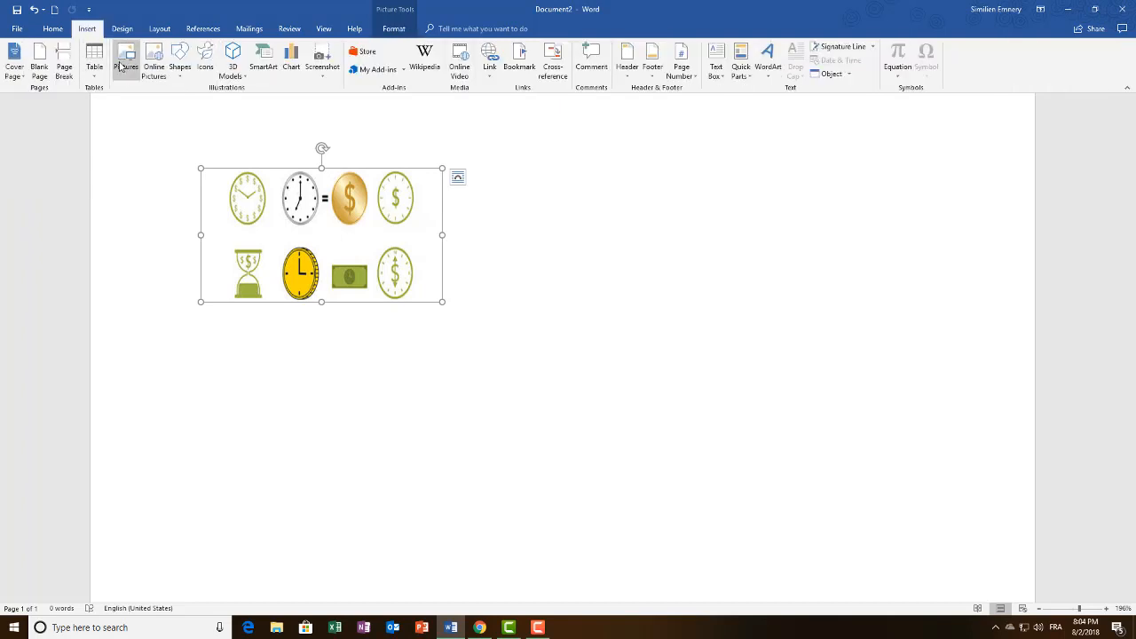
left_click(125, 61)
scroll(453, 284, "down", 3)
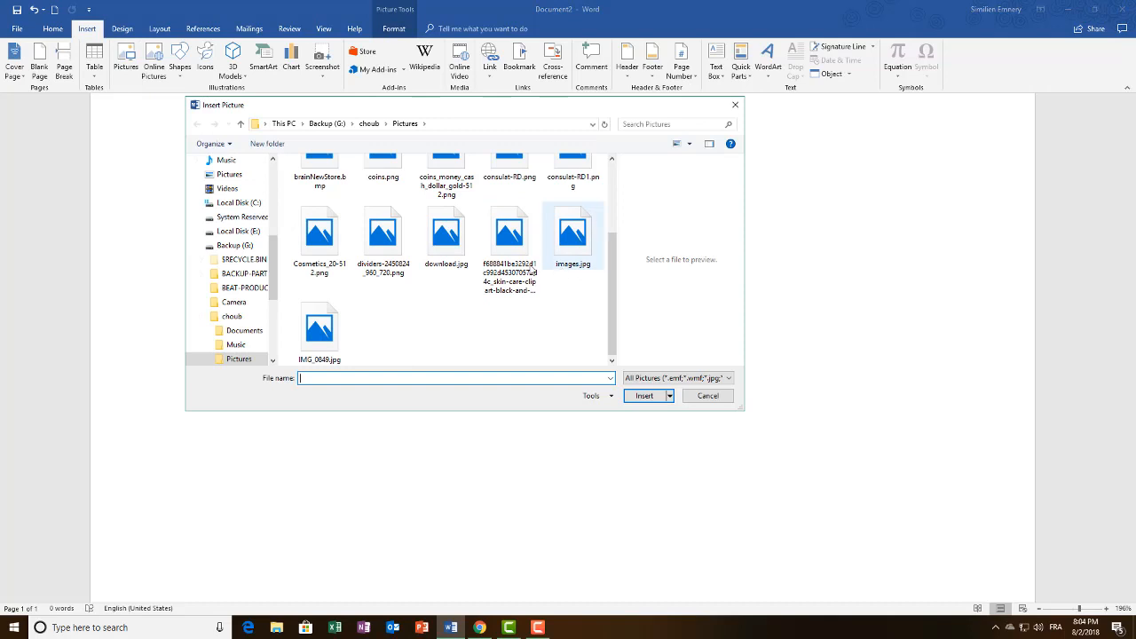
double_click(454, 249)
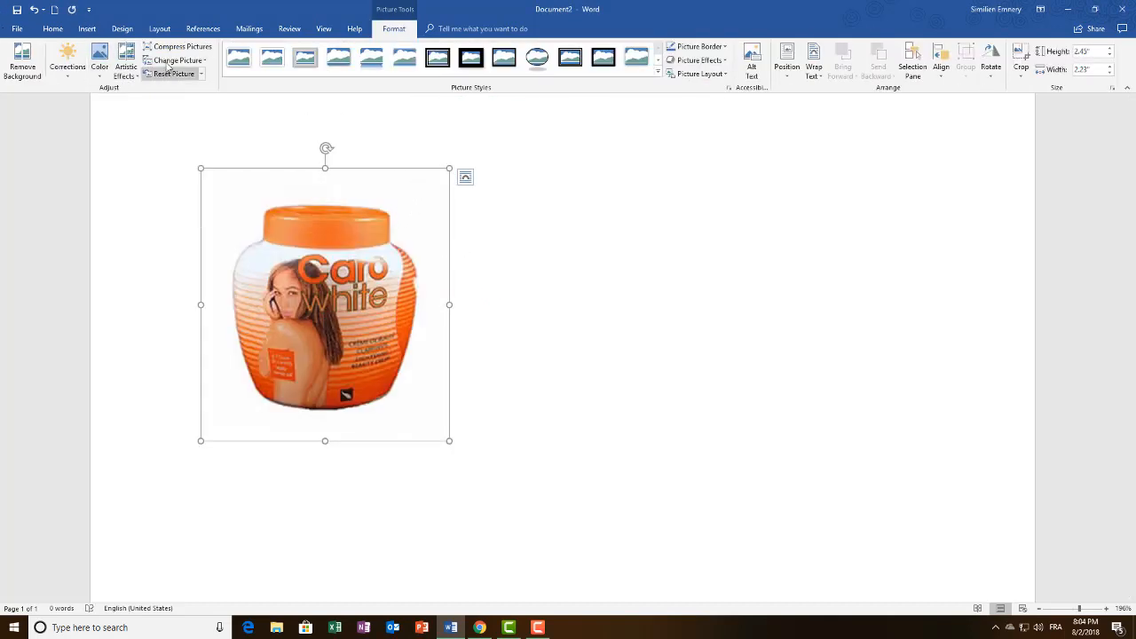
Step: Insert IMG_0849.jpg from the Pictures folder in place of the selected cream jar picture
left_click(87, 28)
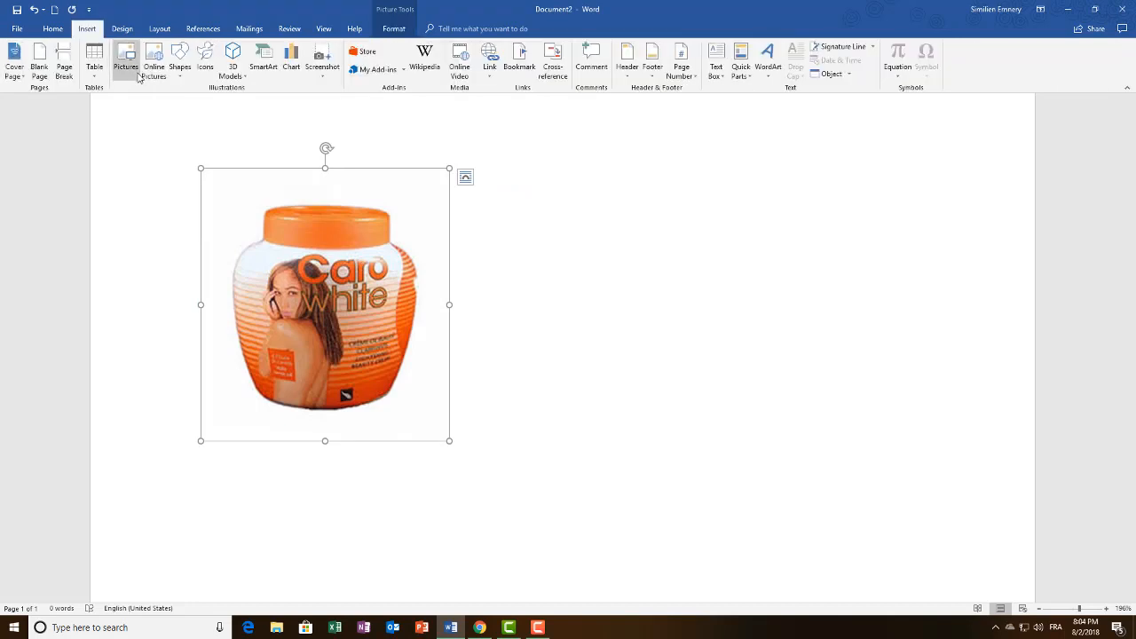
left_click(125, 59)
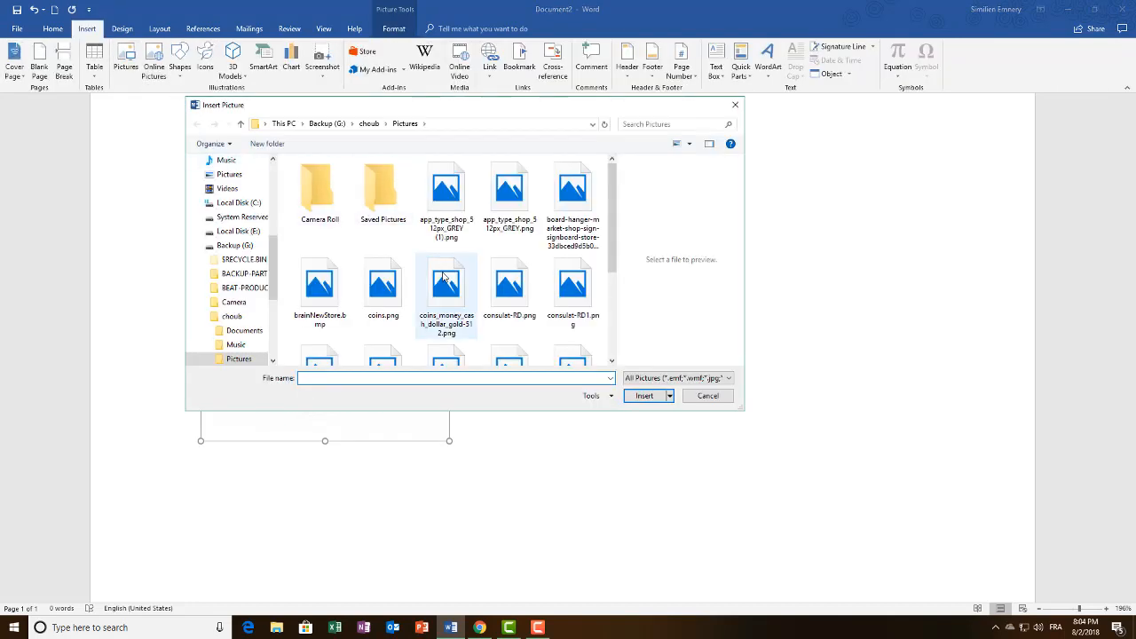
scroll(510, 301, "down", 2)
left_click(306, 342)
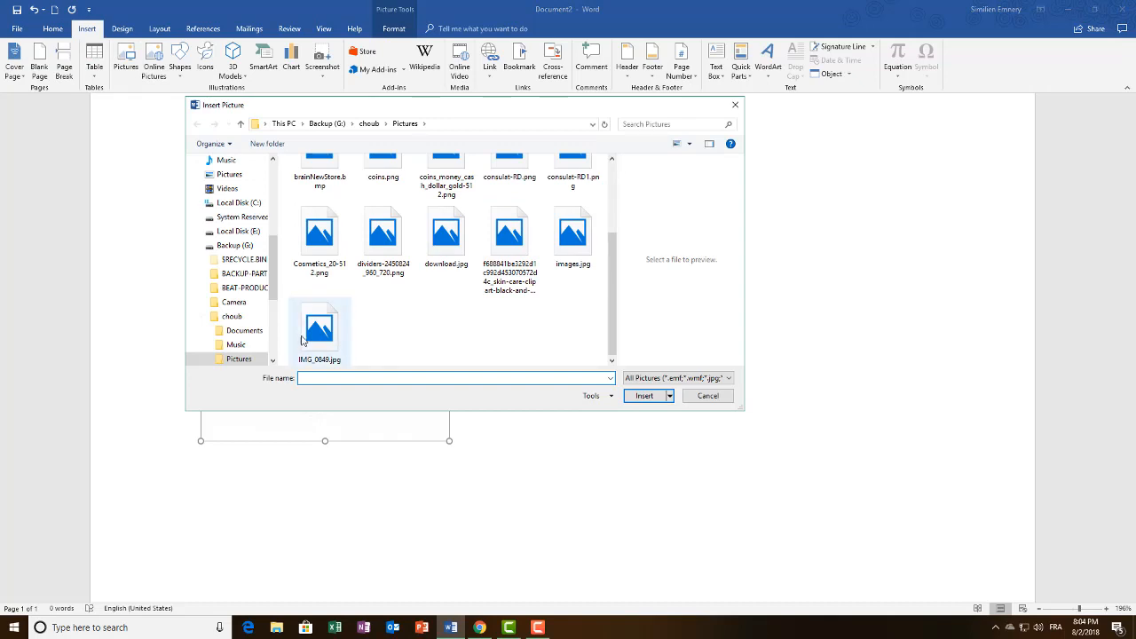
double_click(311, 333)
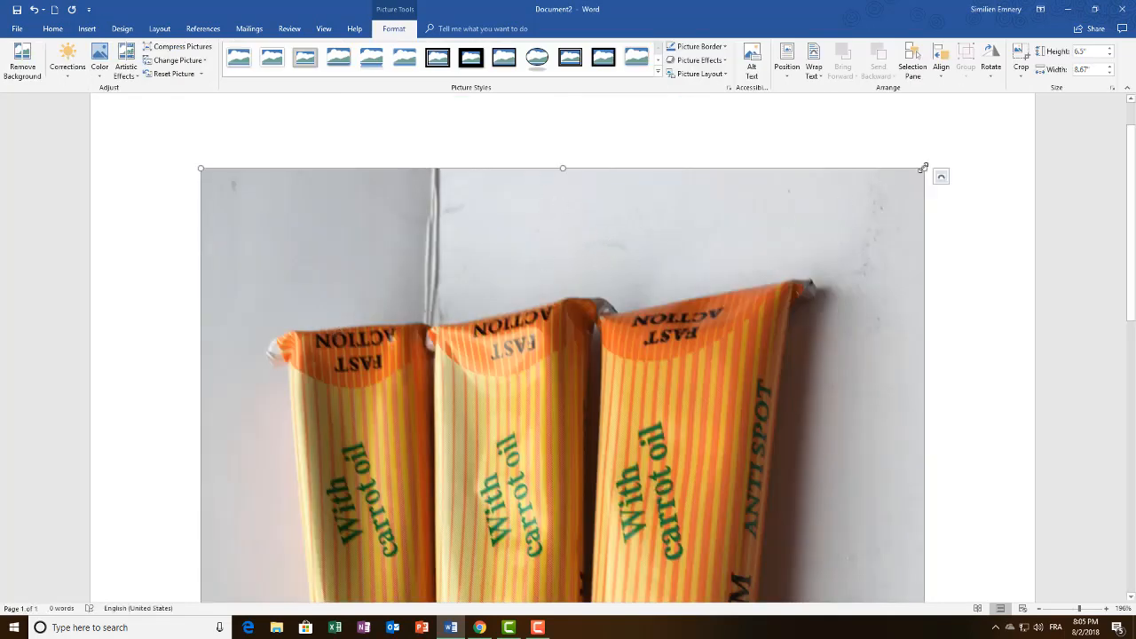
Step: Shrink the picture of the three tubes proportionally to about 1.82 by 2.42 inches
left_click_drag(923, 167, 374, 454)
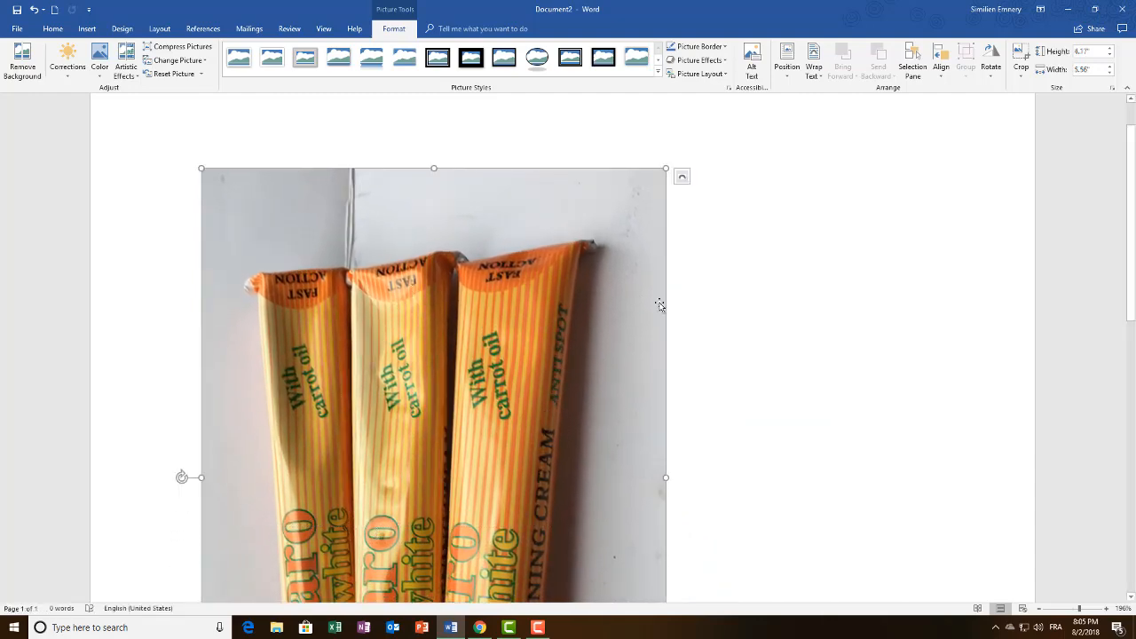
scroll(713, 314, "down", 5)
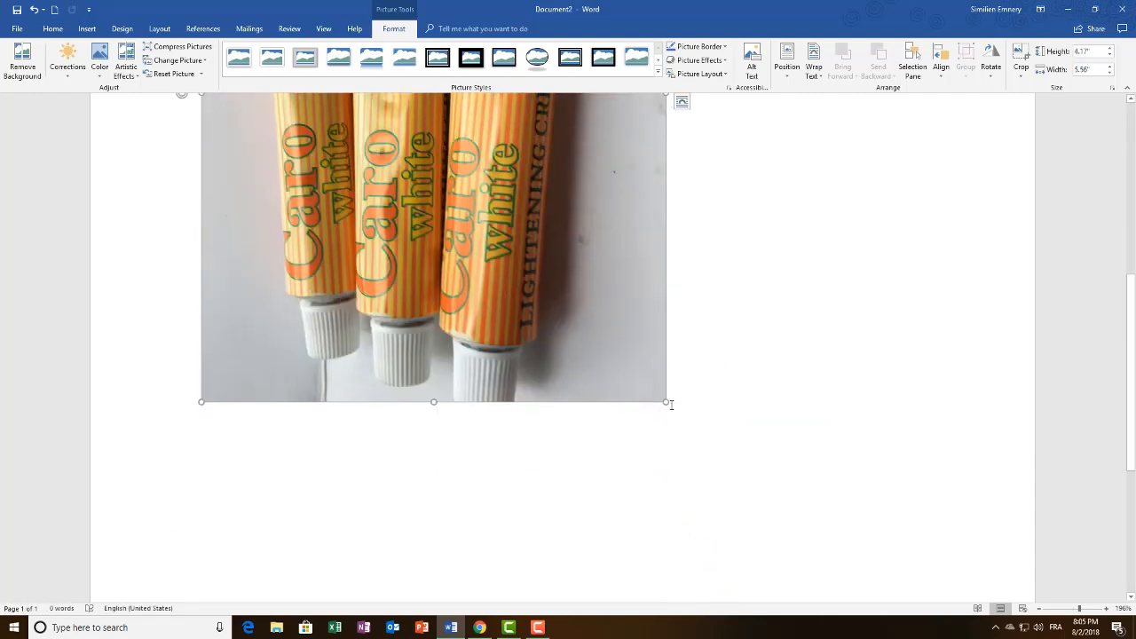
left_click_drag(667, 401, 548, 172)
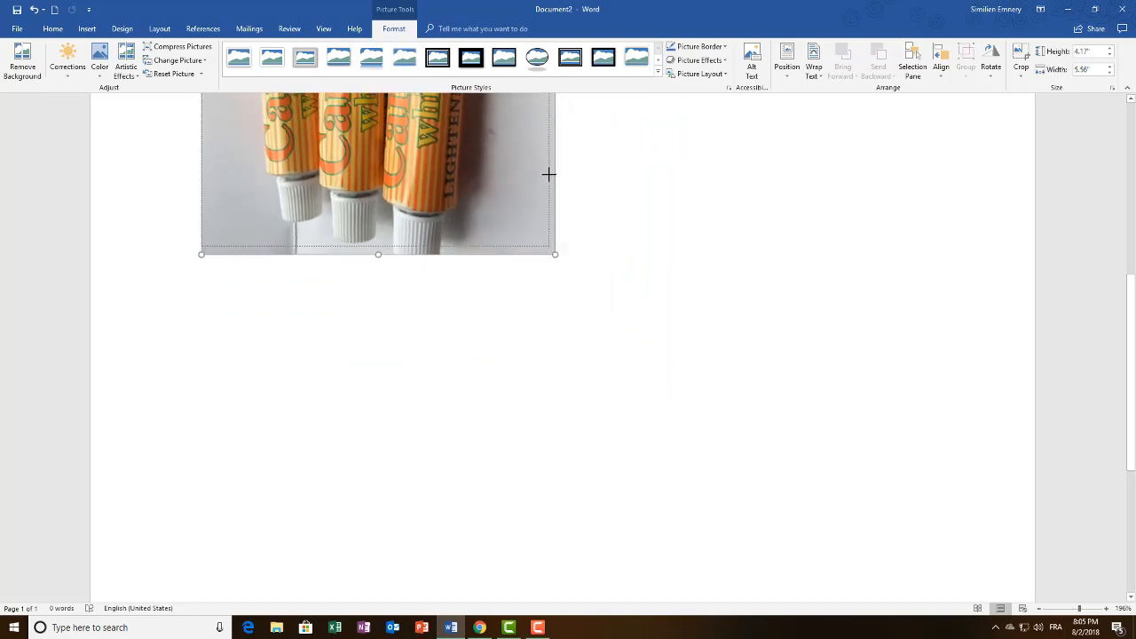
scroll(612, 342, "up", 6)
scroll(625, 354, "down", 1)
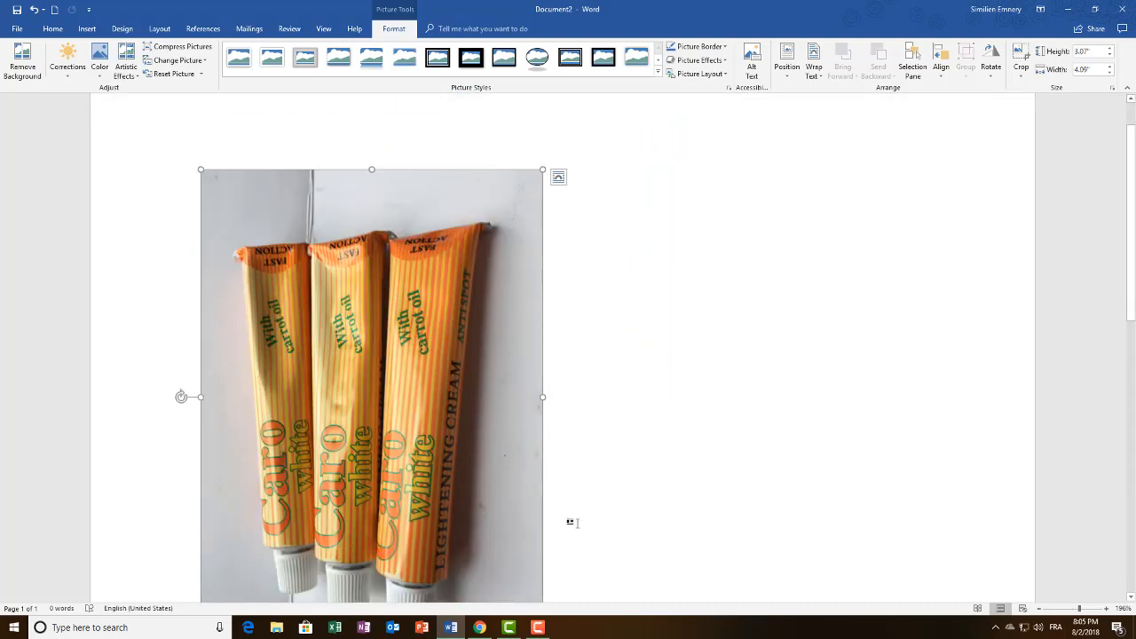
scroll(566, 523, "down", 1)
left_click_drag(533, 486, 404, 266)
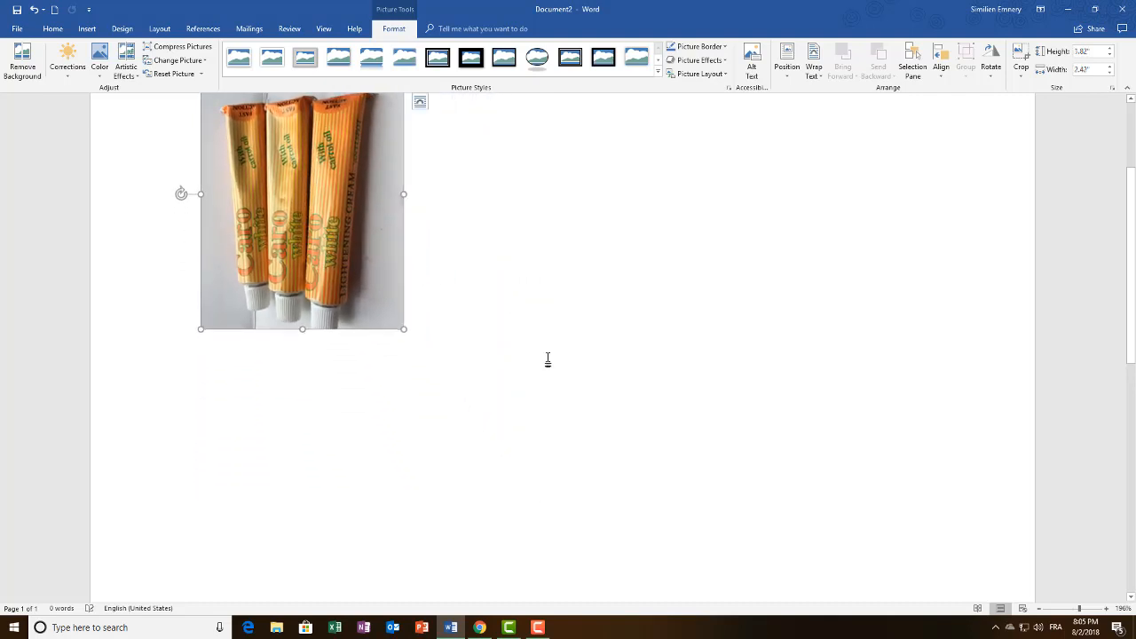
scroll(546, 362, "up", 1)
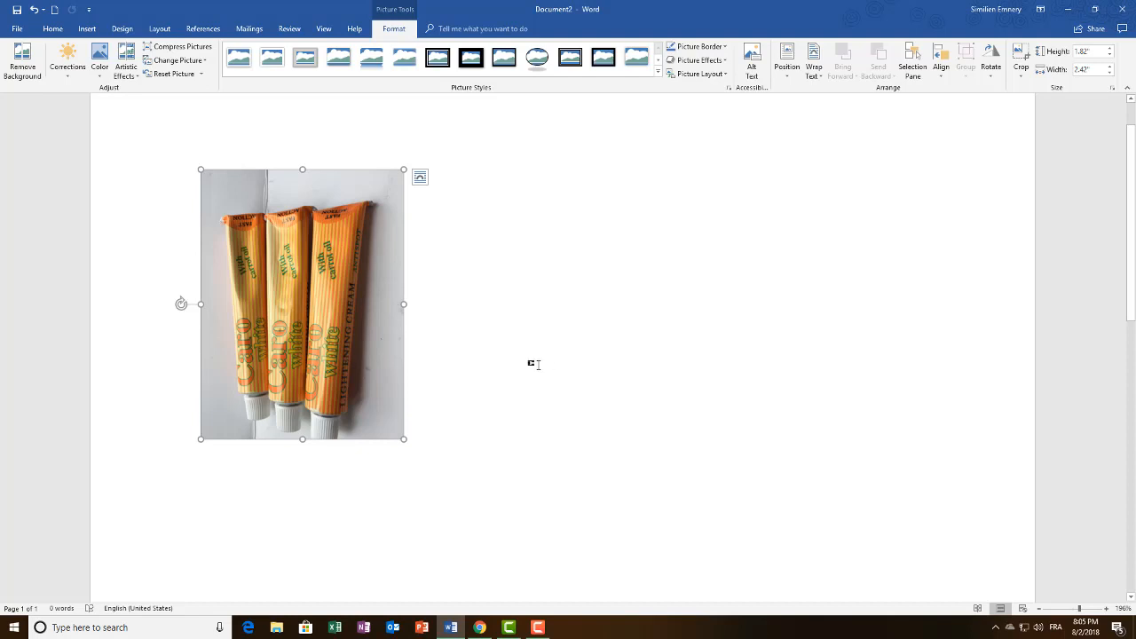
scroll(354, 169, "up", 1)
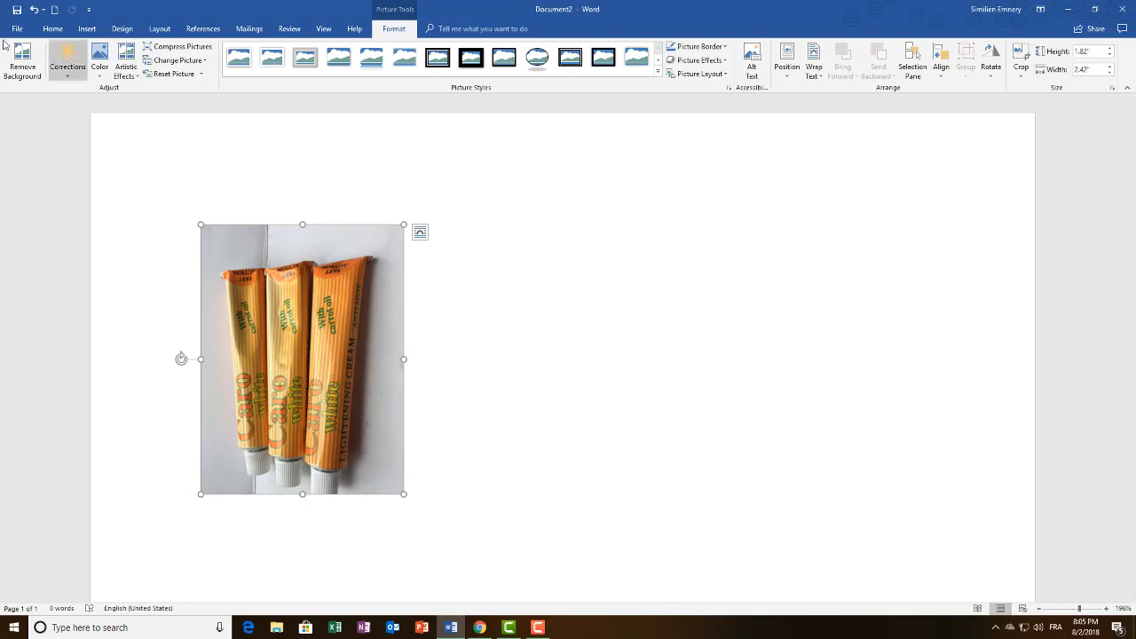
Step: Remove the background of the tubes picture, marking the tube tops and a line across the middle for removal, and keep the document open
left_click(20, 79)
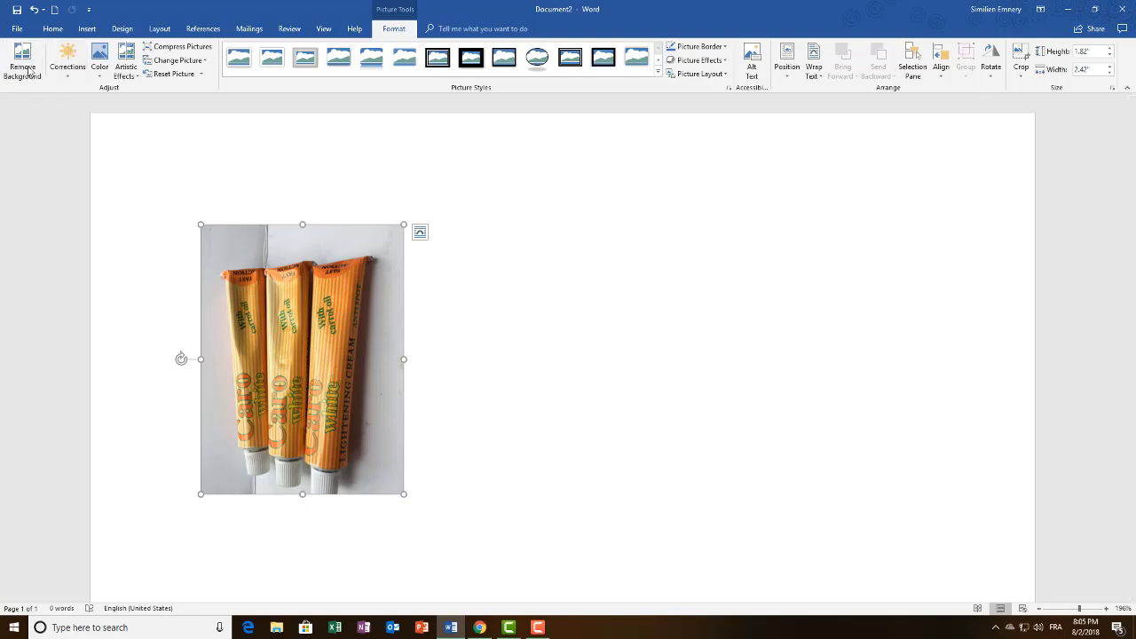
left_click(20, 66)
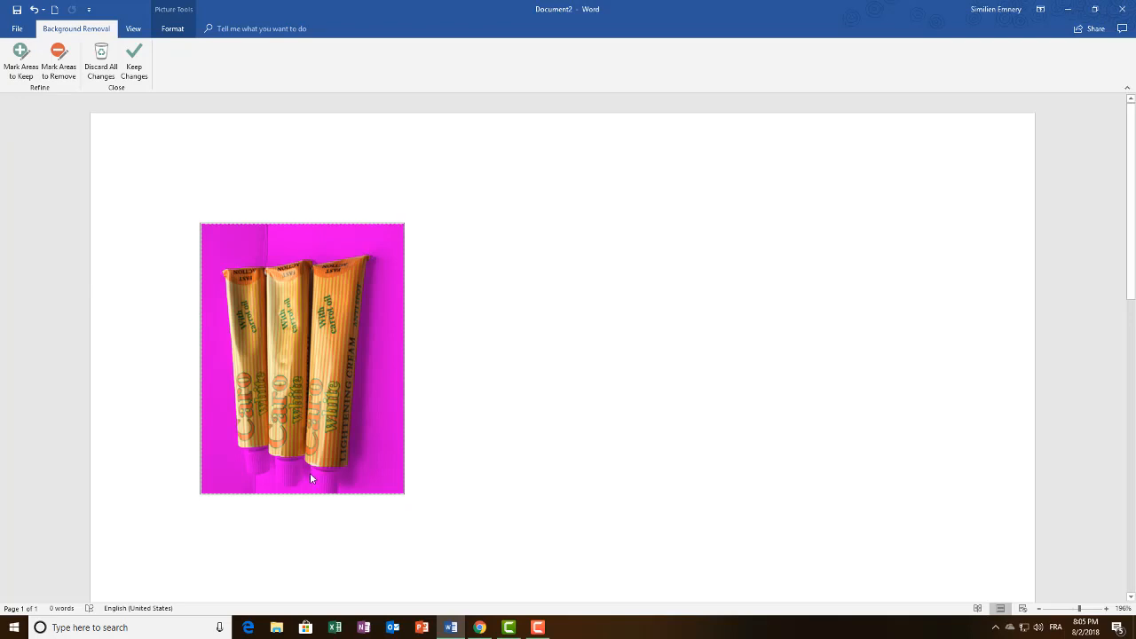
left_click(24, 80)
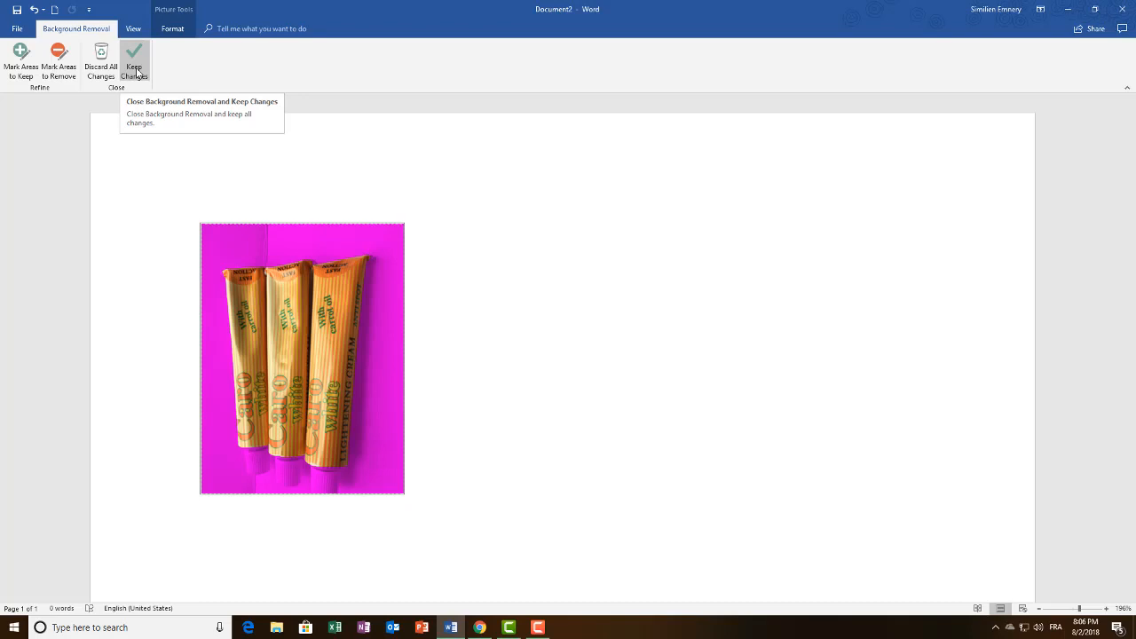
left_click(60, 67)
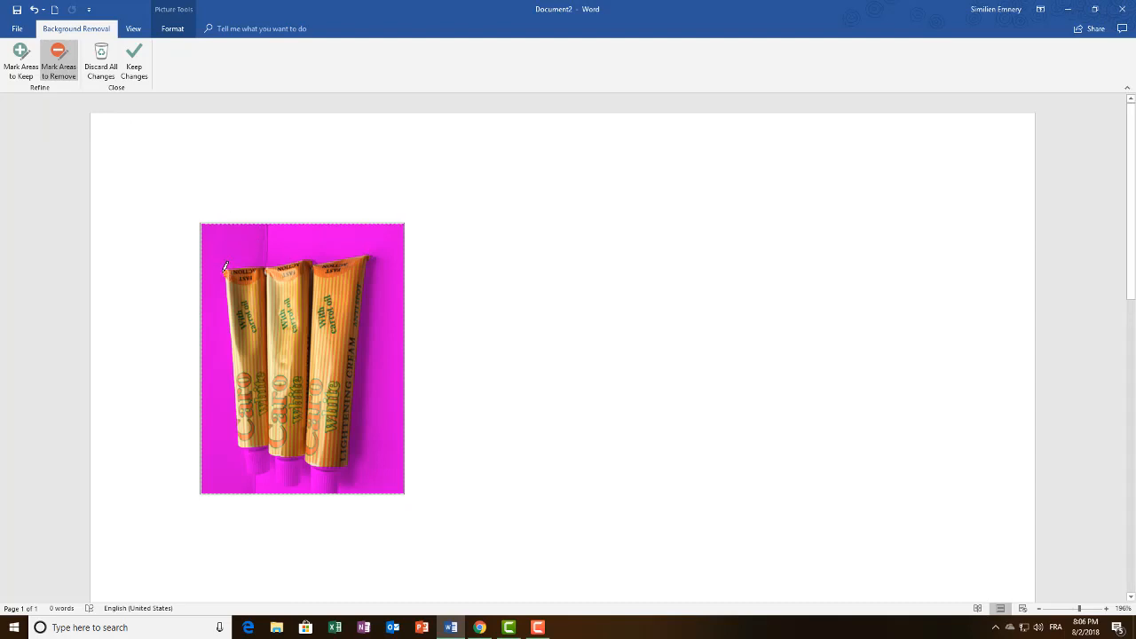
mouse_move(257, 261)
left_mouse_down()
mouse_move(373, 250)
mouse_move(350, 461)
mouse_move(322, 486)
mouse_move(279, 479)
mouse_move(240, 416)
mouse_move(226, 275)
left_mouse_up()
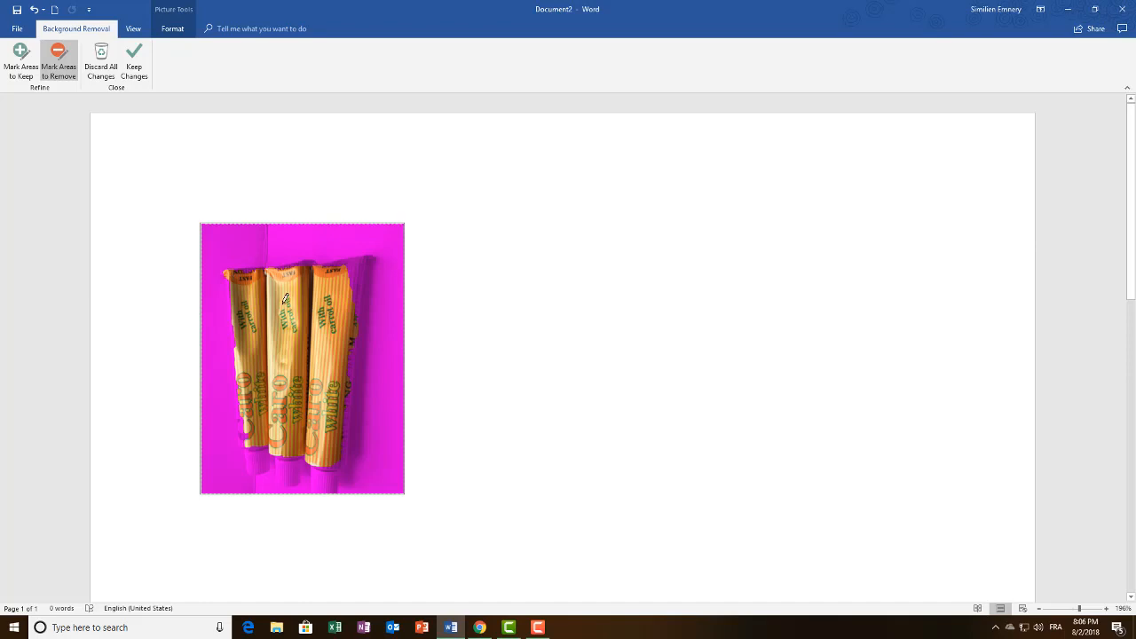
left_click_drag(285, 321, 328, 326)
key("alt+F4")
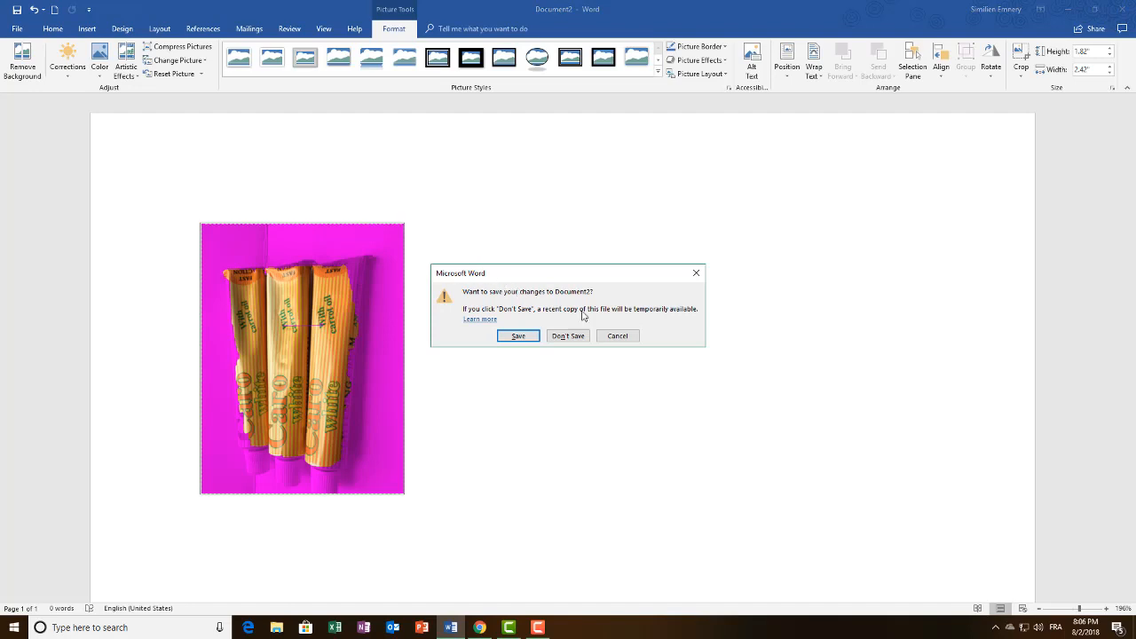
left_click(621, 336)
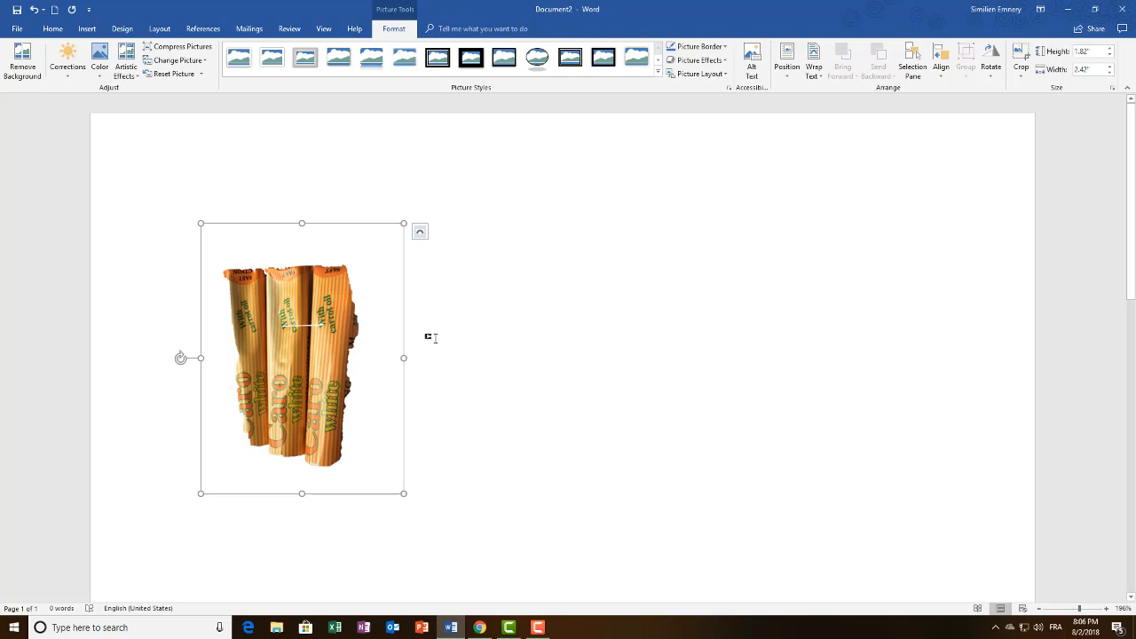
Step: Shrink the background-free tubes picture to about 1.53 by 1.98 inches
left_click_drag(288, 365, 563, 335)
left_click_drag(342, 368, 434, 372)
left_click_drag(301, 223, 329, 257)
left_click_drag(403, 331, 372, 324)
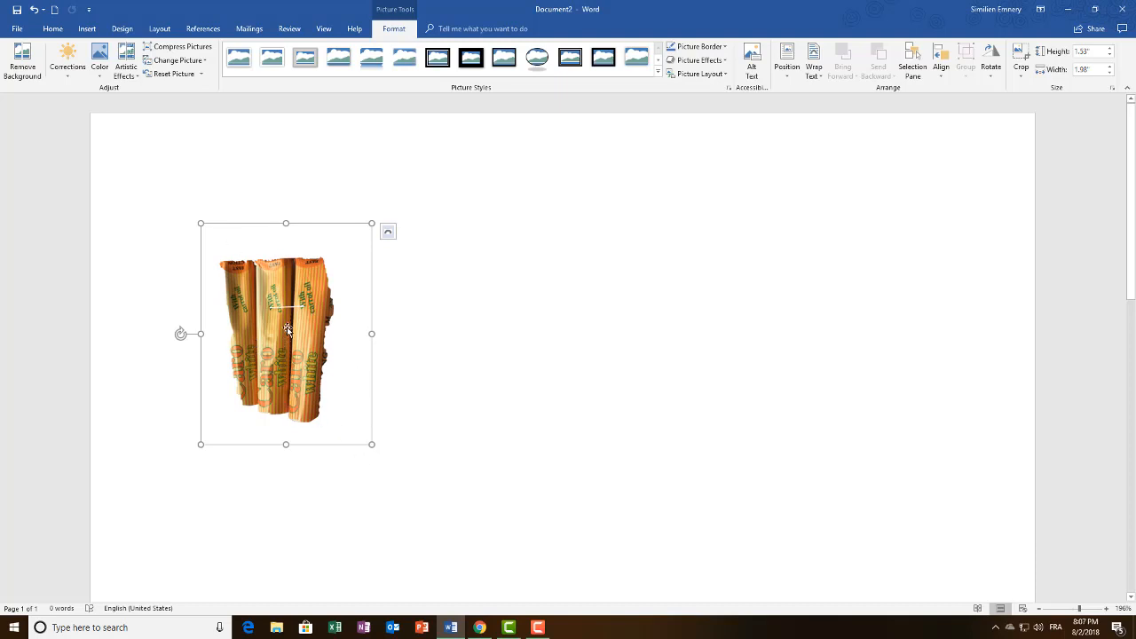
Step: Discard all background removal changes on the tubes picture to restore its original background
left_click(489, 322)
left_click(319, 372)
left_click(23, 62)
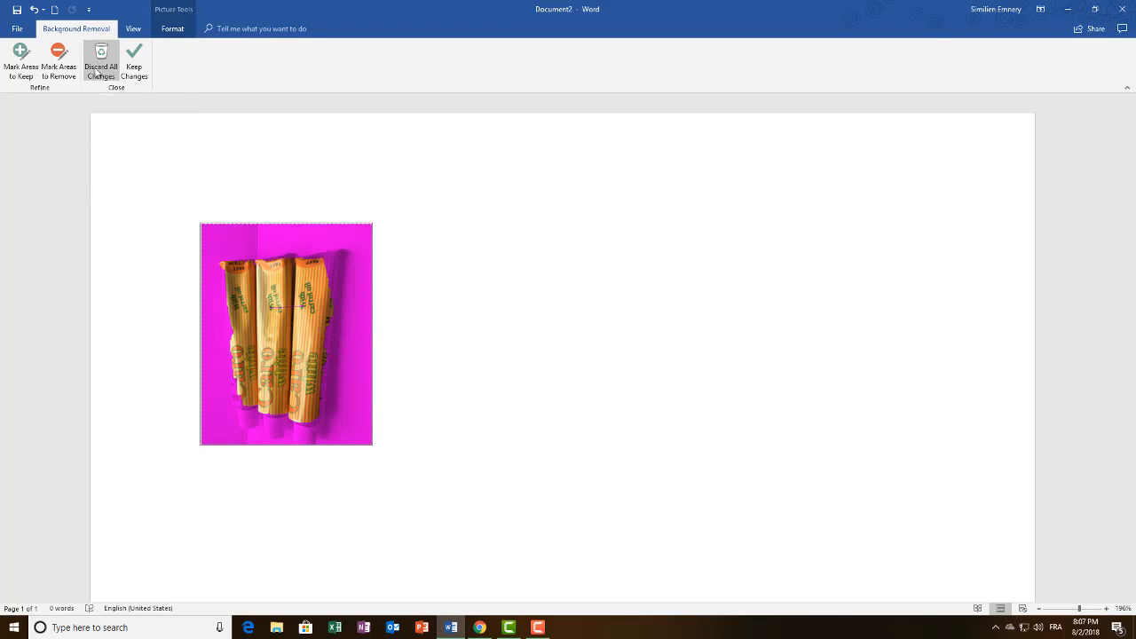
left_click(101, 69)
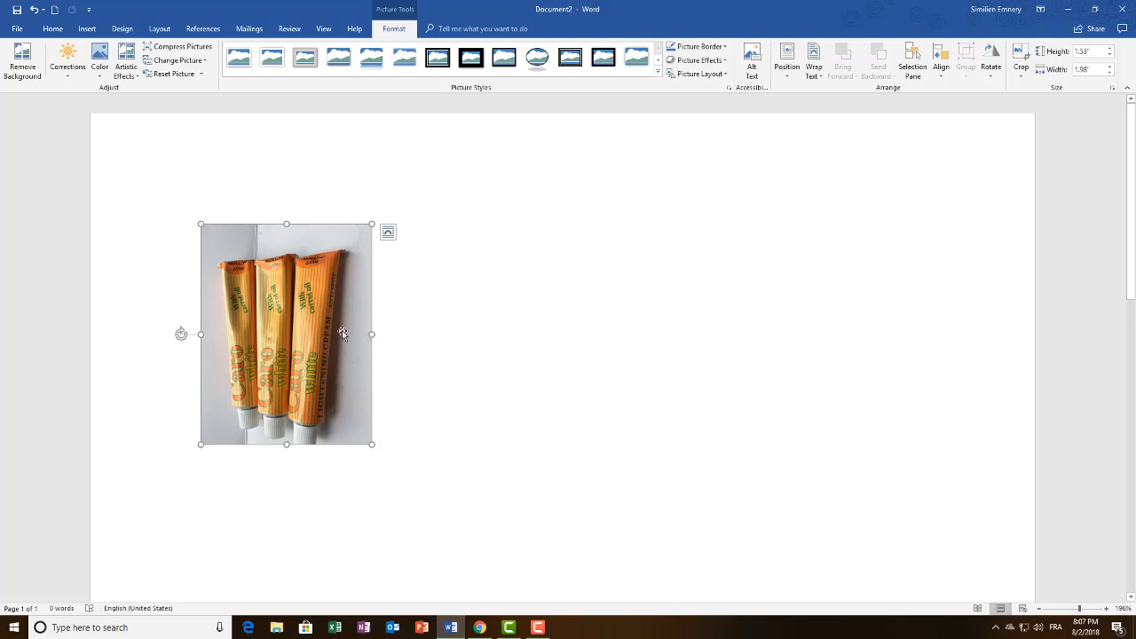
Step: Remove the background of the tubes picture using the automatic selection, keep the changes and deselect the picture
left_click(18, 51)
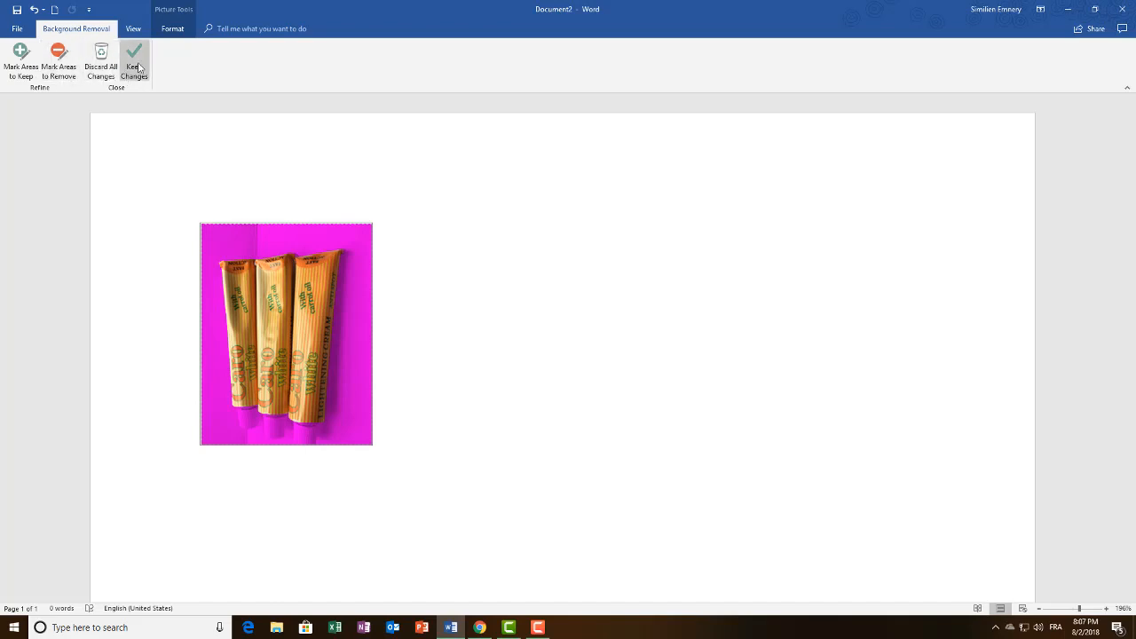
left_click(133, 58)
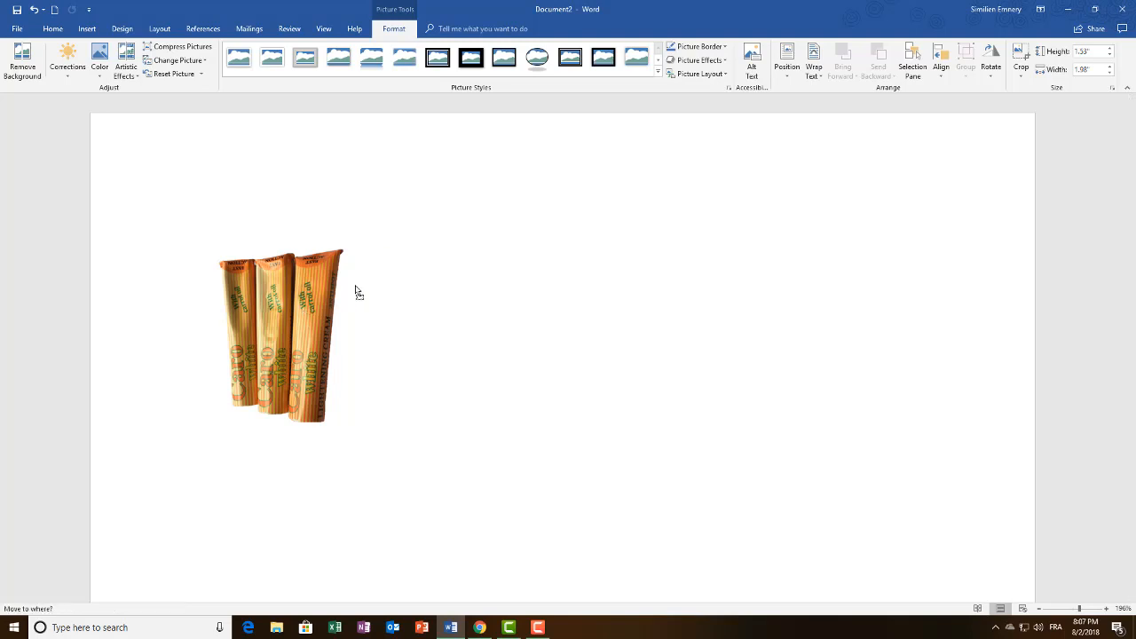
left_click(462, 322)
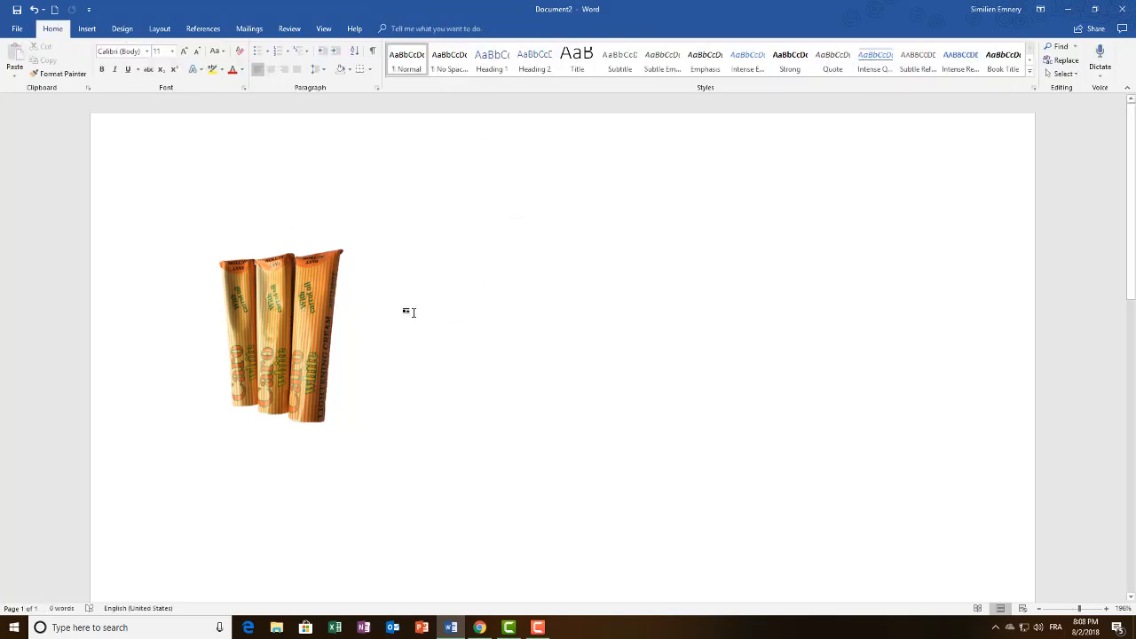
key("ctrl+a")
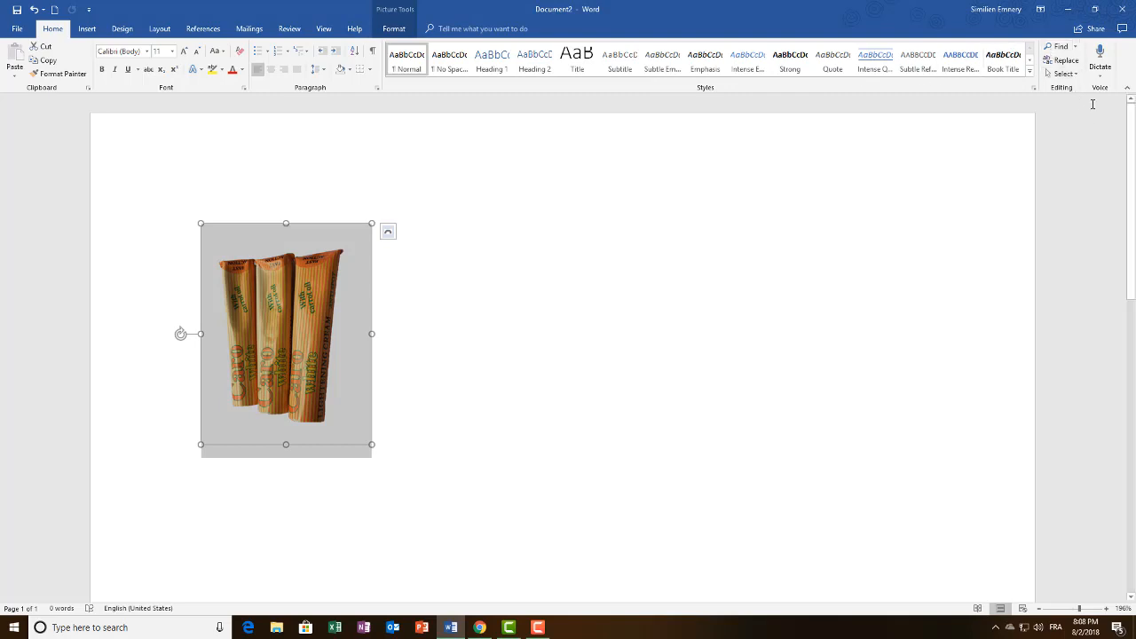
left_click(131, 31)
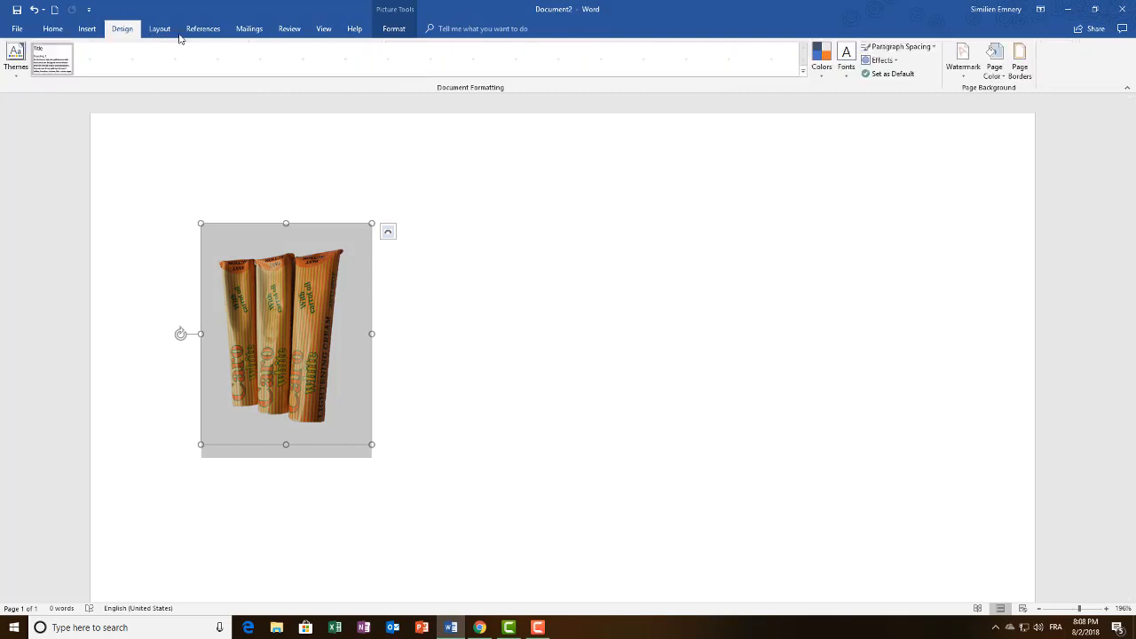
left_click(995, 67)
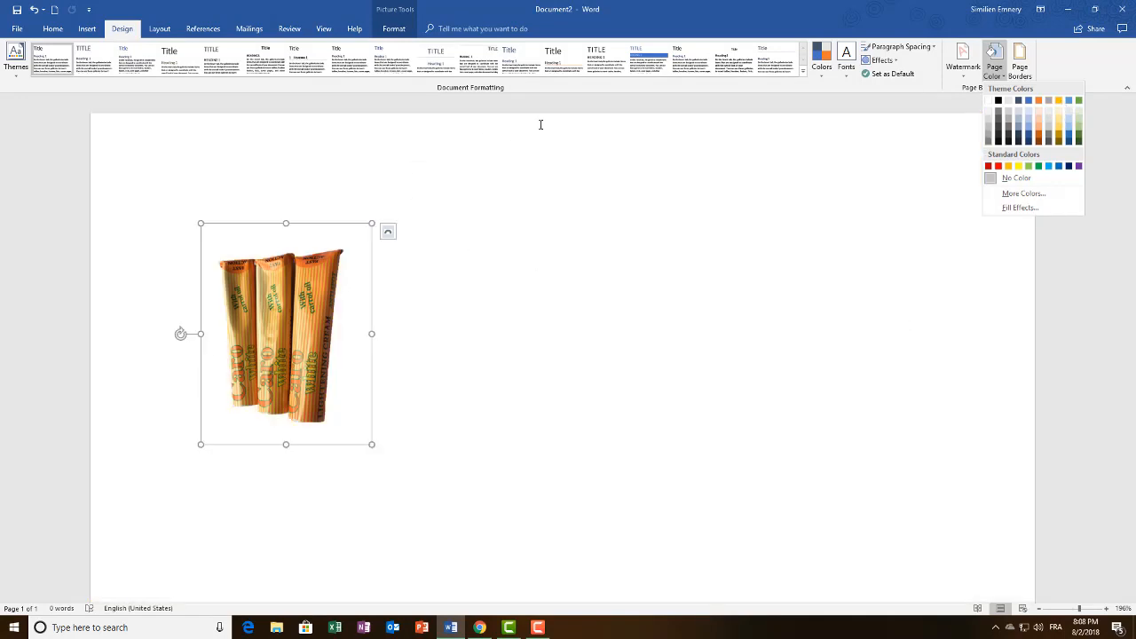
left_click(540, 124)
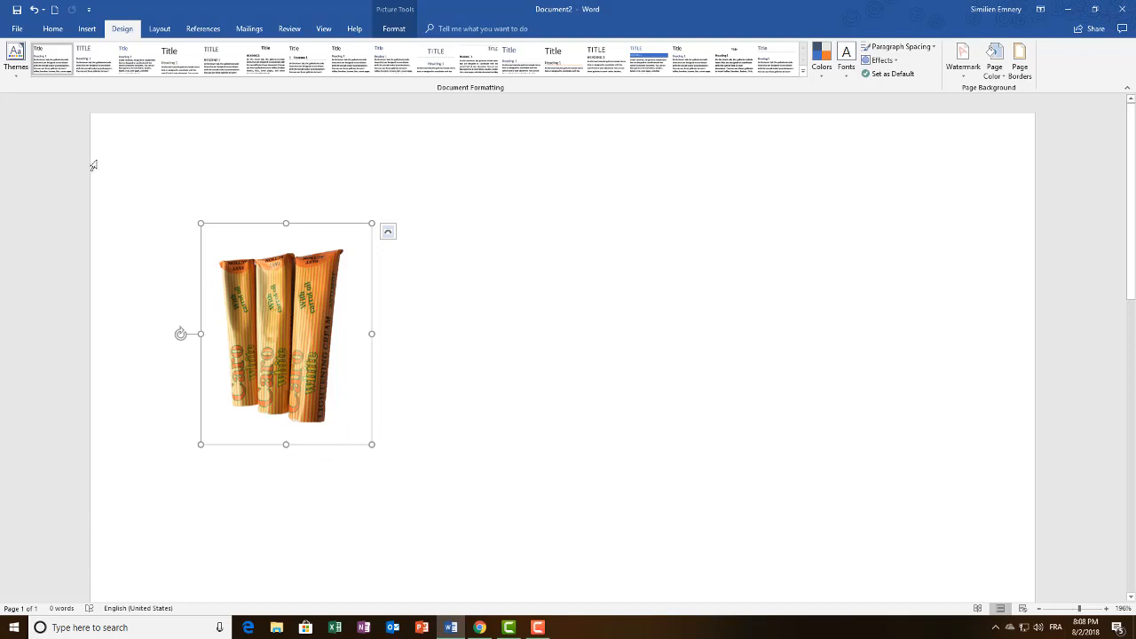
left_click(17, 30)
left_click(21, 23)
left_click(90, 30)
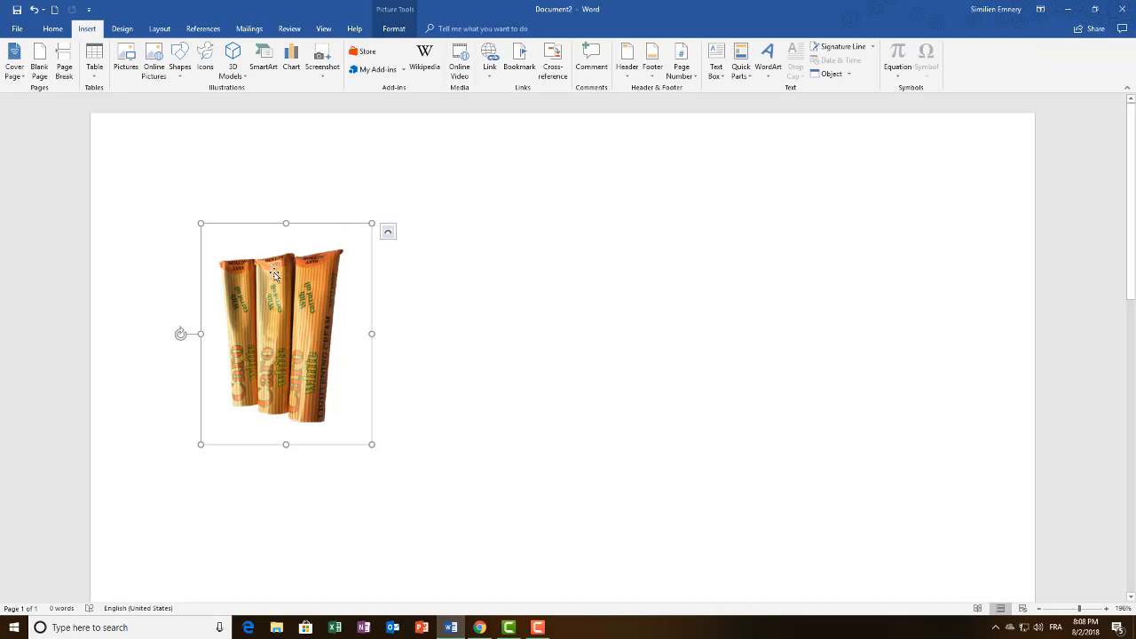
Step: Refine the tubes picture's background removal by outlining all three tubes with their caps as areas to keep, and keep the changes
left_click(393, 28)
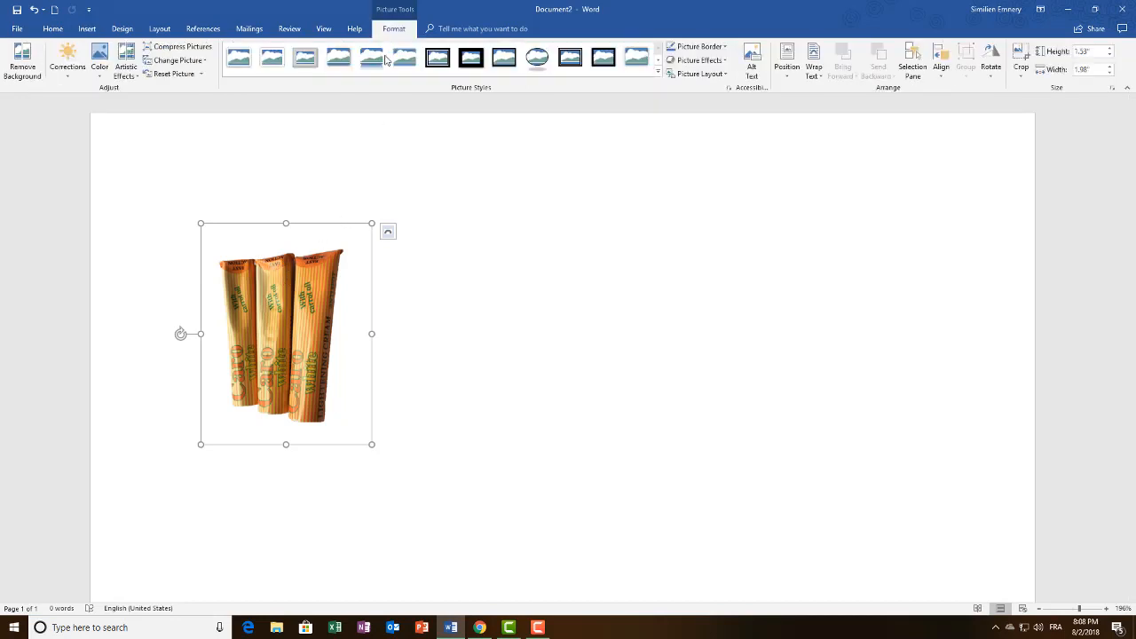
left_click(23, 68)
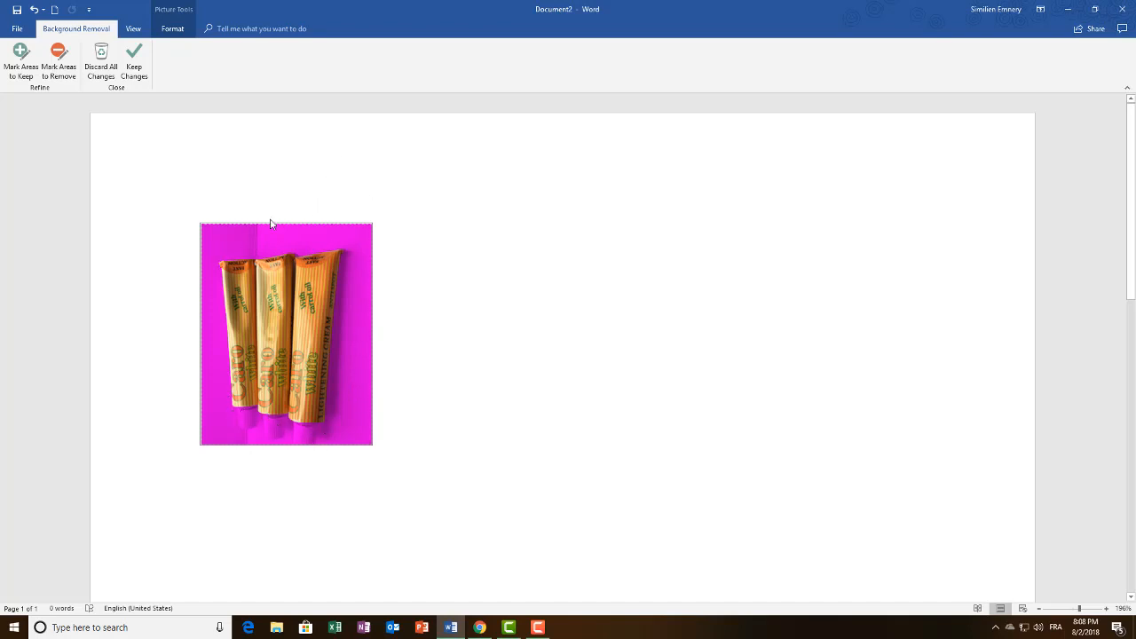
left_click(27, 75)
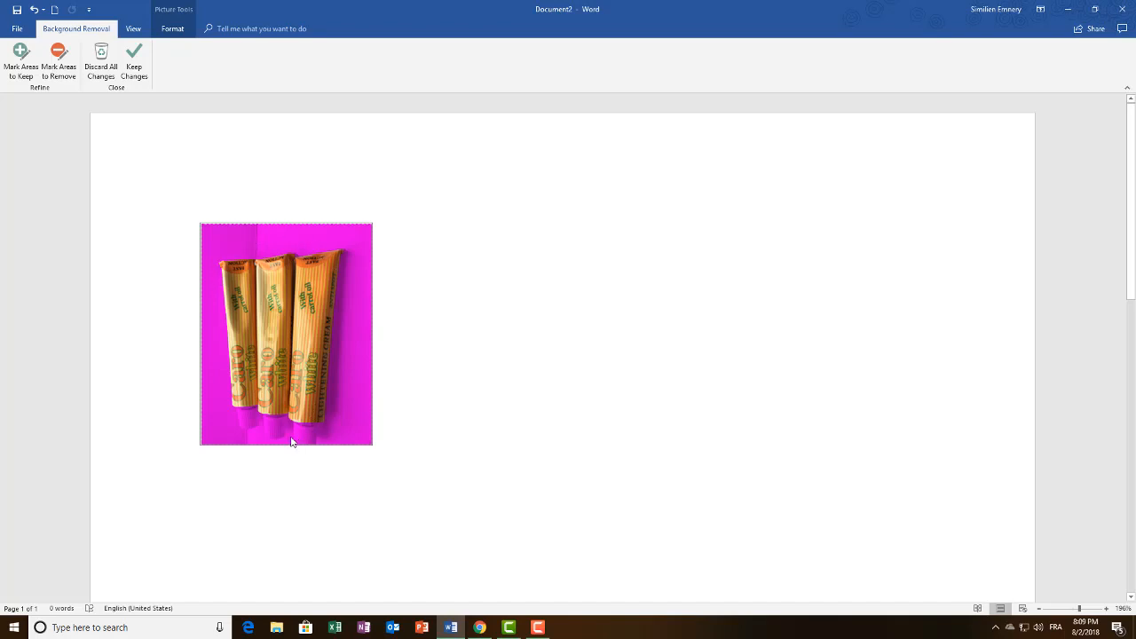
left_click(21, 64)
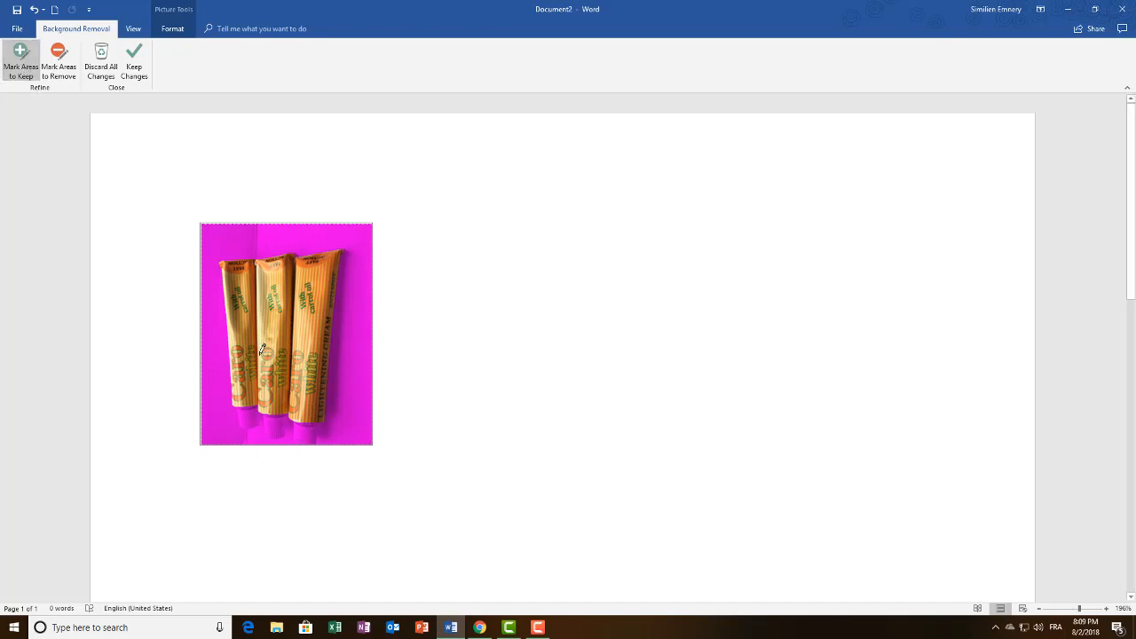
mouse_move(220, 257)
left_mouse_down()
mouse_move(324, 251)
mouse_move(336, 298)
mouse_move(321, 442)
mouse_move(251, 432)
mouse_move(229, 373)
mouse_move(222, 276)
left_mouse_up()
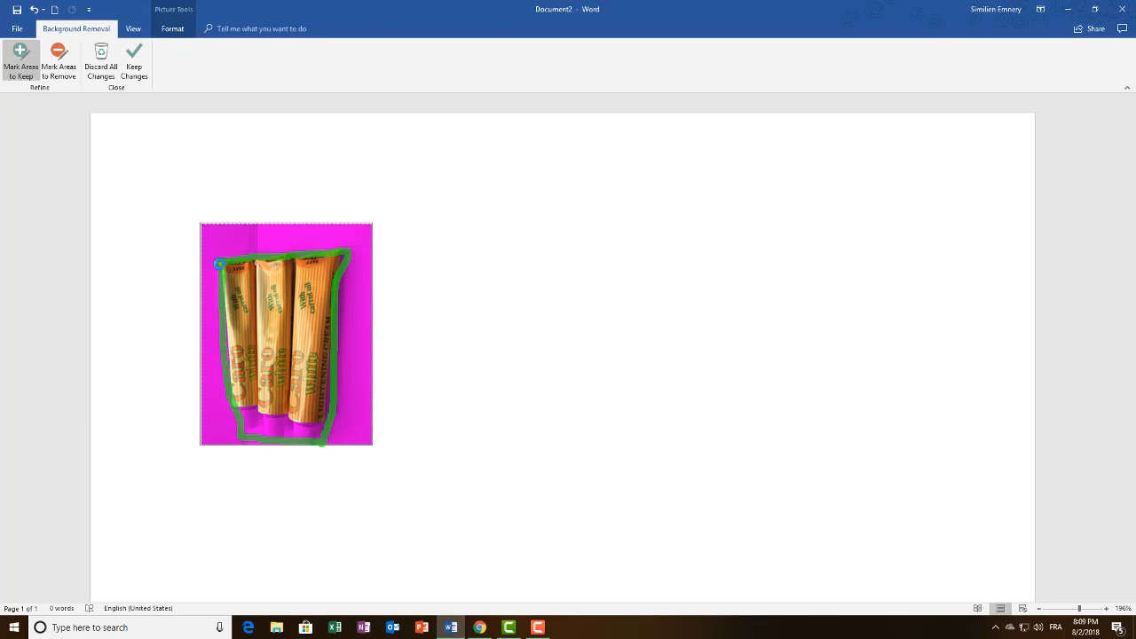
left_click_drag(219, 264, 219, 263)
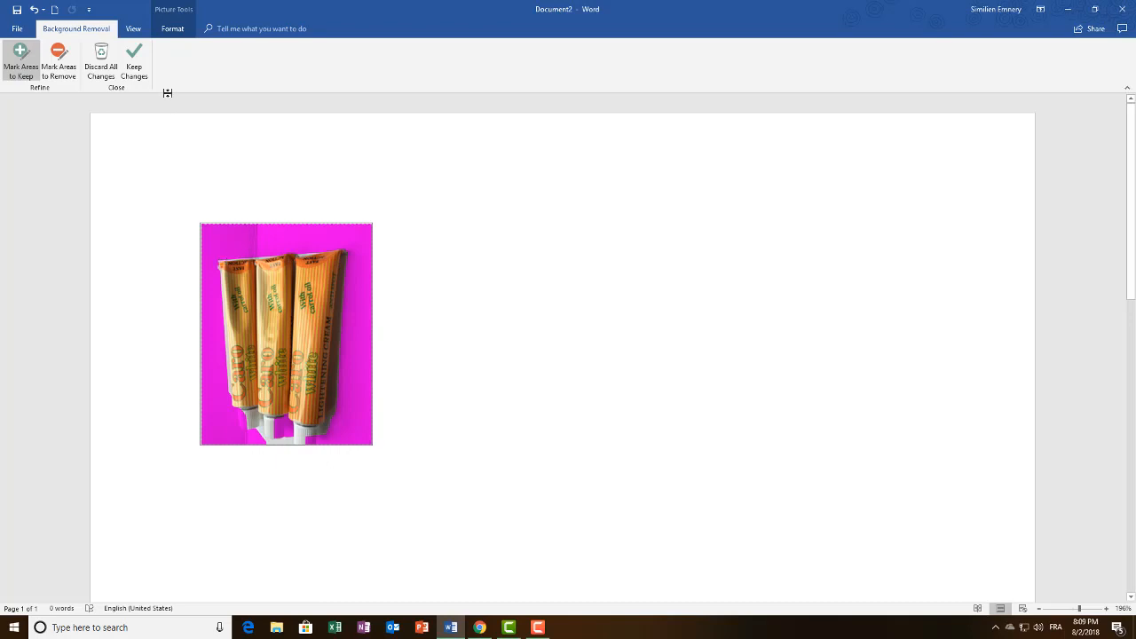
left_click(134, 62)
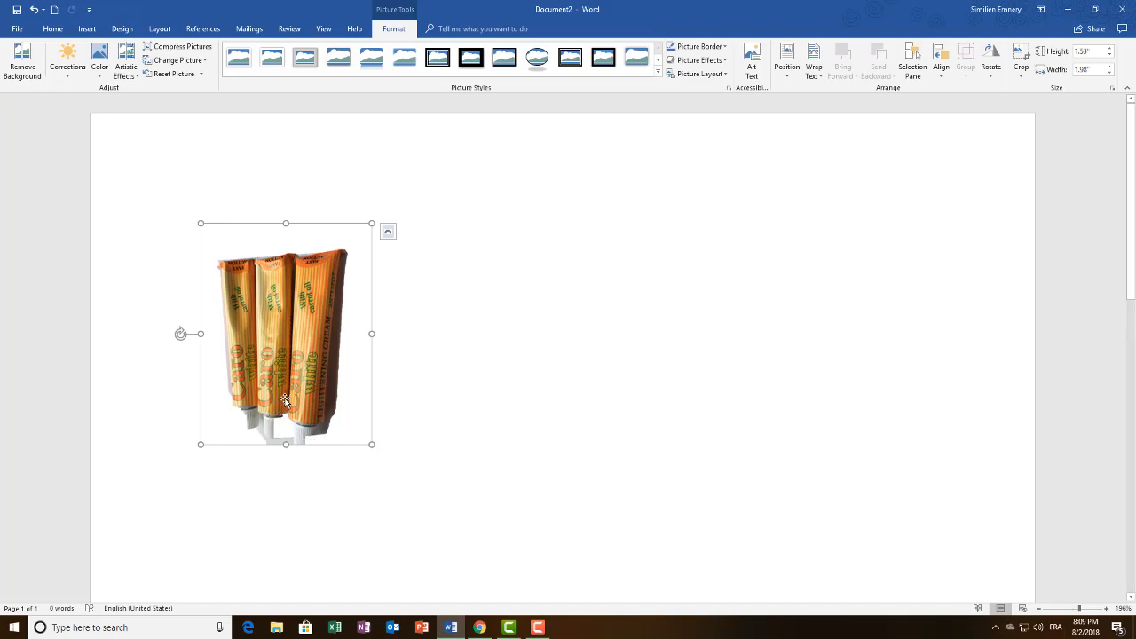
Step: Enlarge the background-free tubes picture proportionally to about 3.1 by 4.01 inches
scroll(277, 412, "up", 1, "ctrl")
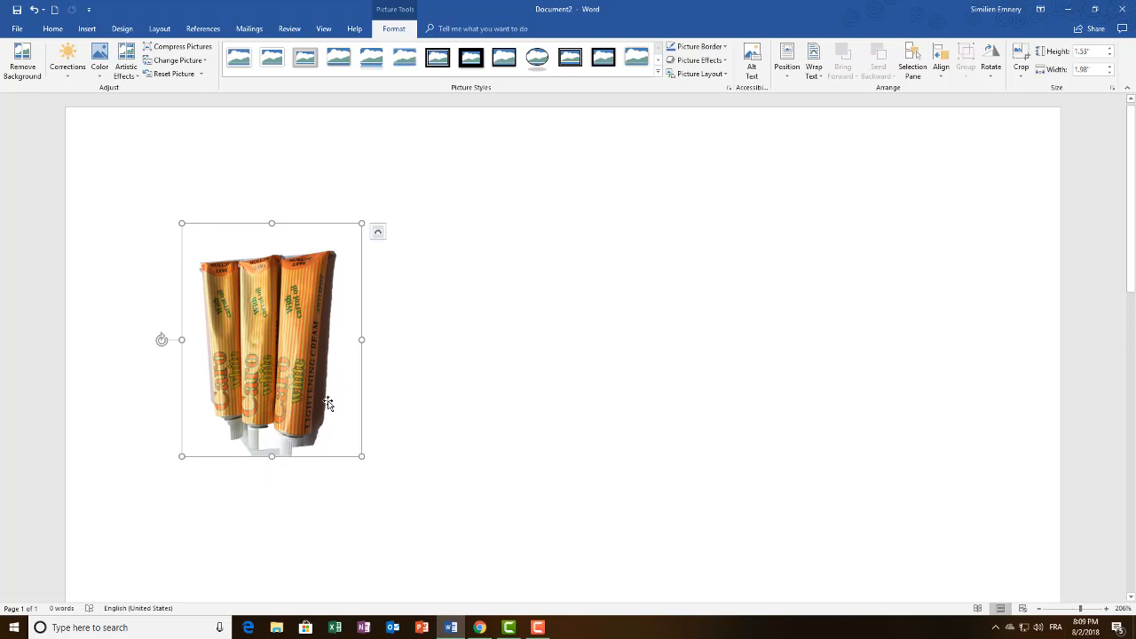
left_click_drag(361, 456, 550, 536)
scroll(667, 378, "down", 3)
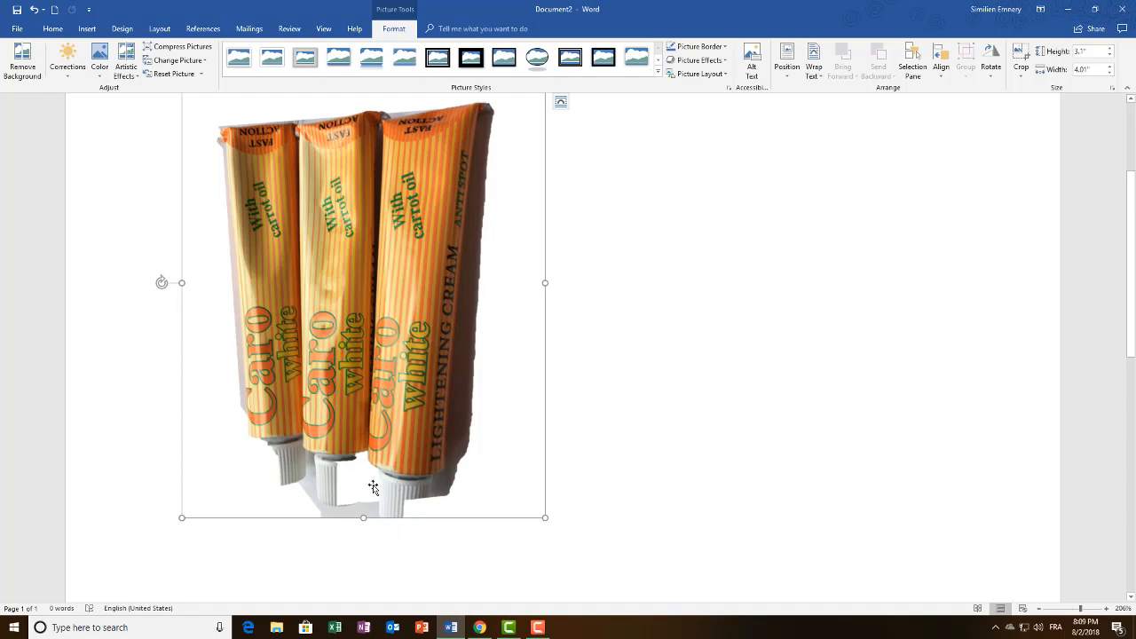
scroll(357, 460, "up", 3)
scroll(358, 460, "down", 5)
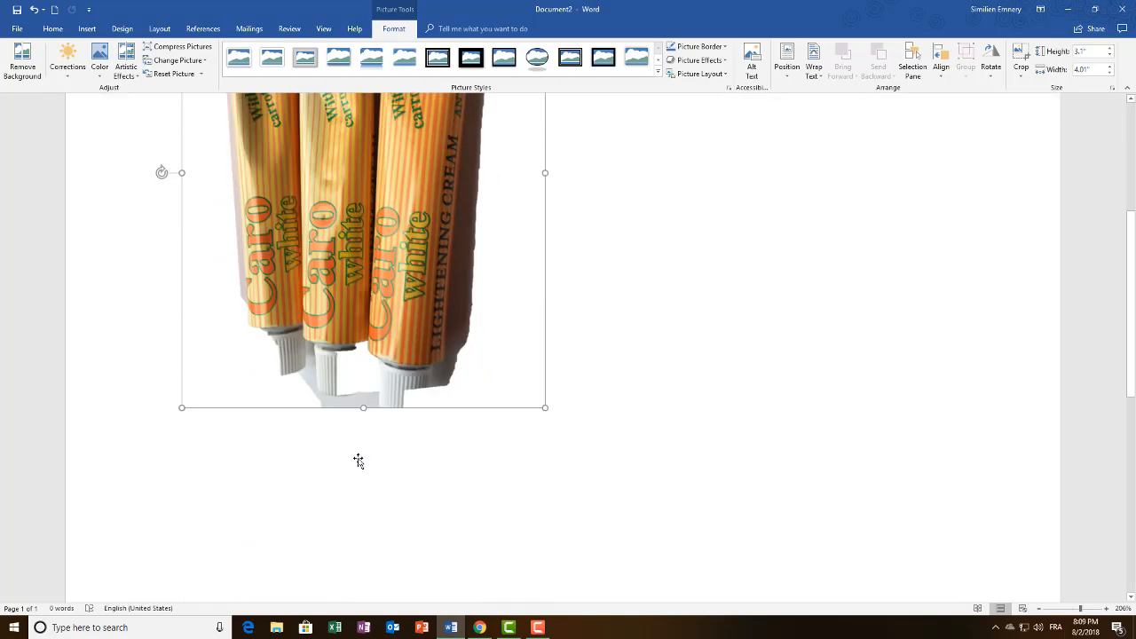
scroll(357, 459, "up", 2)
scroll(357, 460, "up", 3)
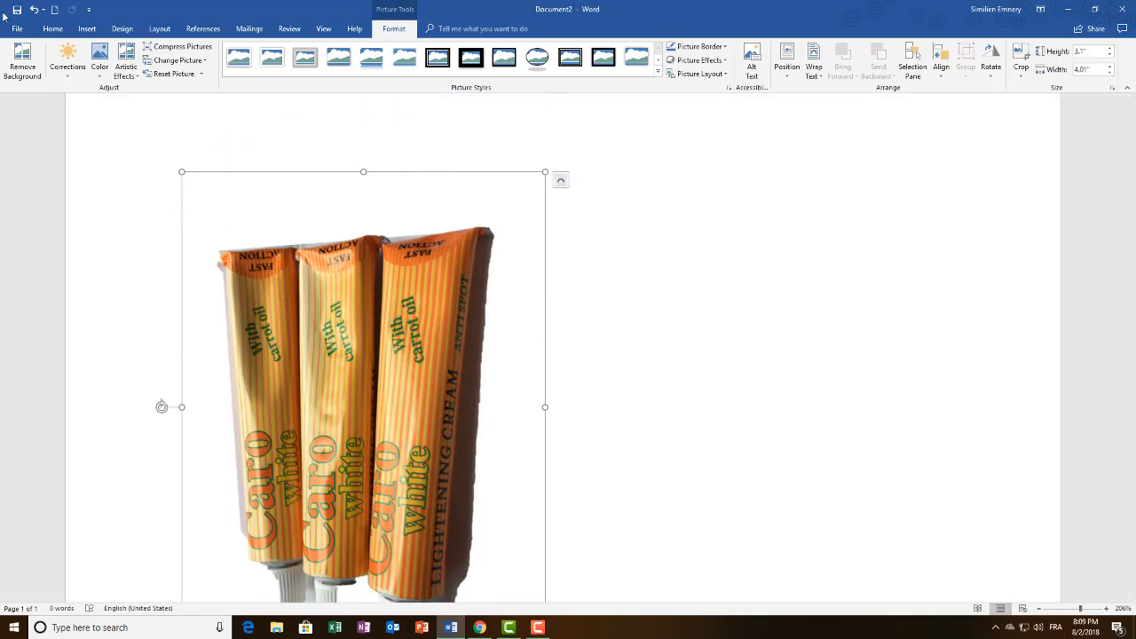
Step: Reopen the background removal view of the tubes picture, examine the kept and removed areas around the caps, and leave it
left_click(22, 64)
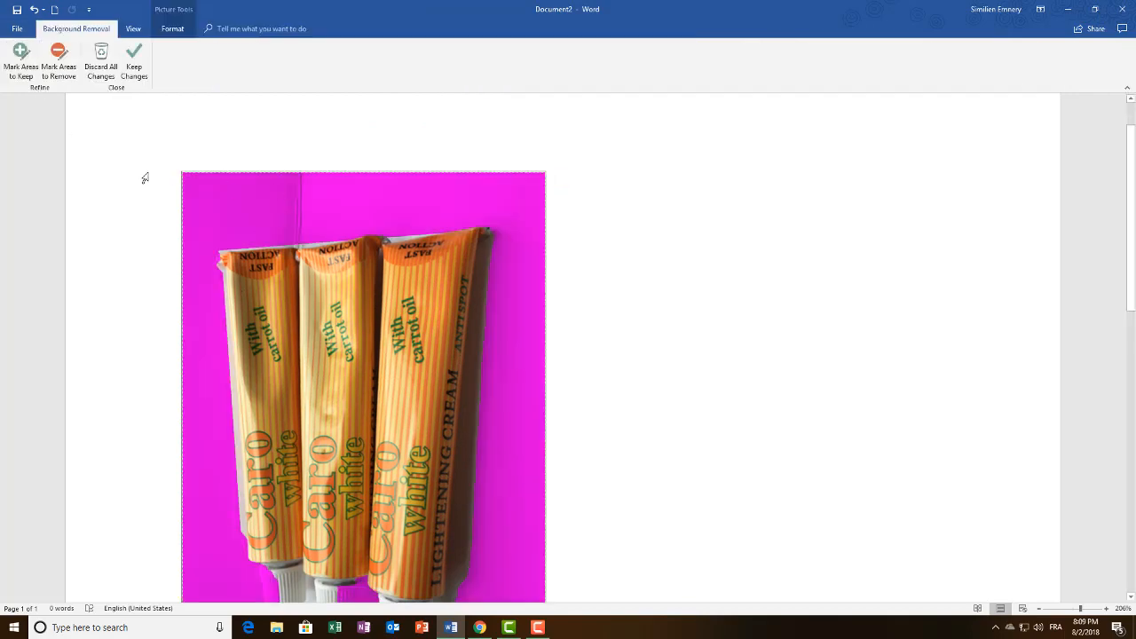
scroll(374, 382, "down", 4)
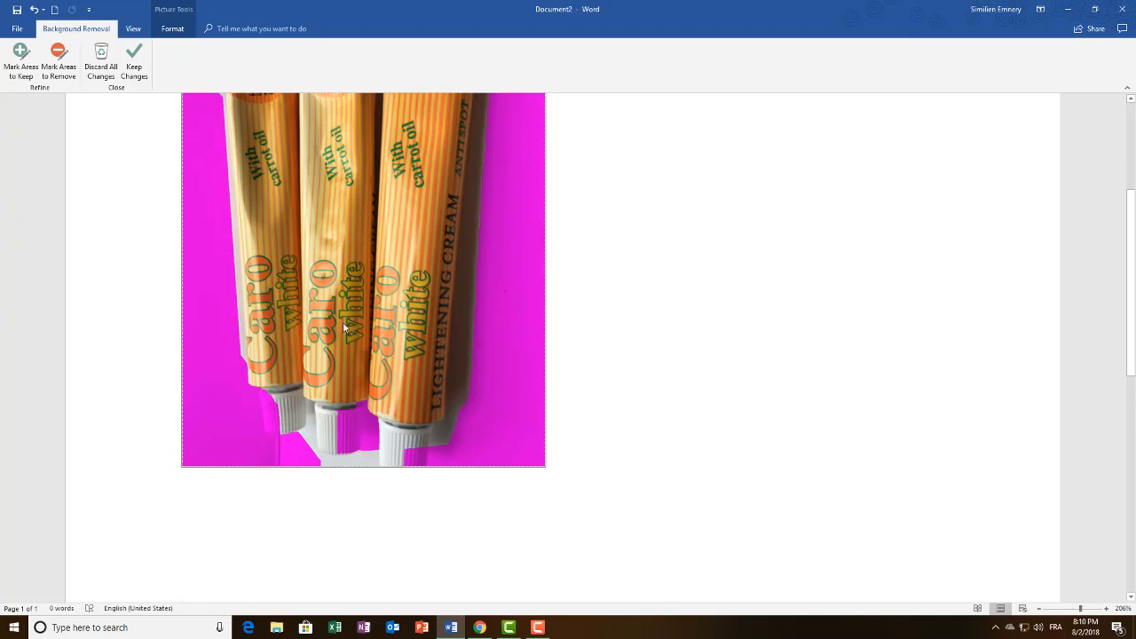
scroll(343, 337, "up", 3)
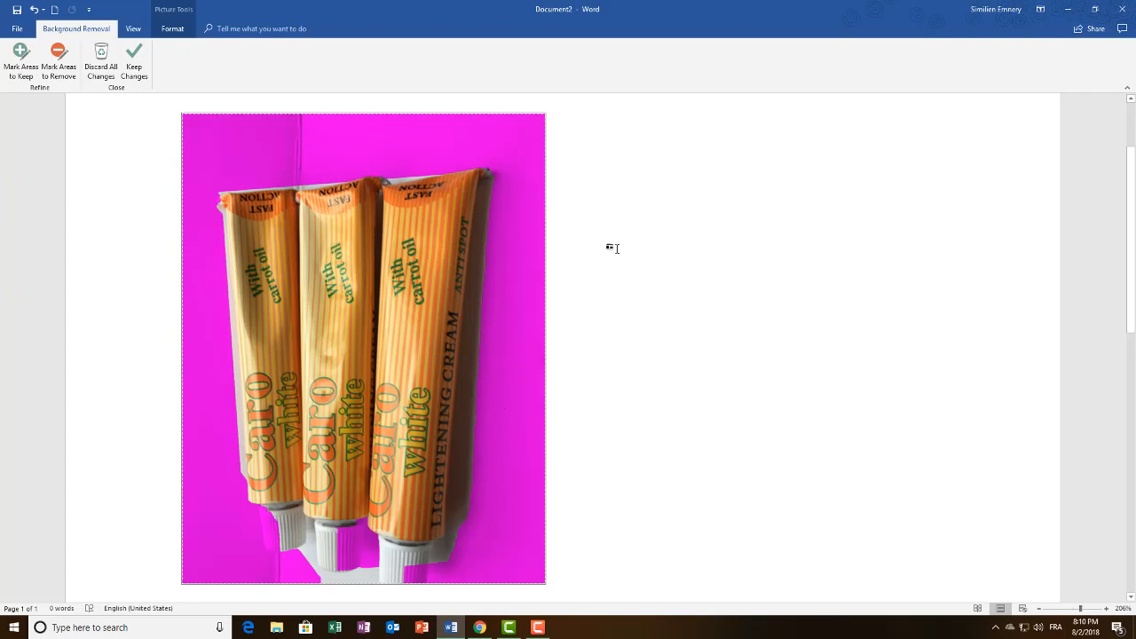
left_click(683, 247)
left_click(678, 224)
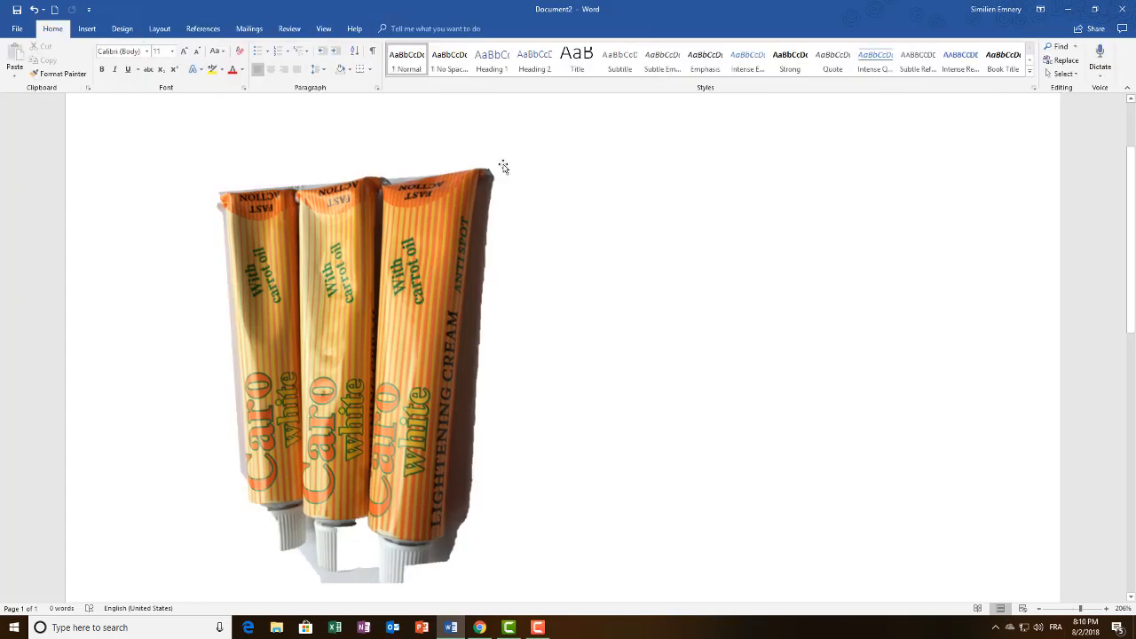
Step: Open the Picture Corrections options for the tubes picture and look over the sharpen/soften and brightness/contrast presets
left_click(86, 29)
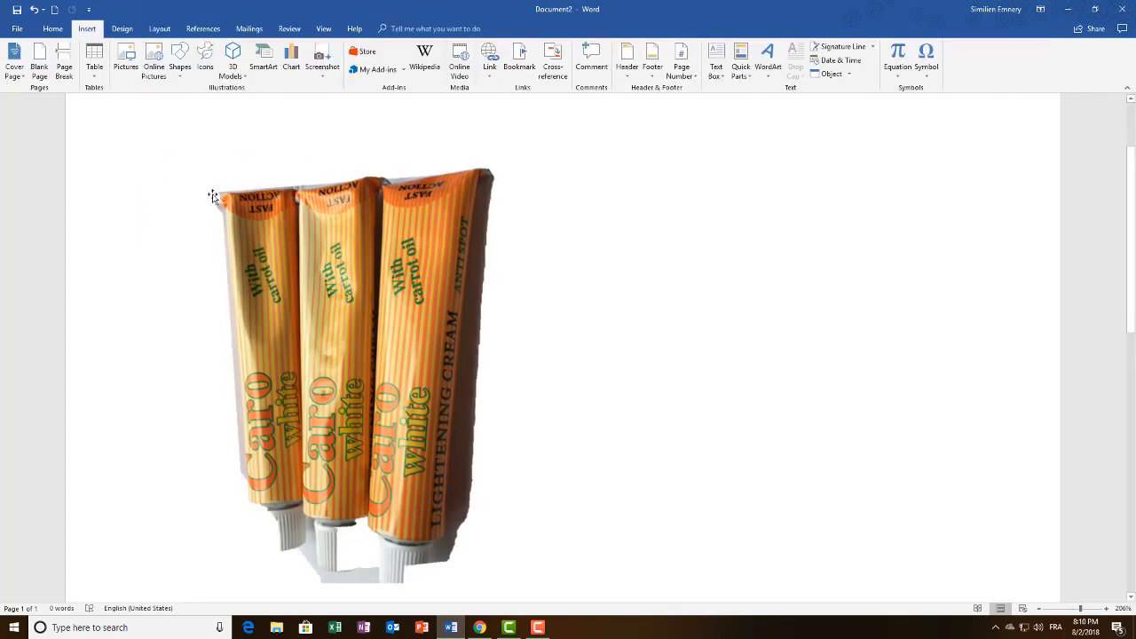
left_click(391, 409)
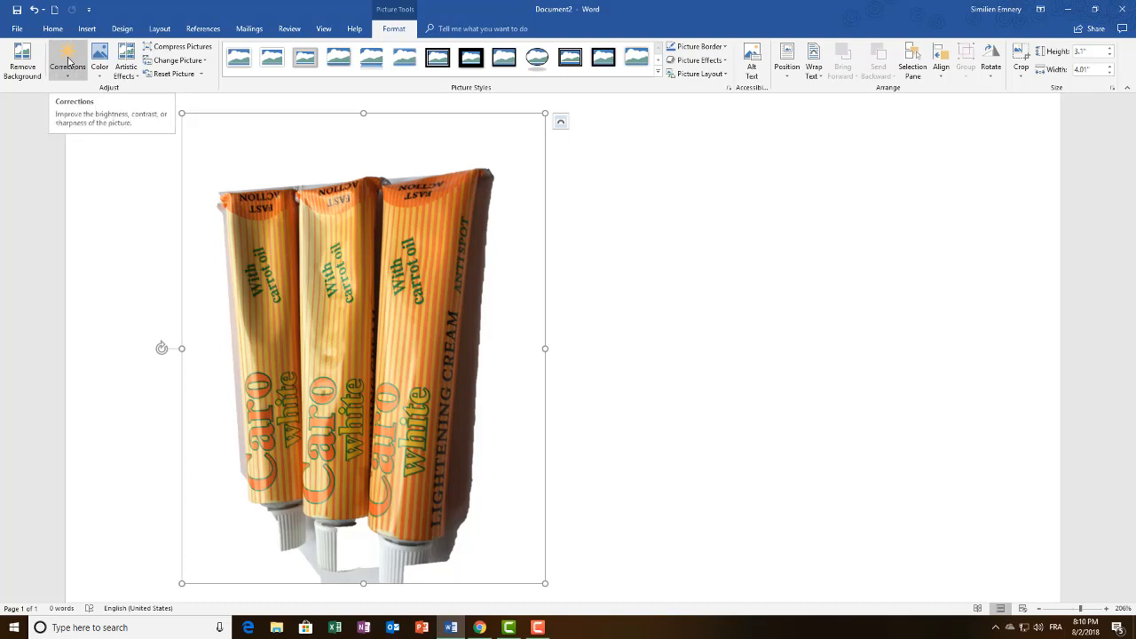
left_click(68, 61)
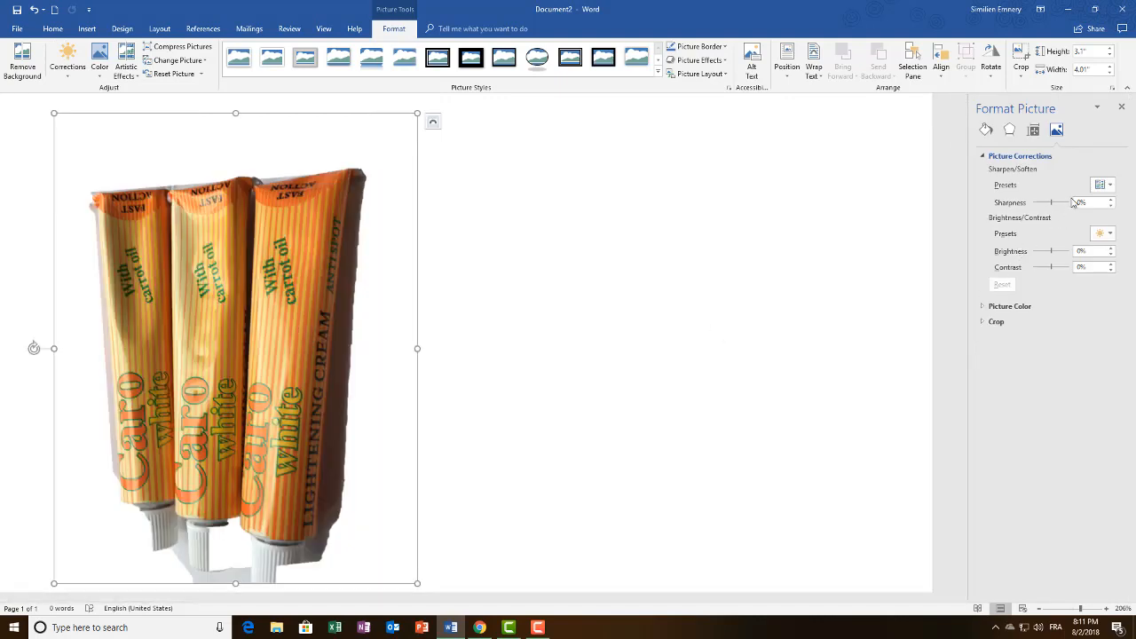
left_click(71, 73)
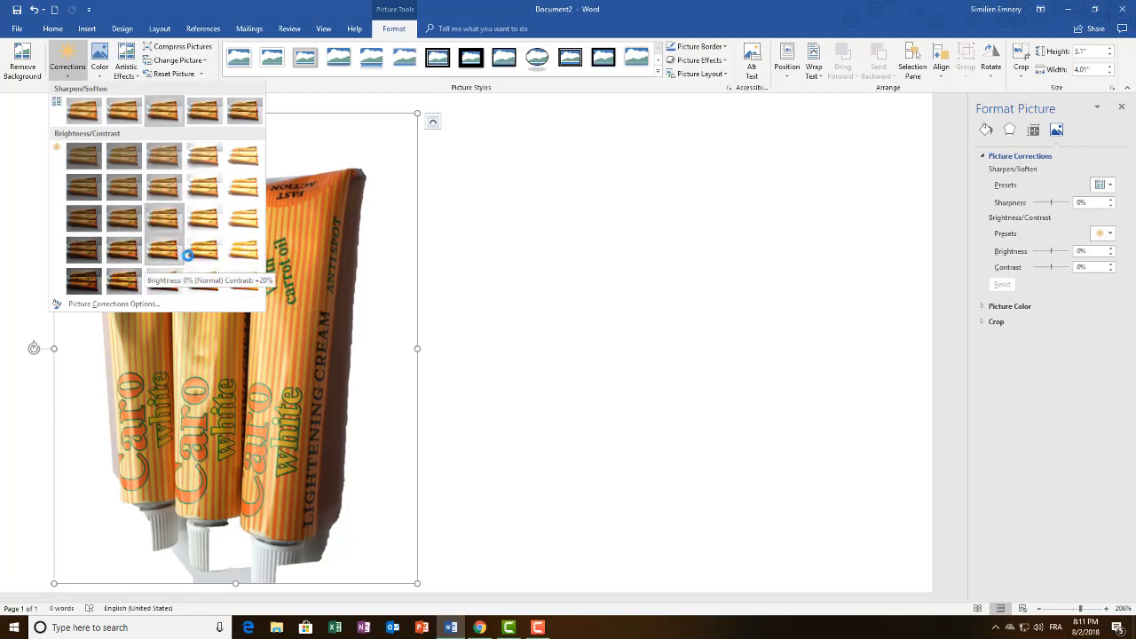
left_click(71, 78)
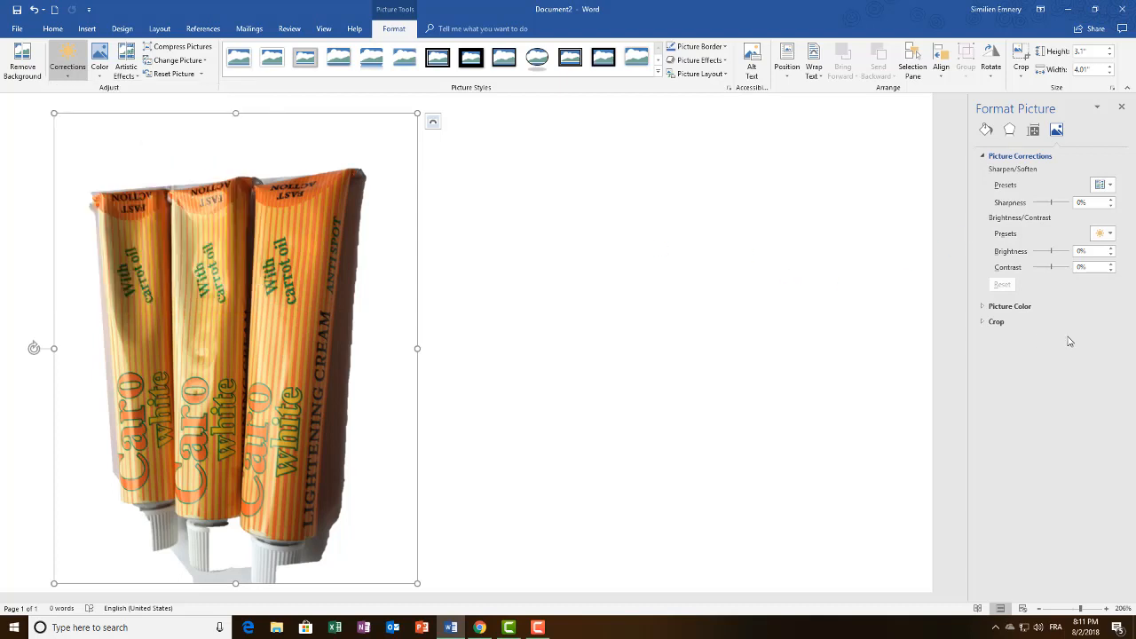
left_click(75, 81)
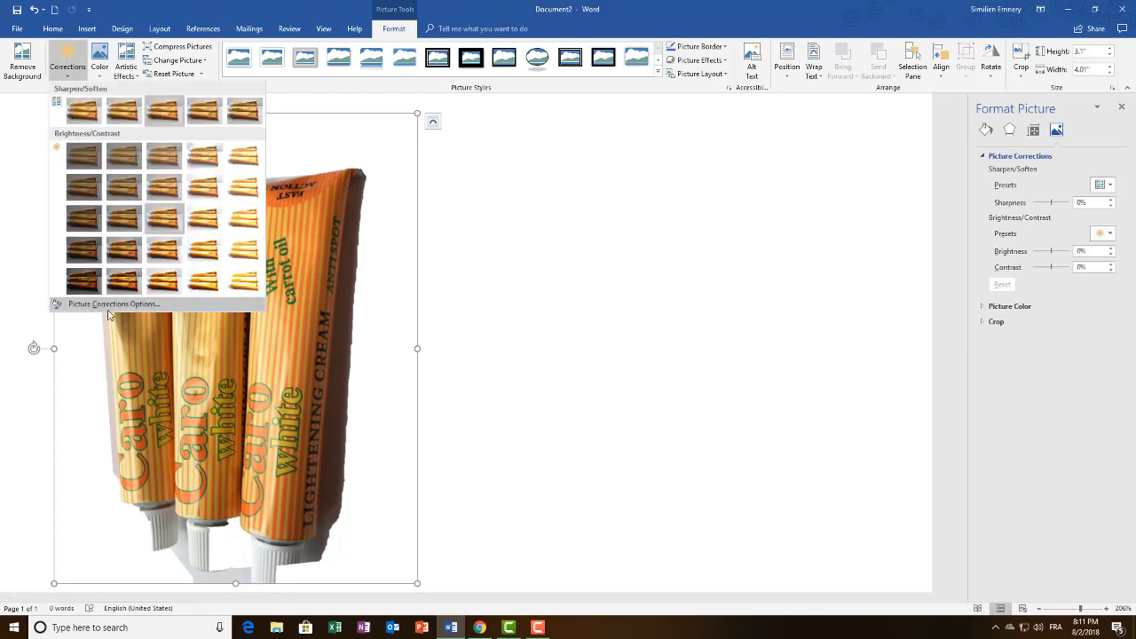
left_click(1044, 389)
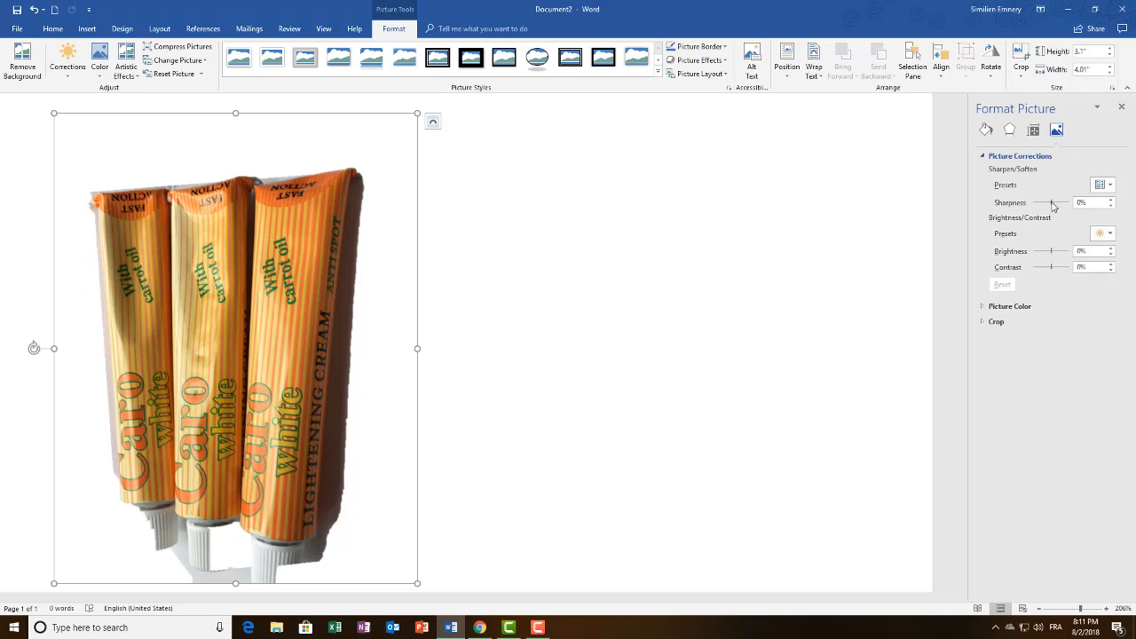
Step: Try sharpness values of 93% and -100% on the tubes picture and set it to 100%
left_click_drag(1052, 205, 1068, 203)
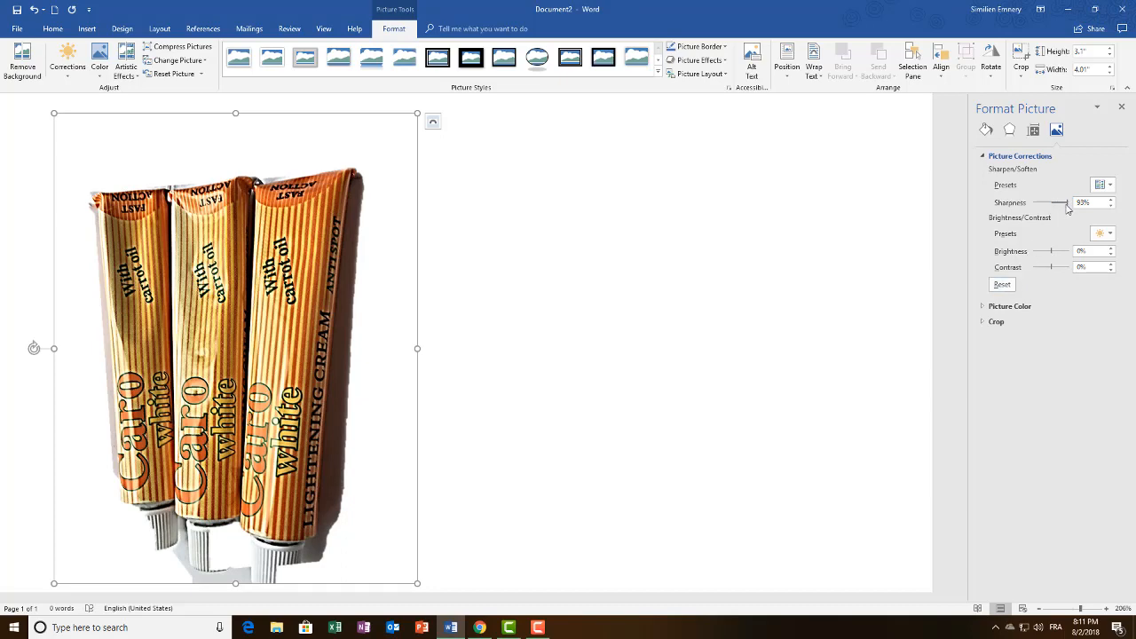
left_click_drag(1068, 203, 1018, 208)
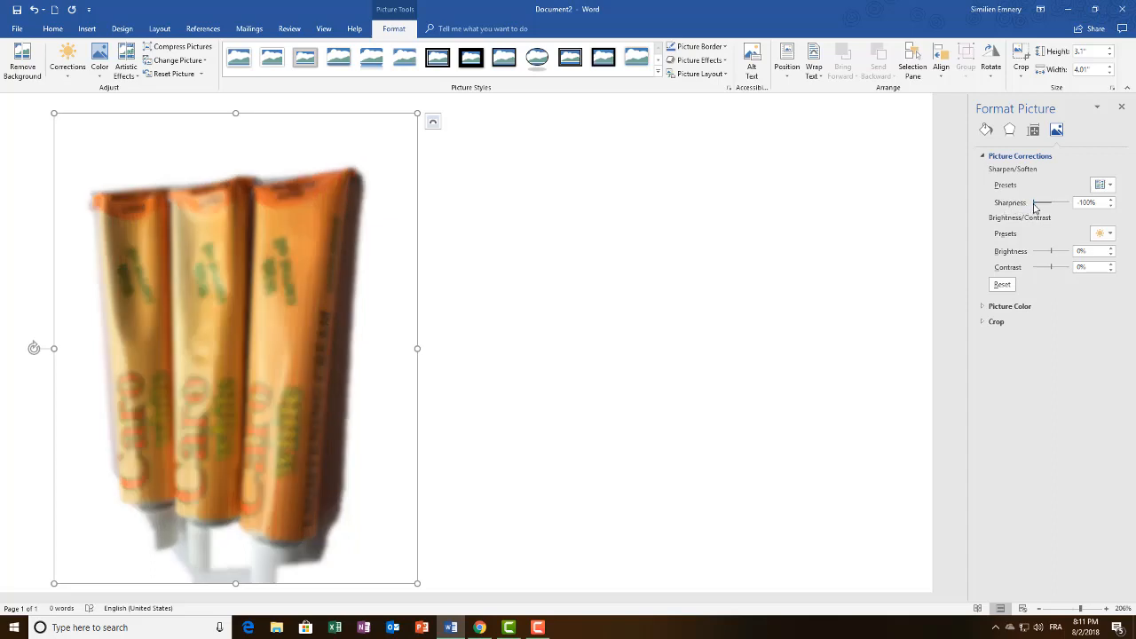
left_click_drag(1034, 204, 1068, 203)
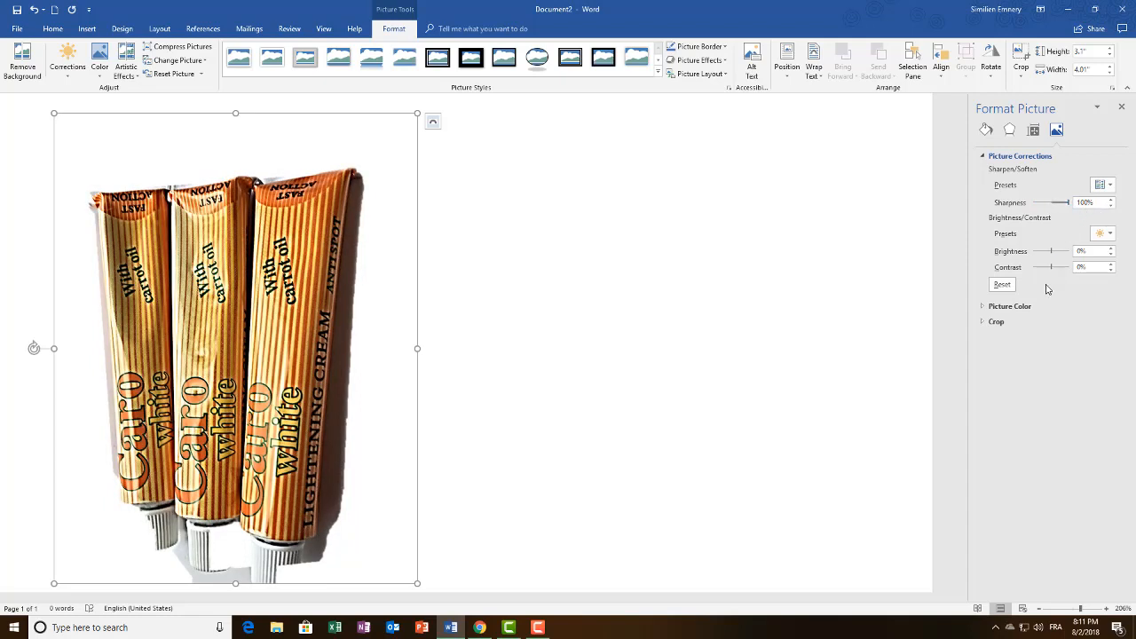
Step: Look over the brightness/contrast presets for the tubes picture, set its brightness to 43% and raise its contrast moderately
left_click(1102, 234)
left_click(1055, 227)
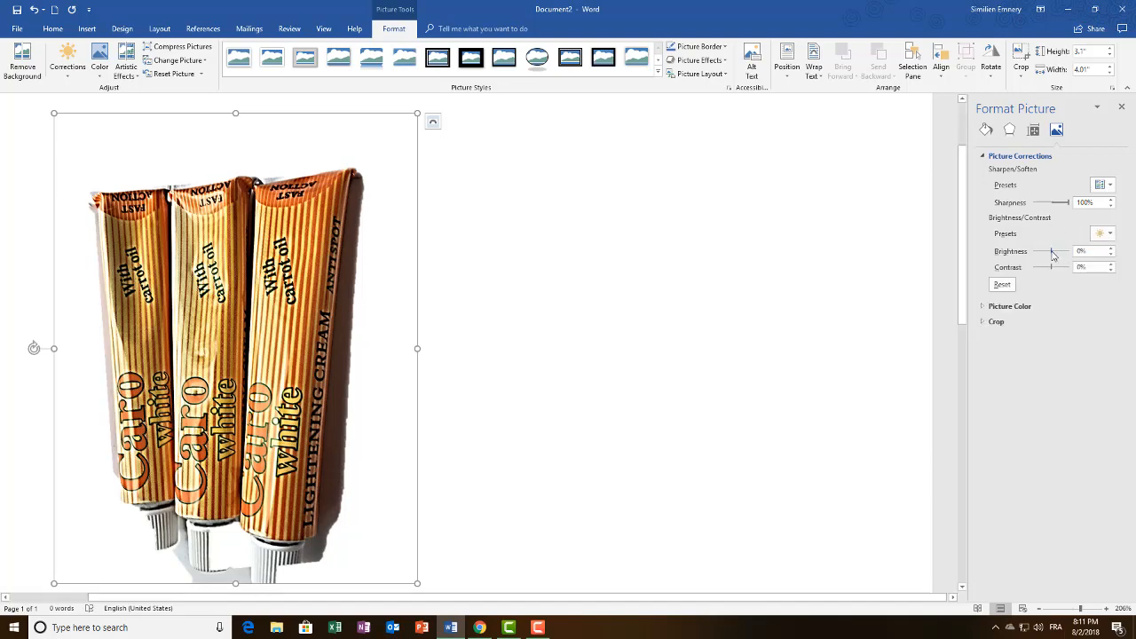
mouse_move(1051, 253)
left_mouse_down()
mouse_move(1071, 251)
mouse_move(1059, 252)
left_mouse_up()
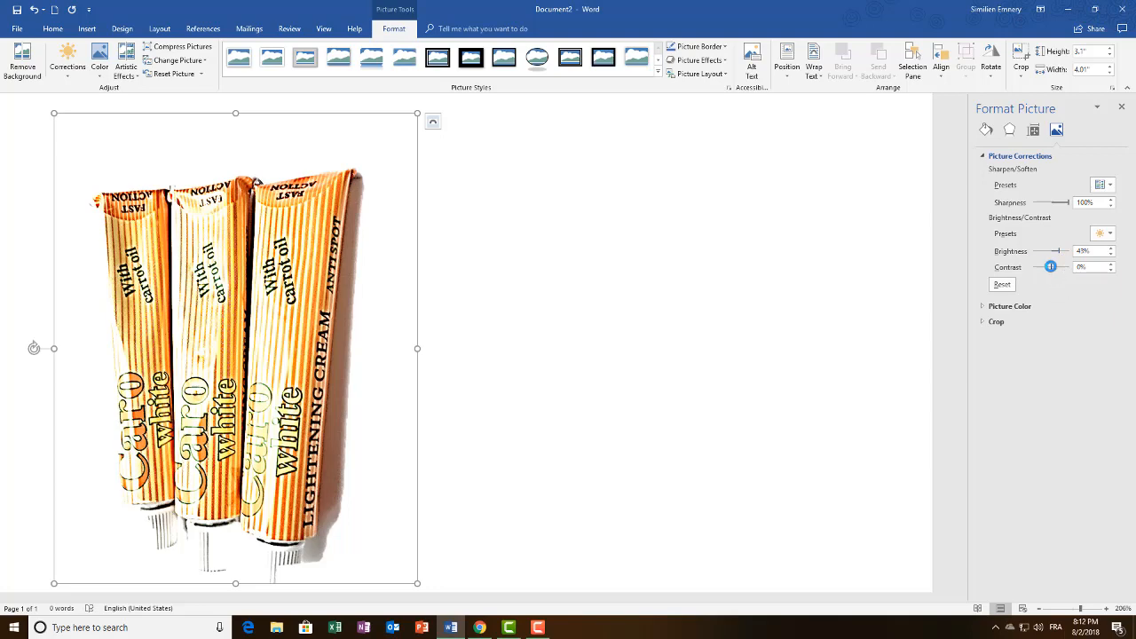
mouse_move(1051, 267)
left_mouse_down()
mouse_move(1030, 269)
mouse_move(1070, 269)
mouse_move(1055, 267)
left_mouse_up()
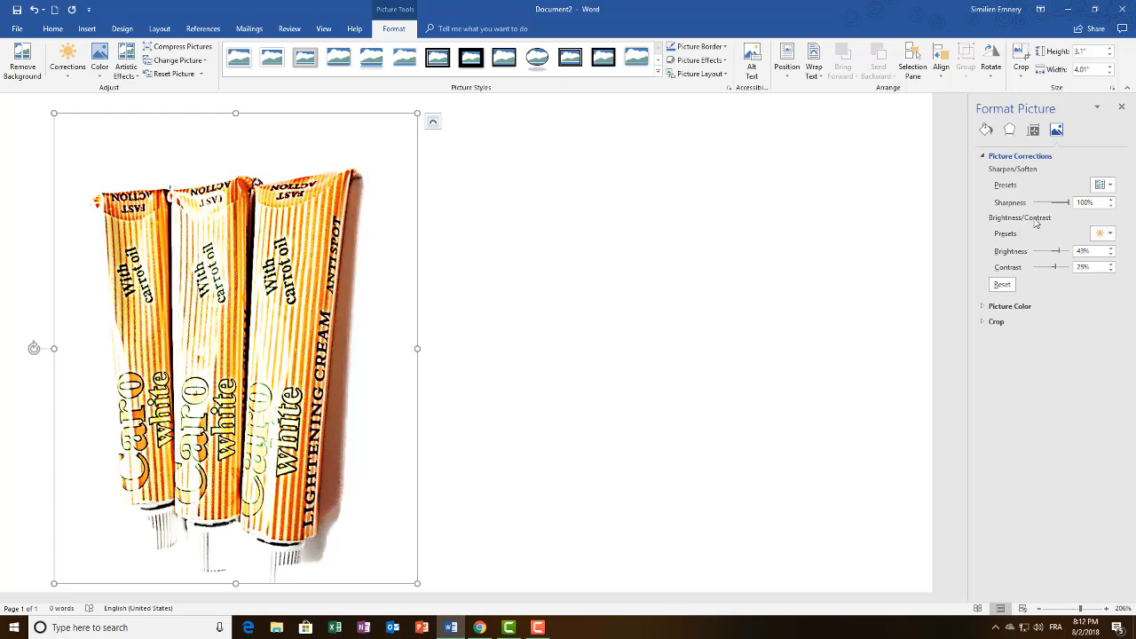
Step: Expand the Crop and Picture Color settings of the tubes picture and look over the color tone presets
left_click(981, 321)
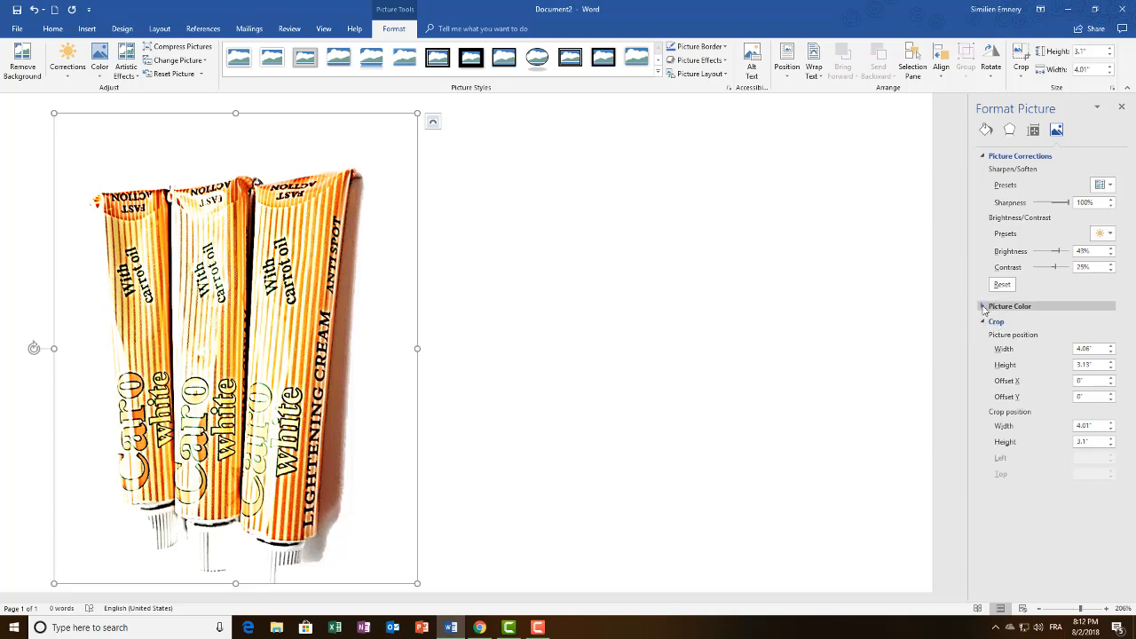
left_click(983, 307)
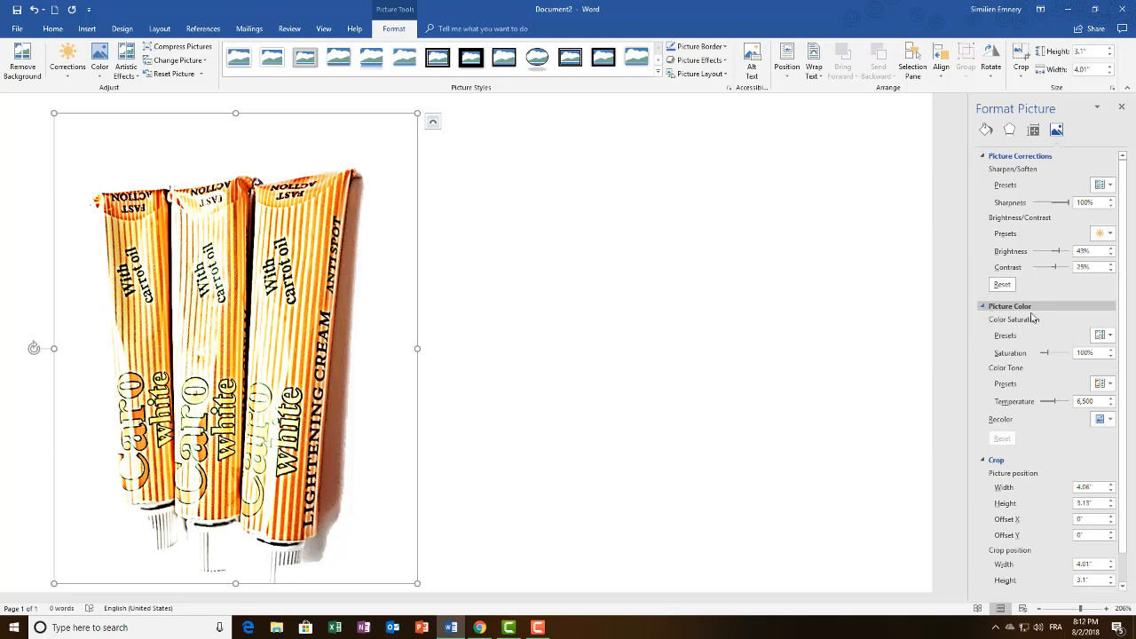
left_click(1109, 383)
left_click(1065, 445)
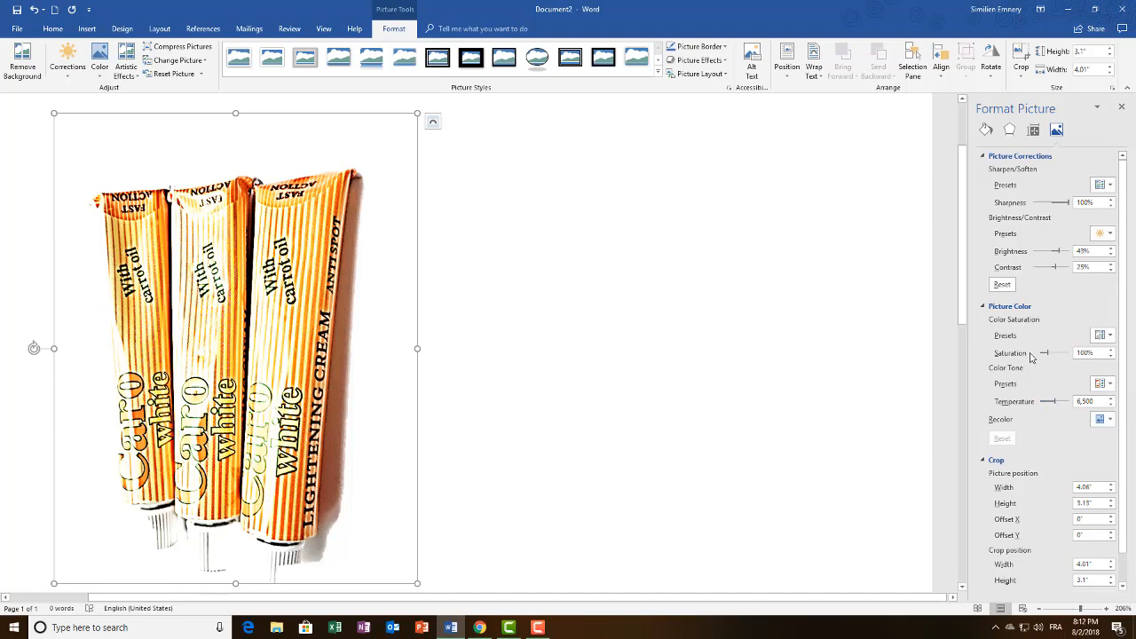
Step: Set the tubes picture's color saturation to 0% and look over the saturation and recolor presets
left_click_drag(1047, 355, 1000, 353)
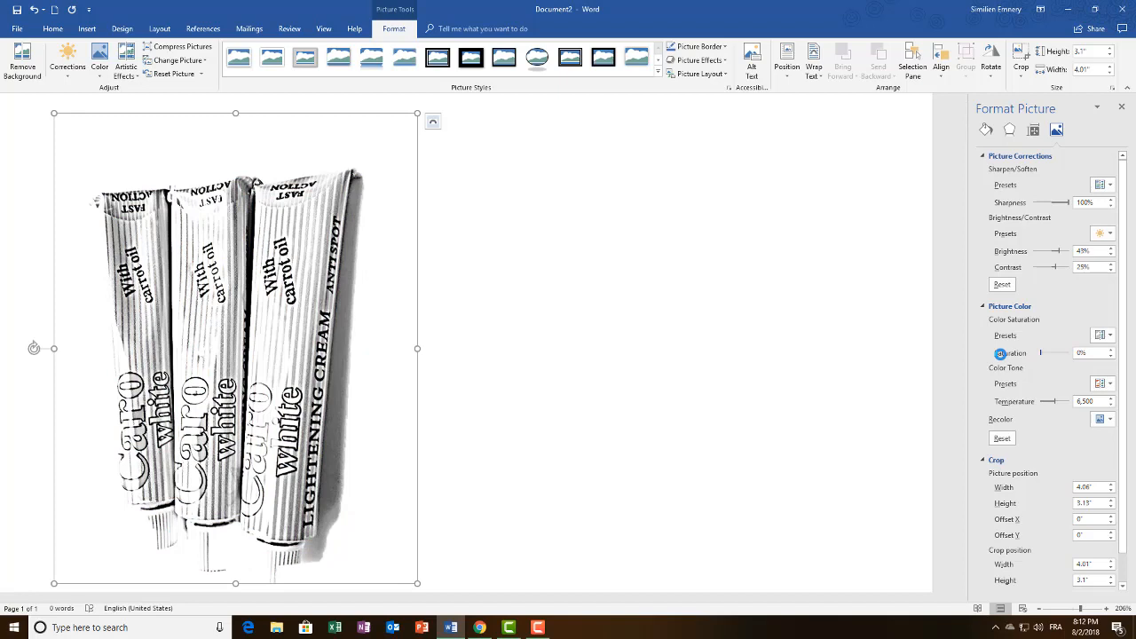
mouse_move(1000, 353)
left_mouse_down()
mouse_move(1067, 354)
mouse_move(1016, 353)
left_mouse_up()
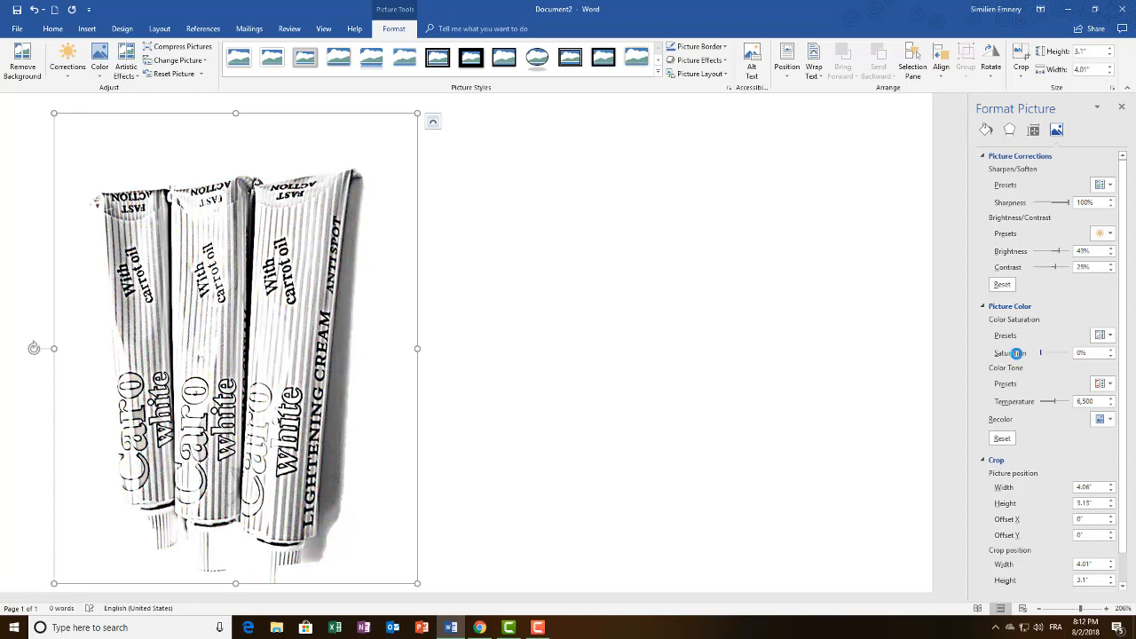
left_click(1101, 337)
left_click(1061, 381)
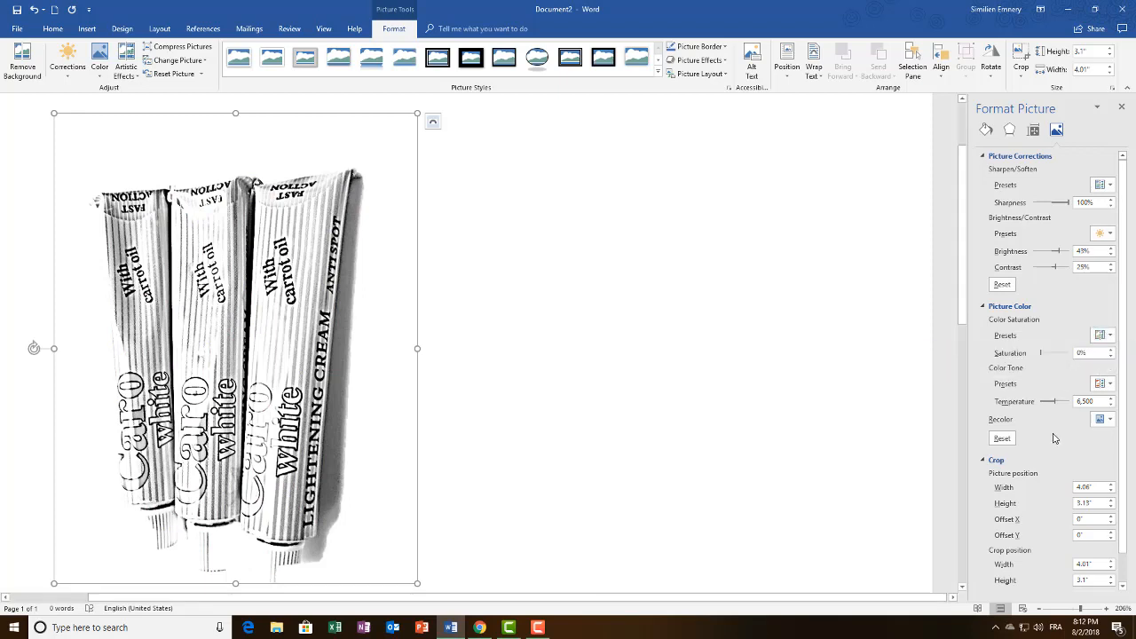
left_click(1103, 419)
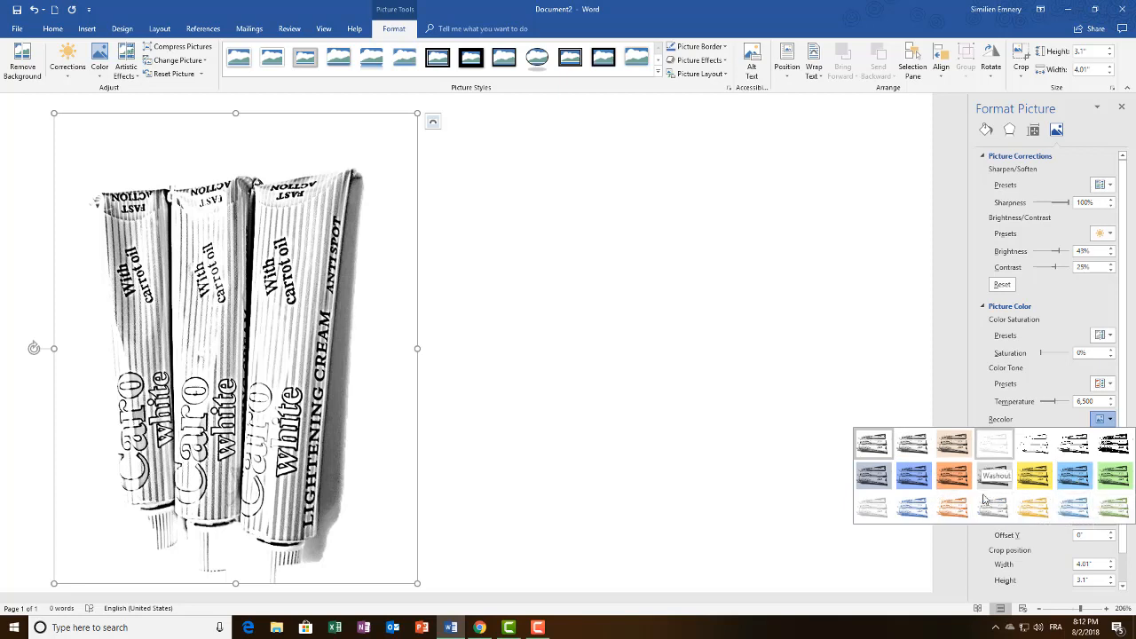
left_click(932, 376)
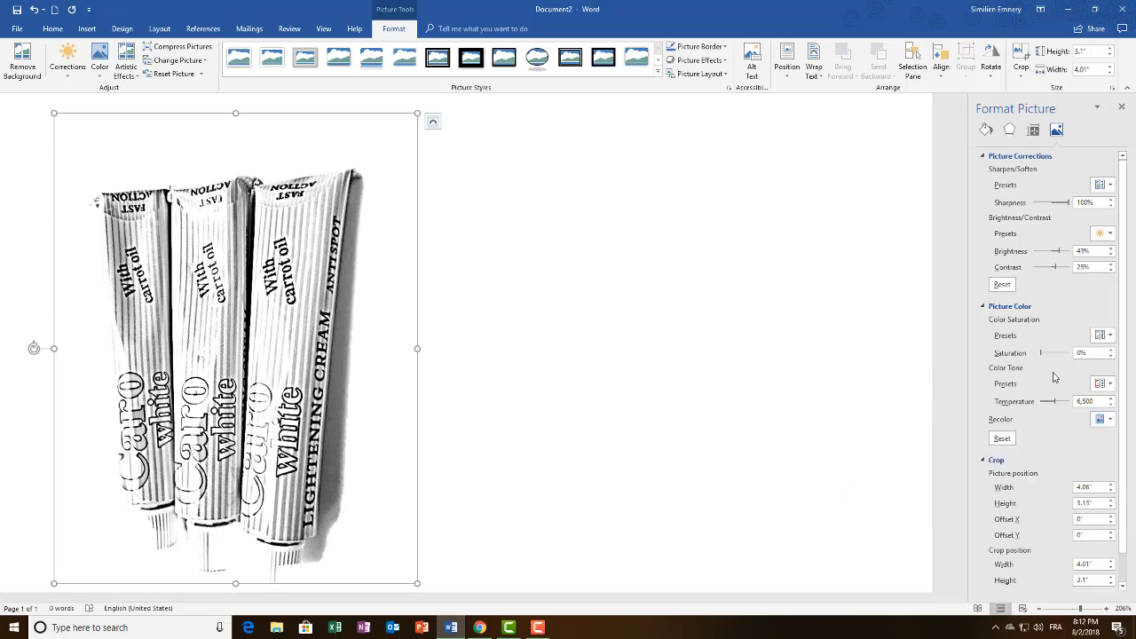
Step: Set the picture position width to 4.2" and its height to 3.2" in the crop settings of the tubes picture
scroll(1046, 370, "down", 3)
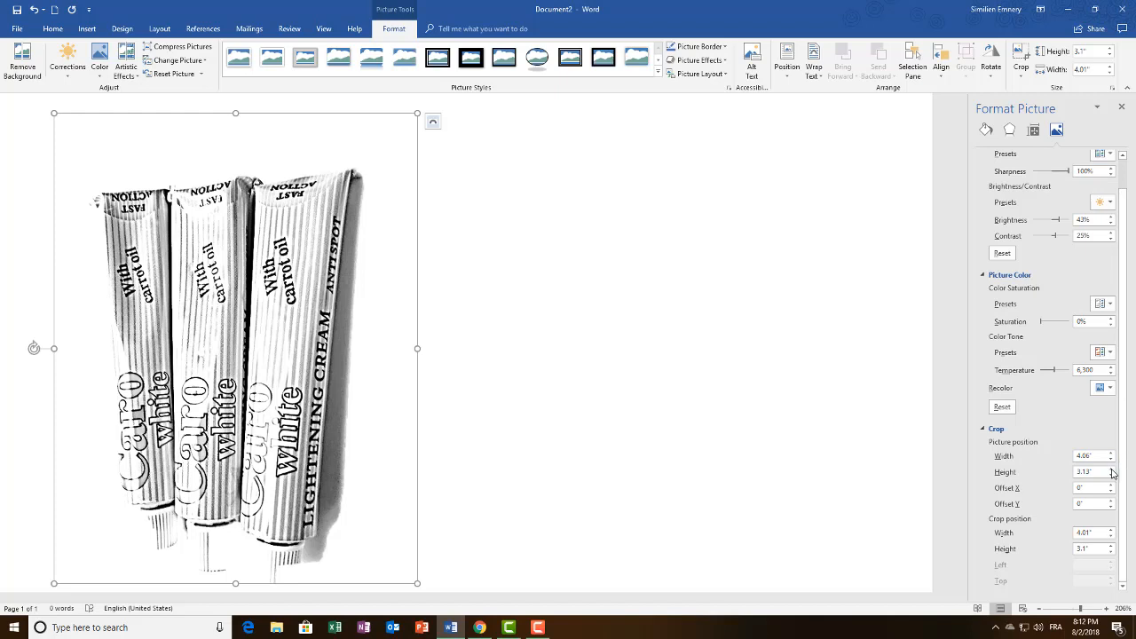
left_click_drag(1111, 461, 1111, 458)
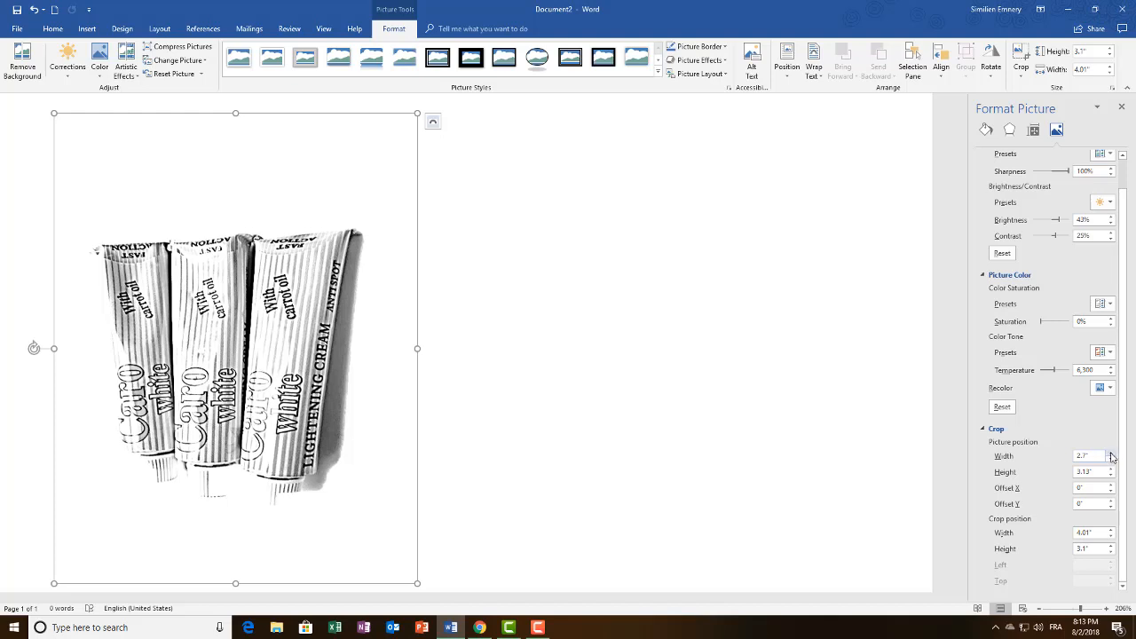
left_click_drag(1110, 452, 1110, 471)
left_click(1111, 470)
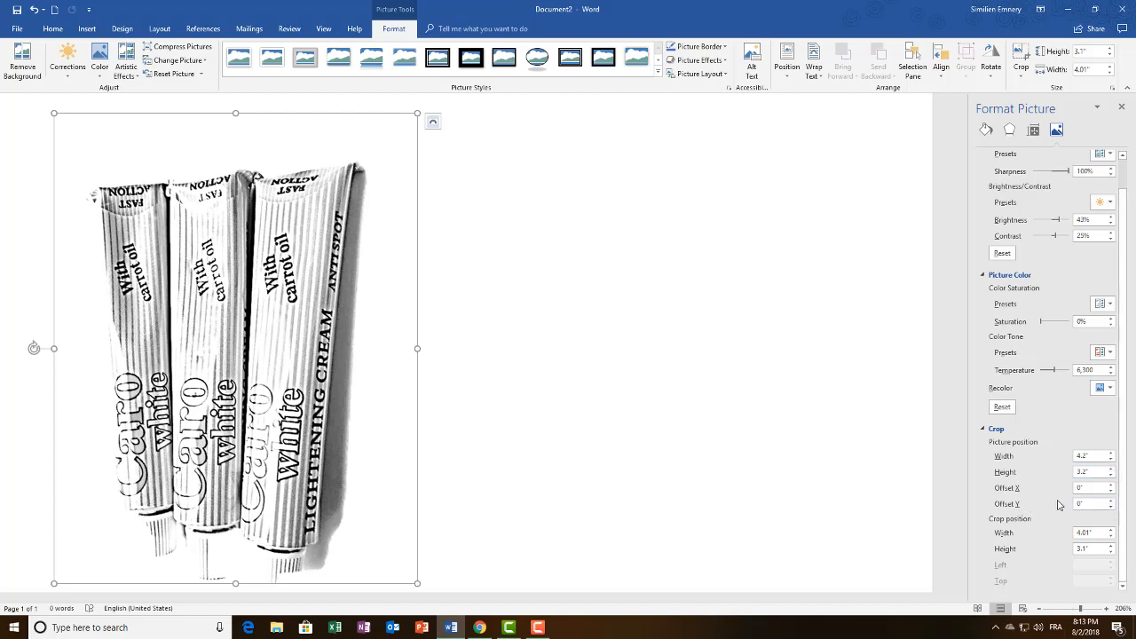
Step: Try a horizontal picture offset of -0.1" within the crop frame and set Offset X to 0.1"
left_click_drag(1110, 485, 1110, 507)
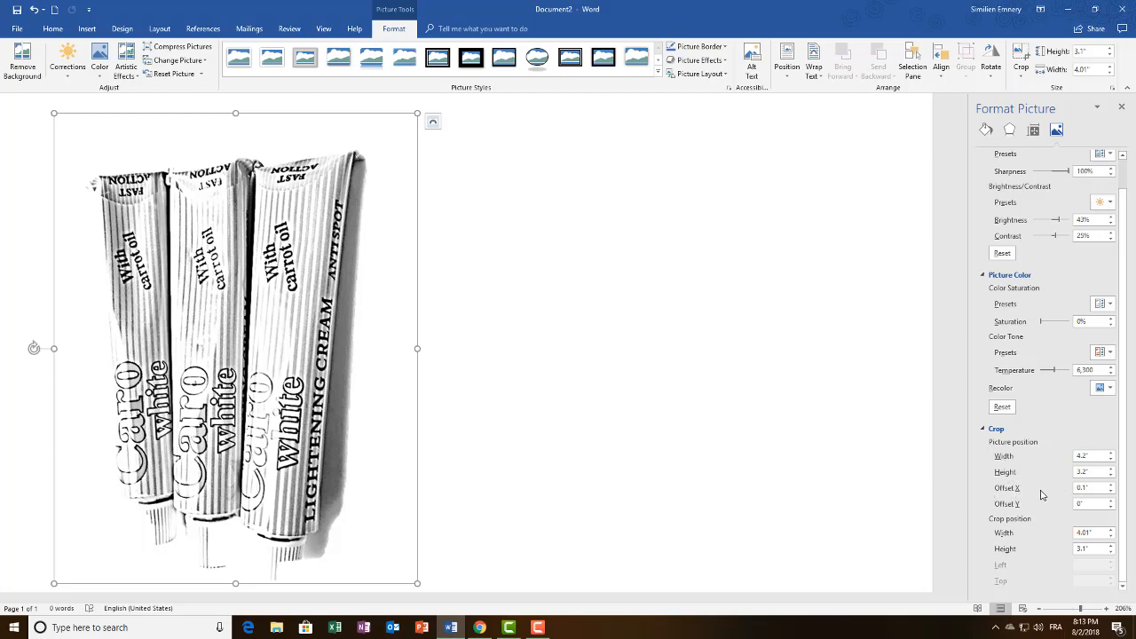
left_click(1110, 491)
left_click(1110, 490)
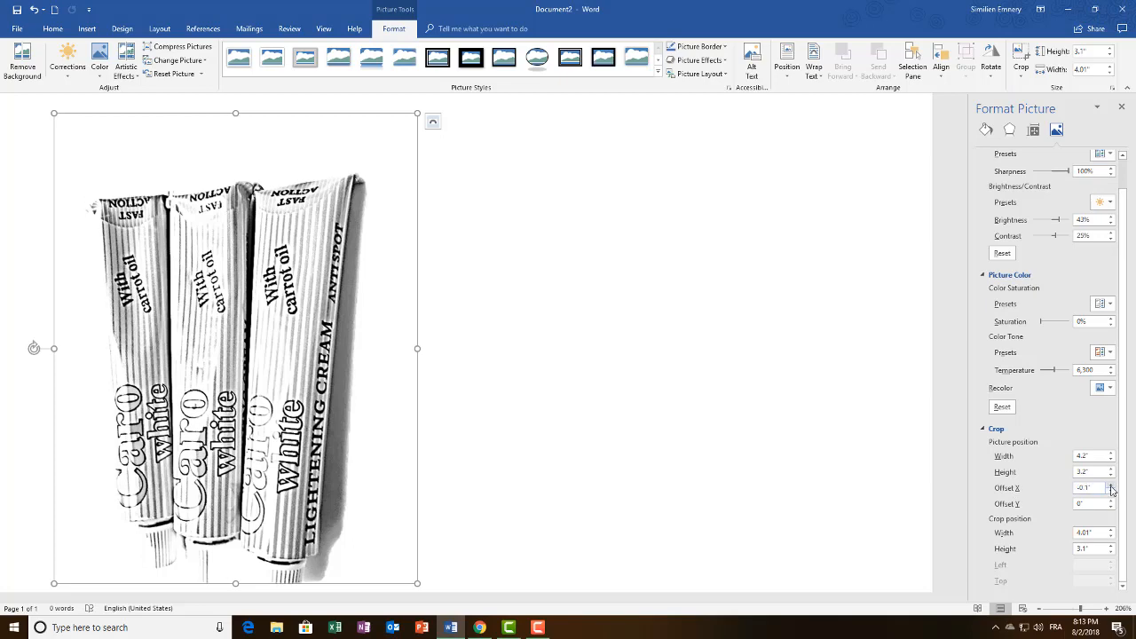
left_click(1110, 486)
left_click(1110, 485)
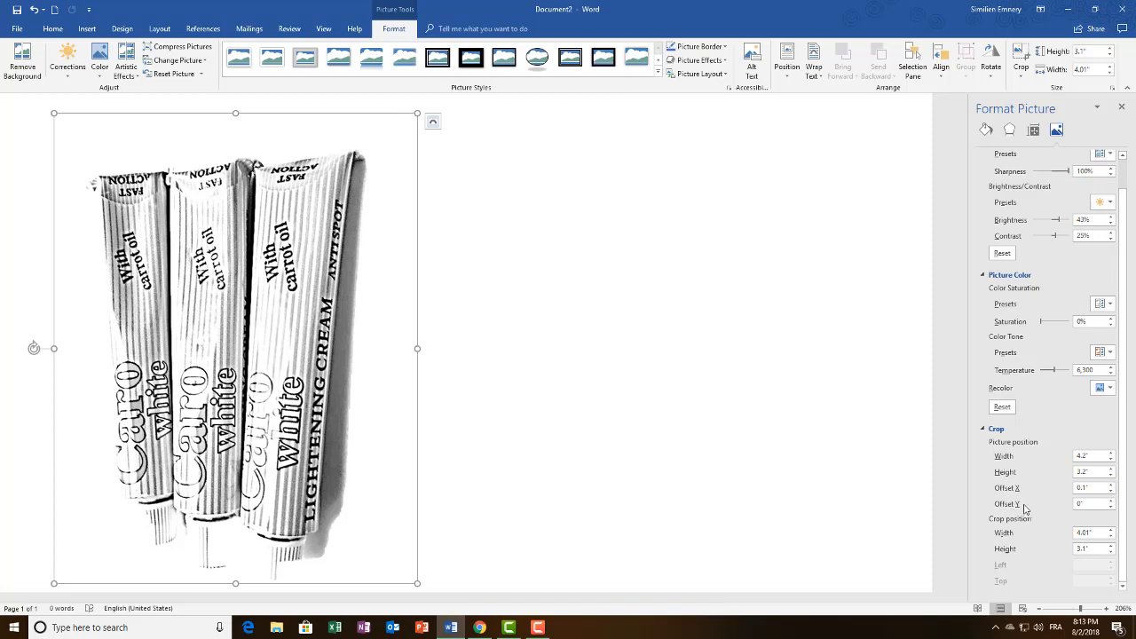
Step: Try a vertical offset of 0.1" for the picture within the crop frame and set Offset Y to -0.2"
left_click(1110, 501)
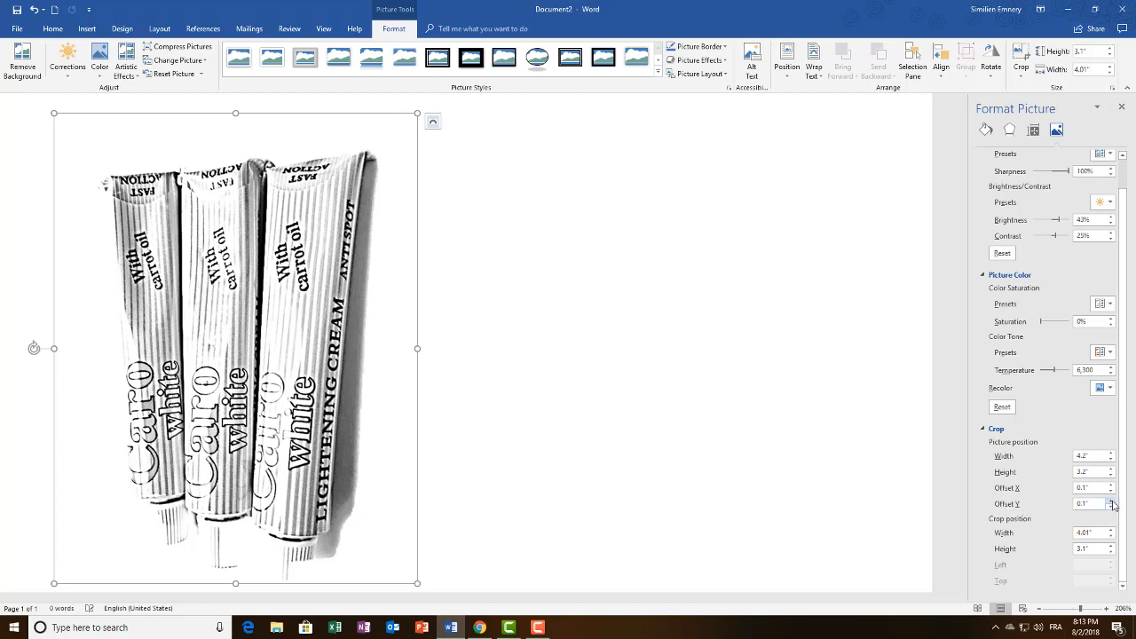
left_click(1109, 500)
left_click(1112, 506)
left_click(1112, 506)
left_click(1112, 506)
left_click(1112, 506)
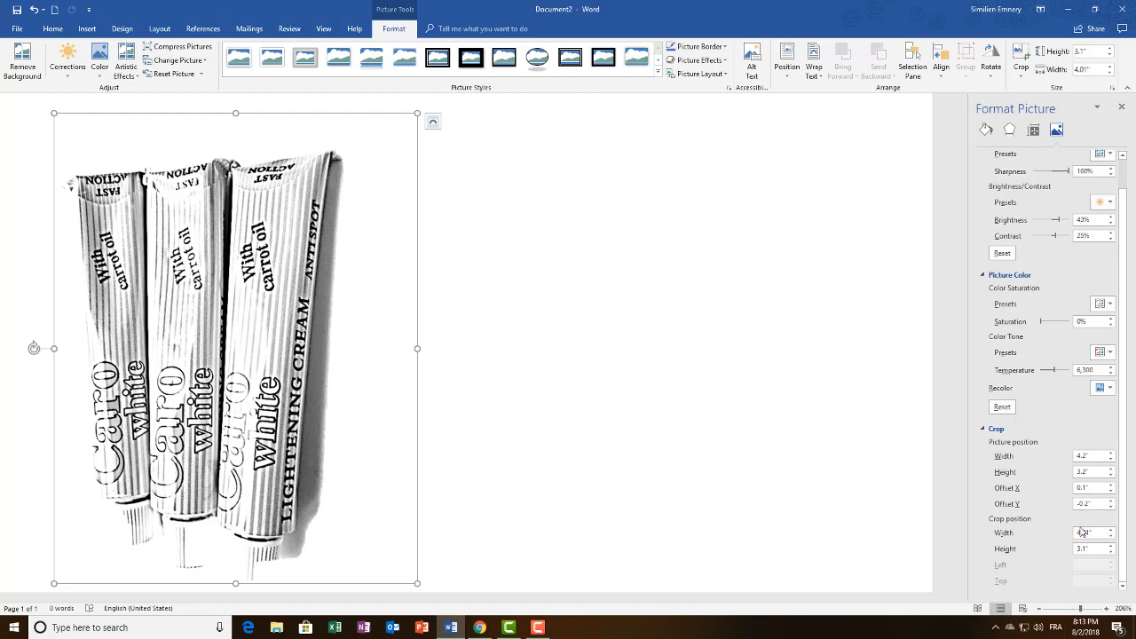
Step: Reduce the crop position width of the tubes picture to 3"
left_click(1110, 536)
left_click(1109, 536)
left_click(1110, 536)
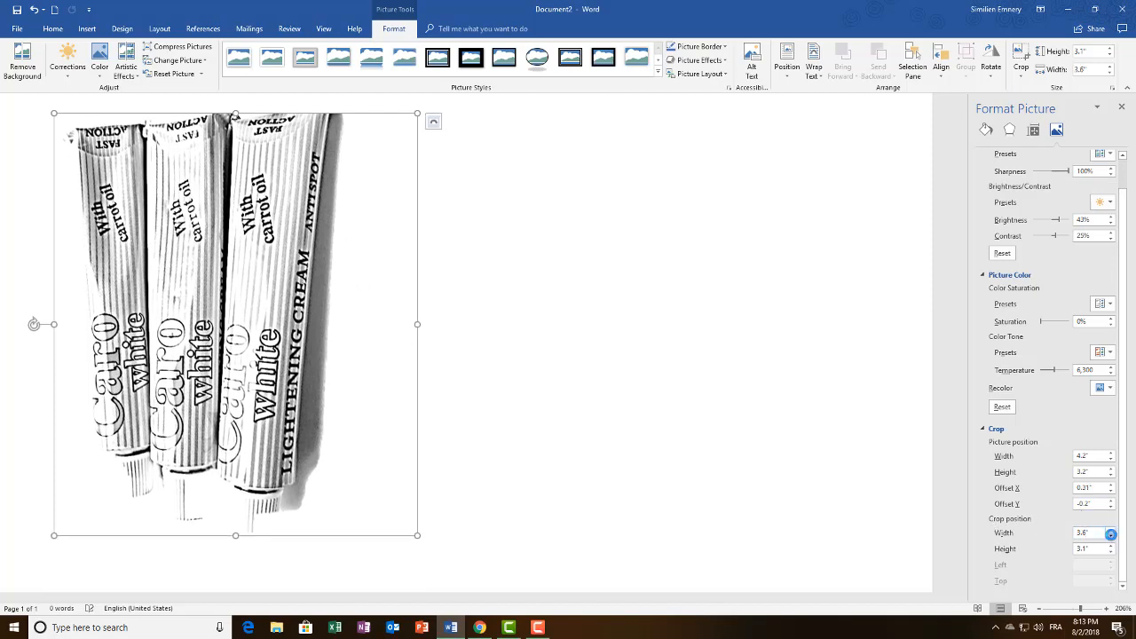
left_click(1110, 536)
left_click(1110, 536)
left_click(1110, 536)
left_click(1110, 536)
left_click(1110, 536)
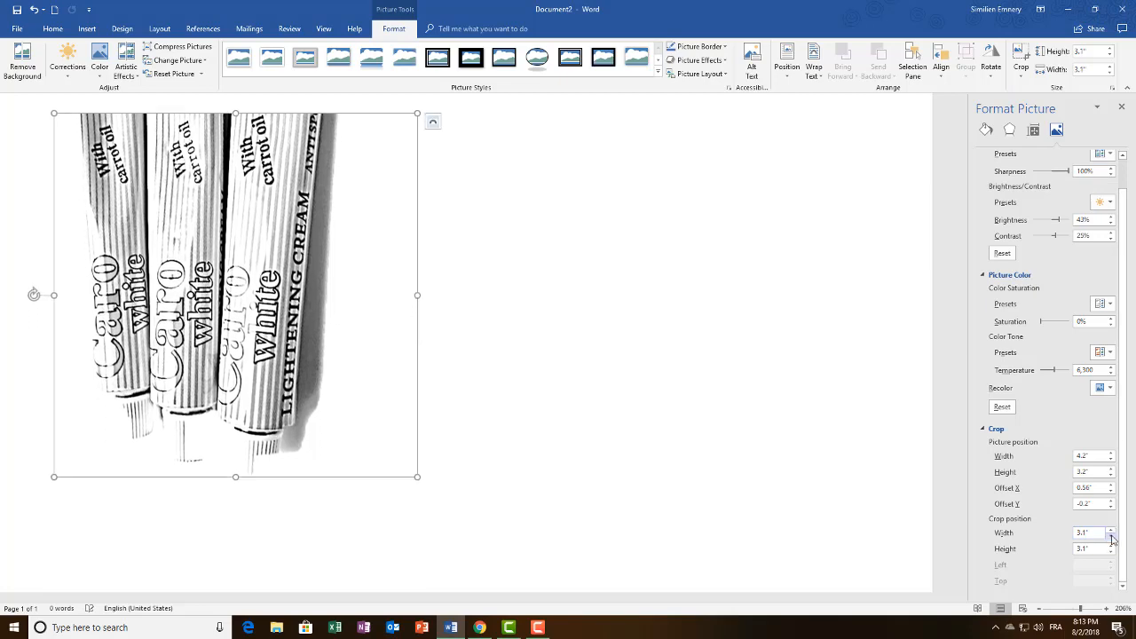
left_click(1110, 536)
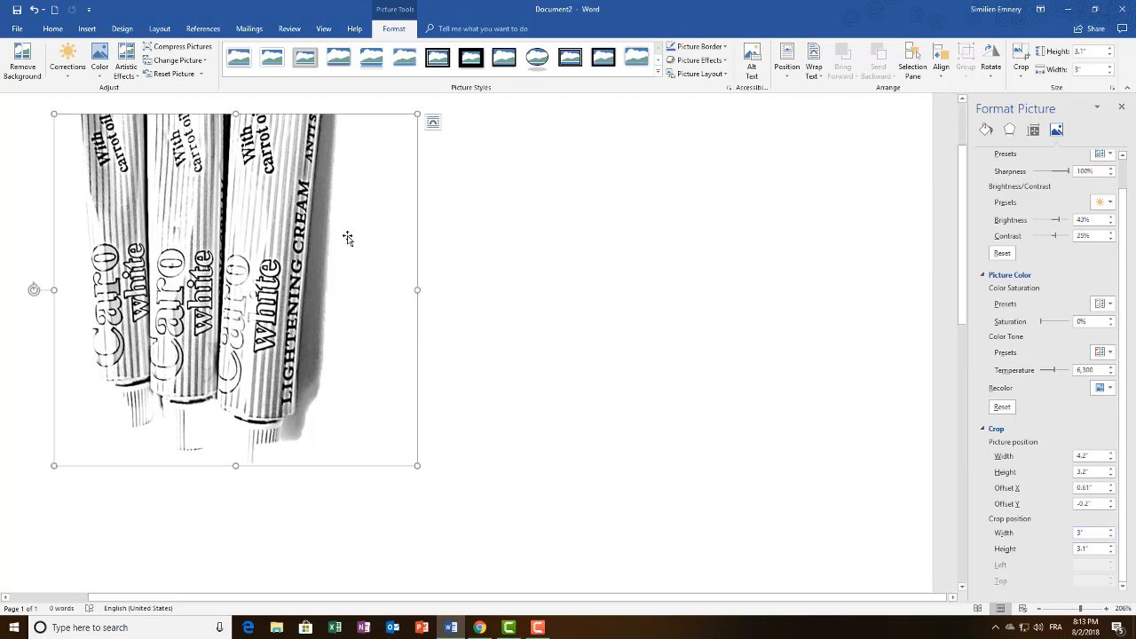
Step: Try to move the cropped tubes picture slightly, deselect it, and select it again to return to its crop settings
scroll(324, 217, "up", 2)
scroll(325, 216, "down", 1)
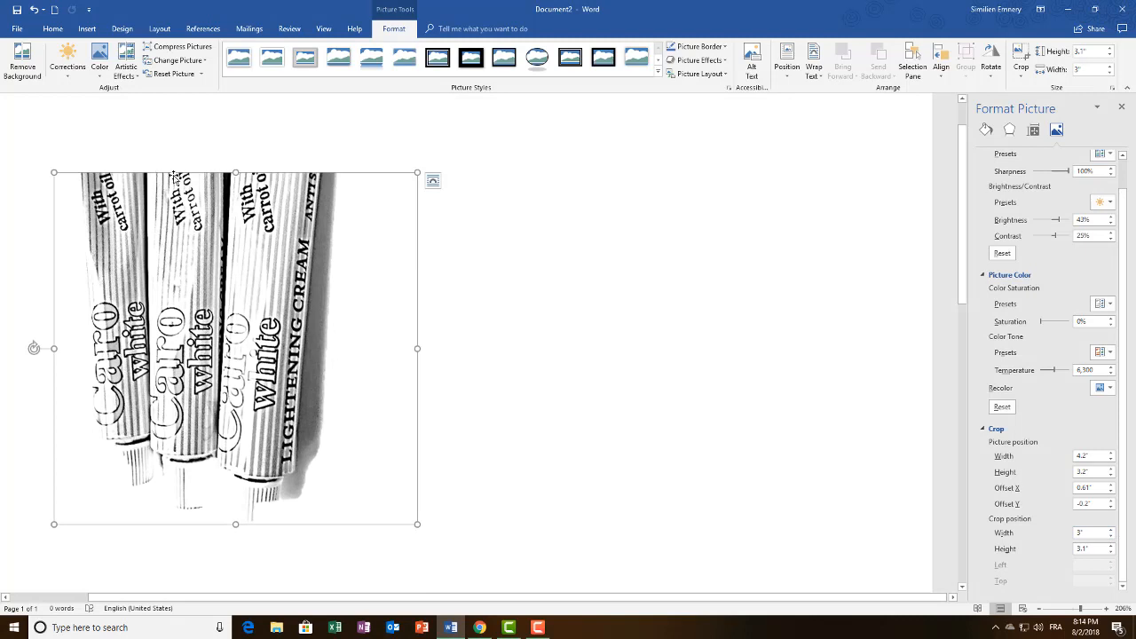
left_click_drag(228, 155, 244, 166)
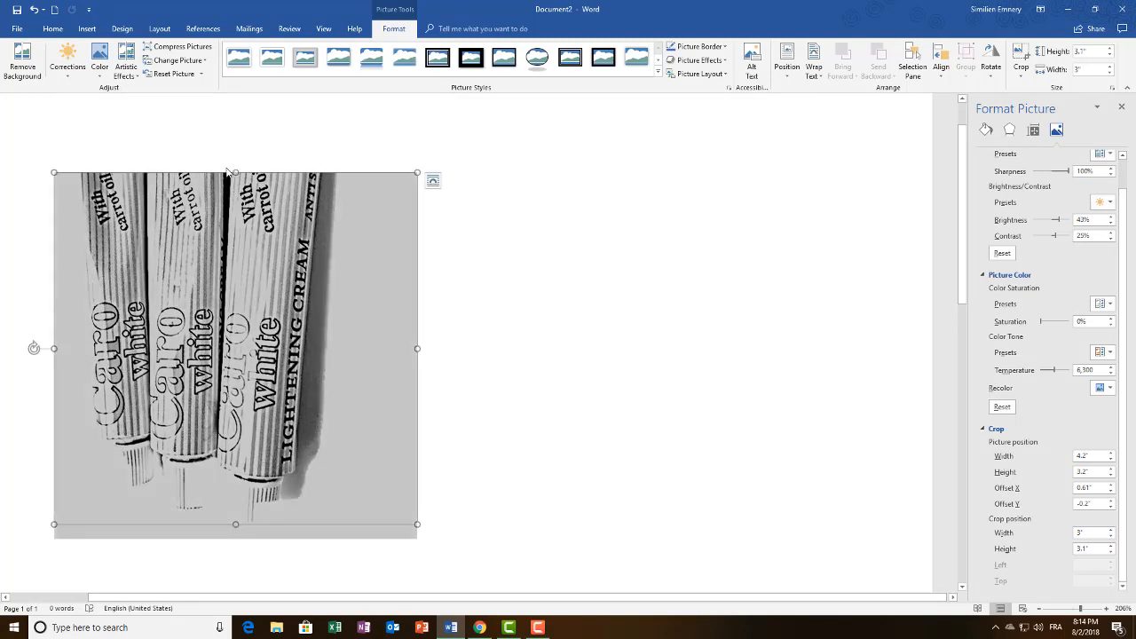
left_click(530, 246)
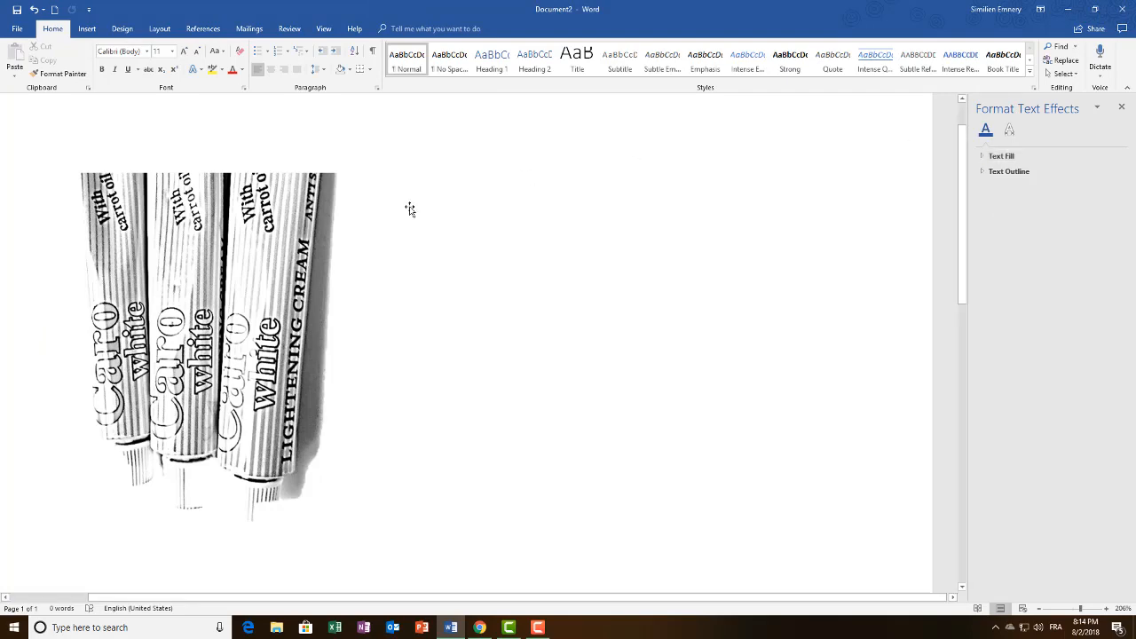
left_click(274, 268)
left_click(1056, 130)
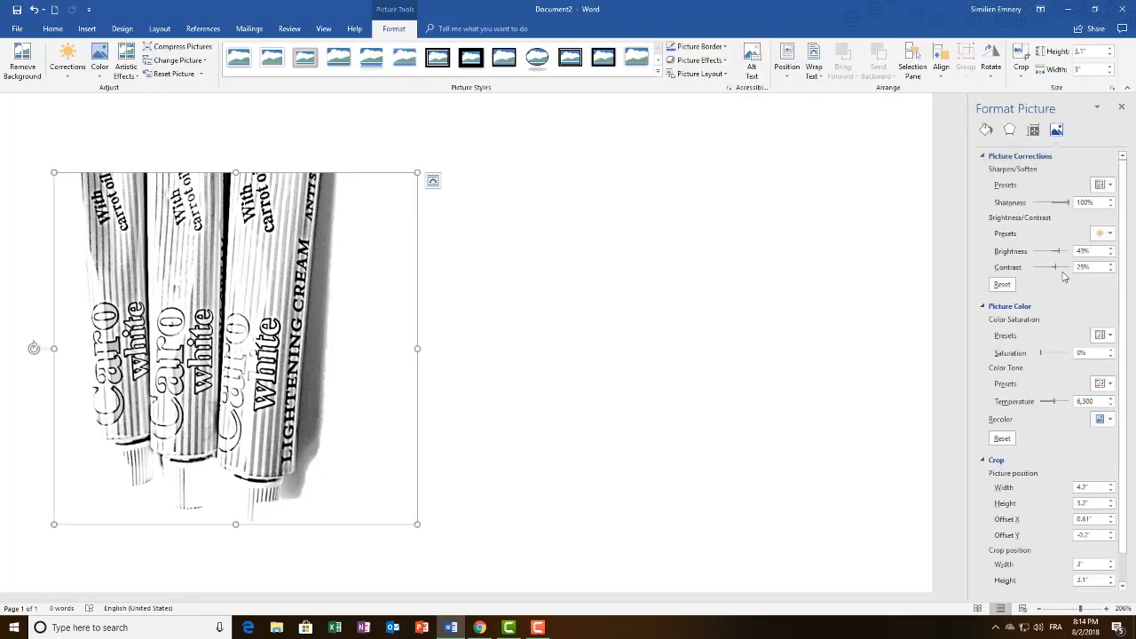
scroll(1071, 461, "down", 1)
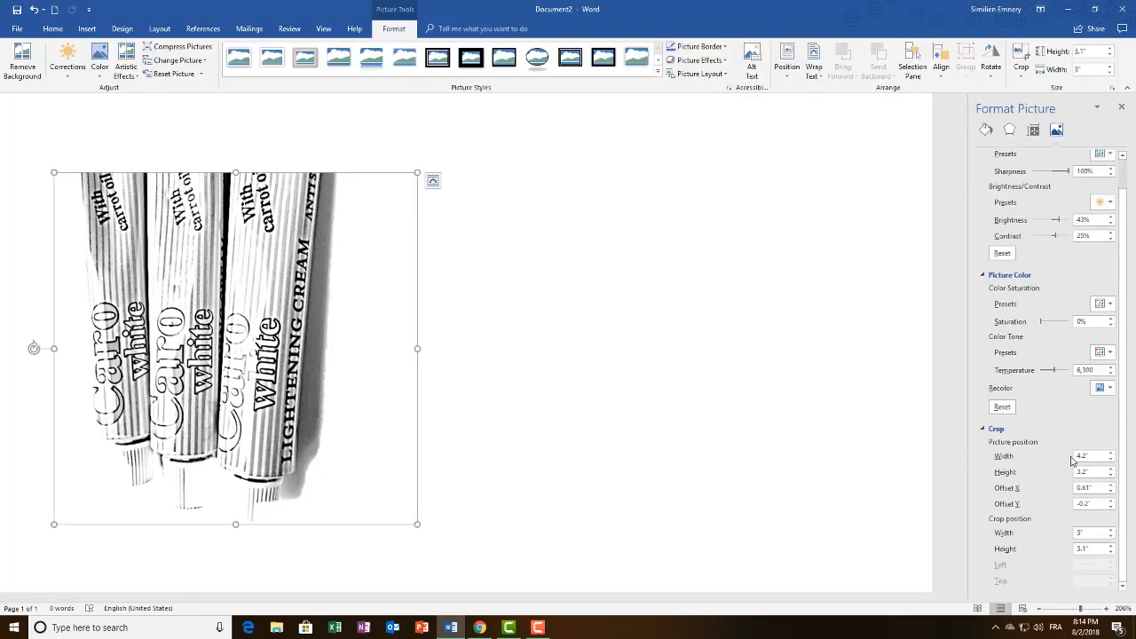
Step: Try crop position widths of 3.6" and 3.2" on the tubes picture and set the width to 3.8"
left_click(1110, 531)
left_click(1110, 532)
left_click(1110, 532)
left_click(1110, 531)
left_click(1110, 532)
left_click(1110, 531)
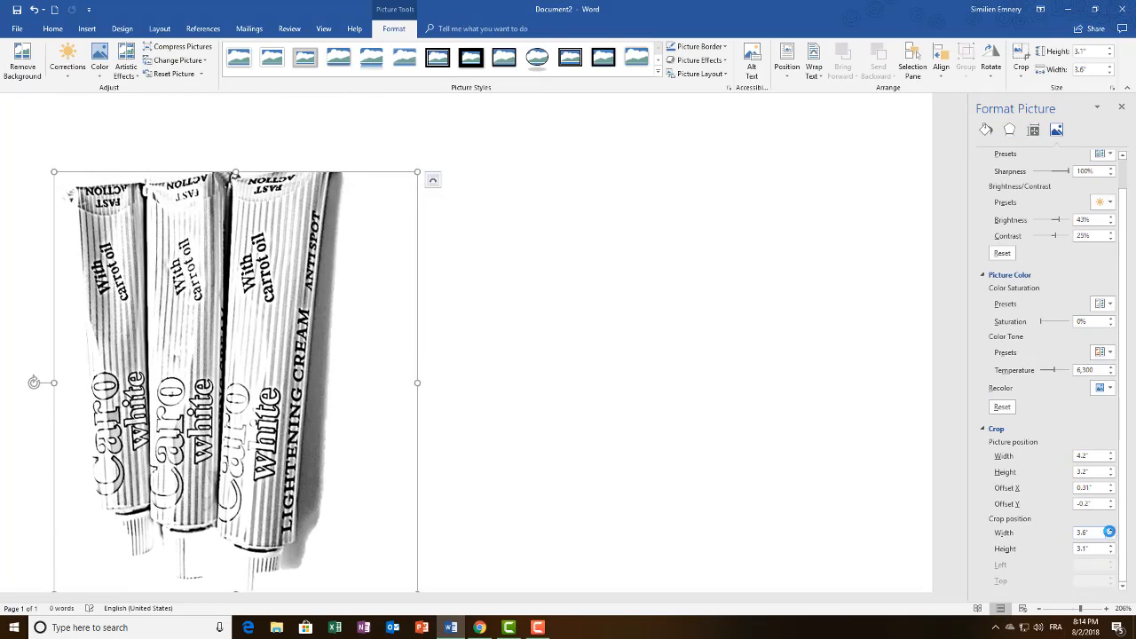
left_click(1110, 536)
left_click(1110, 536)
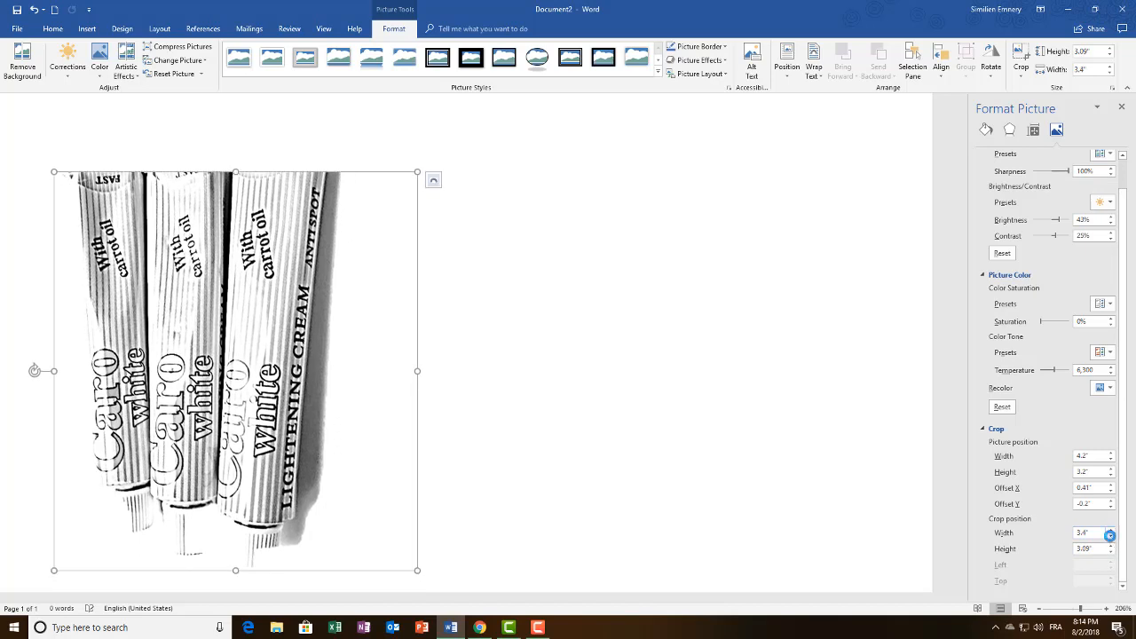
left_click(1110, 536)
left_click(1110, 535)
left_click(1110, 531)
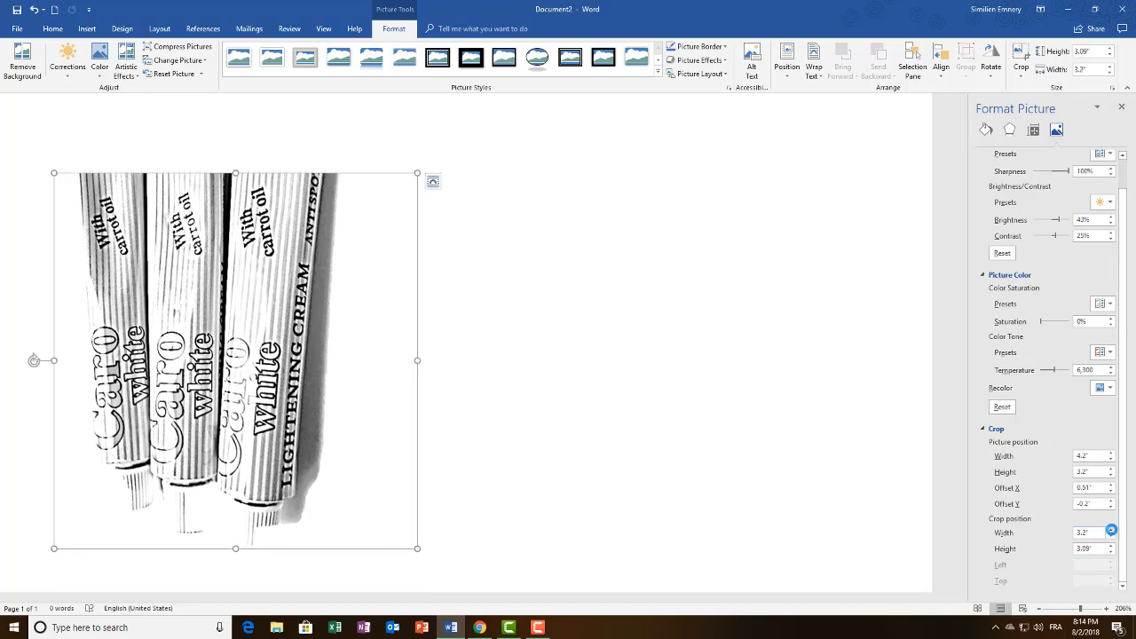
left_click(1110, 530)
left_click(1110, 530)
left_click(1110, 530)
left_click(1110, 531)
left_click(1110, 531)
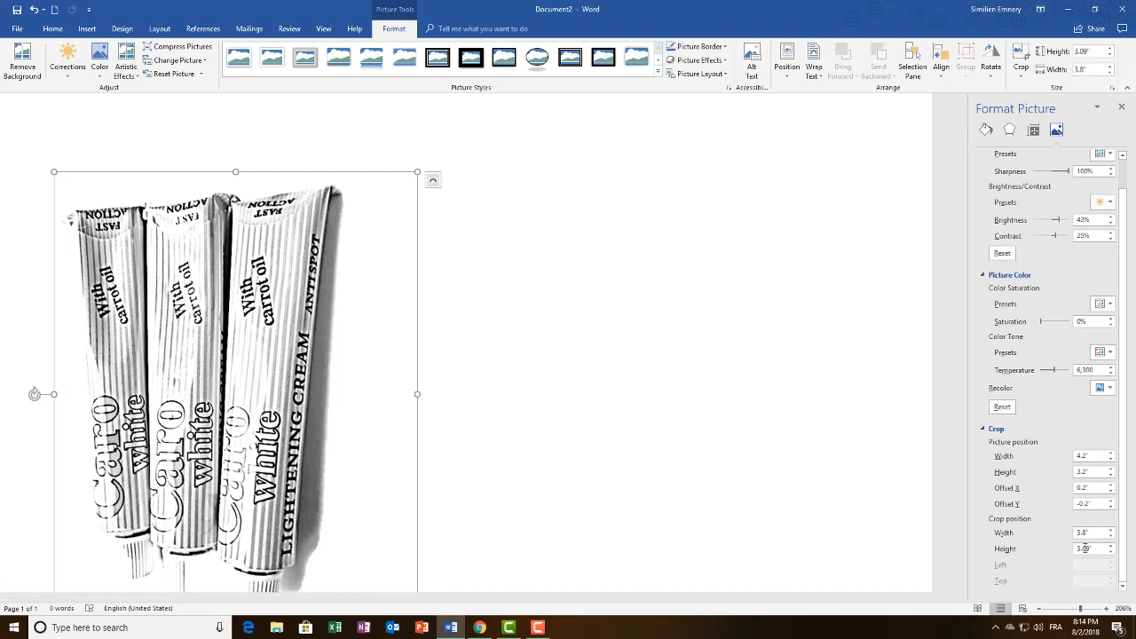
Step: Try a crop position height of 3.8" on the tubes picture and reduce it to 1.9"
left_click(1109, 546)
left_click(1110, 545)
left_click(1110, 545)
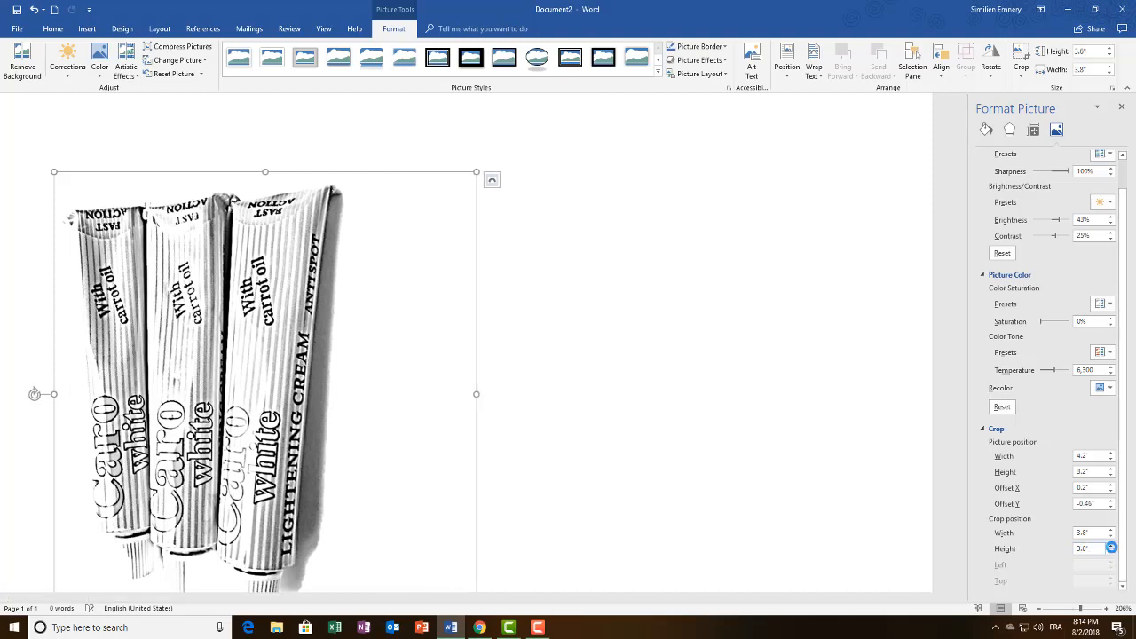
left_click(1111, 552)
left_click(1111, 552)
left_click(1111, 552)
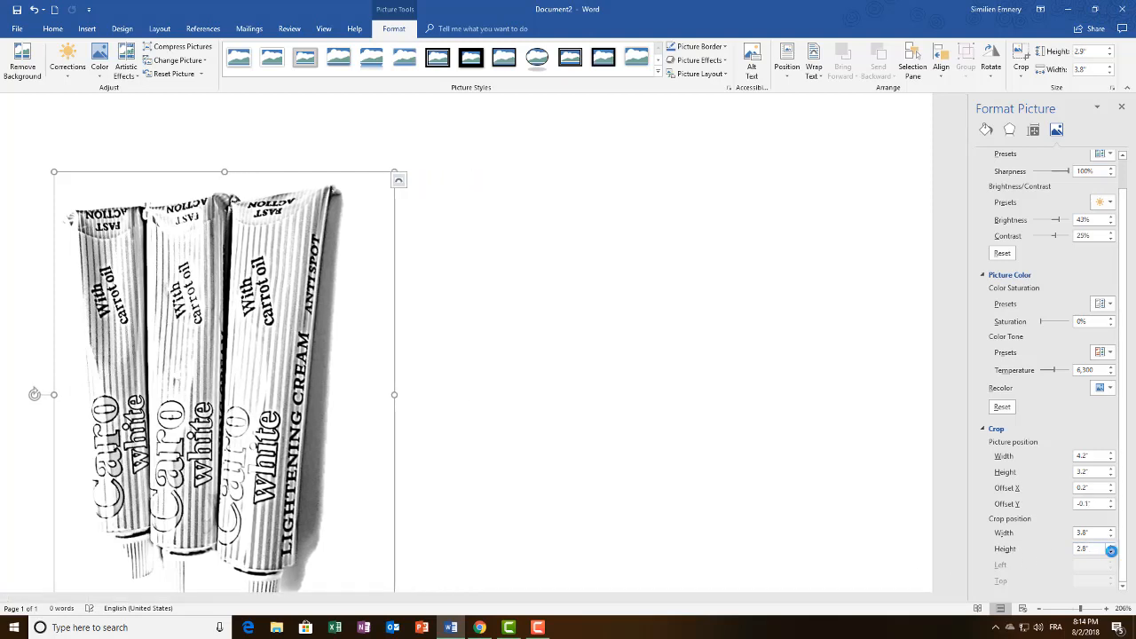
left_click(1111, 552)
left_click(1111, 551)
left_click(1111, 552)
left_click(1111, 552)
left_click(1111, 552)
left_click(1110, 552)
left_click(1111, 552)
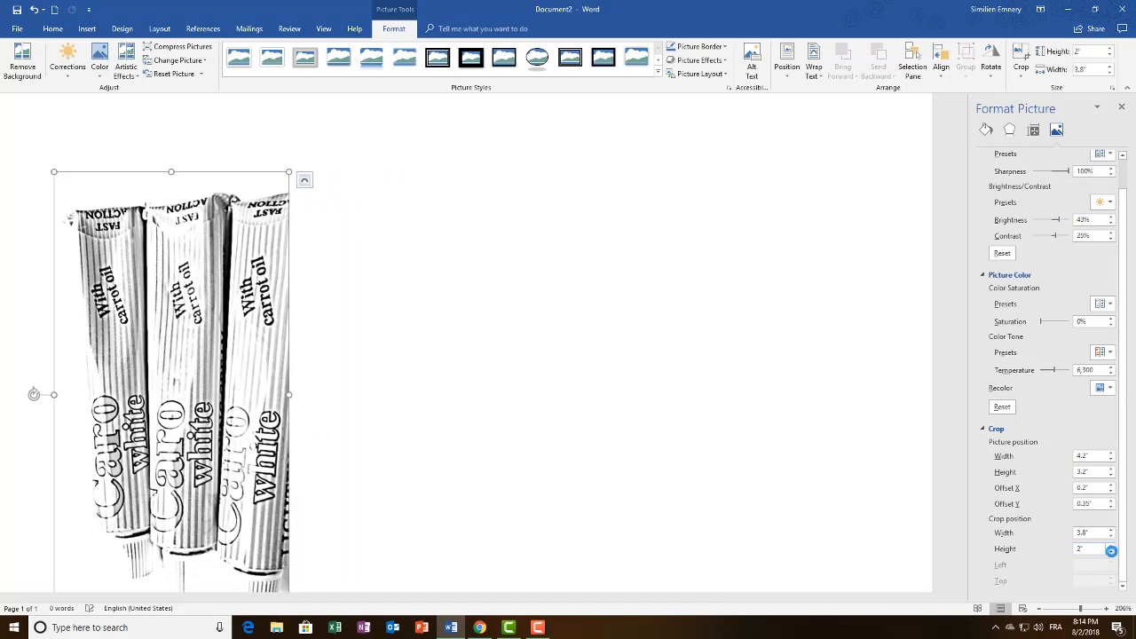
left_click(1110, 552)
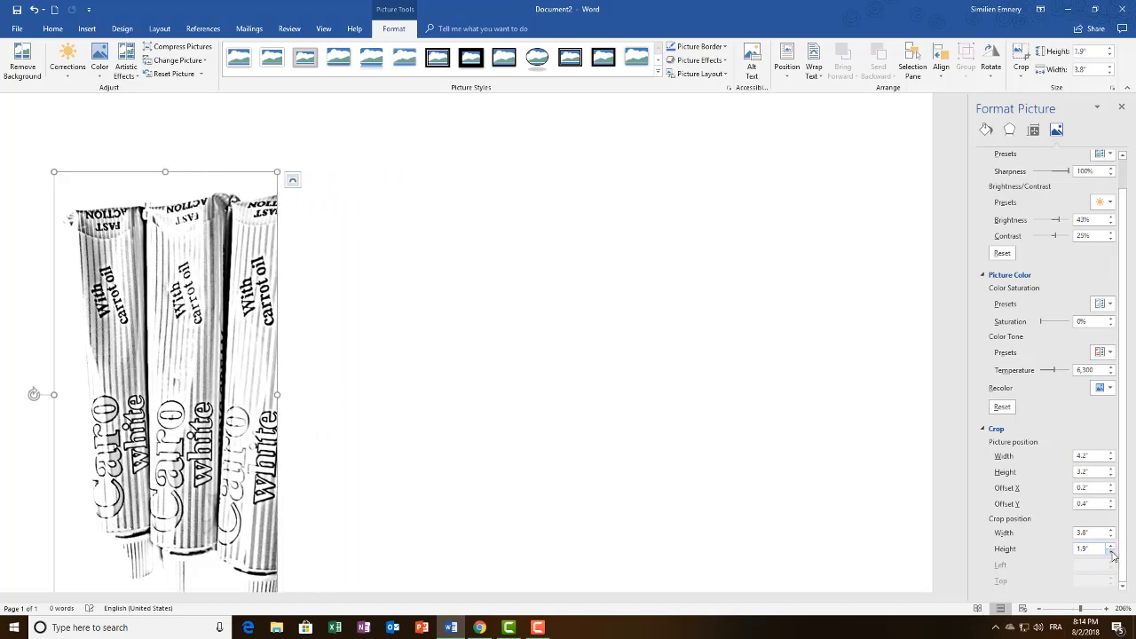
Step: Reduce the crop position height of the tubes picture to 1.4" and deselect the picture
left_click(1111, 552)
left_click(1111, 552)
left_click(1111, 552)
left_click(1111, 551)
left_click(1110, 552)
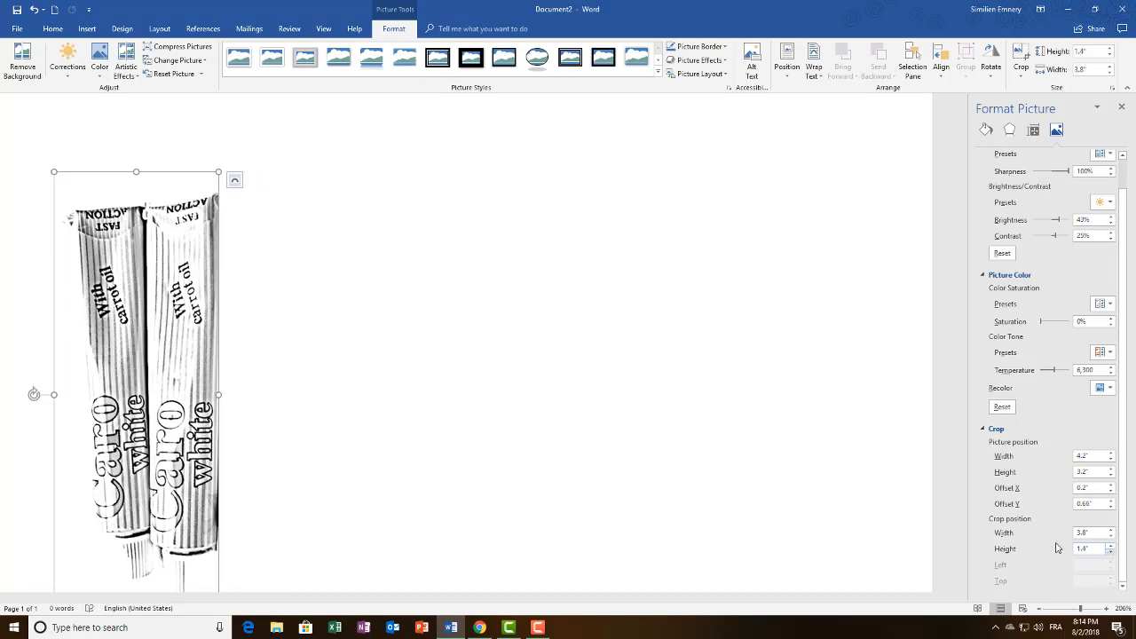
scroll(656, 502, "down", 3)
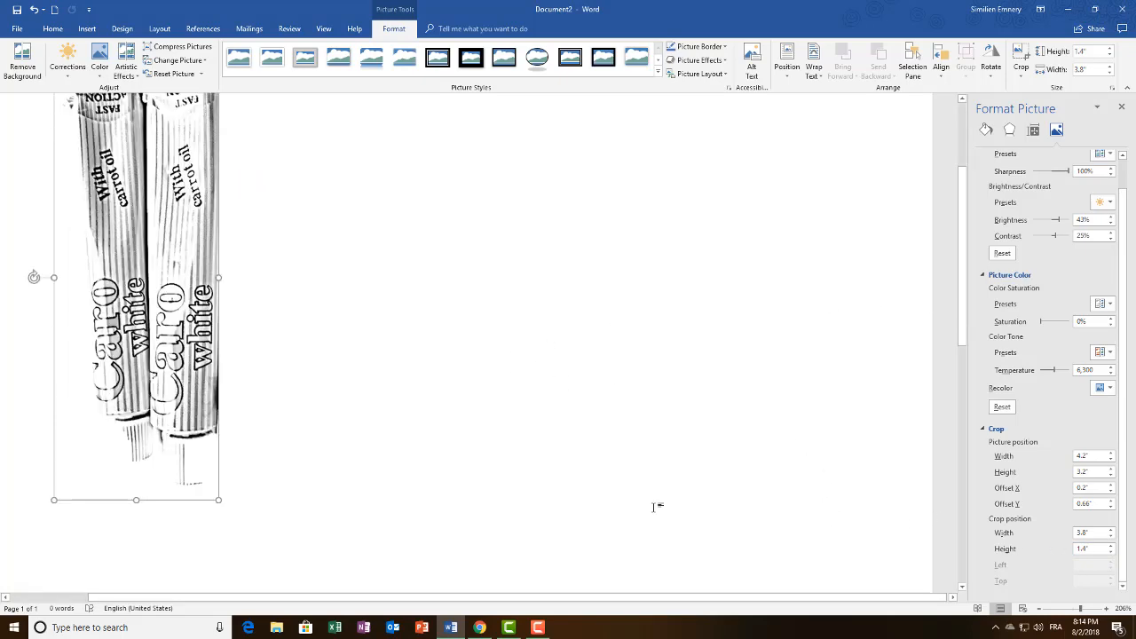
scroll(629, 418, "up", 2)
left_click(652, 395)
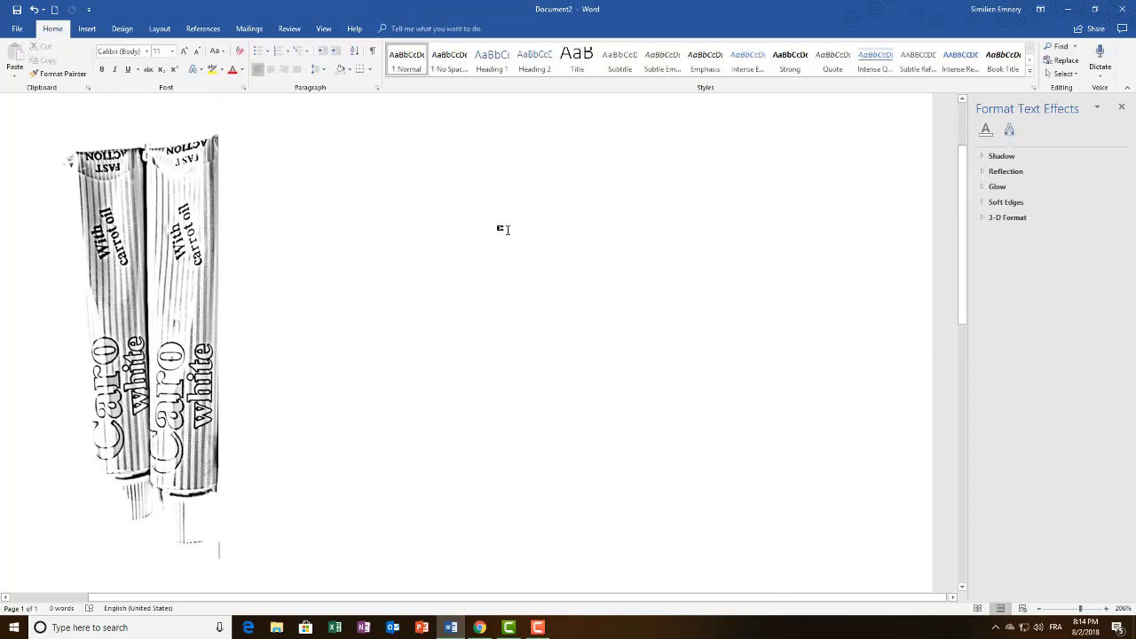
Step: Reselect the cropped tubes picture, squeeze its height to about 1.25", and deselect it
left_click(151, 371)
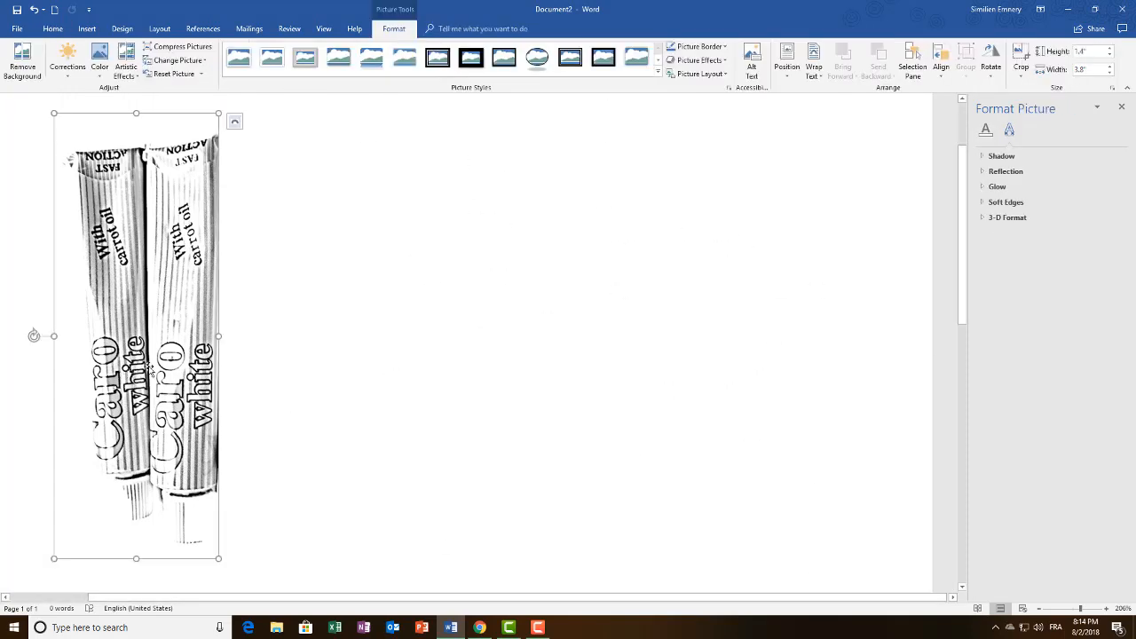
left_click(607, 379)
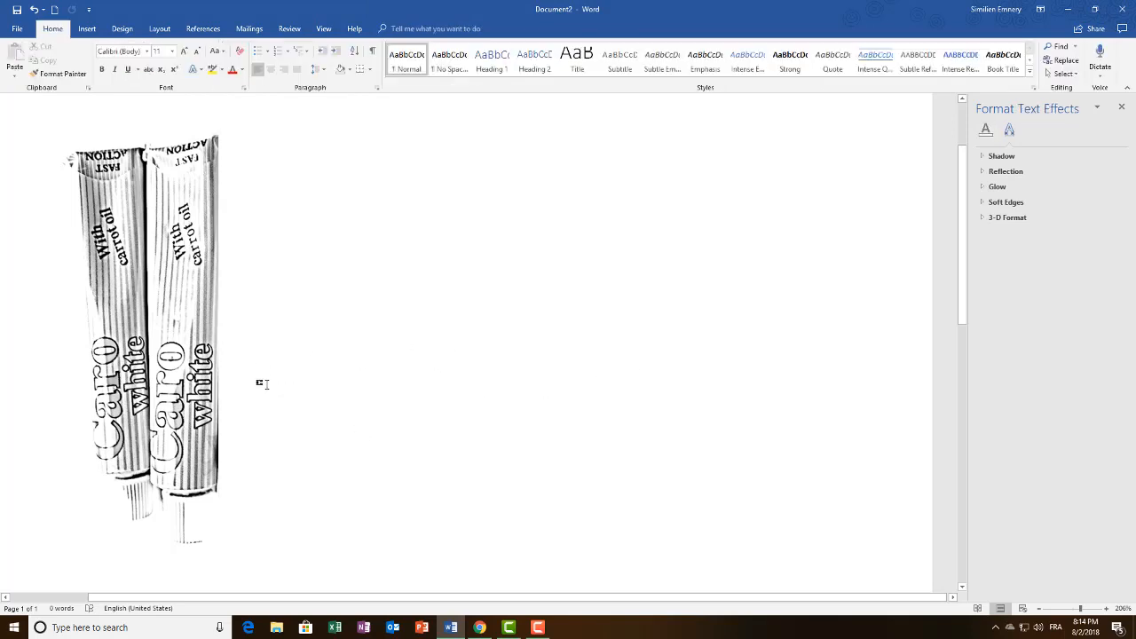
left_click(178, 293)
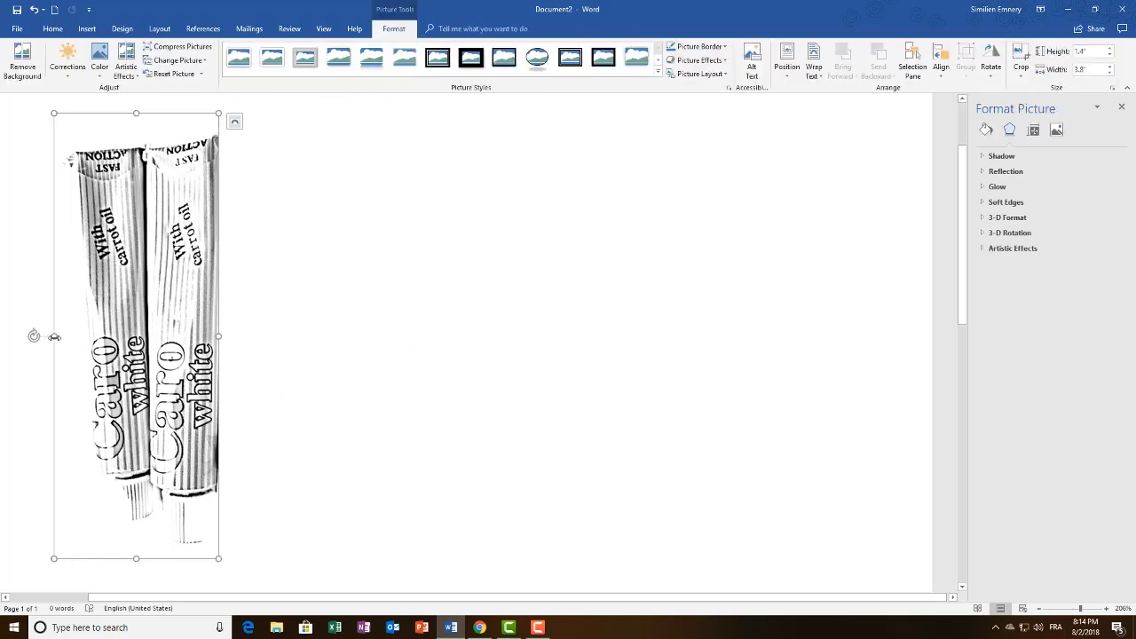
left_click_drag(74, 336, 73, 335)
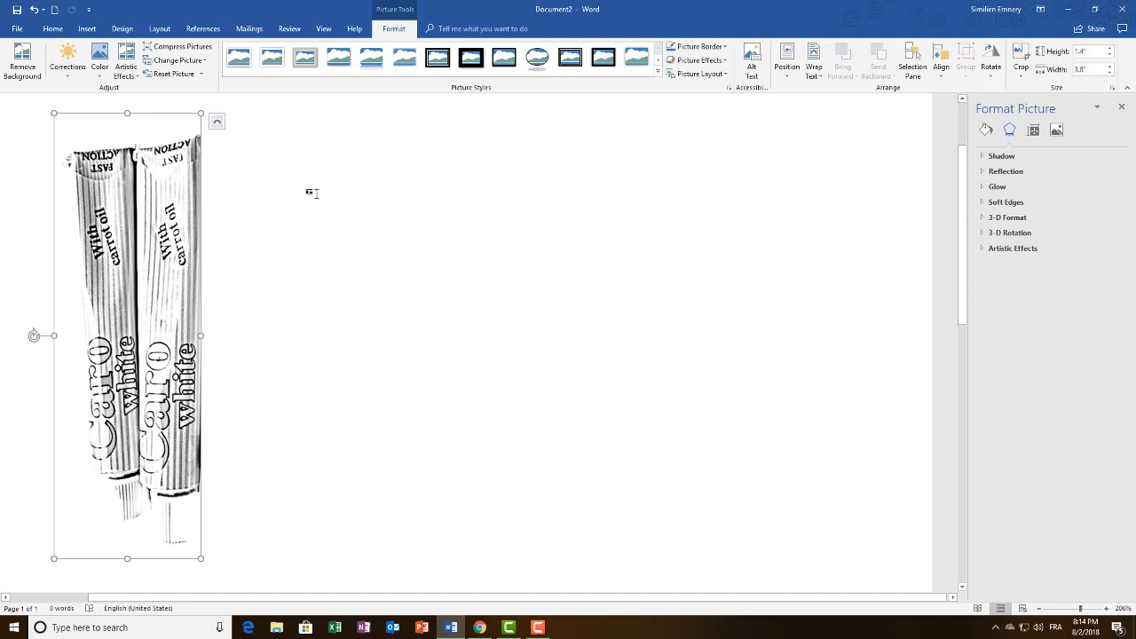
left_click(413, 311)
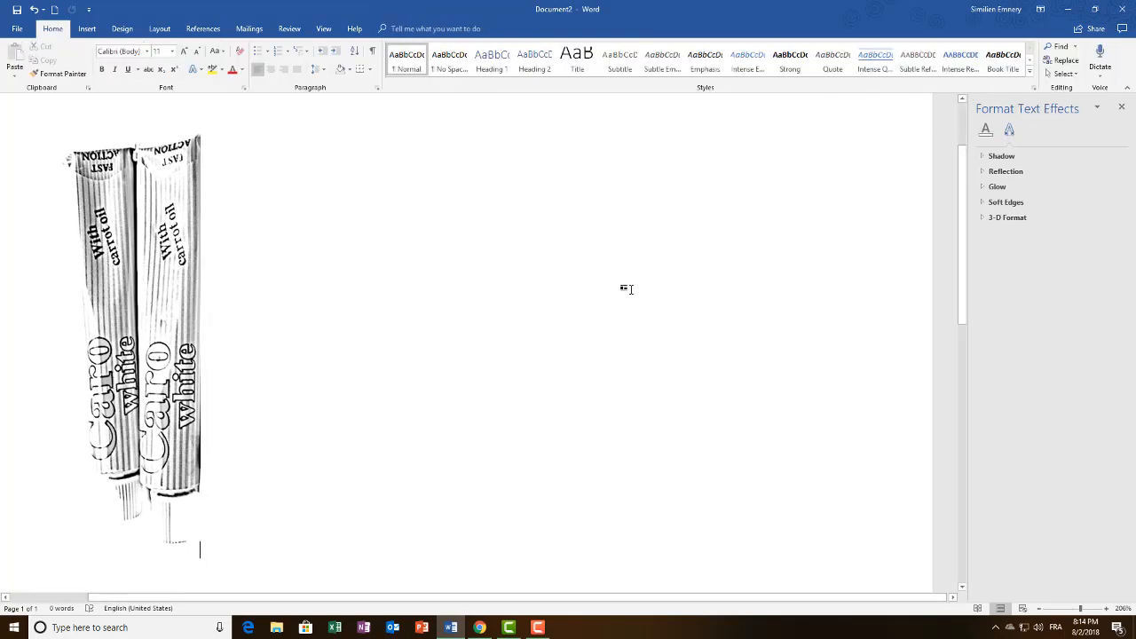
Step: Apply the sixth color saturation preset to the tubes picture and stretch its height to about 1.51"
left_click(197, 326)
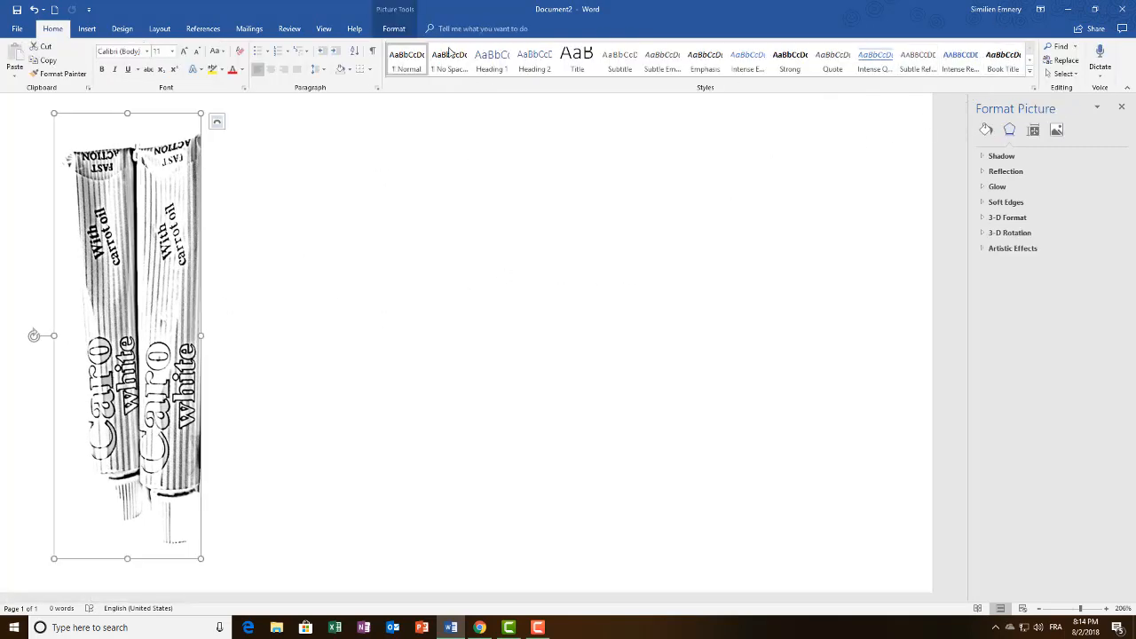
left_click(393, 29)
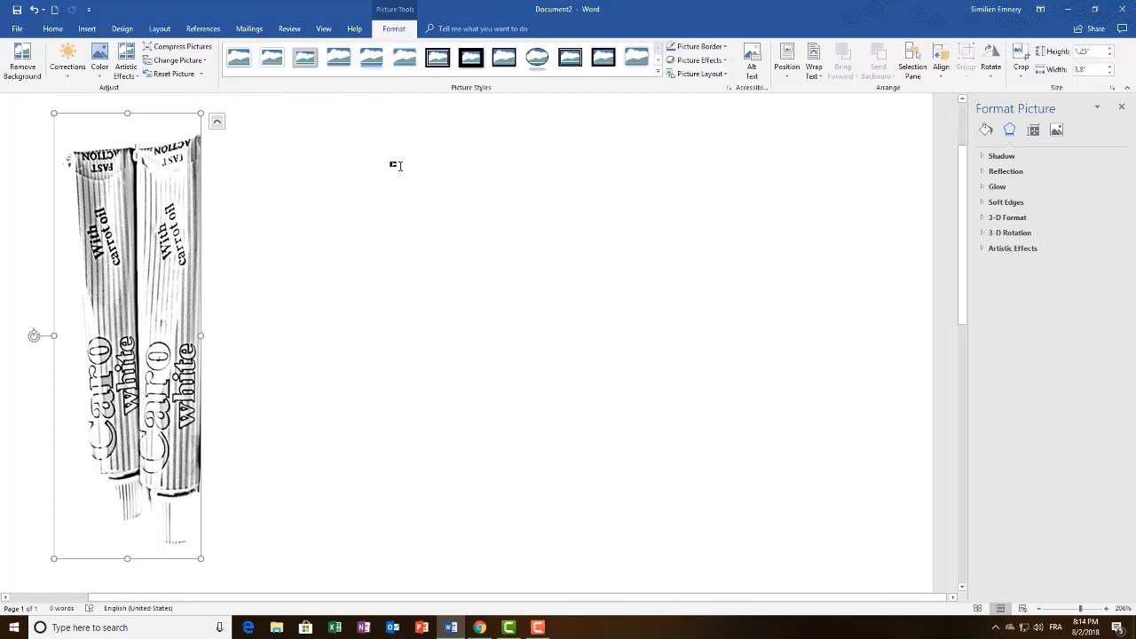
left_click(100, 66)
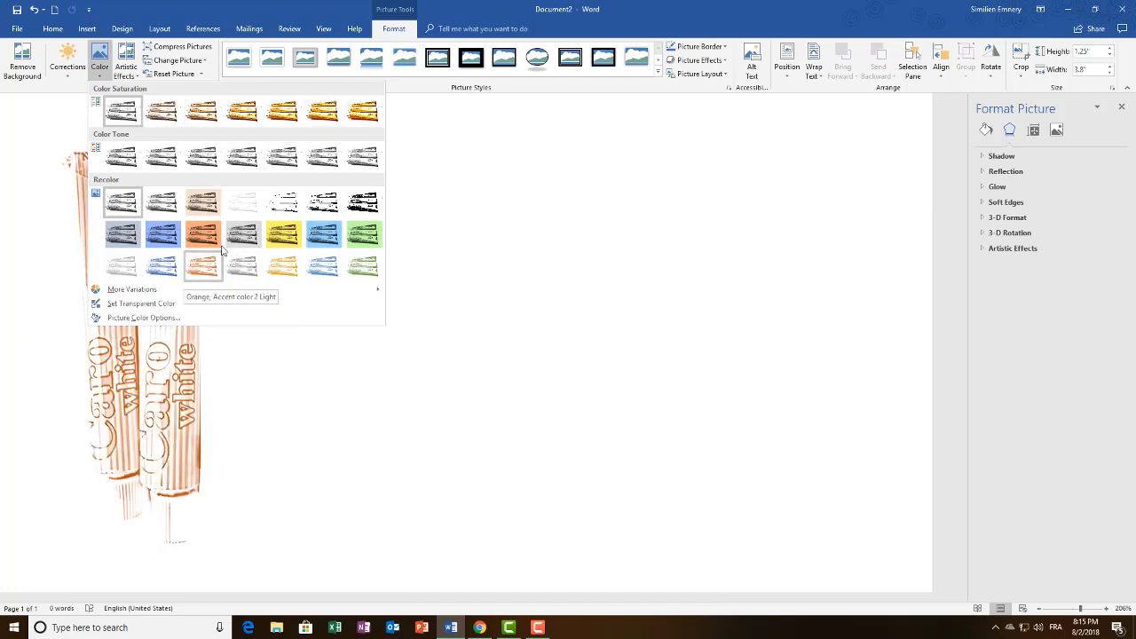
left_click(323, 112)
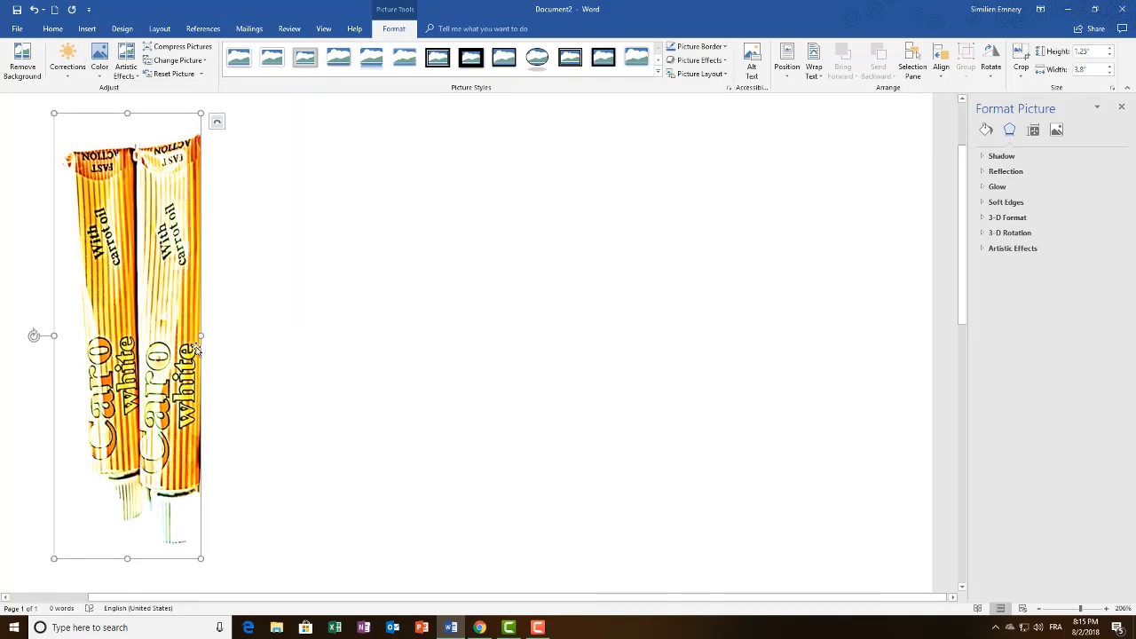
left_click_drag(200, 335, 230, 335)
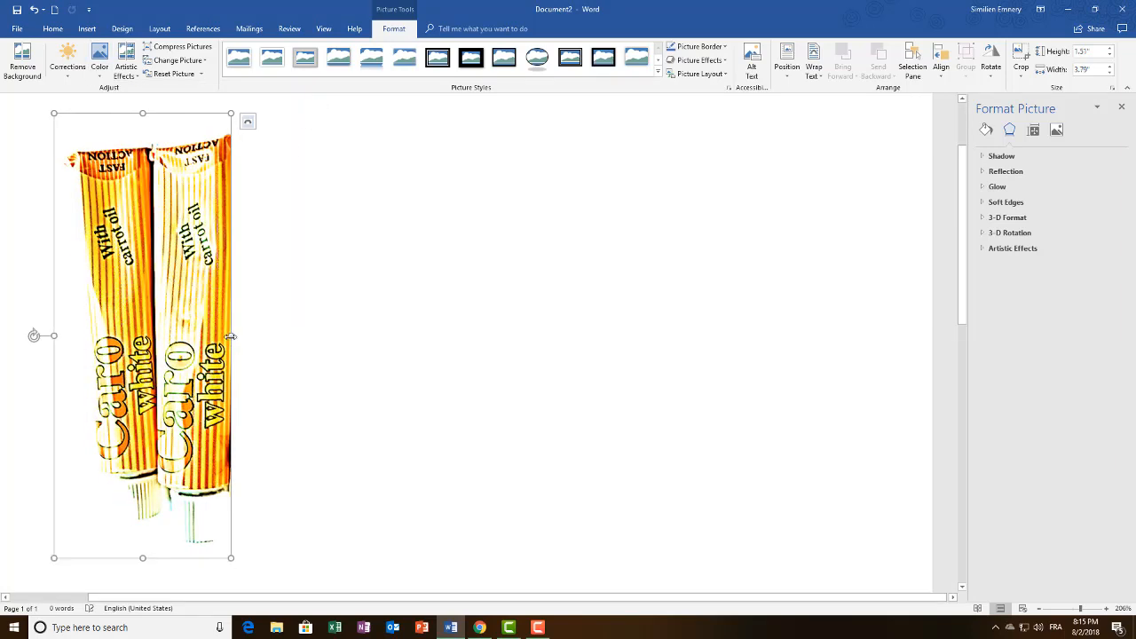
Step: Try twice to set a transparent color in the tubes picture, picking spots on the first tube
left_click(99, 62)
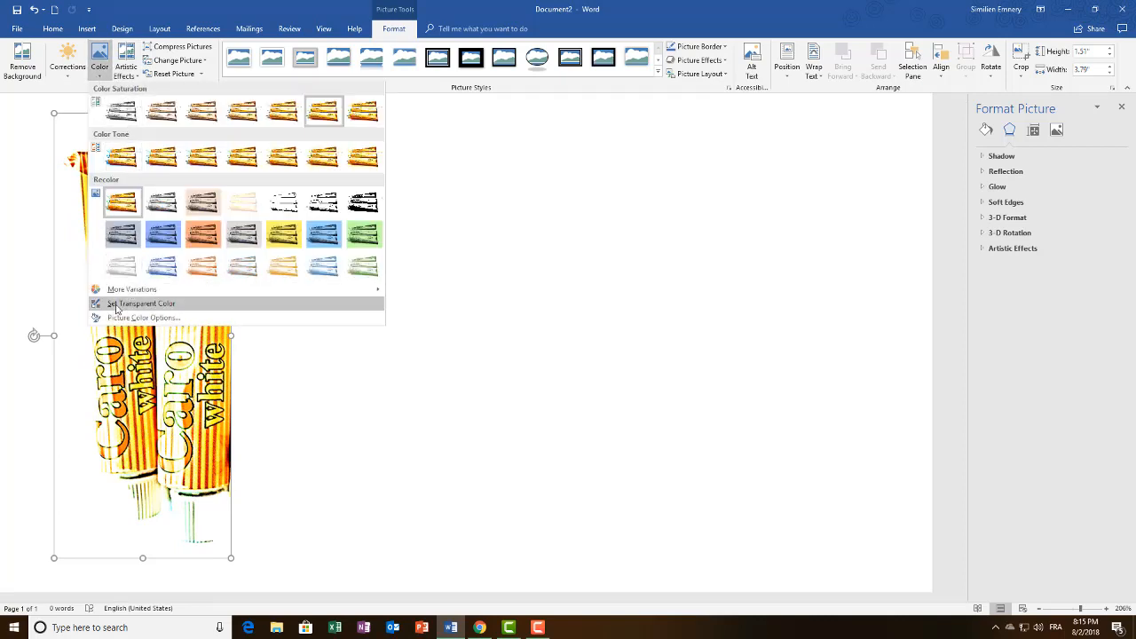
left_click(171, 307)
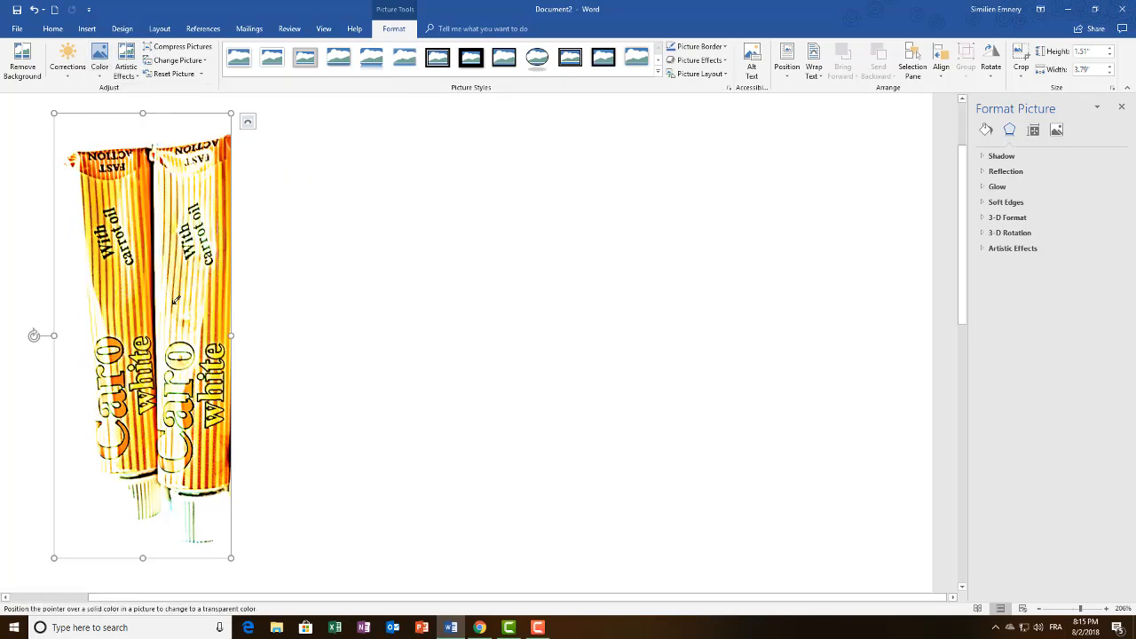
left_click(148, 210)
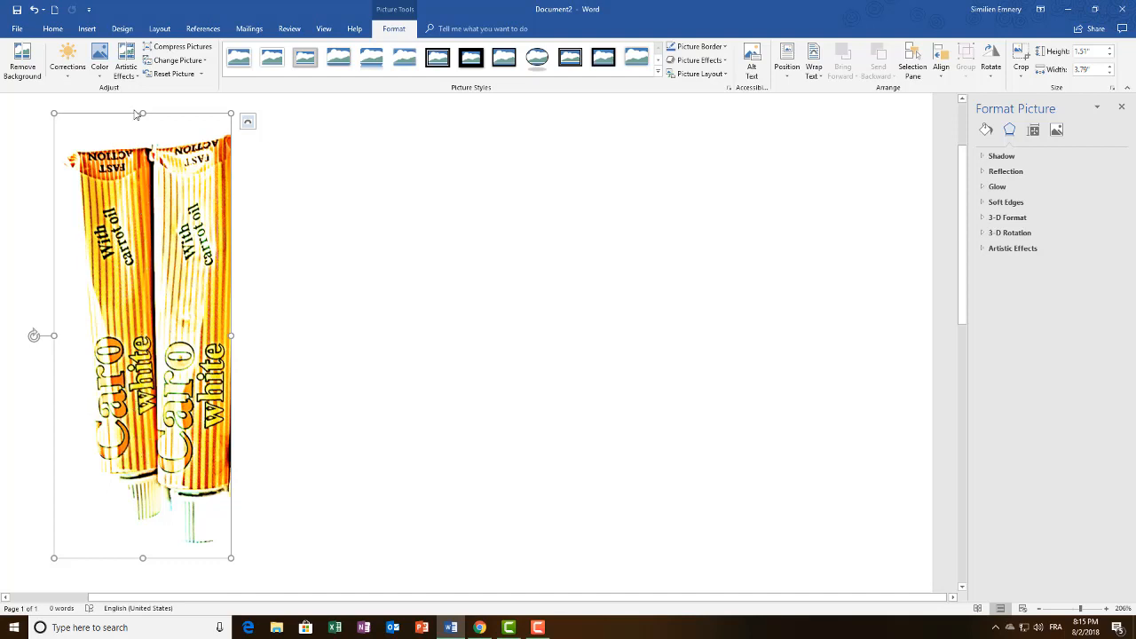
left_click(101, 81)
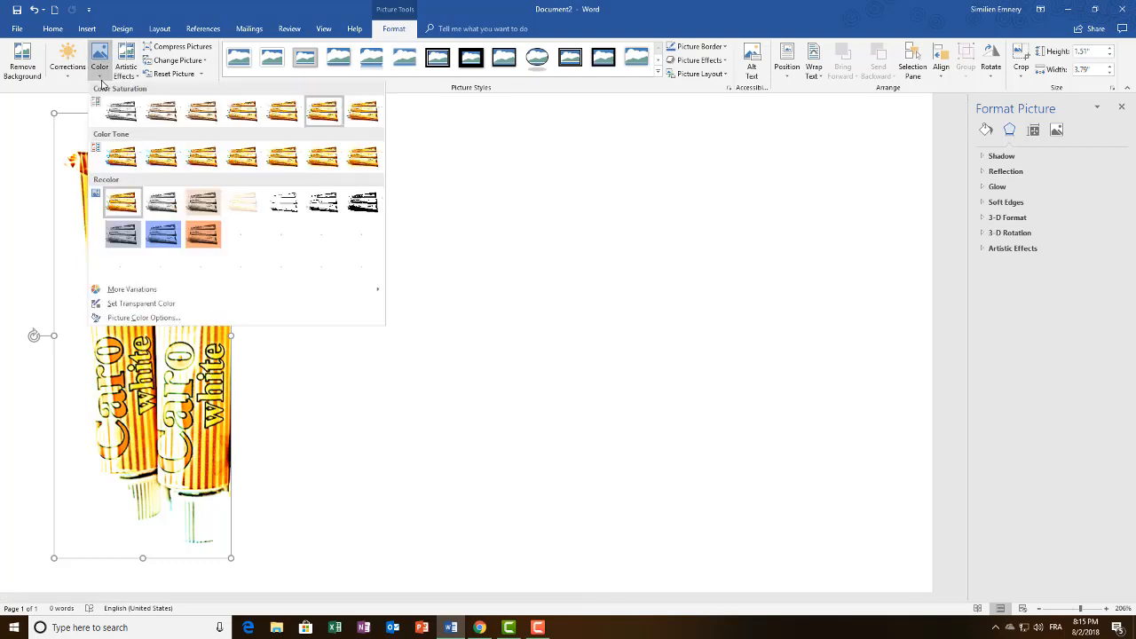
left_click(138, 304)
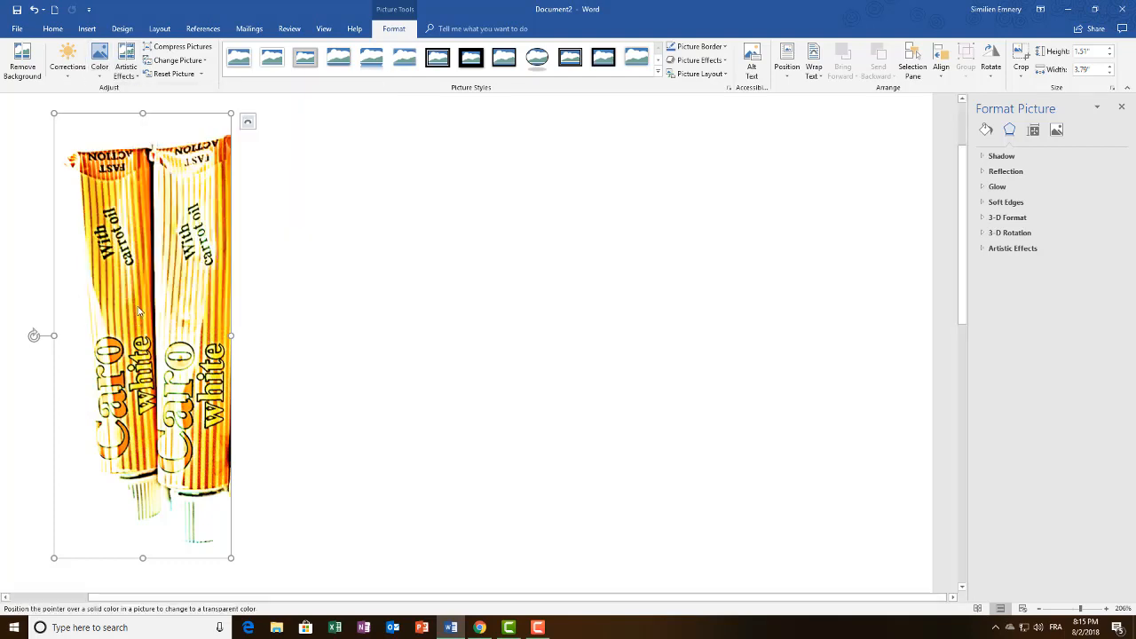
left_click(145, 444)
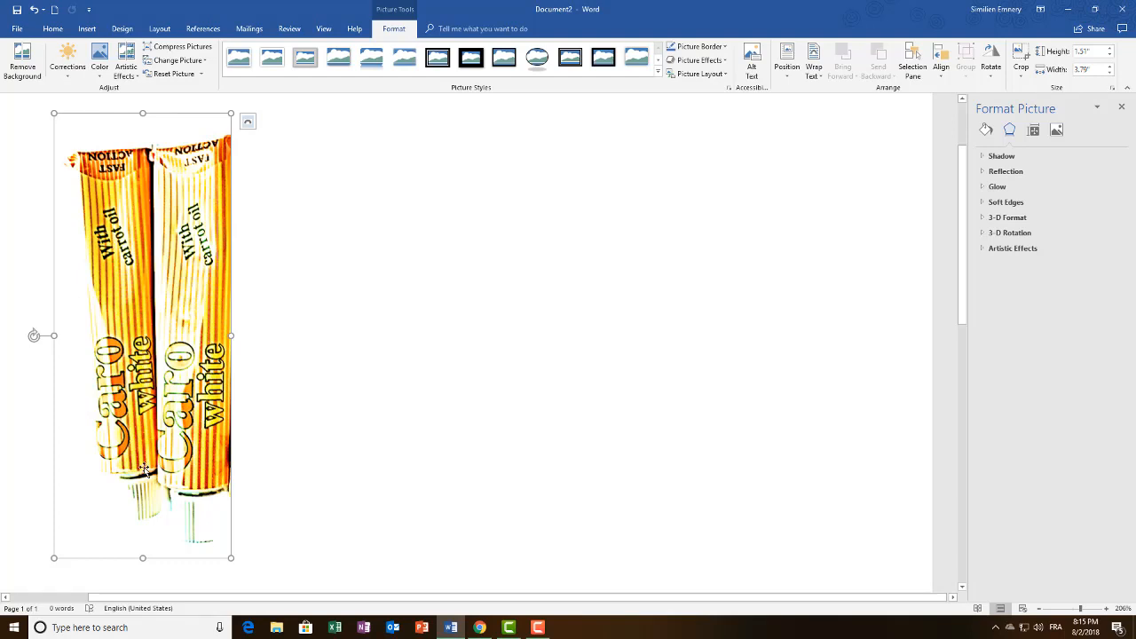
left_click(99, 64)
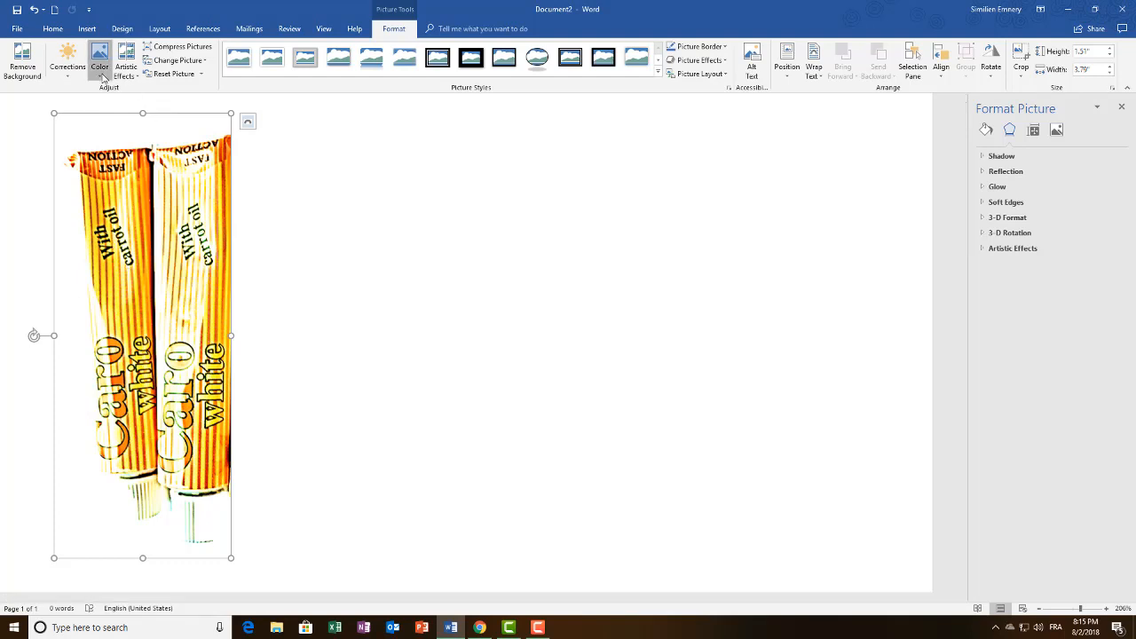
left_click(286, 373)
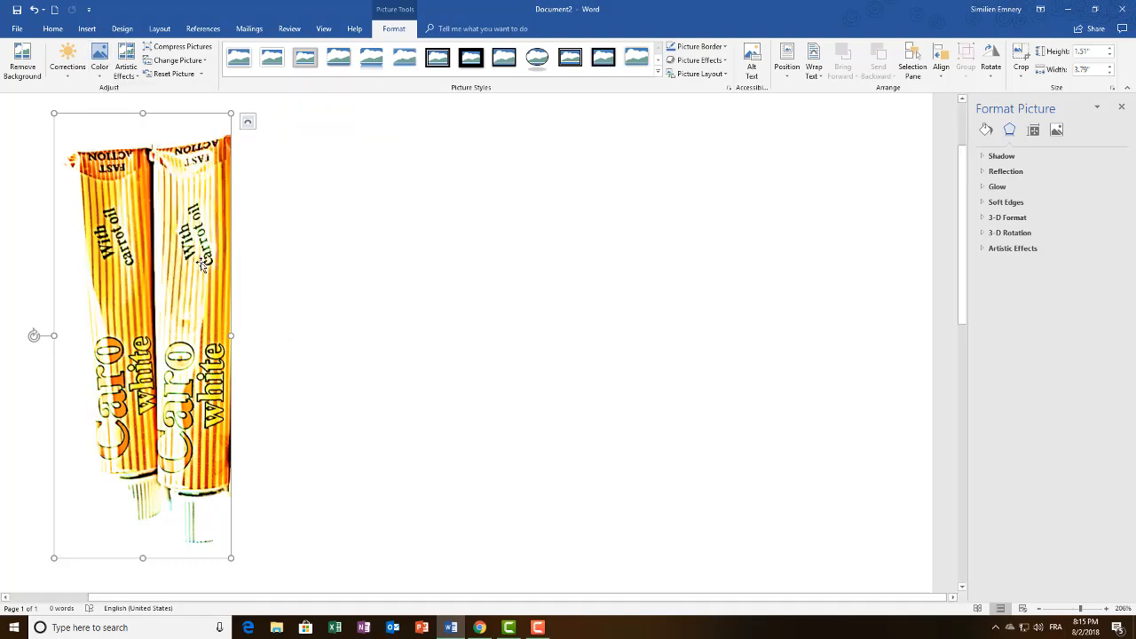
Step: Start background removal on the tubes picture and discard all changes, repeat this, and keep the picture selected
left_click(23, 62)
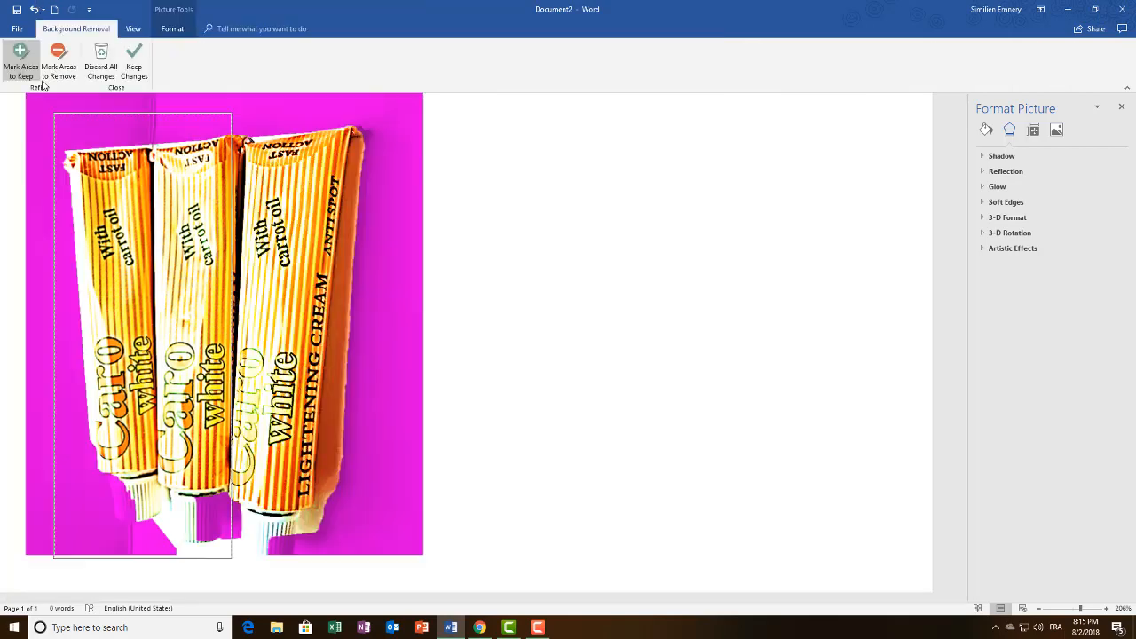
left_click(101, 64)
left_click(104, 71)
left_click(104, 69)
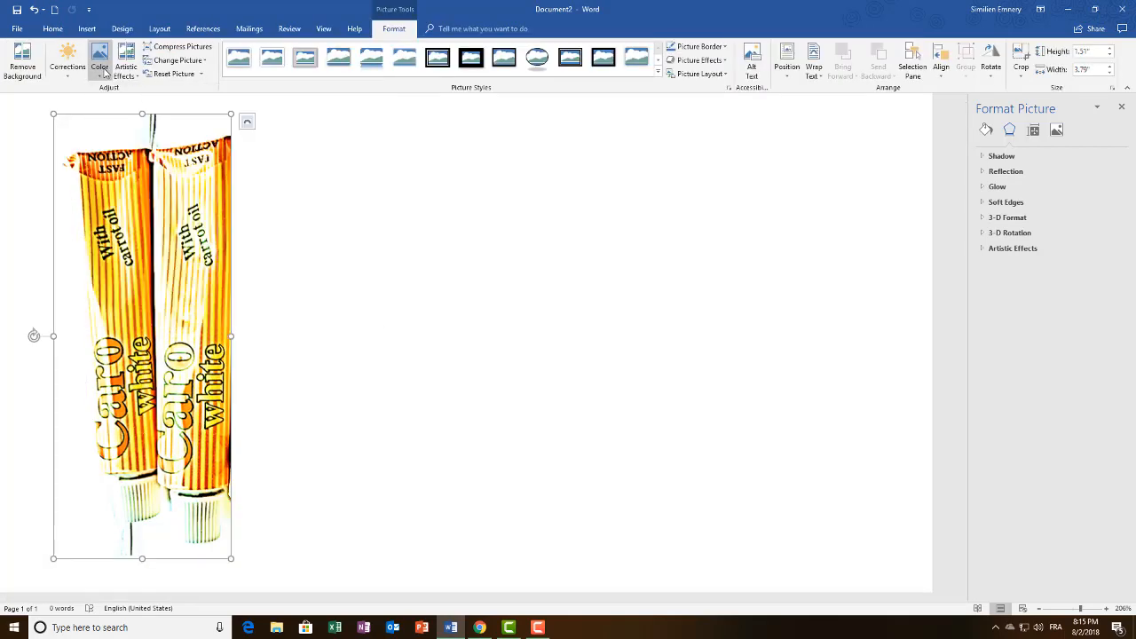
left_click(104, 69)
left_click(104, 69)
left_click(39, 77)
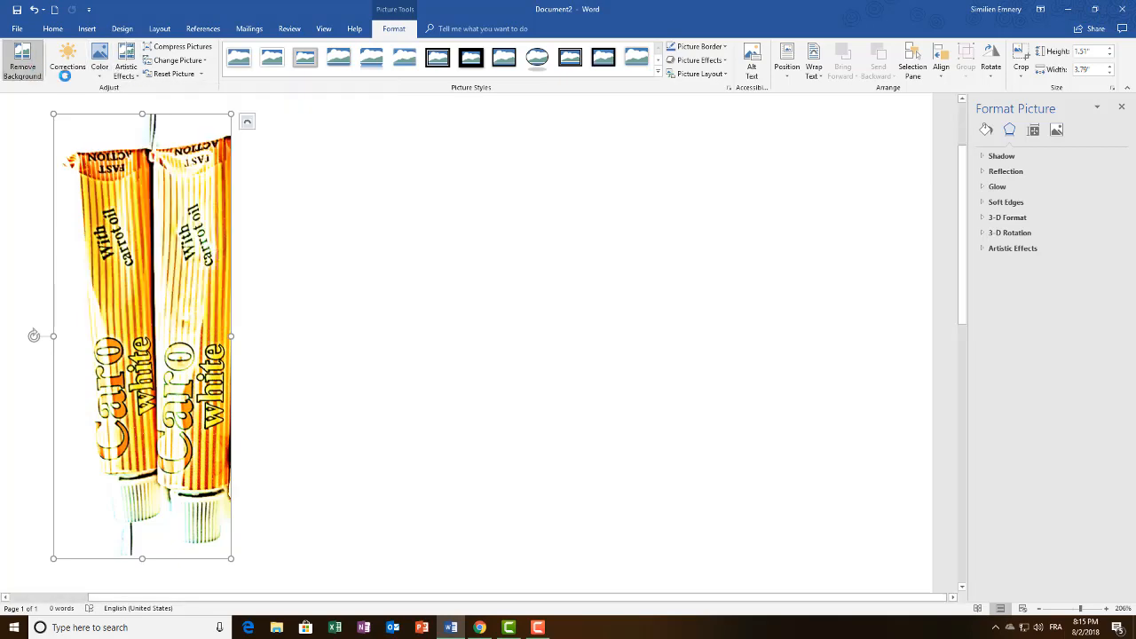
left_click(100, 60)
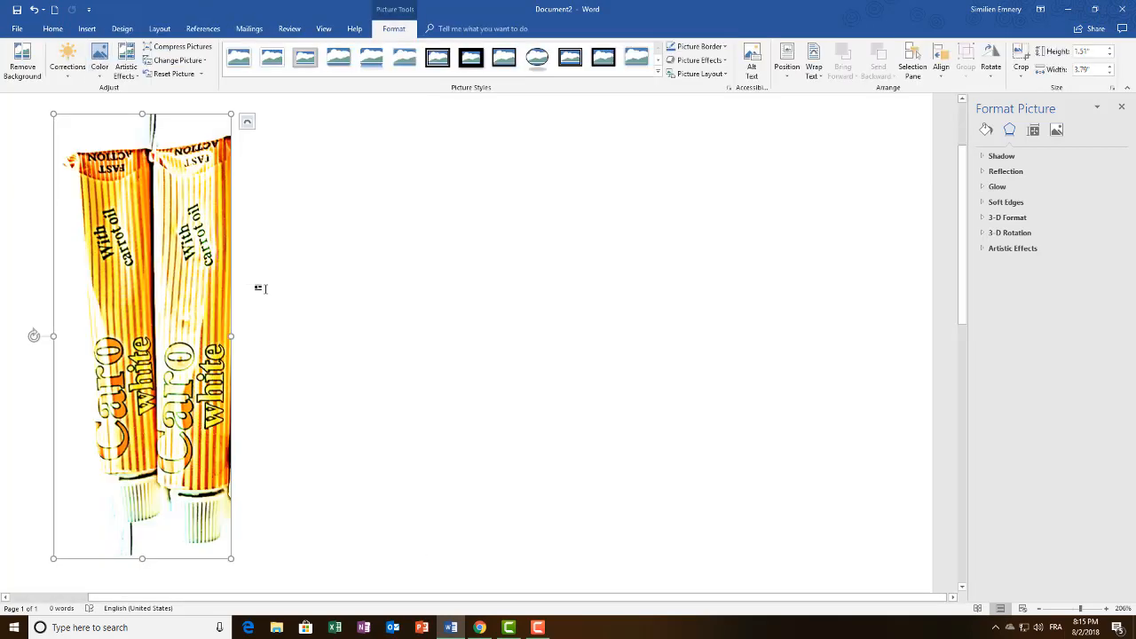
left_click(258, 290)
left_click(202, 319)
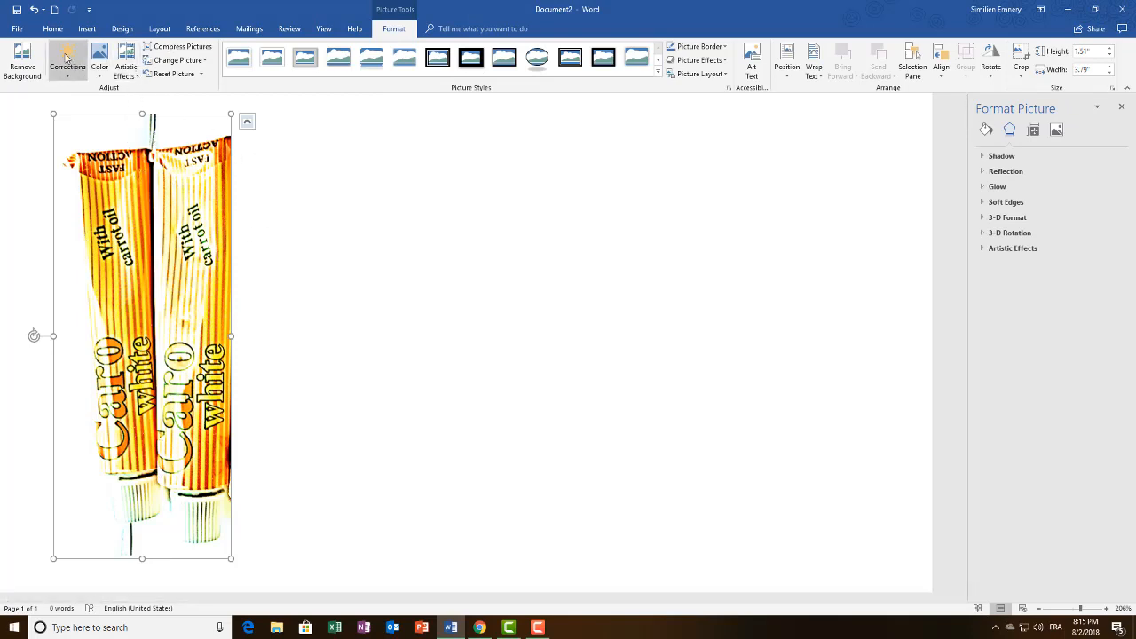
Step: Insert the picture IMG_0849.jpg from the Pictures folder in place of the selected tubes picture
left_click(87, 28)
left_click(123, 73)
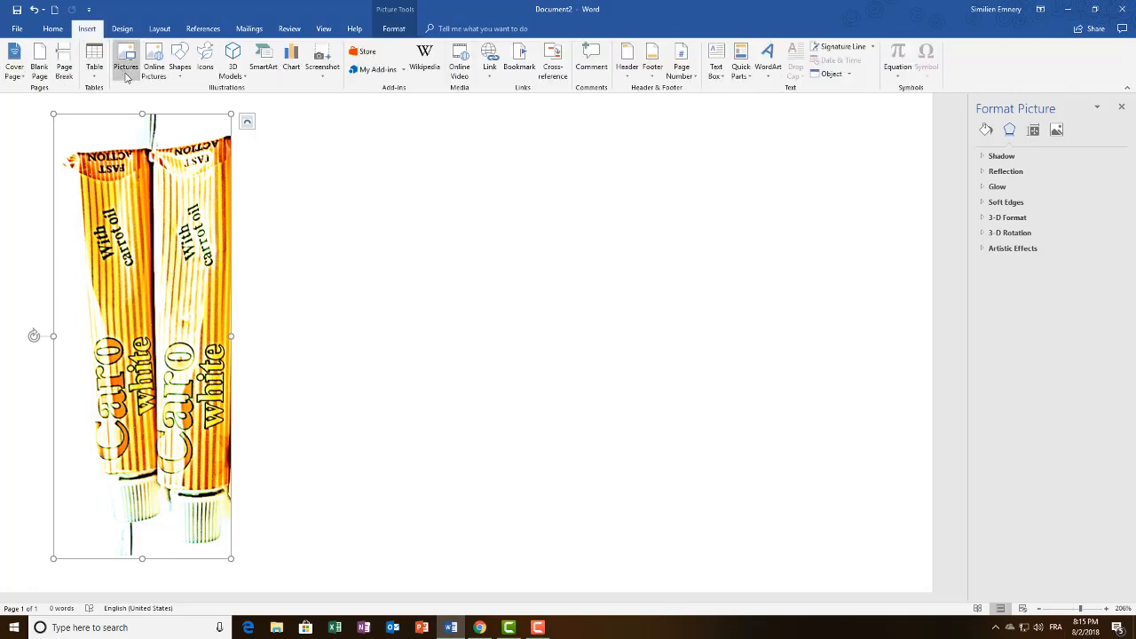
scroll(354, 296, "down", 3)
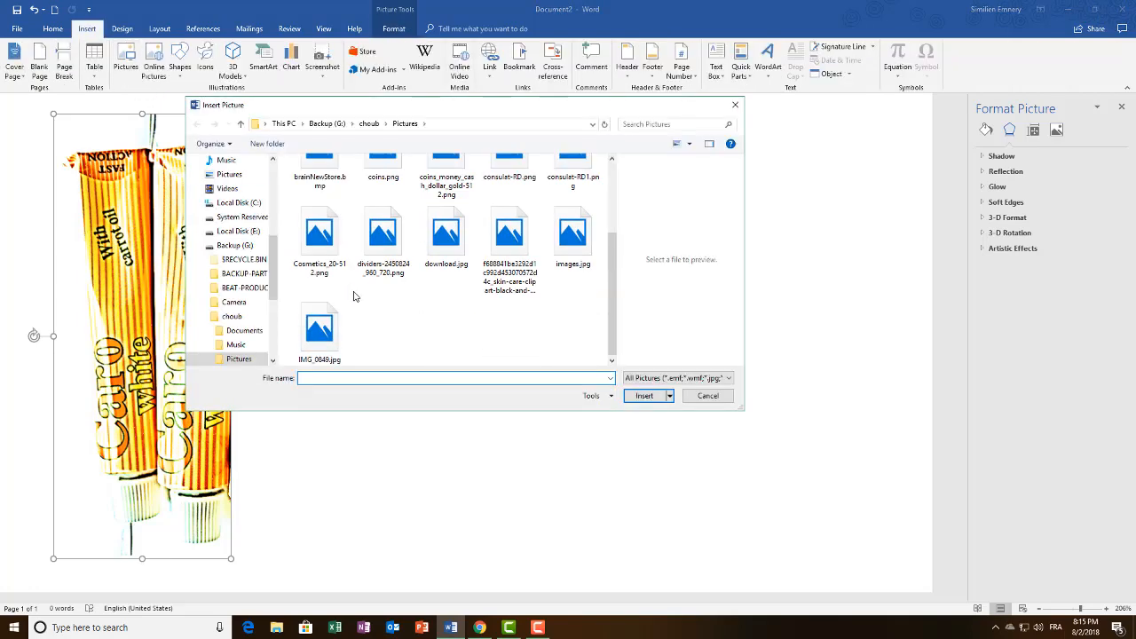
double_click(336, 335)
scroll(450, 337, "up", 2)
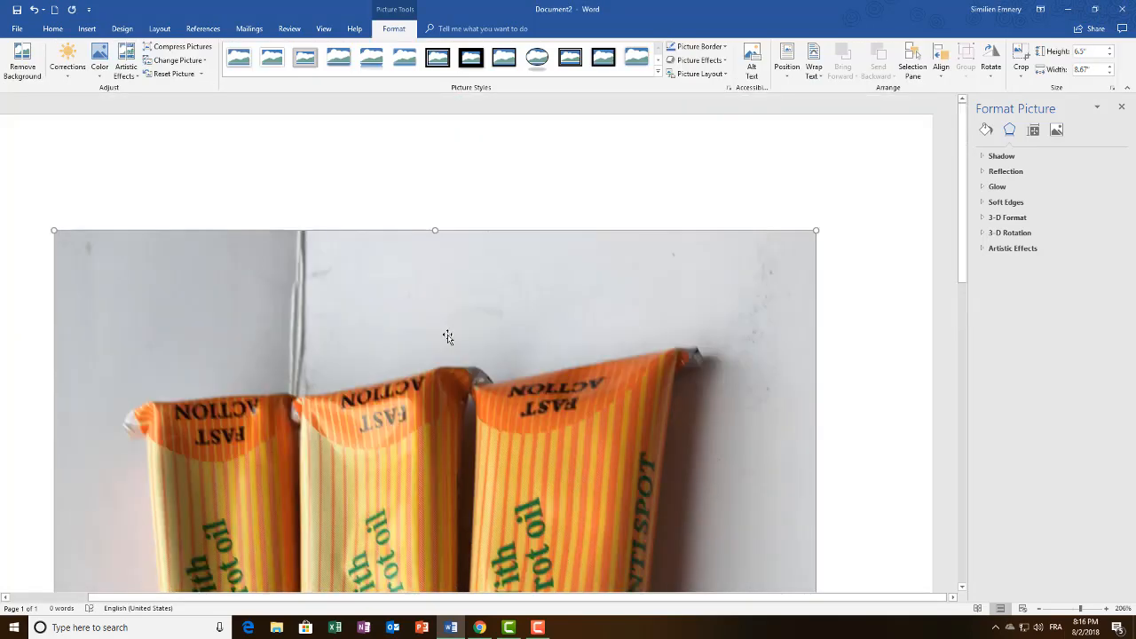
Step: Scale the new tubes picture down proportionally to about 3.56" high and 4.75" wide
scroll(448, 334, "down", 1)
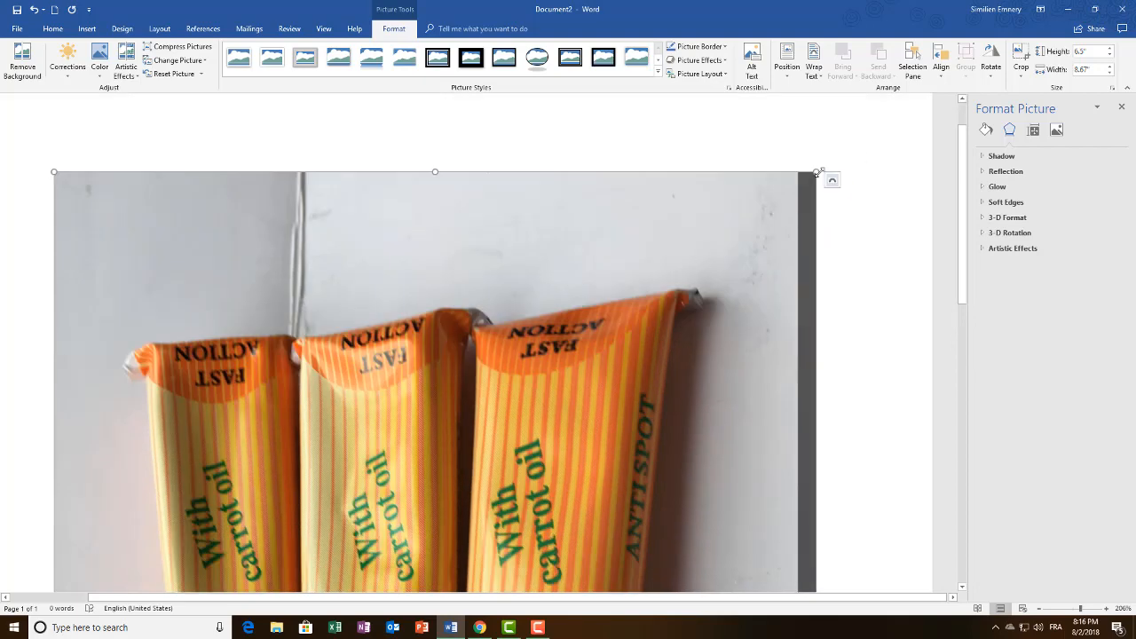
left_click_drag(816, 172, 471, 532)
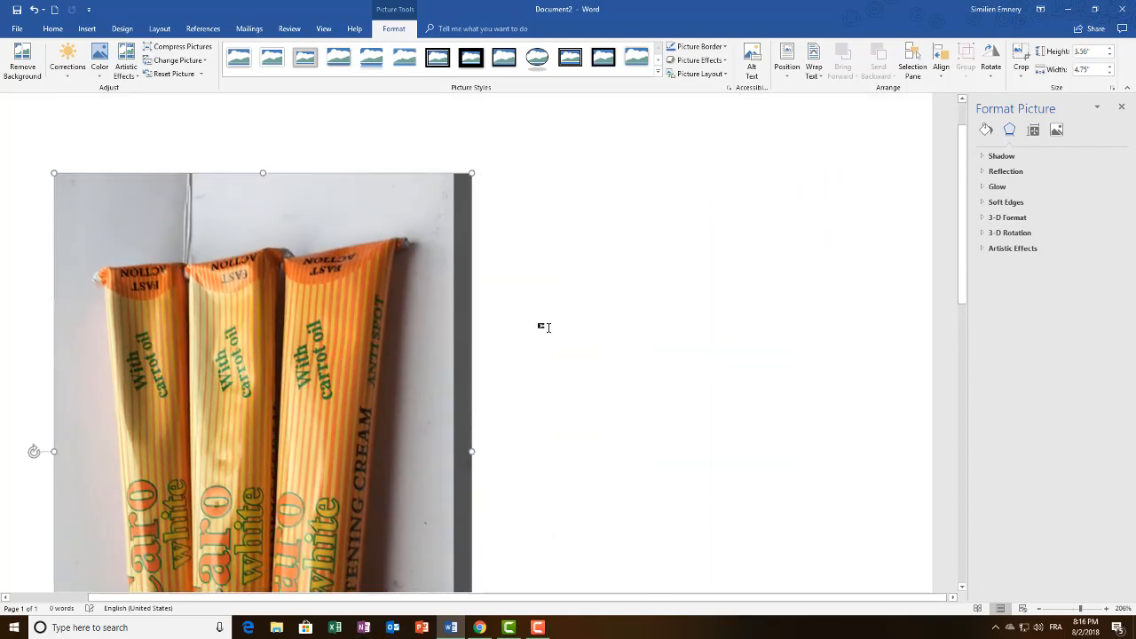
scroll(545, 327, "down", 2)
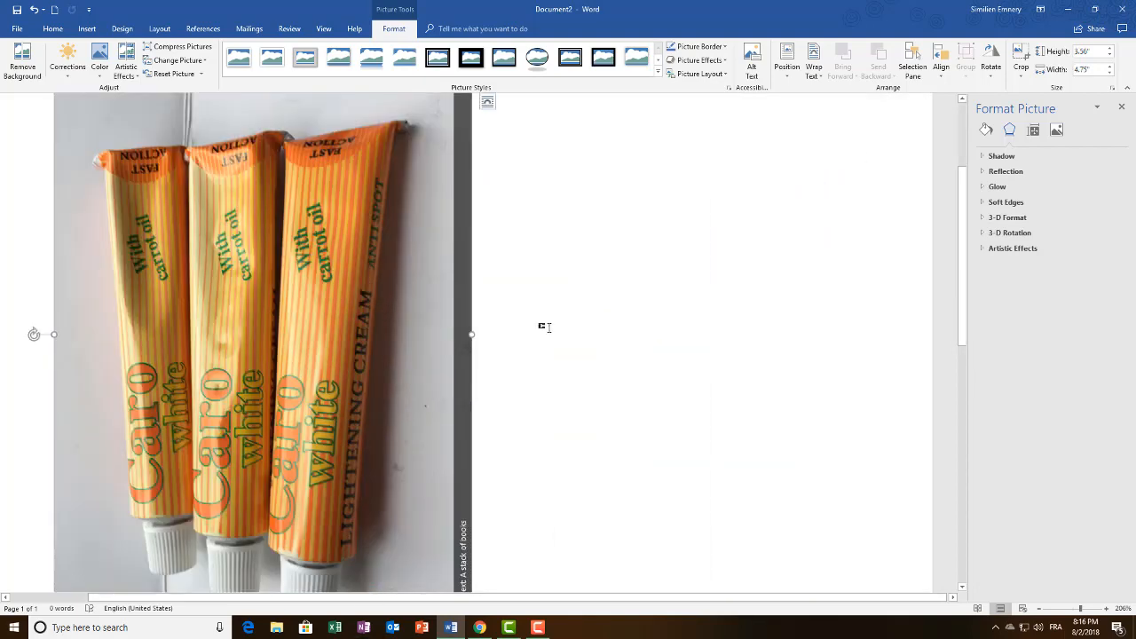
Step: Set the light gray background beside the third tube as the picture's transparent color
left_click(103, 80)
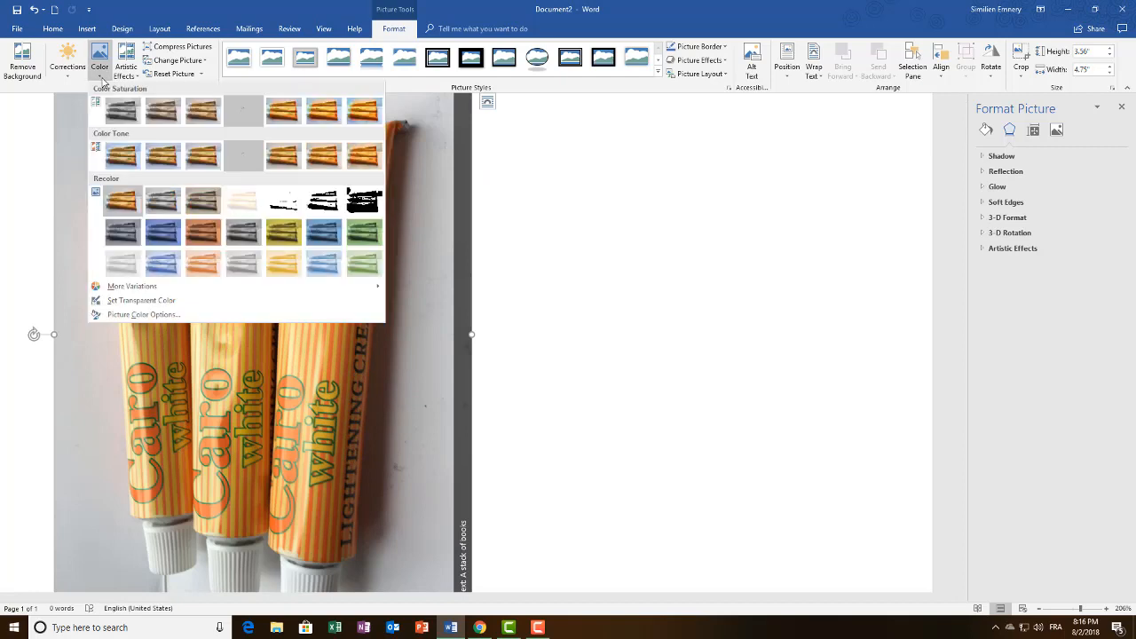
left_click(138, 302)
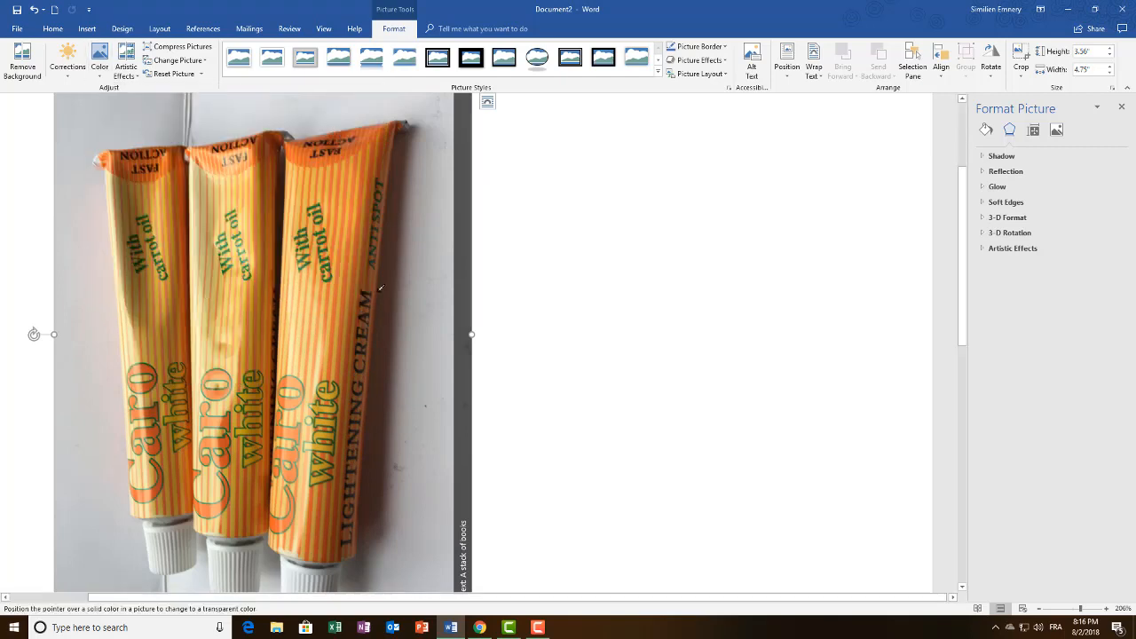
left_click(428, 240)
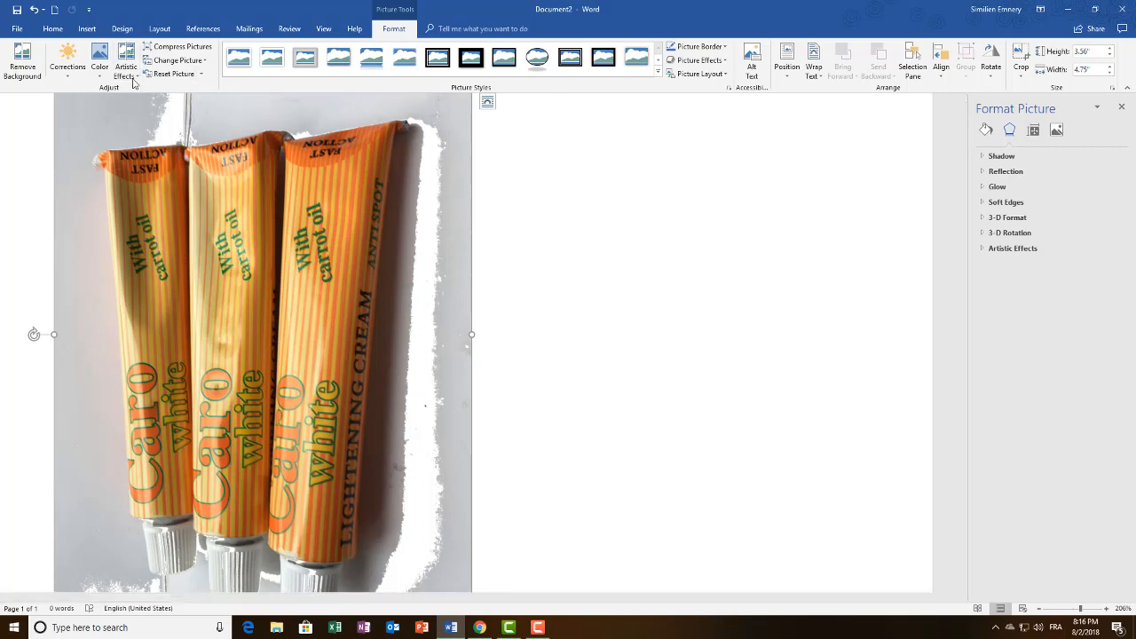
Step: Set the dark shadow color beside the third tube as the picture's transparent color
left_click(99, 69)
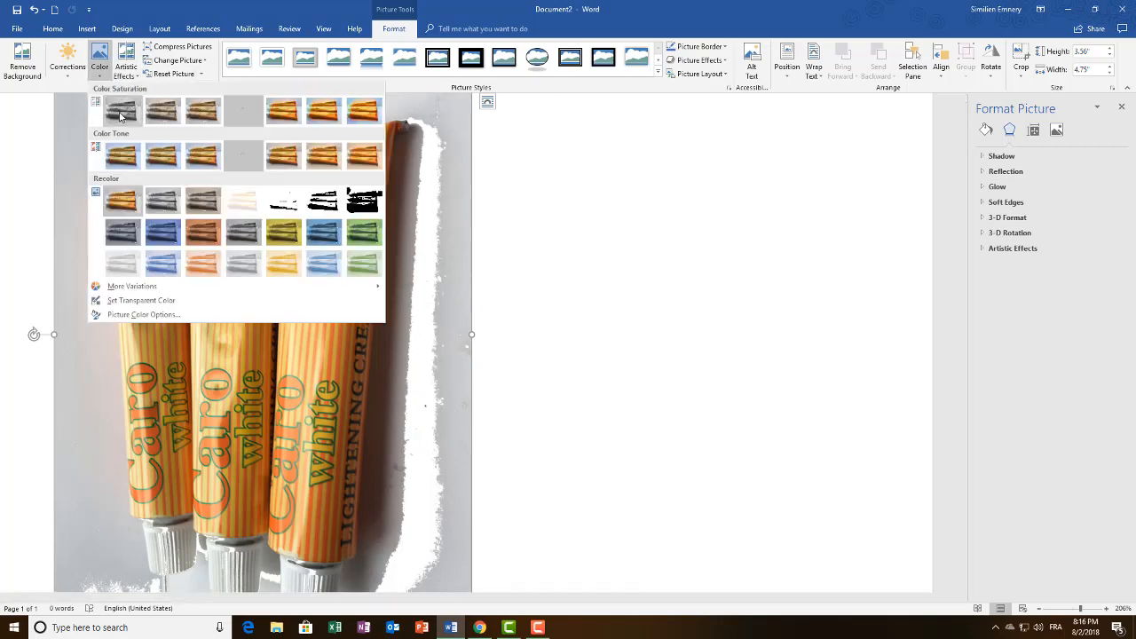
left_click(140, 299)
left_click(392, 303)
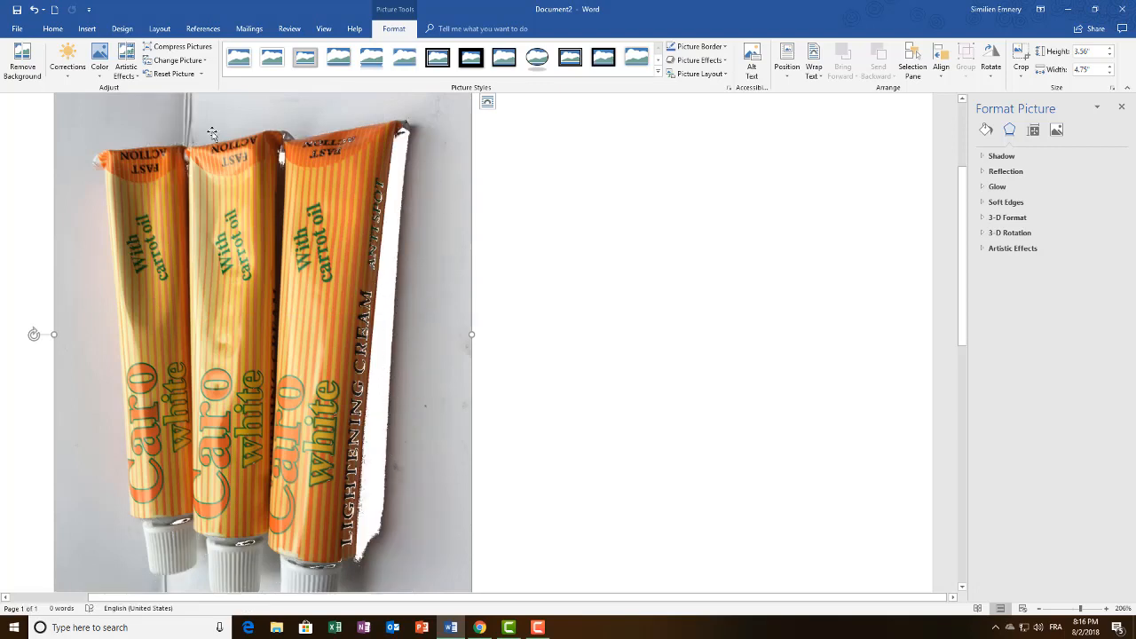
left_click(100, 66)
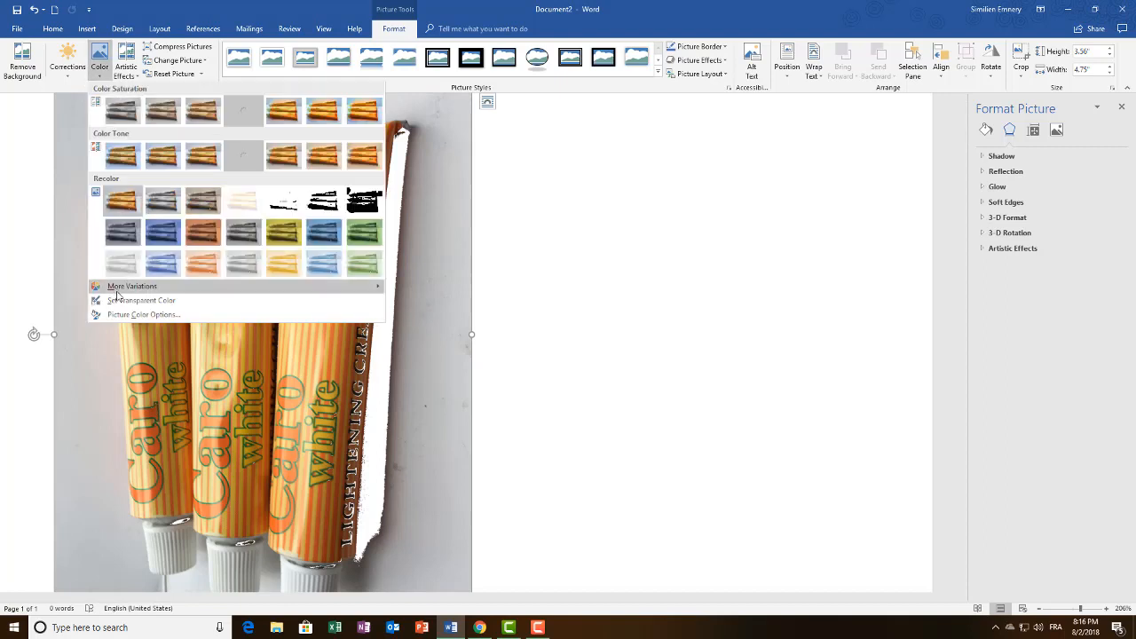
left_click(427, 372)
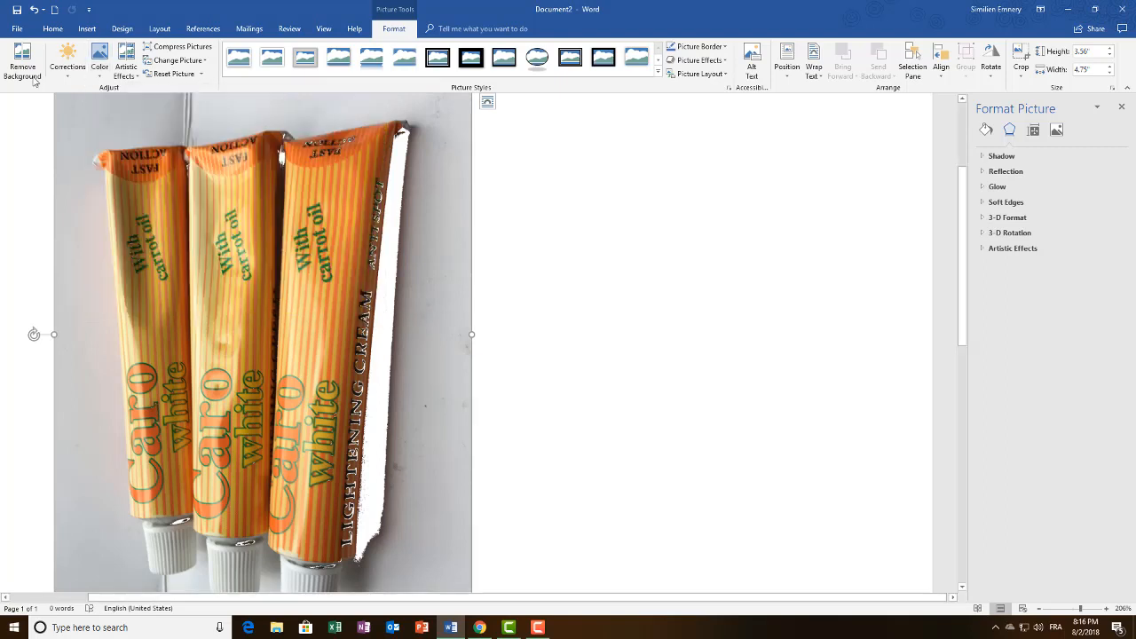
Step: Open the picture color options and set the tubes picture's sharpness to -3%
left_click(103, 75)
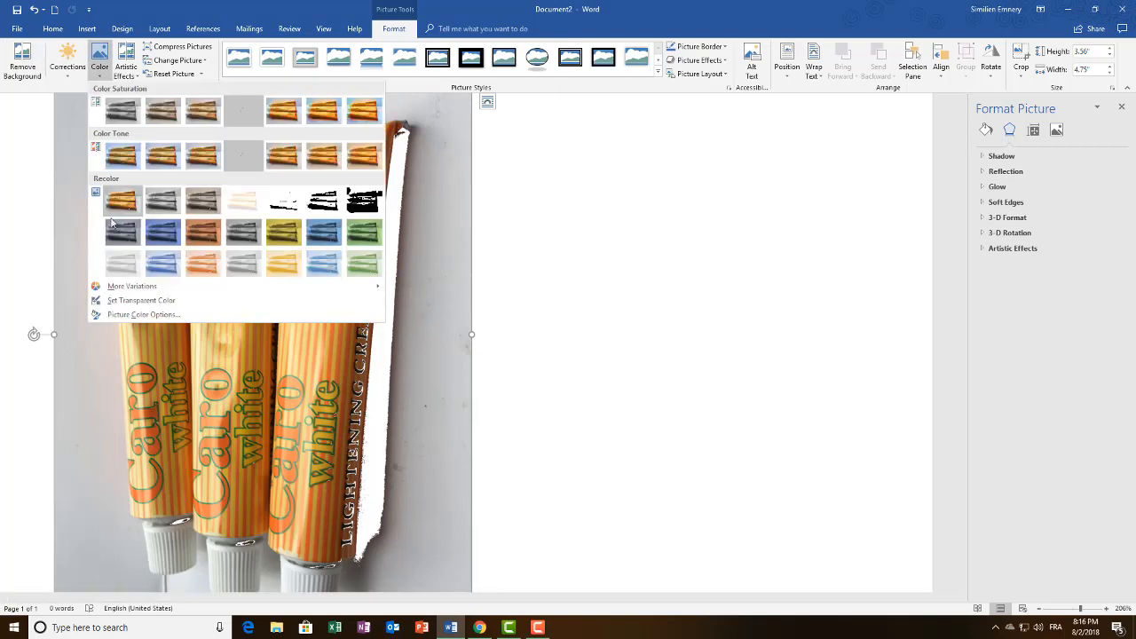
left_click(142, 315)
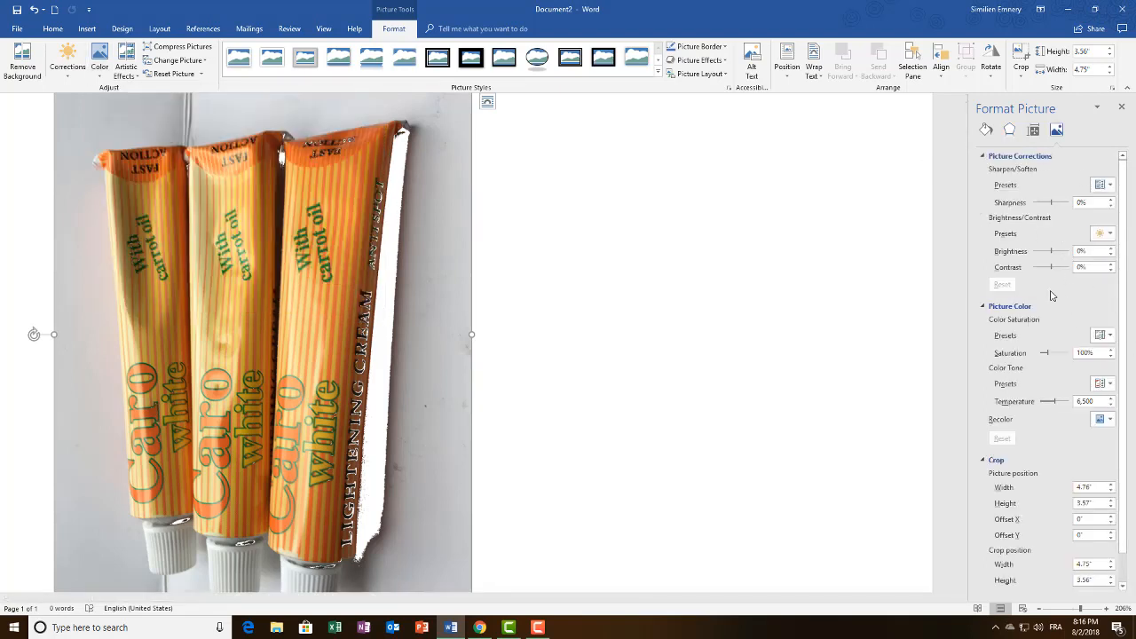
left_click(1058, 204)
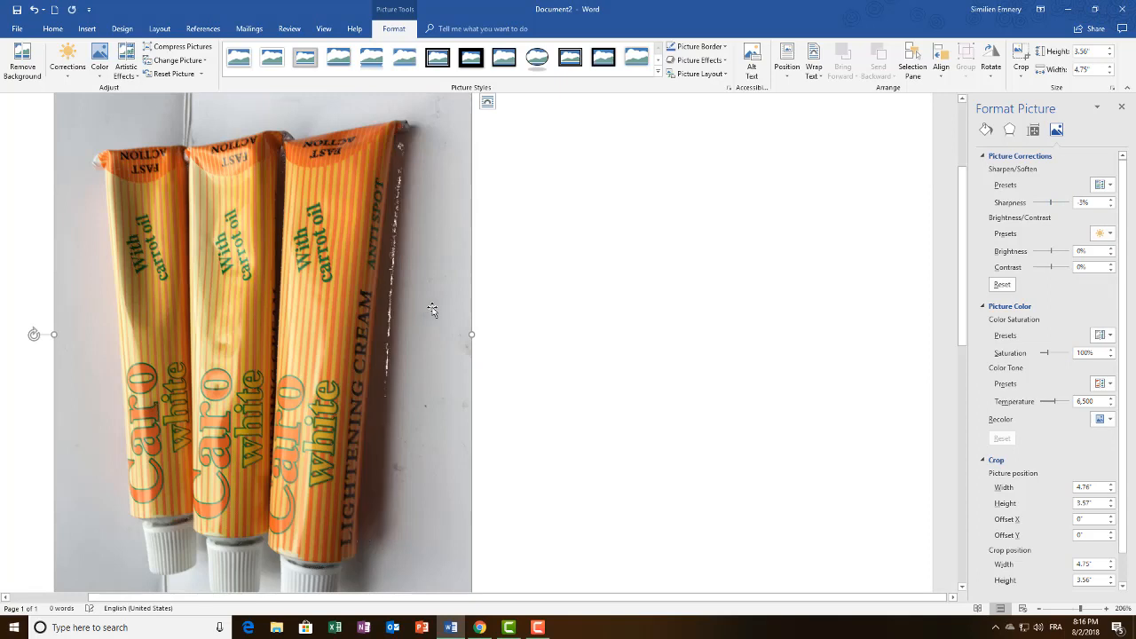
Step: Apply the Light Screen artistic effect to the tubes picture and inspect the whole picture
left_click(135, 67)
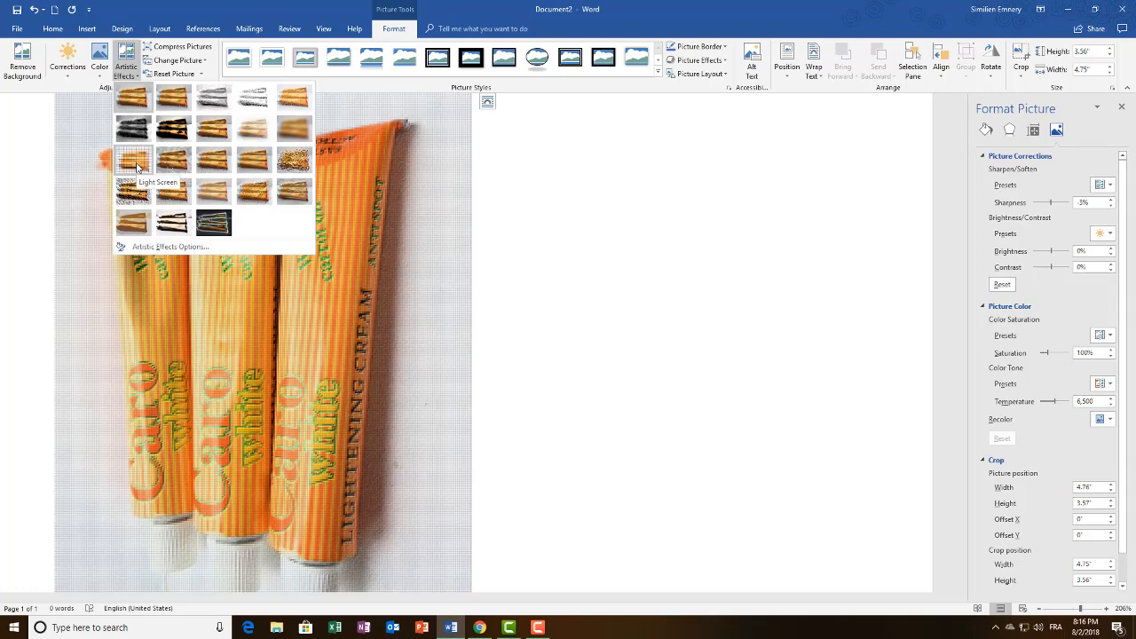
left_click(136, 164)
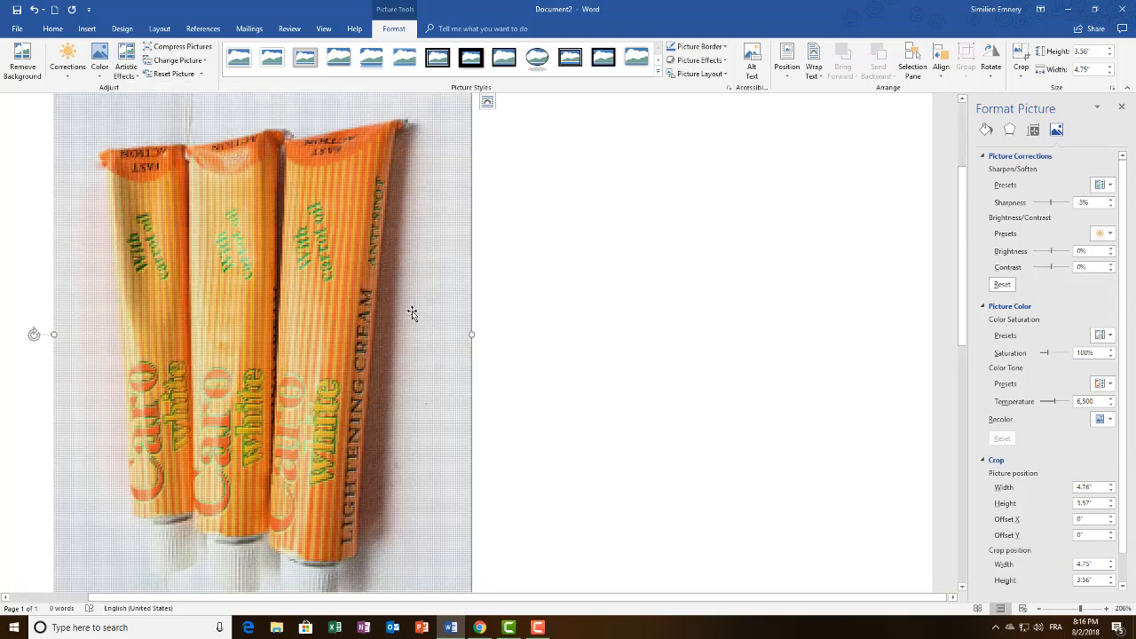
scroll(330, 229, "down", 3)
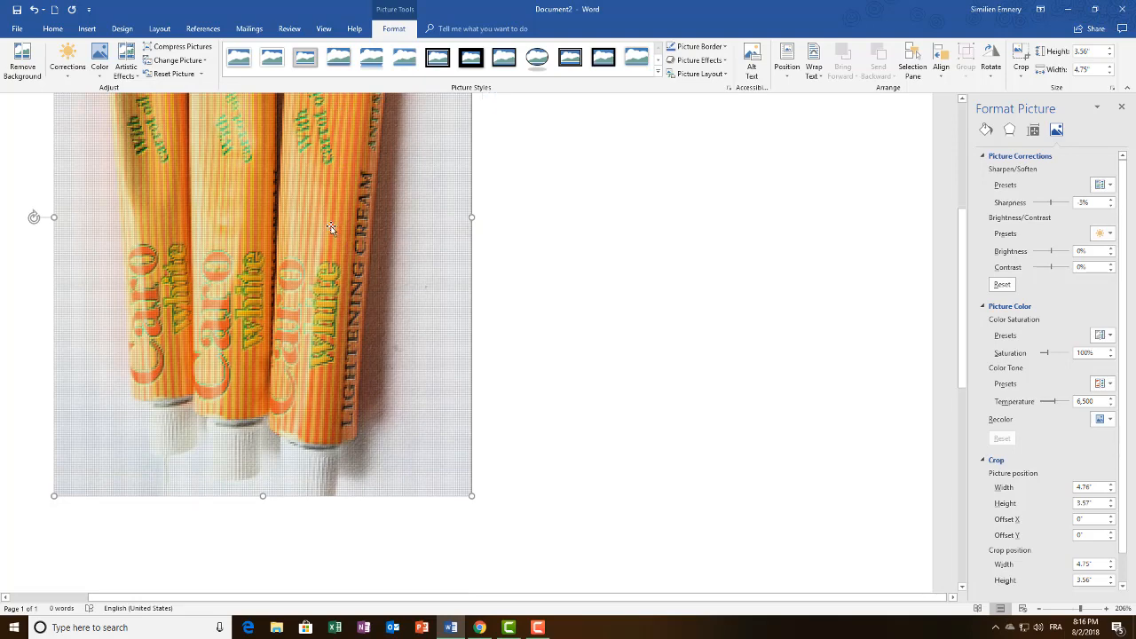
scroll(330, 229, "up", 3)
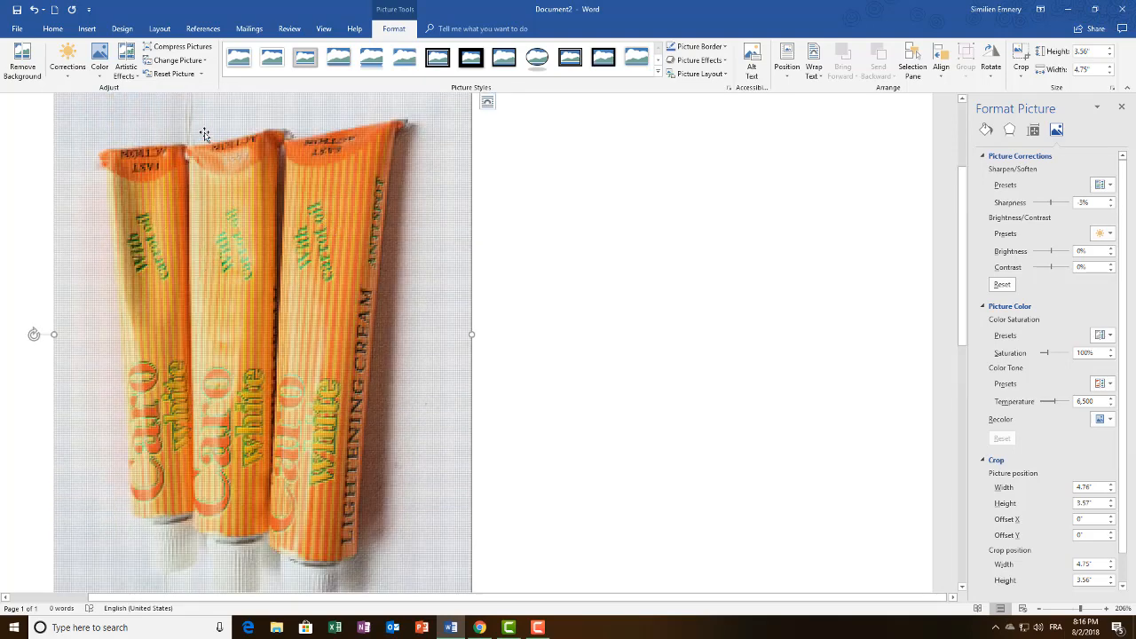
Step: Apply the dark Glow Edges artistic effect to the tubes picture
left_click(135, 78)
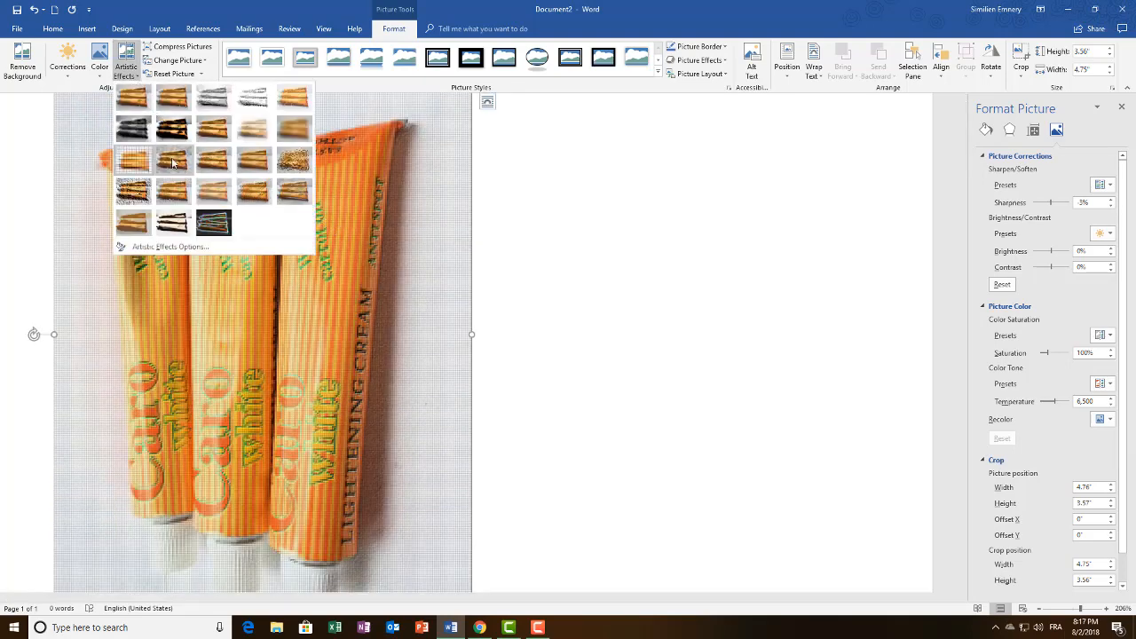
left_click(213, 222)
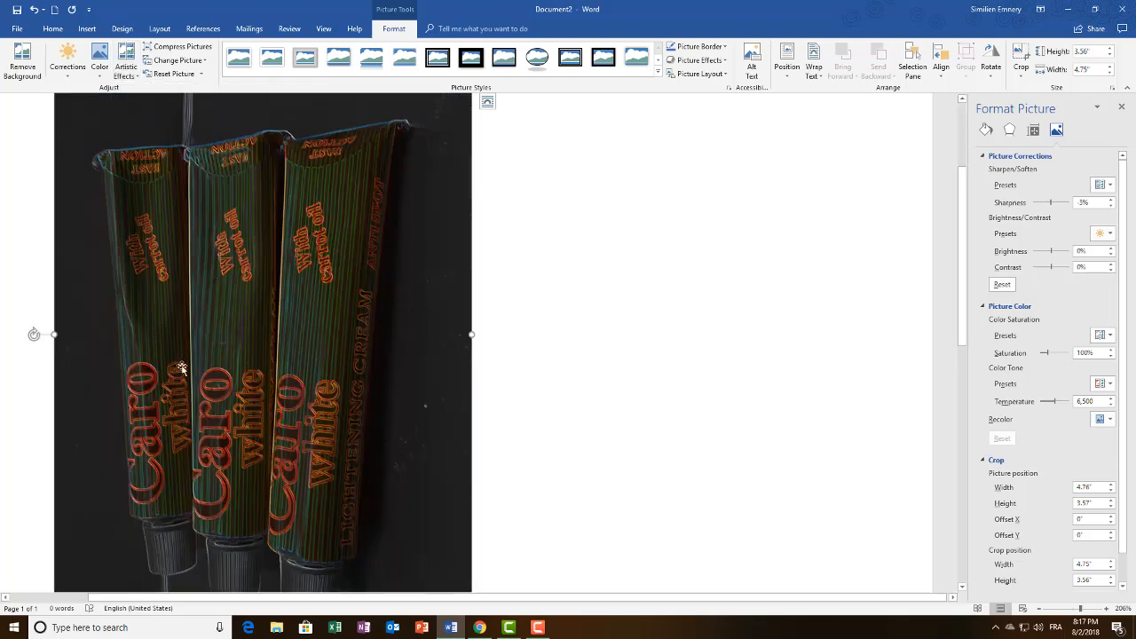
left_click(126, 64)
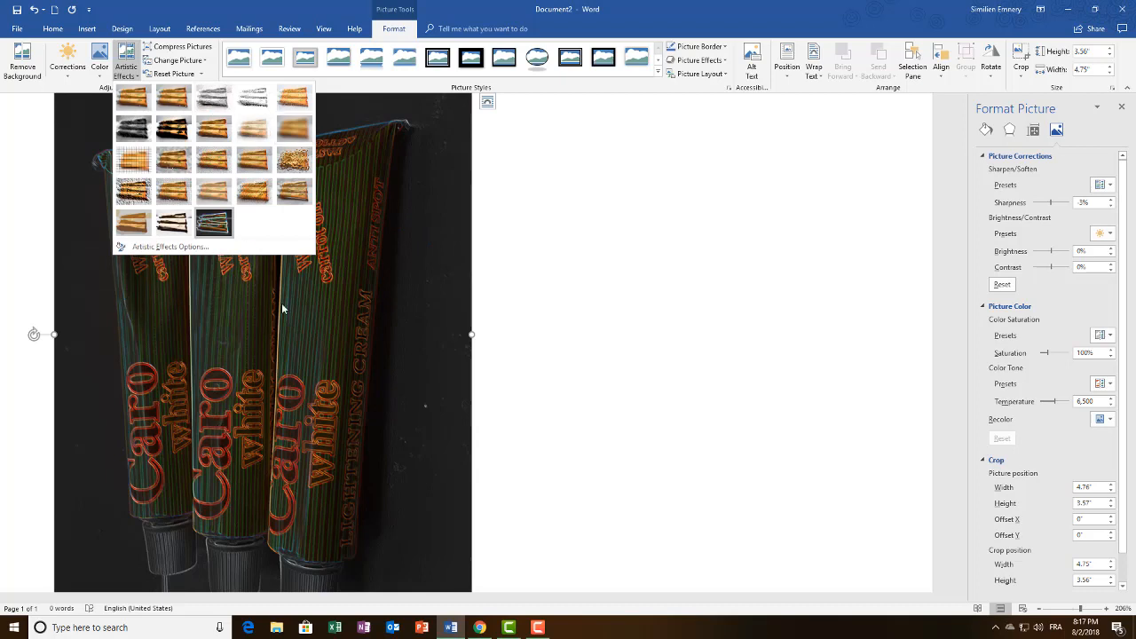
left_click(533, 210)
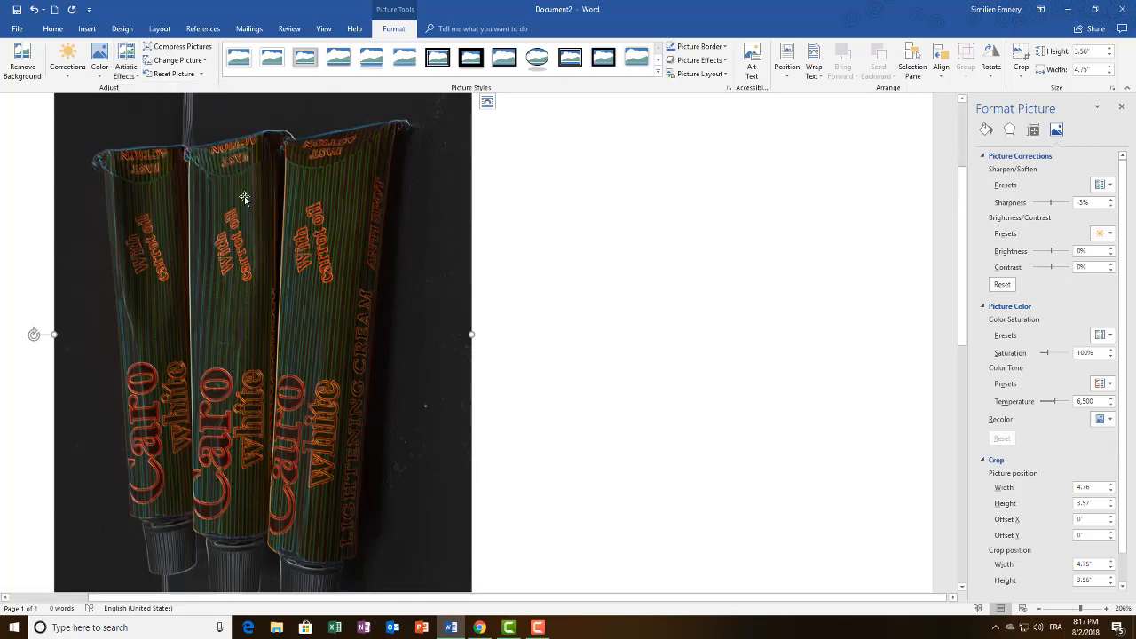
Step: Select the Web (150 ppi) resolution in the Compress Pictures options and cancel the compression
left_click(182, 49)
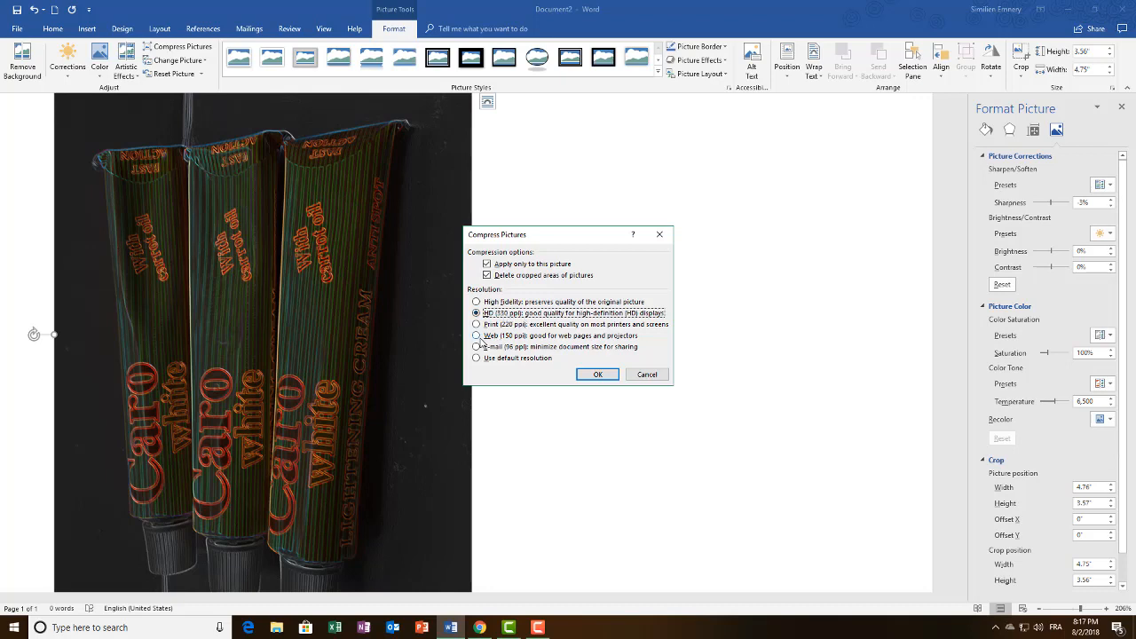
left_click(476, 335)
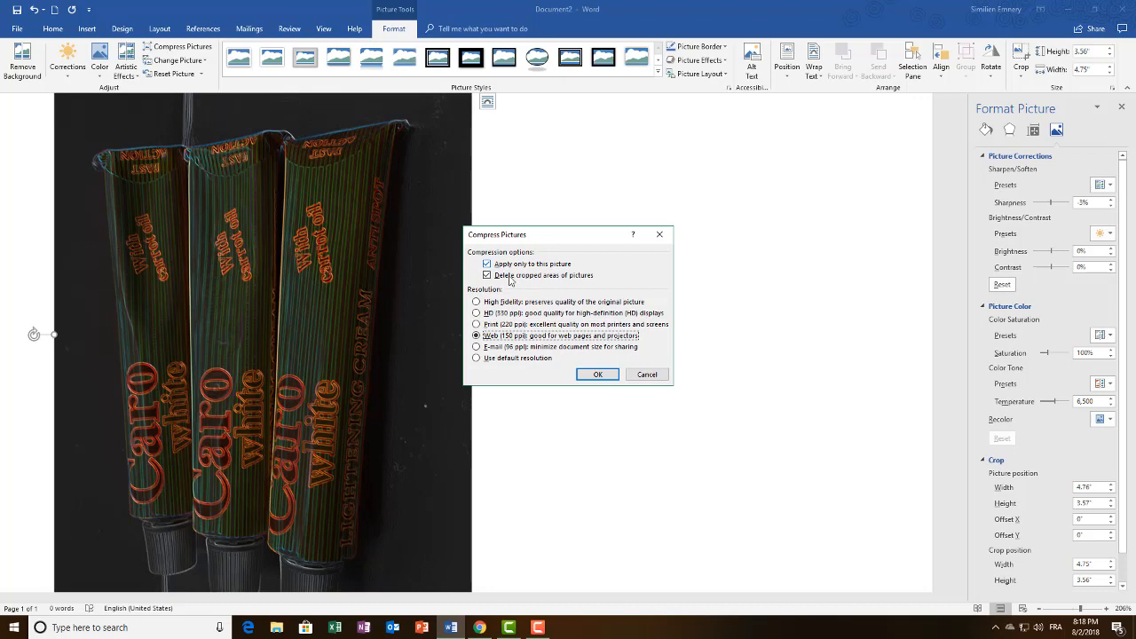
left_click(649, 376)
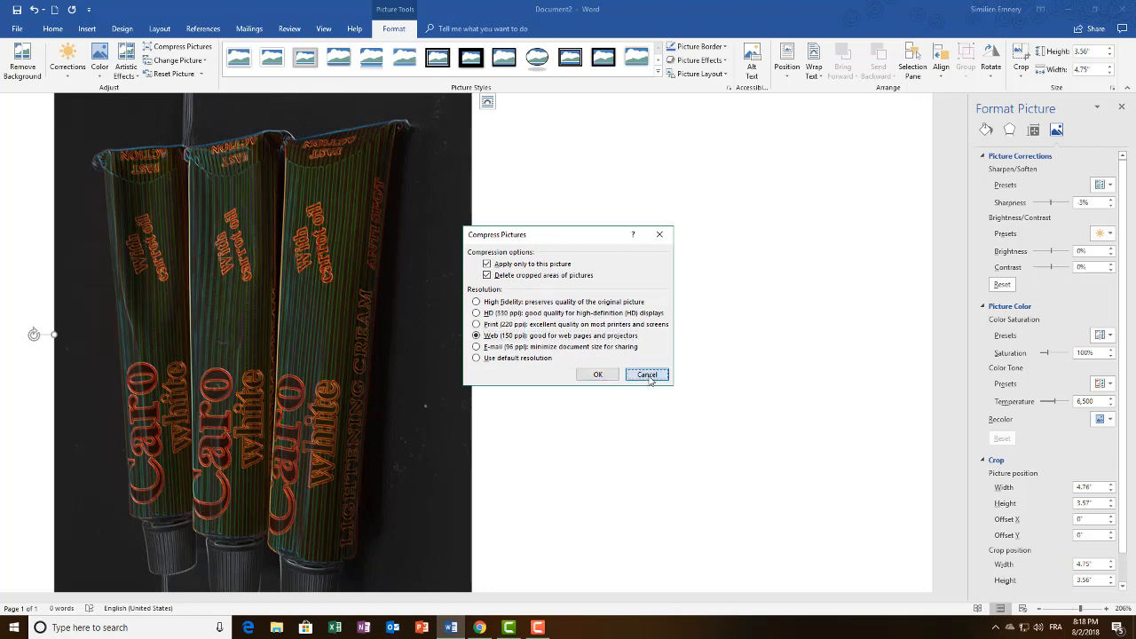
Step: Replace the tubes picture with the consulate directory web page screenshot from a file and look over the new picture
left_click(206, 62)
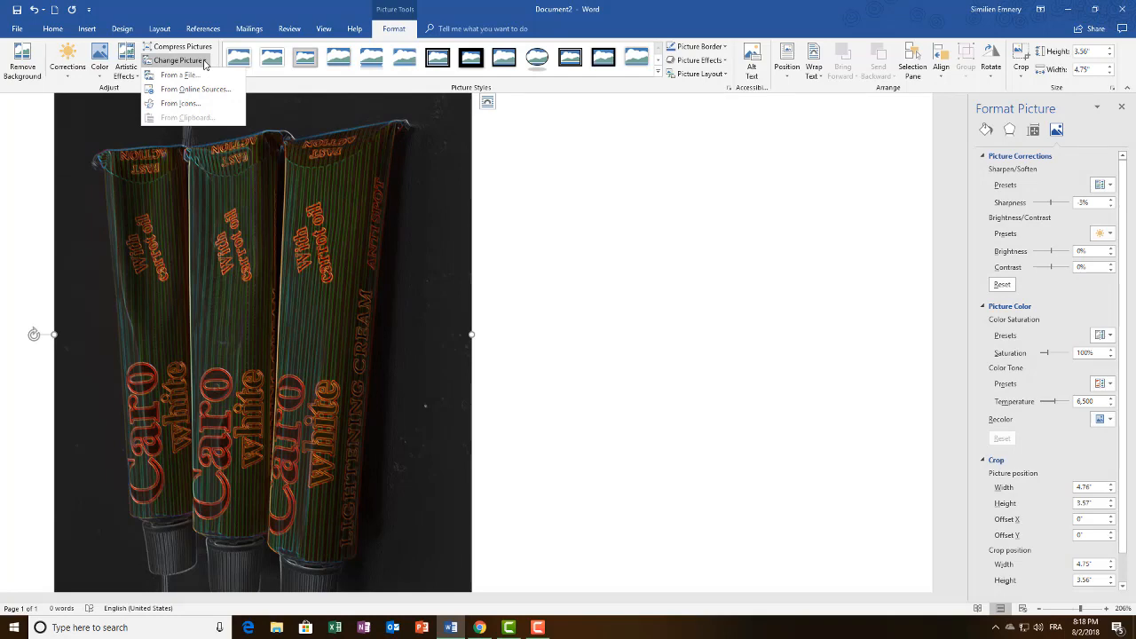
left_click(172, 78)
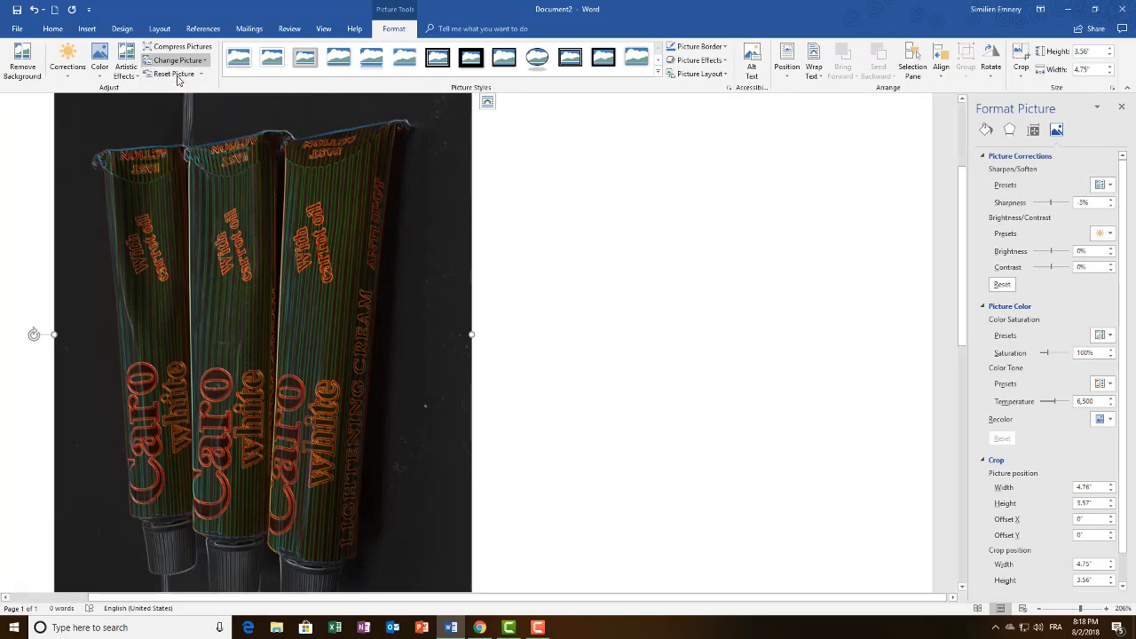
double_click(514, 316)
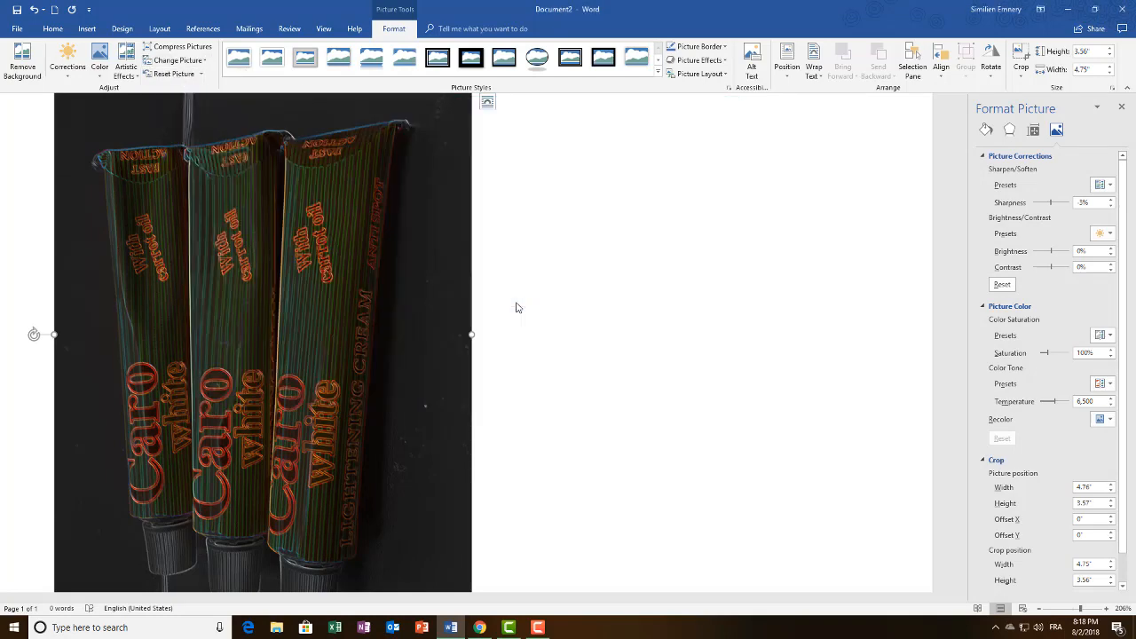
scroll(252, 335, "down", 3)
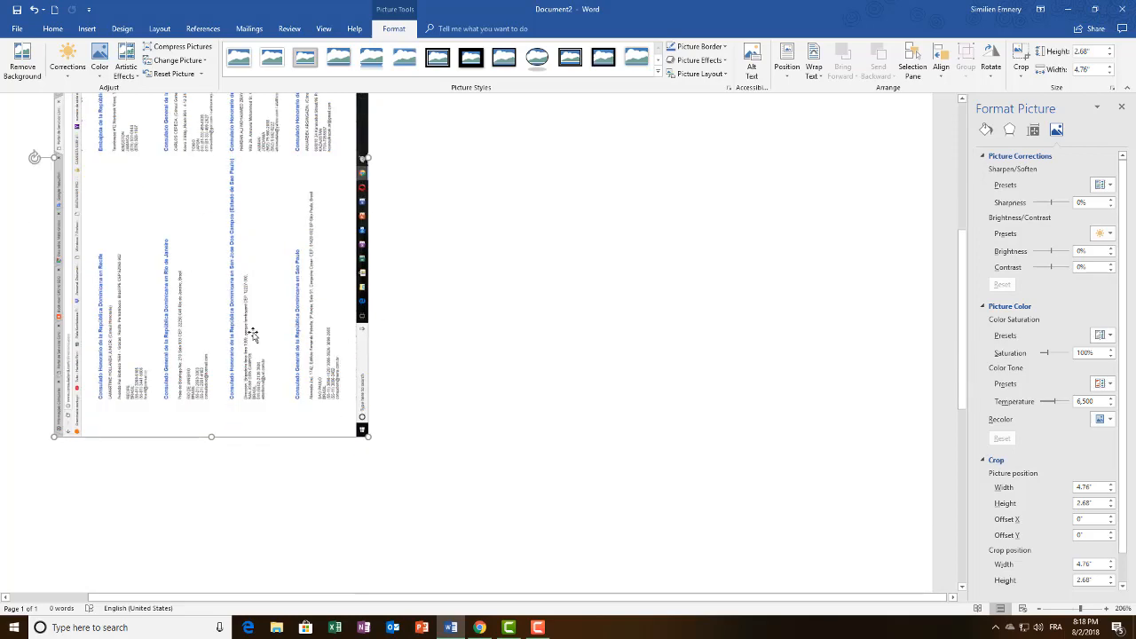
scroll(254, 333, "up", 6)
scroll(255, 334, "down", 2)
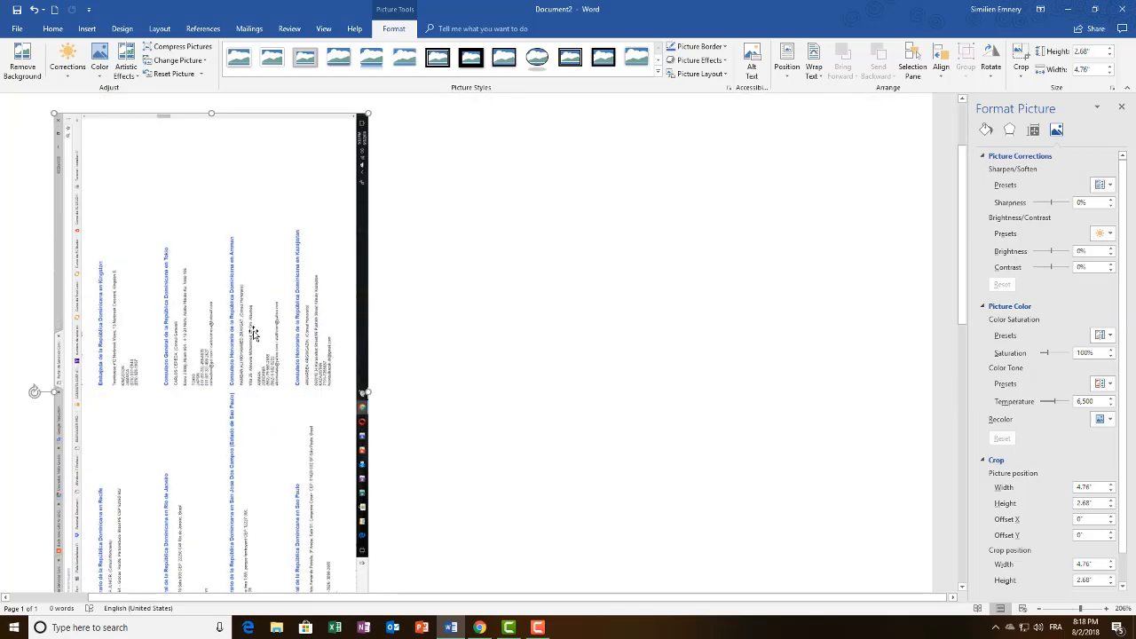
scroll(255, 334, "down", 2)
scroll(254, 332, "up", 1)
scroll(258, 329, "up", 1)
scroll(303, 306, "up", 2)
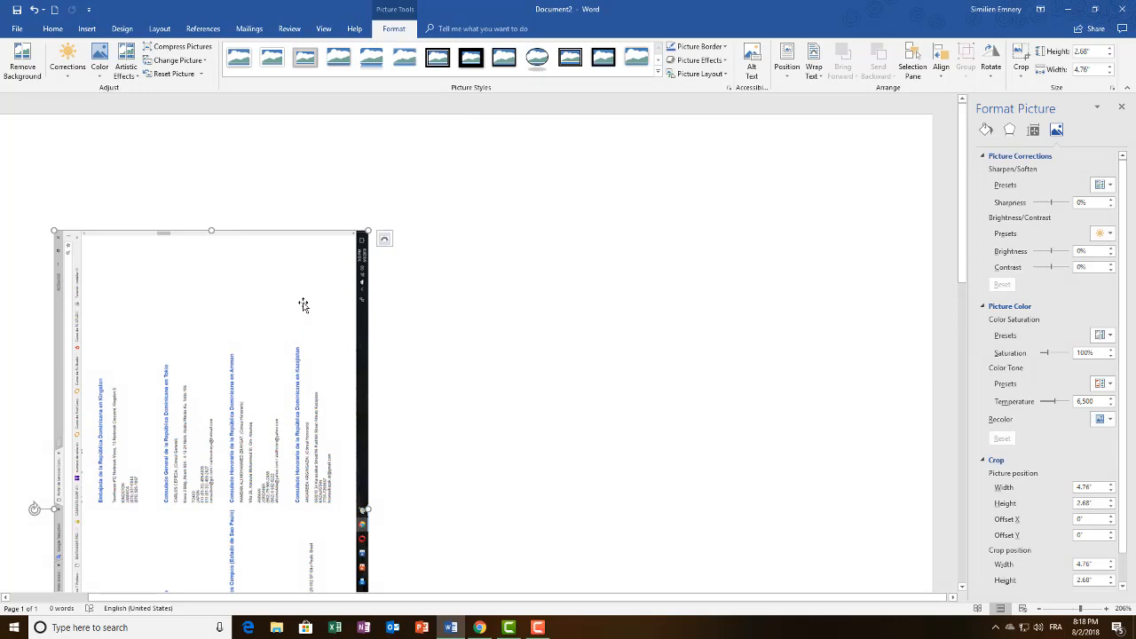
Step: Reset the consulate screenshot's formatting and restore its original size with Reset Picture & Size
left_click(201, 76)
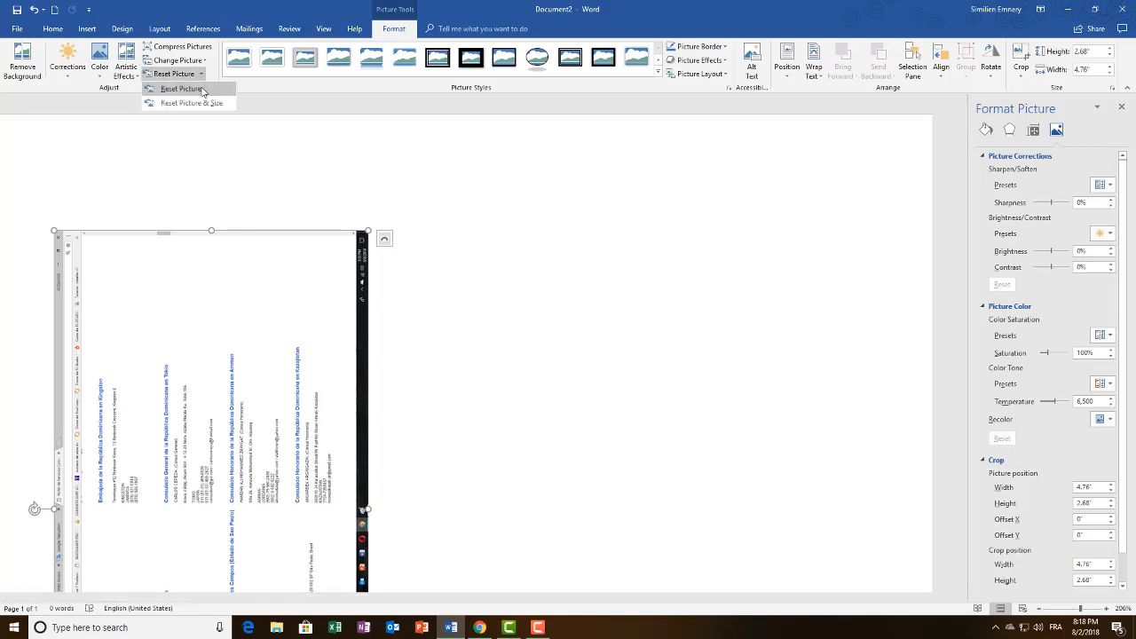
left_click(203, 89)
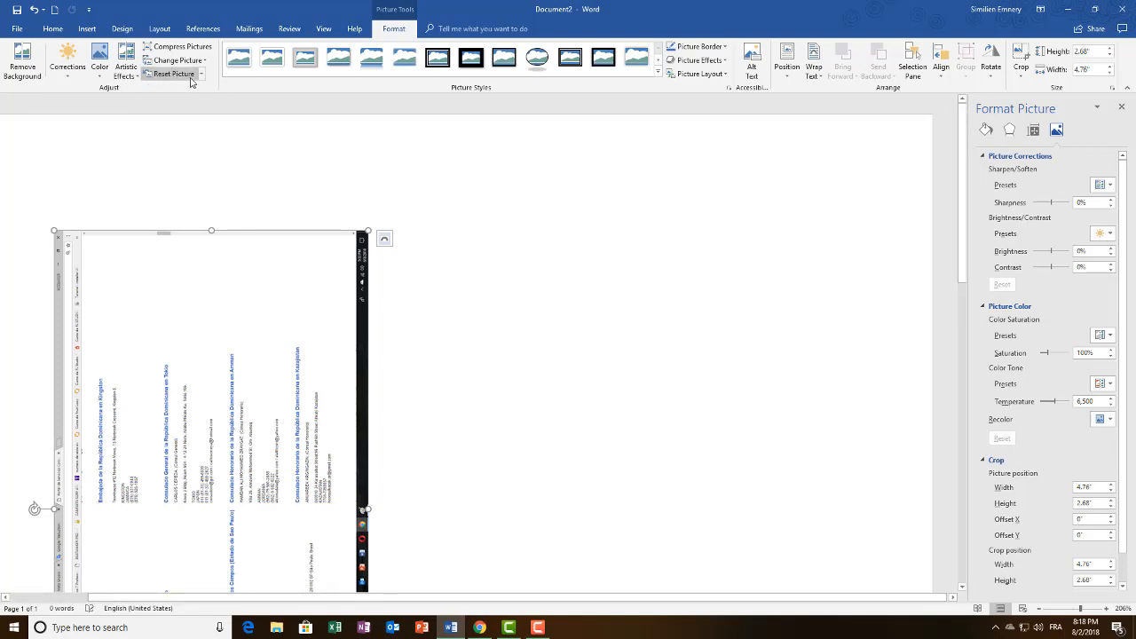
left_click(202, 78)
left_click(209, 103)
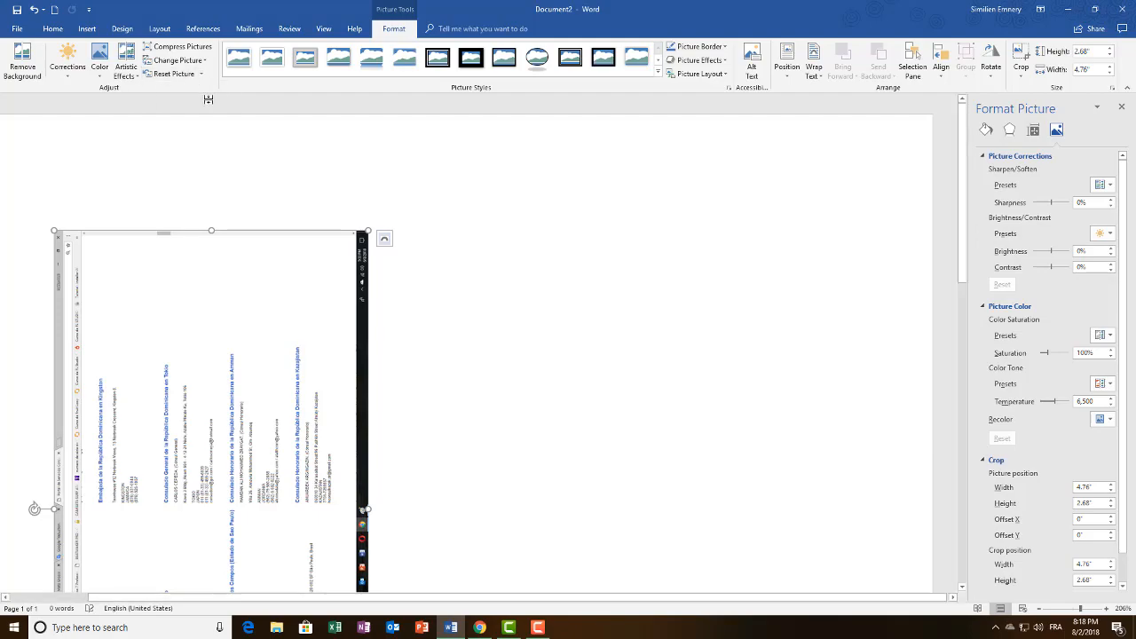
left_click(202, 77)
left_click(209, 103)
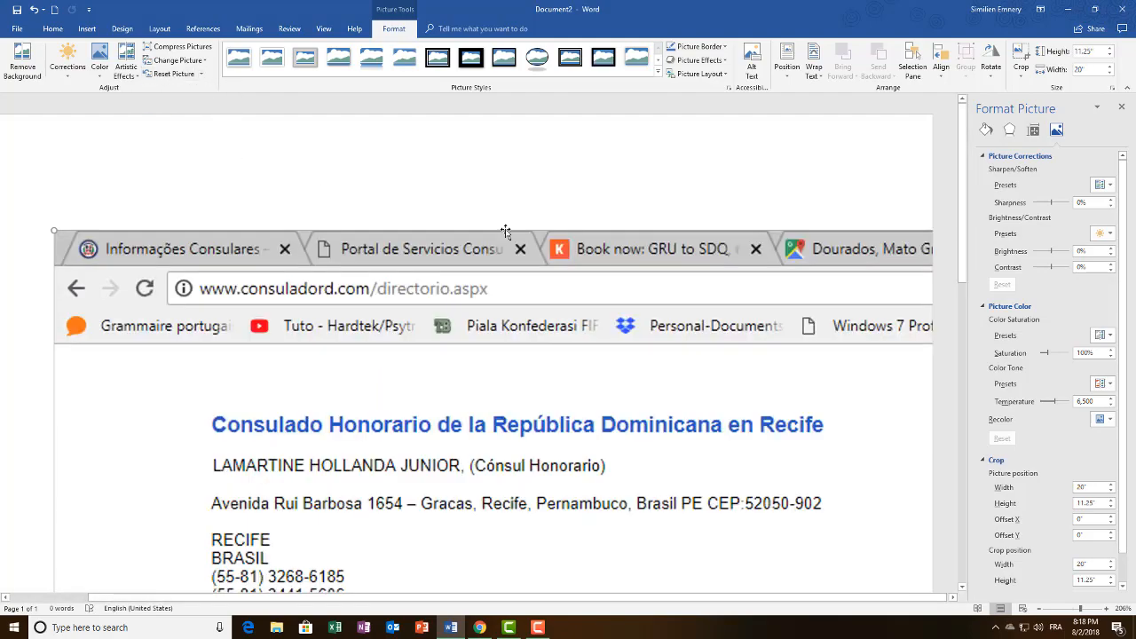
scroll(603, 254, "down", 3)
scroll(532, 222, "up", 3)
left_click(201, 74)
left_click(195, 89)
Step: Delete the consulate screenshot and insert the picture images.jpg from the Pictures folder
key("Delete")
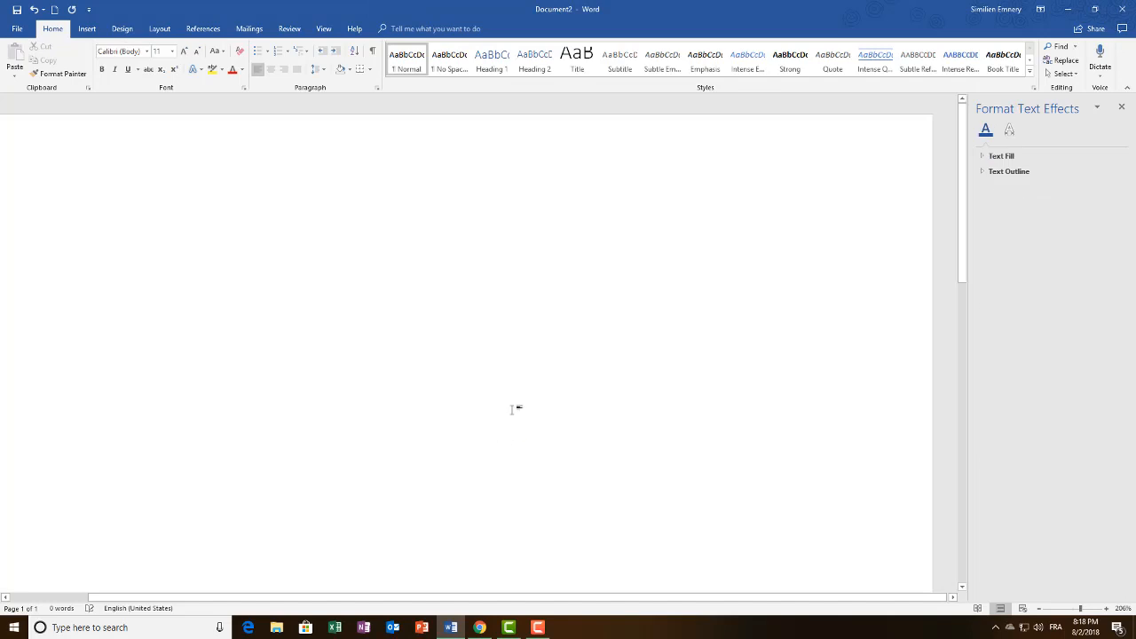
left_click(87, 29)
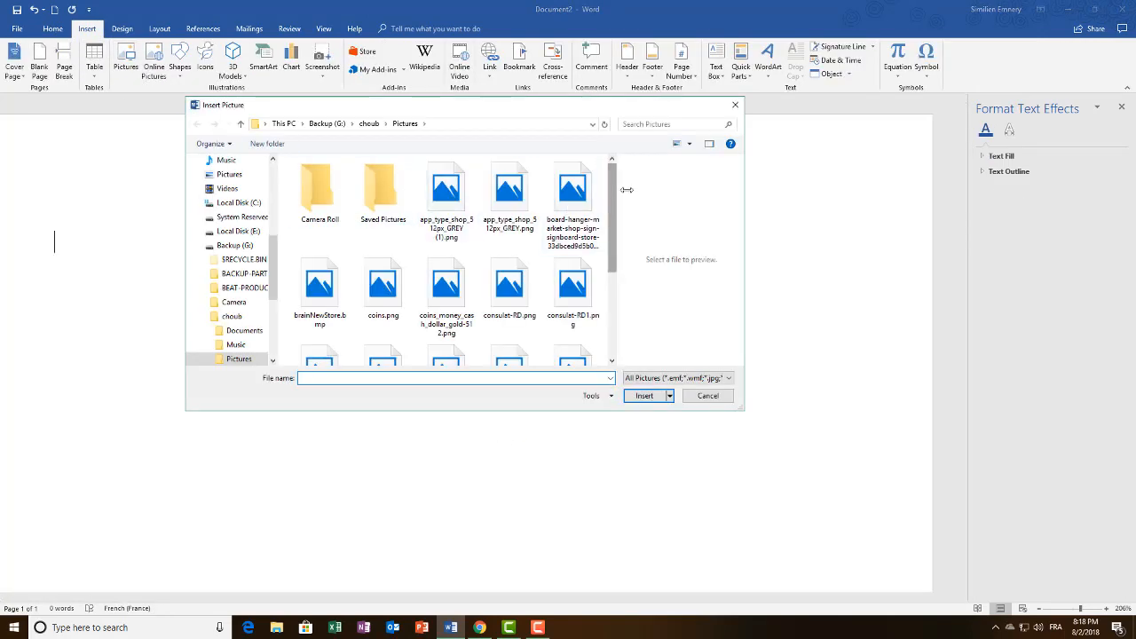
scroll(603, 255, "down", 1)
scroll(604, 255, "down", 2)
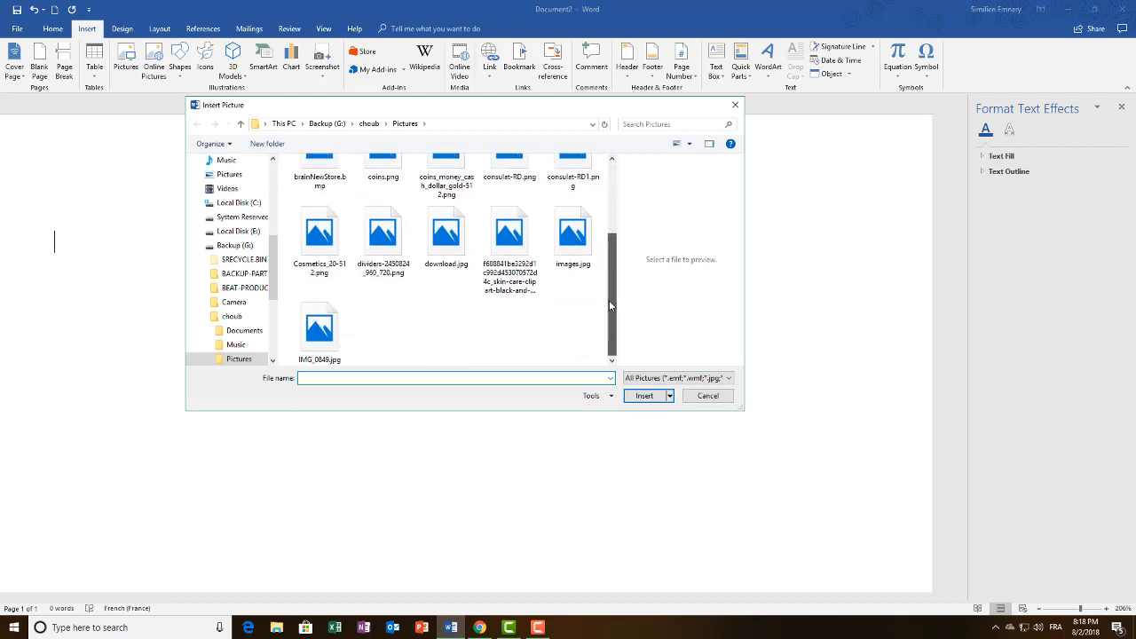
double_click(572, 235)
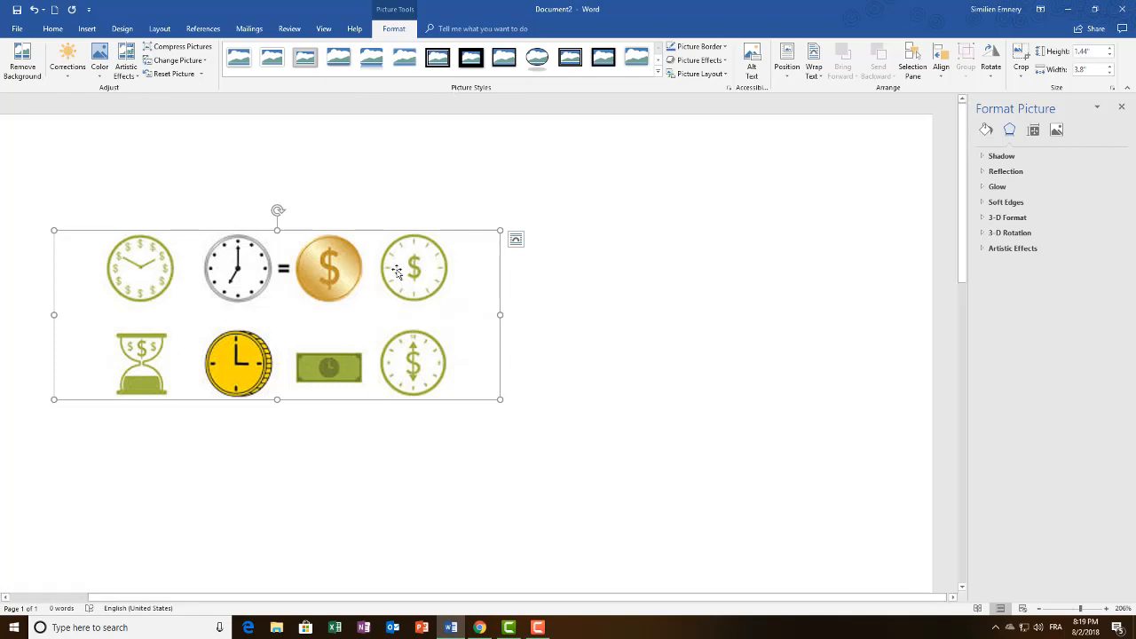
Step: Delete the picture with the clock and dollar icons from the page
key("Delete")
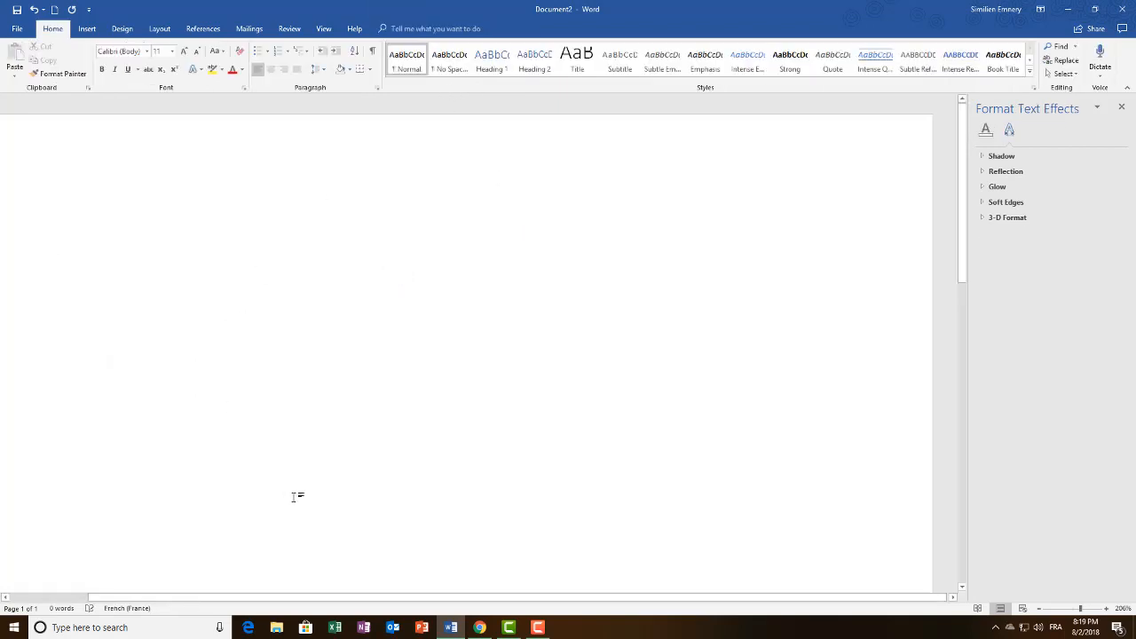
left_click(276, 628)
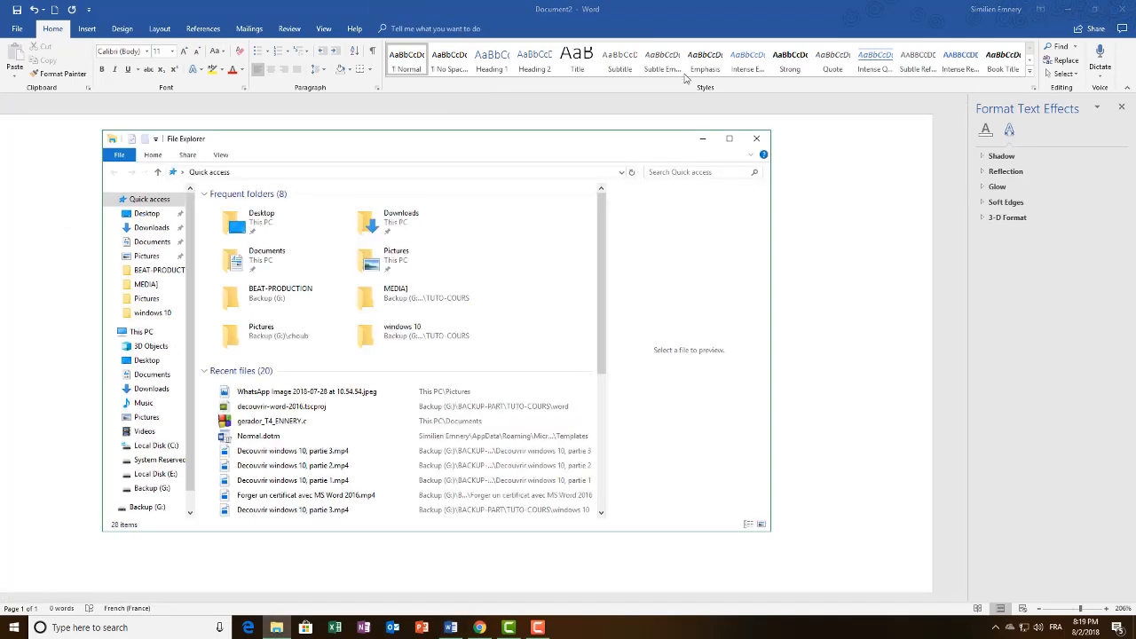
left_click(757, 140)
Step: Browse for a picture to insert in Backup (G:) under BACKUP-PART, document, MEUS-DOCUMENTOS, MY-DOC-LAPTAOP, PICTURES
left_click(86, 28)
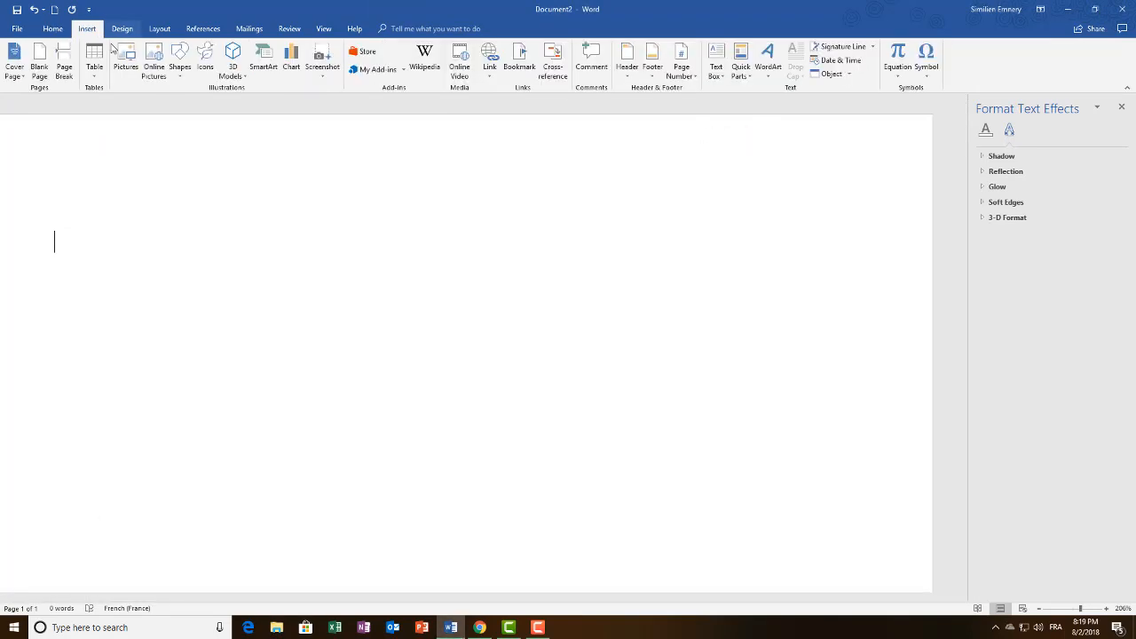
left_click(125, 63)
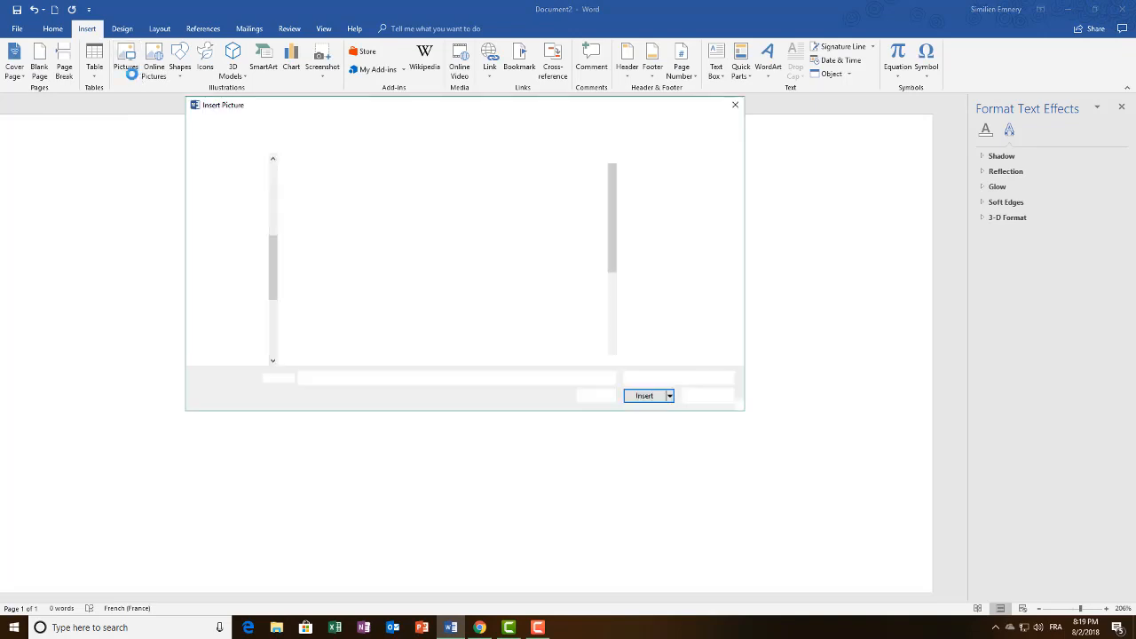
left_click(234, 245)
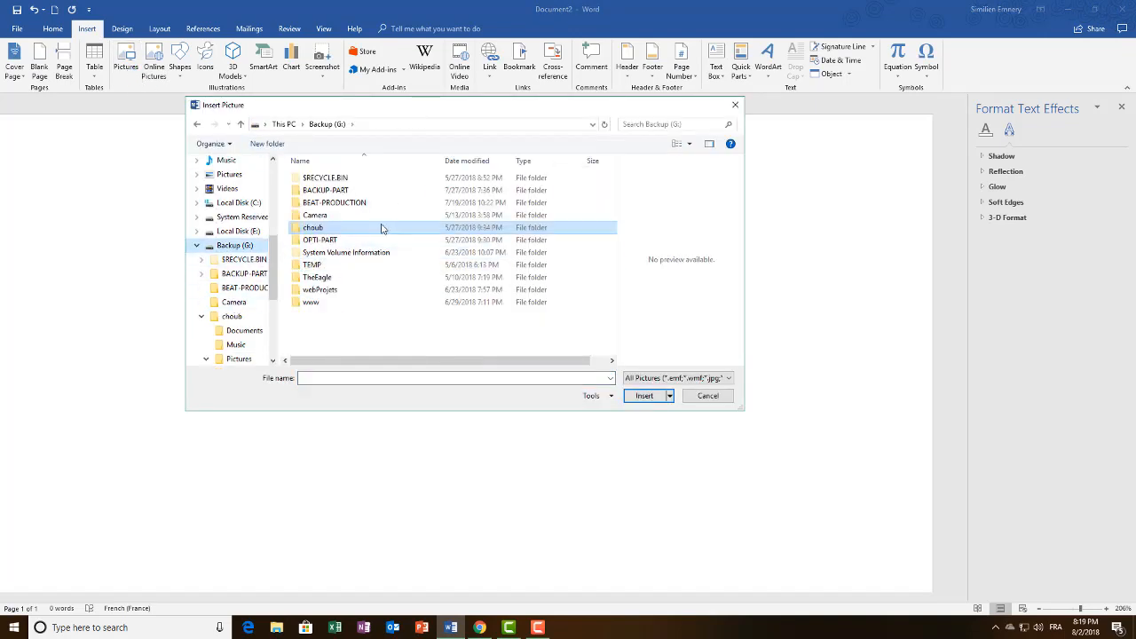
double_click(330, 189)
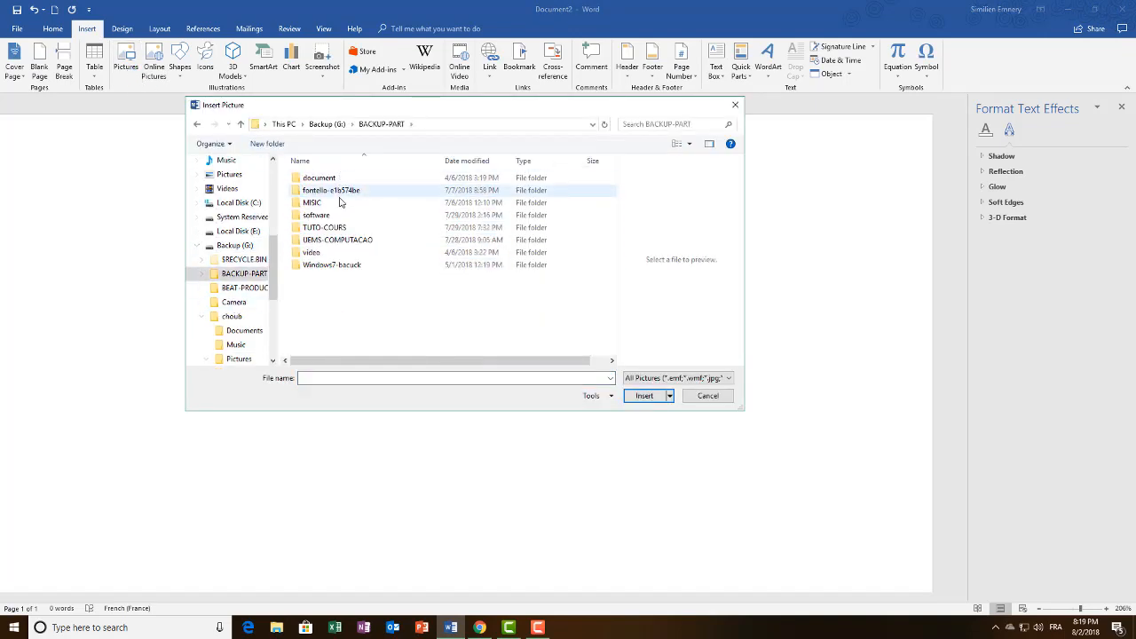
double_click(335, 178)
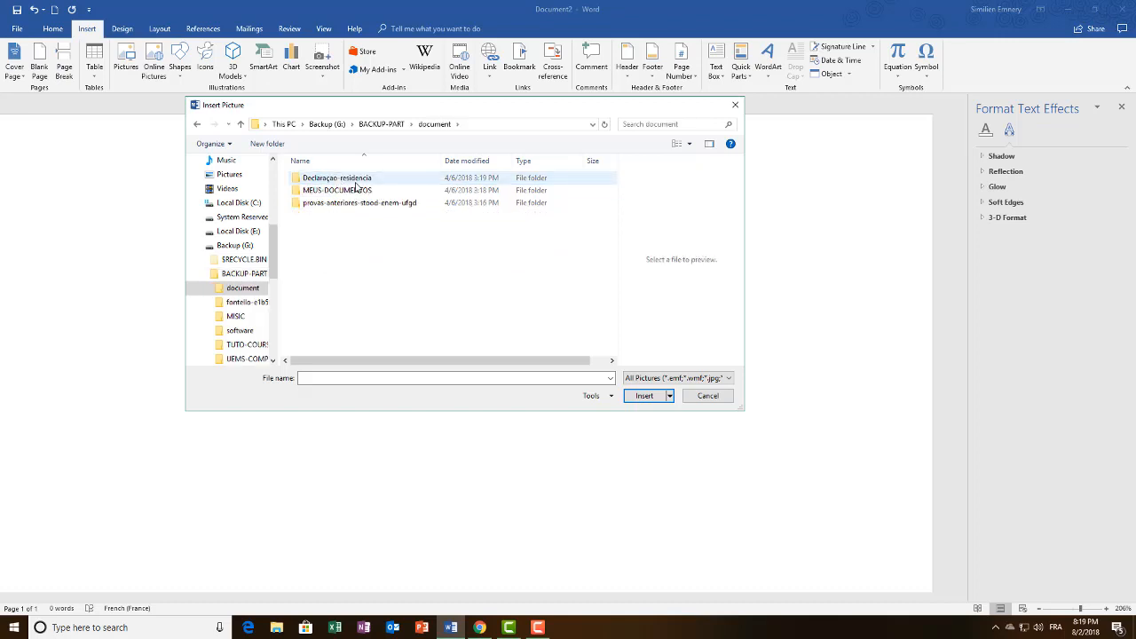
double_click(355, 189)
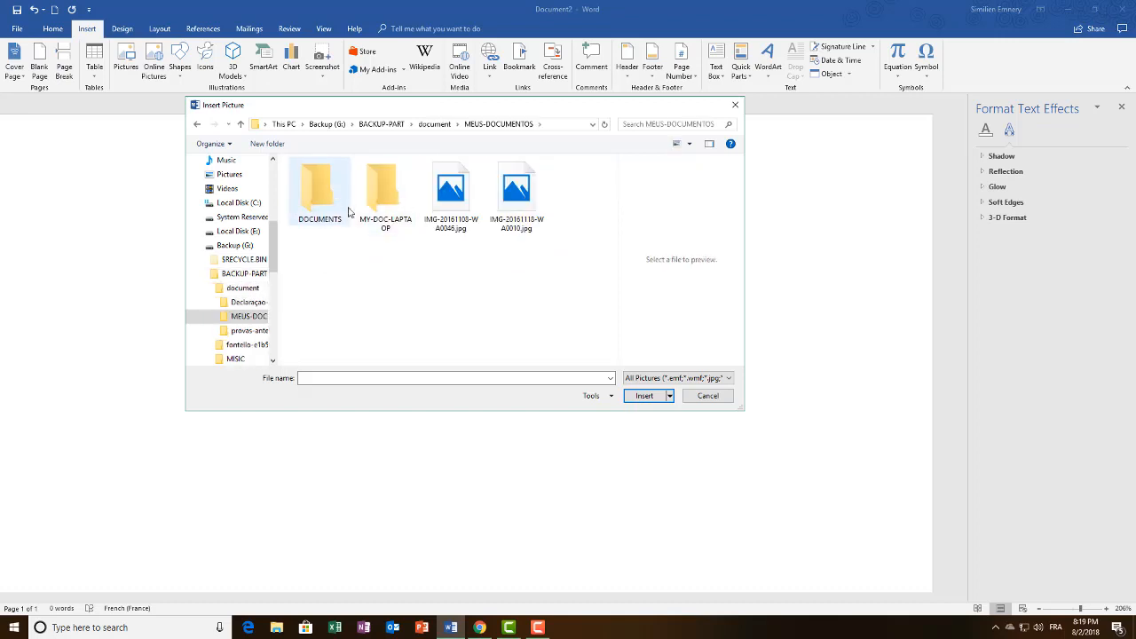
double_click(383, 191)
double_click(349, 190)
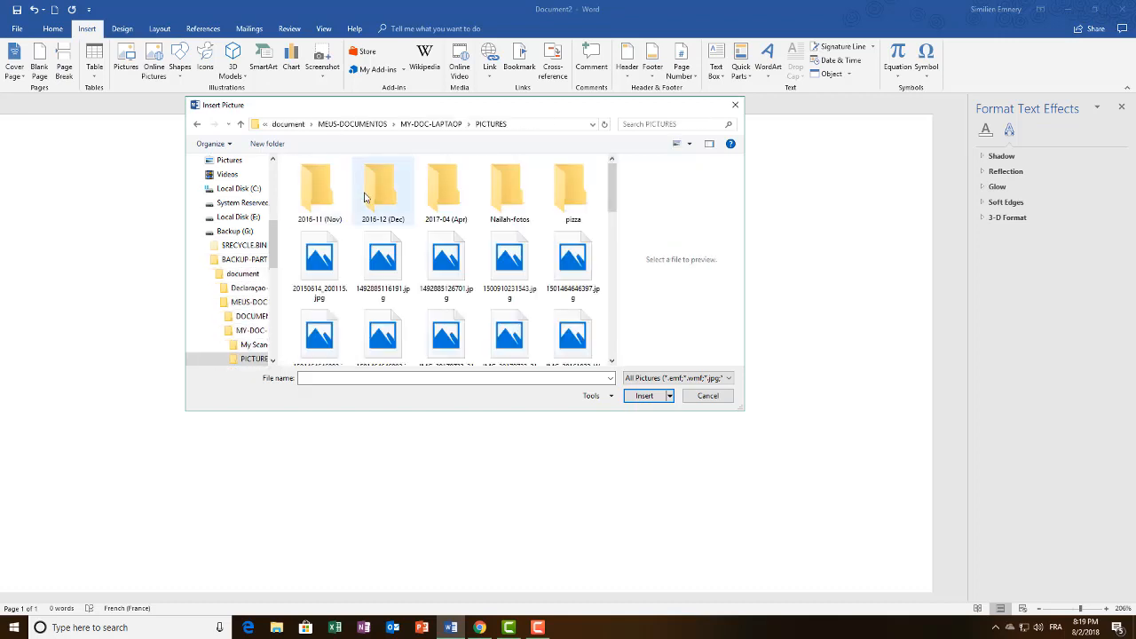
Step: Insert IMG_20170723_211156.jpg from the PICTURES folder, look it over, and delete it again
left_click(520, 258)
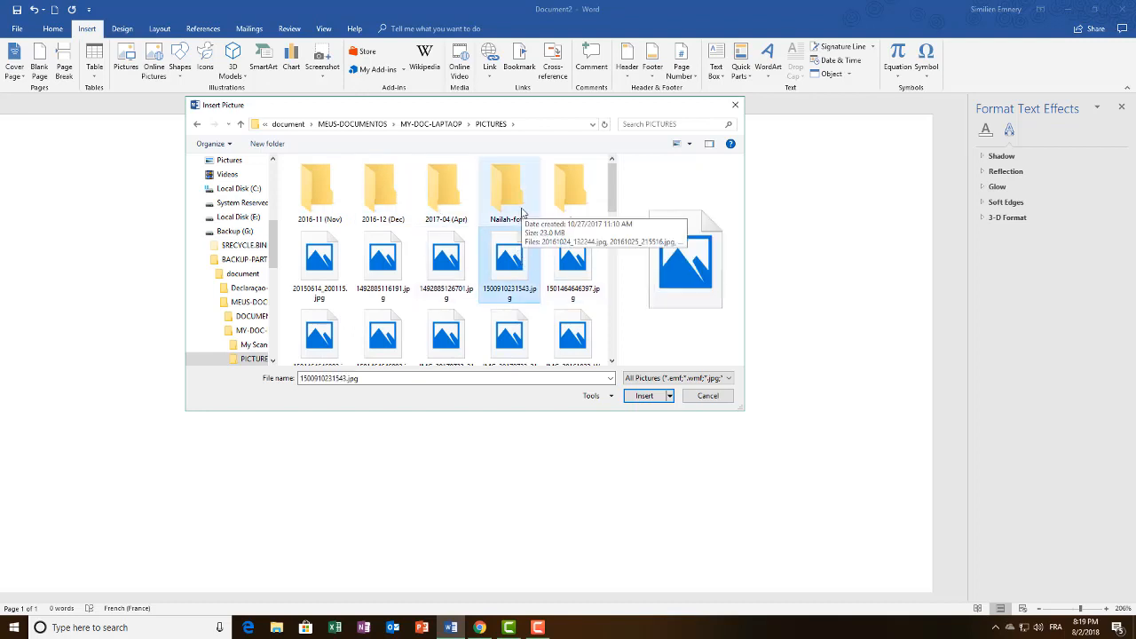
scroll(521, 213, "down", 1)
double_click(507, 249)
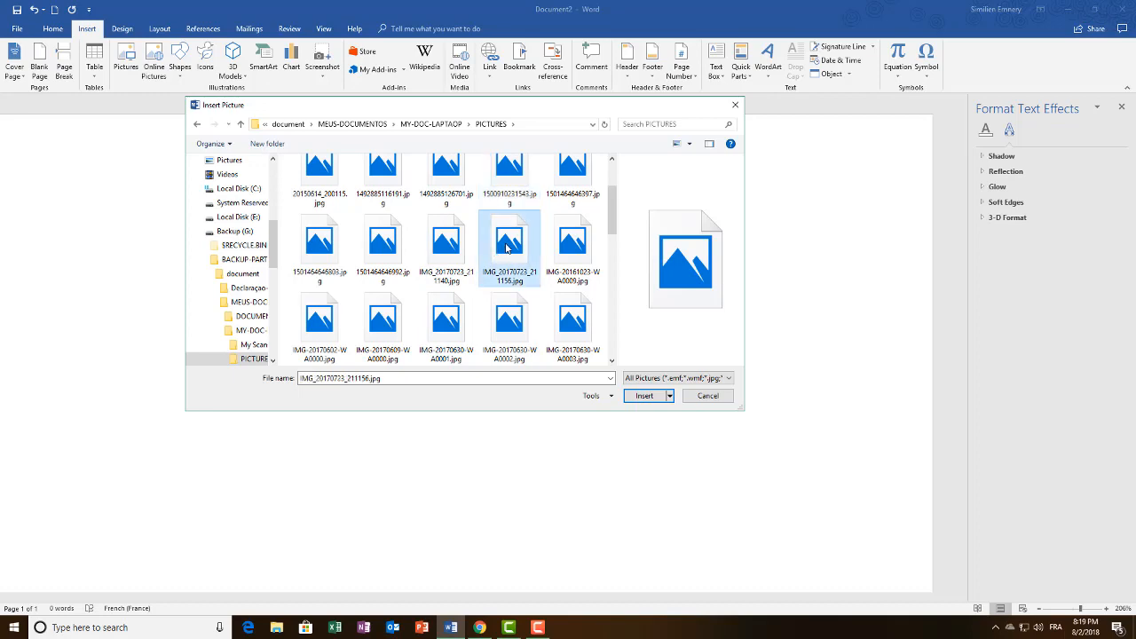
scroll(541, 245, "down", 8)
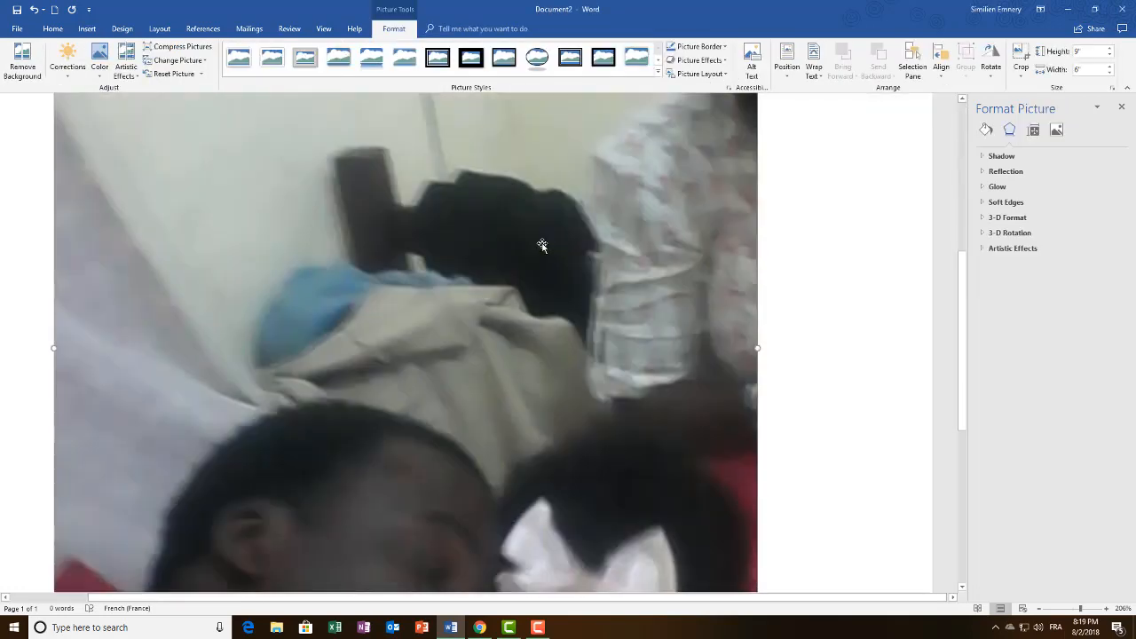
scroll(541, 246, "up", 4)
scroll(541, 246, "up", 5)
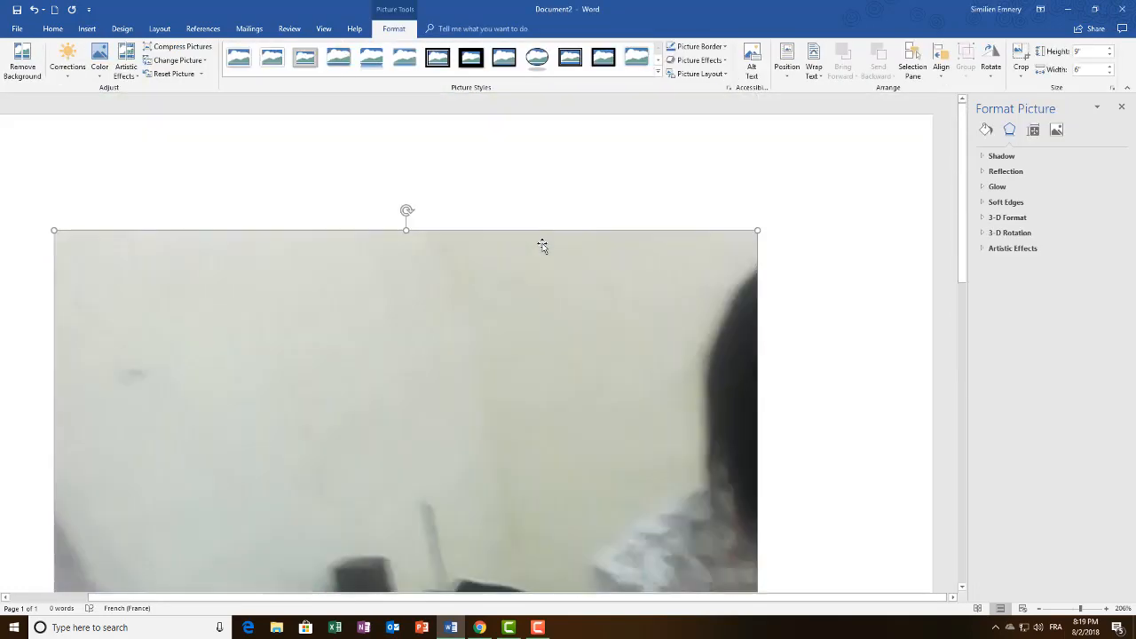
key("Delete")
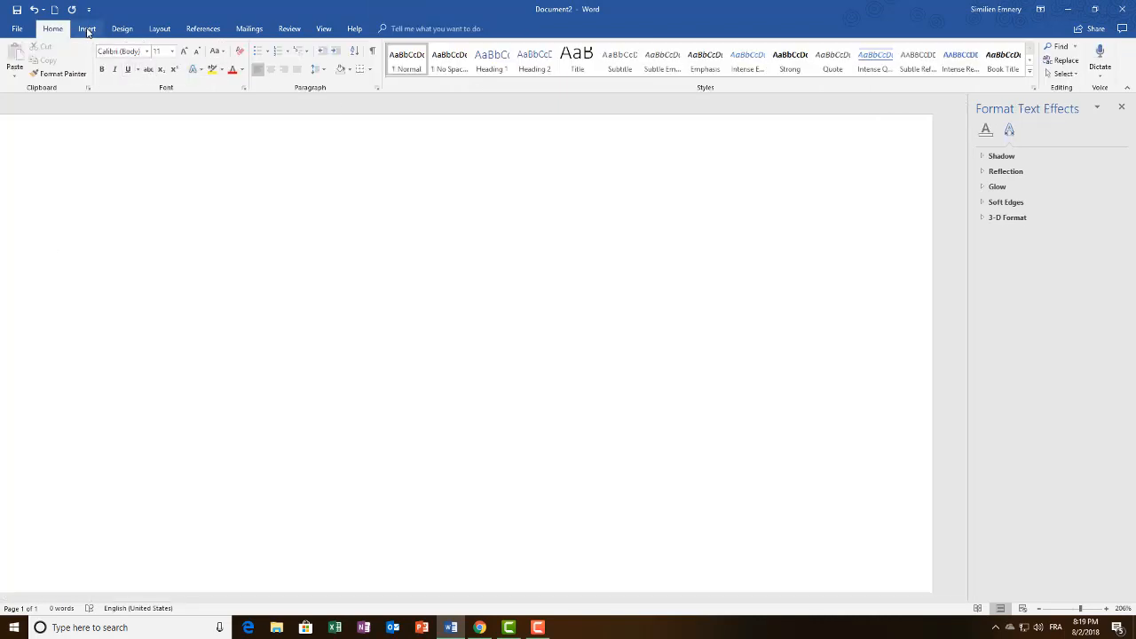
Step: Insert the photo of a man holding a child on a sofa from the PICTURES folder
left_click(86, 28)
left_click(133, 74)
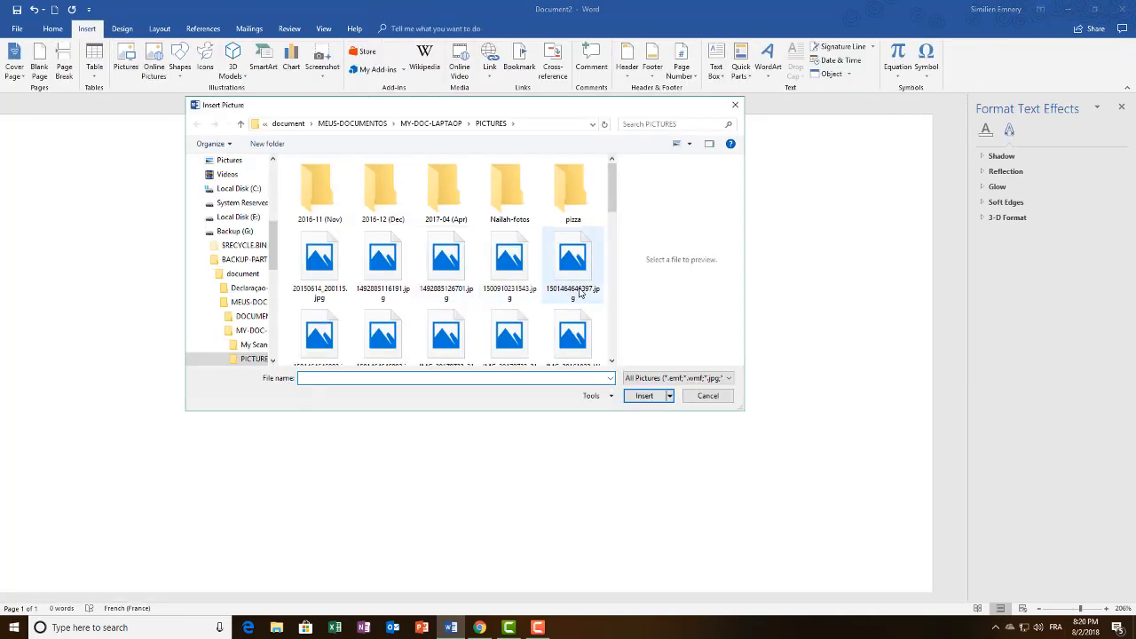
scroll(530, 219, "down", 5)
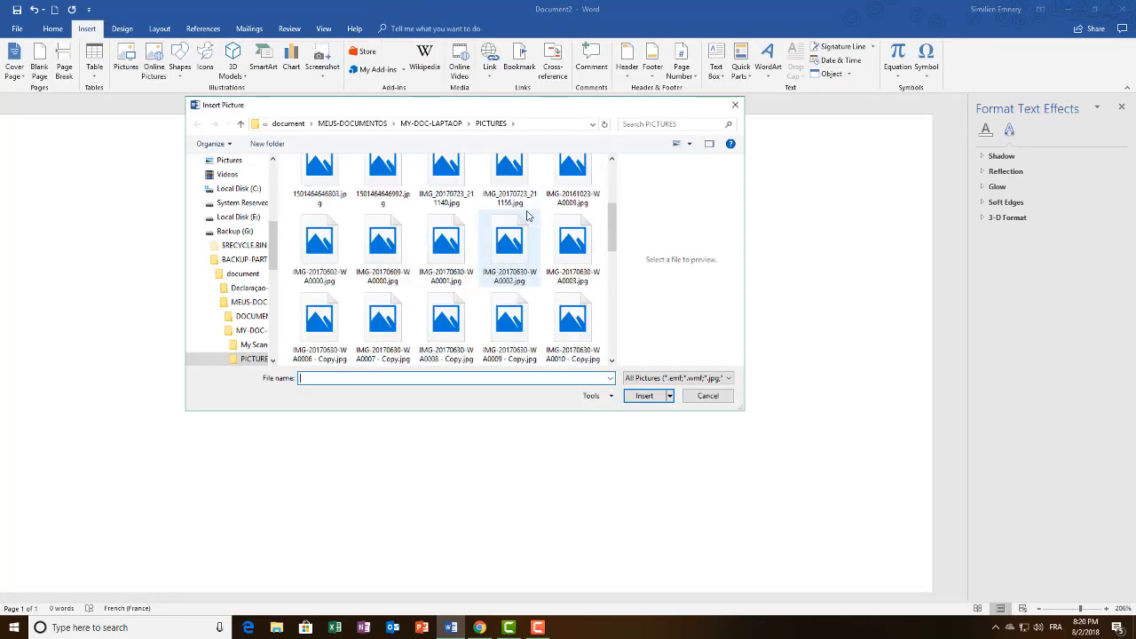
double_click(522, 330)
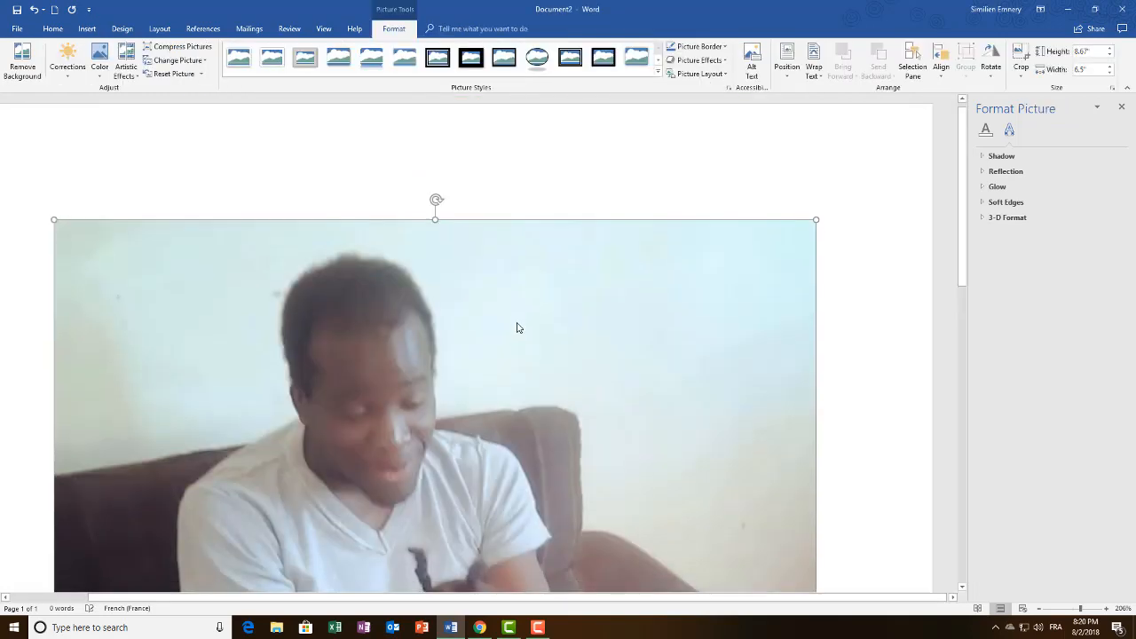
scroll(526, 307, "down", 5)
scroll(527, 305, "up", 3)
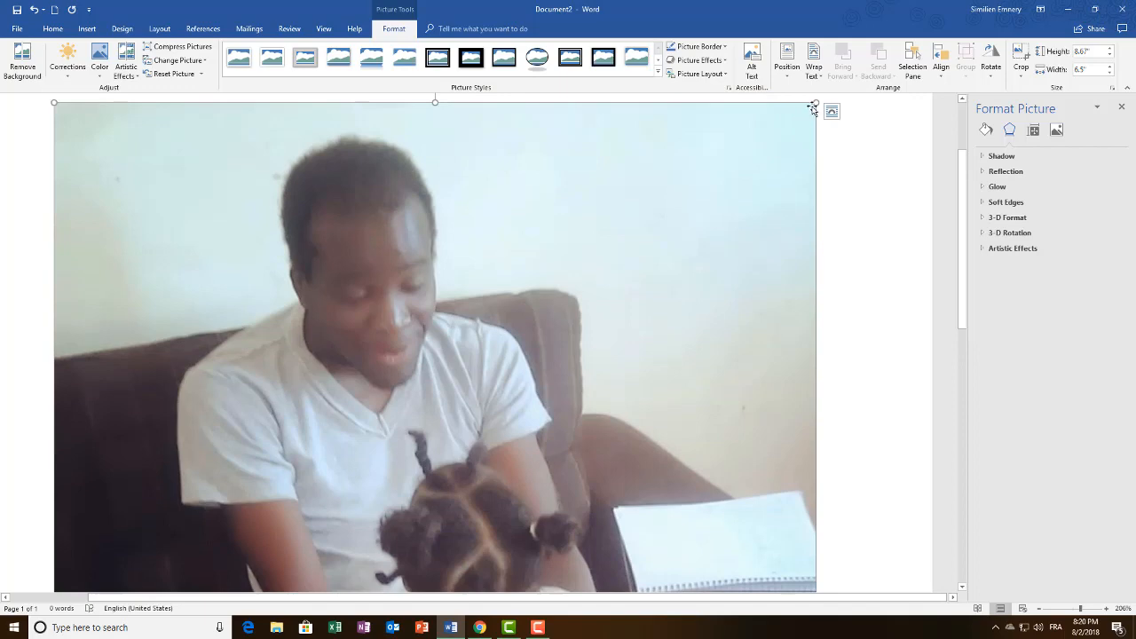
Step: Flip the sofa photo horizontally by resizing and shrink it to 2.63" high by 1.97" wide
left_click_drag(815, 104, 177, 368)
scroll(387, 291, "down", 3)
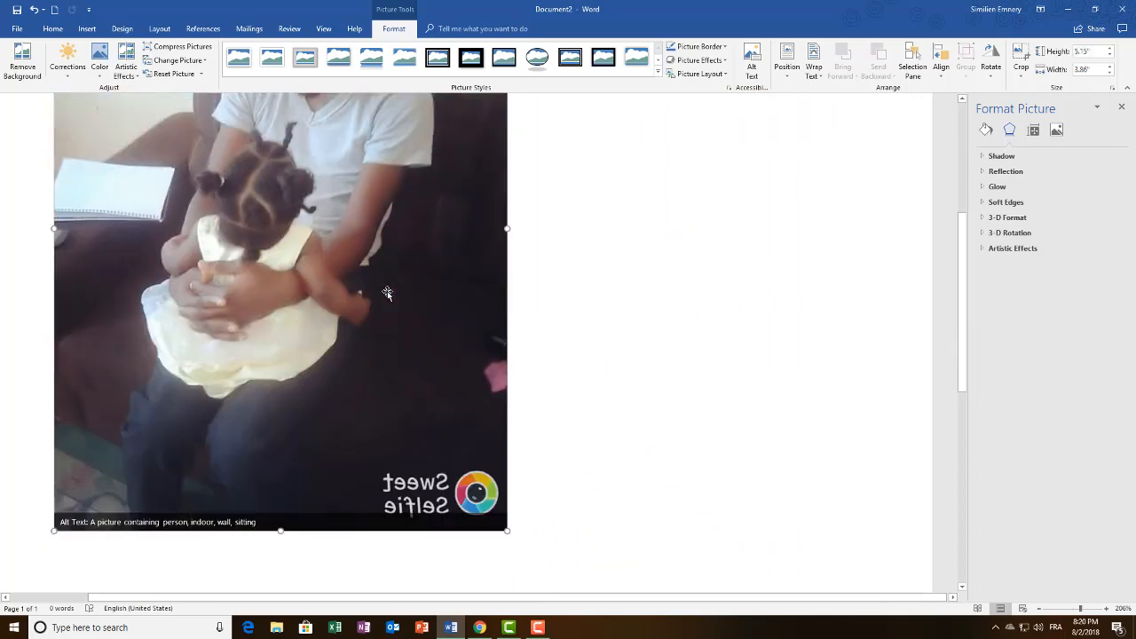
left_click_drag(507, 530, 417, 410)
scroll(496, 268, "up", 2)
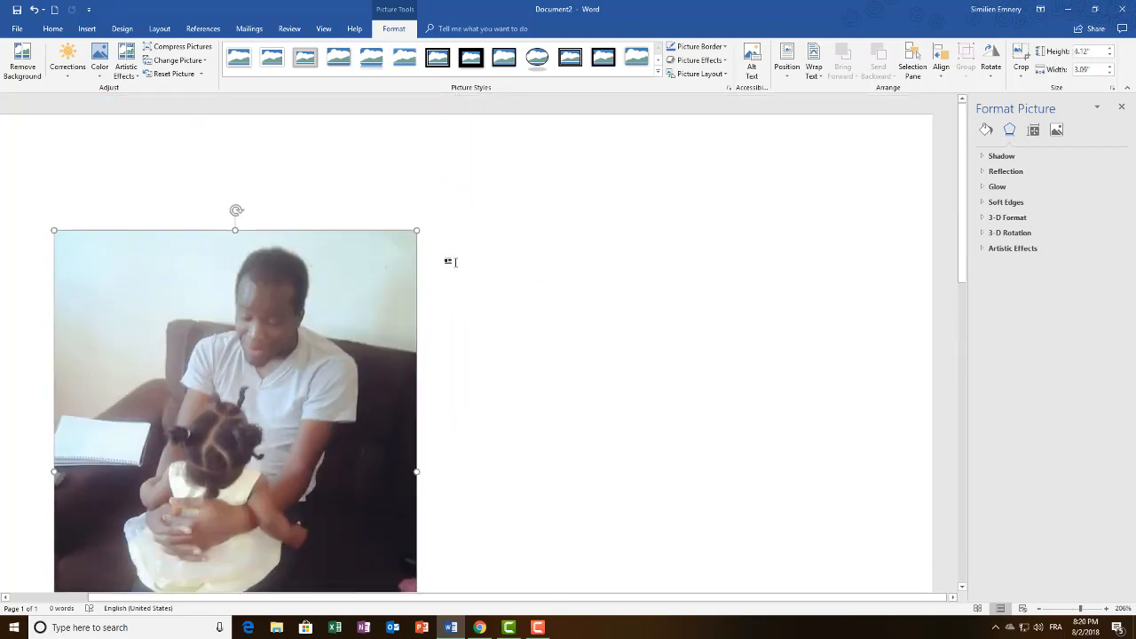
left_click(418, 228)
left_click(404, 245)
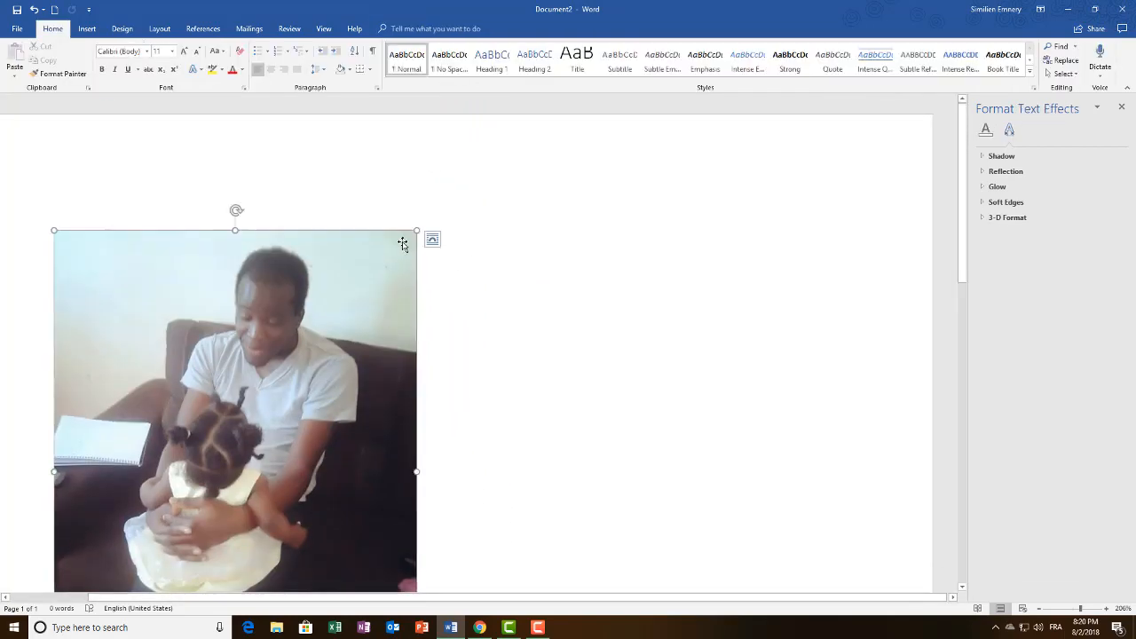
left_click_drag(417, 231, 248, 392)
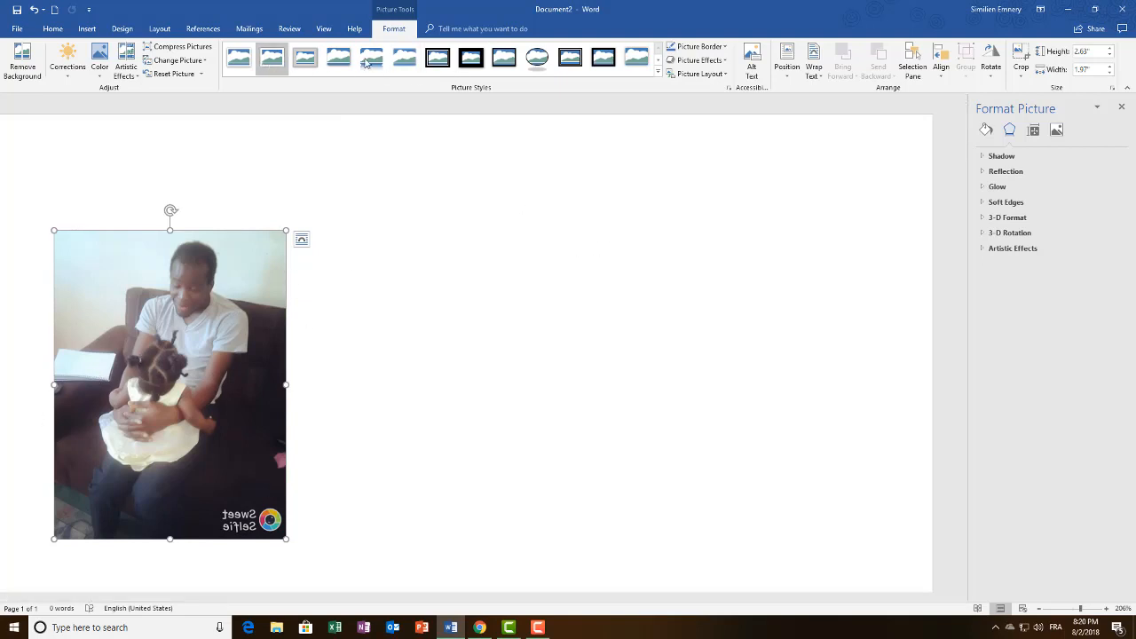
Step: Try to move the inline photo across to the empty right half of the page
left_click_drag(178, 325, 692, 256)
left_click_drag(174, 313, 833, 298)
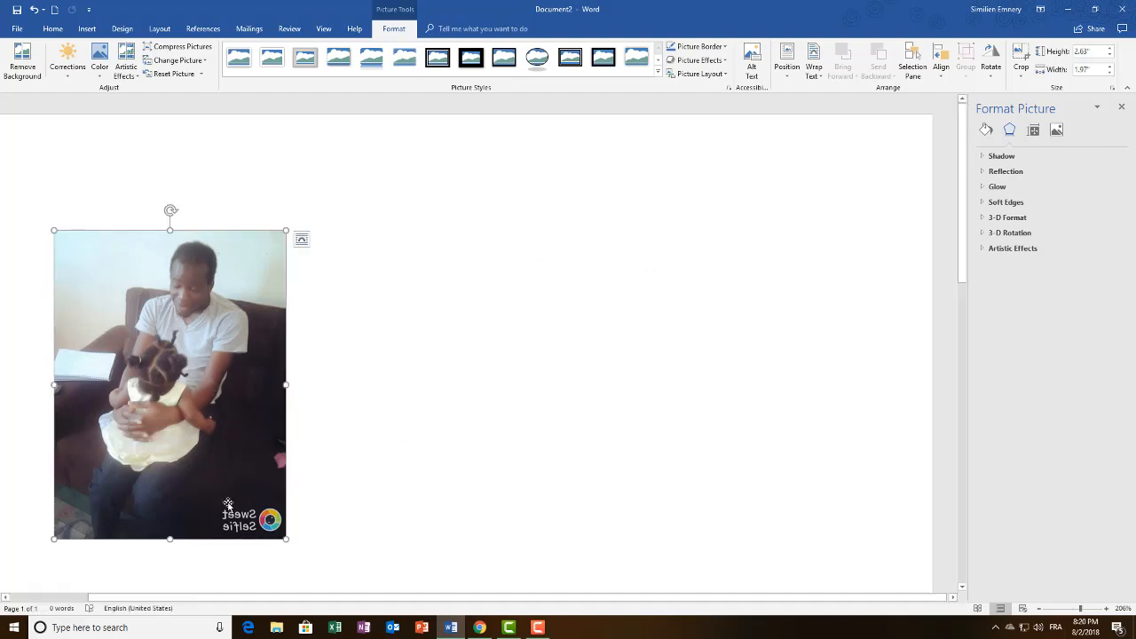
left_click_drag(228, 505, 710, 305)
Step: Set the photo's text wrapping to In Front of Text and move it to the upper middle of the page
left_click(824, 80)
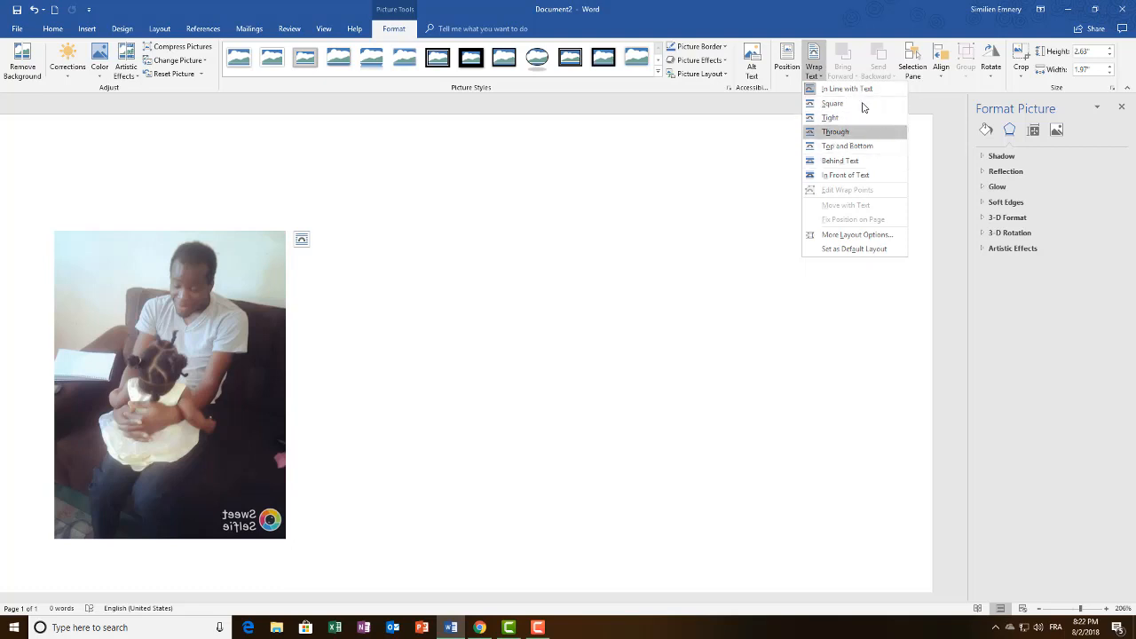
left_click(840, 176)
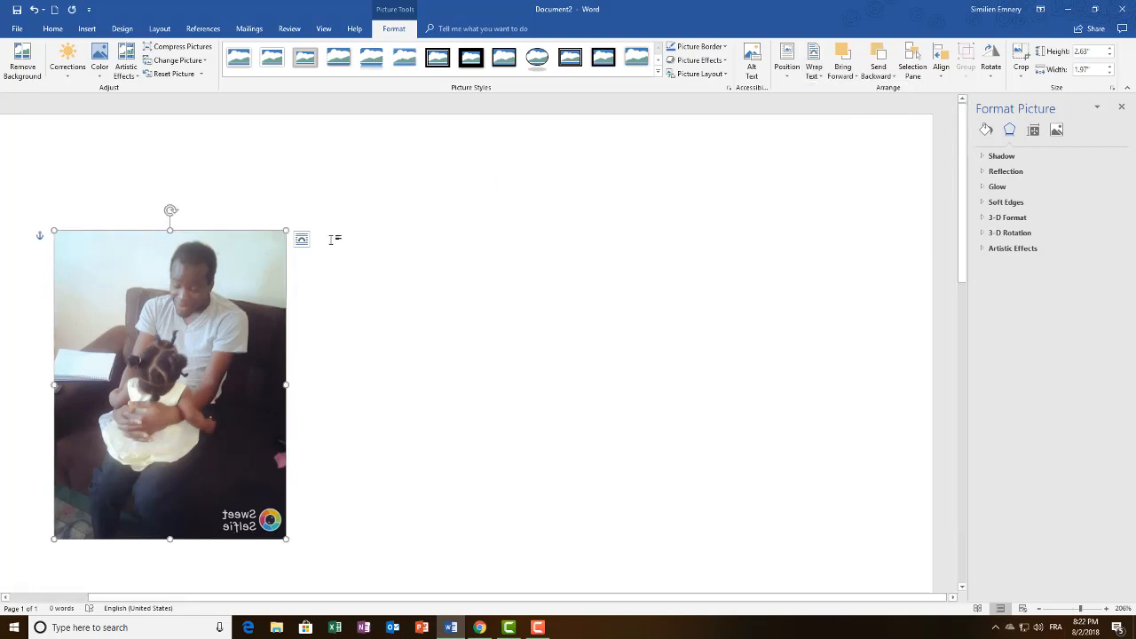
left_click_drag(164, 298, 472, 292)
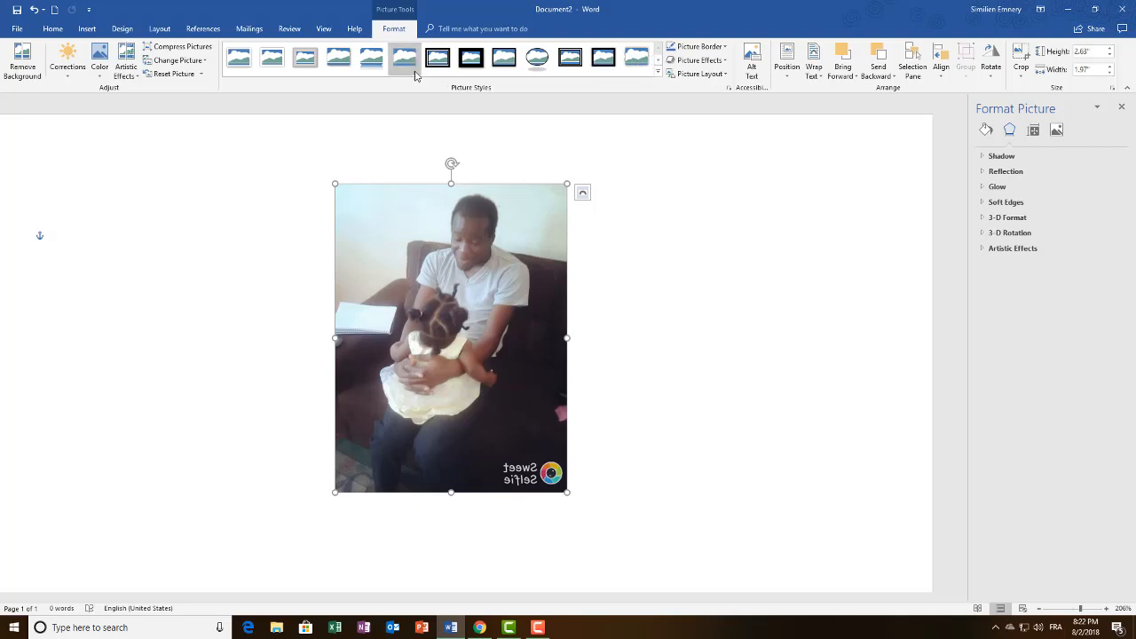
Step: Try the thick black frame, Beveled Oval, Black, compound black frame, simple white frame and drop shadow picture styles on the photo
left_click(463, 66)
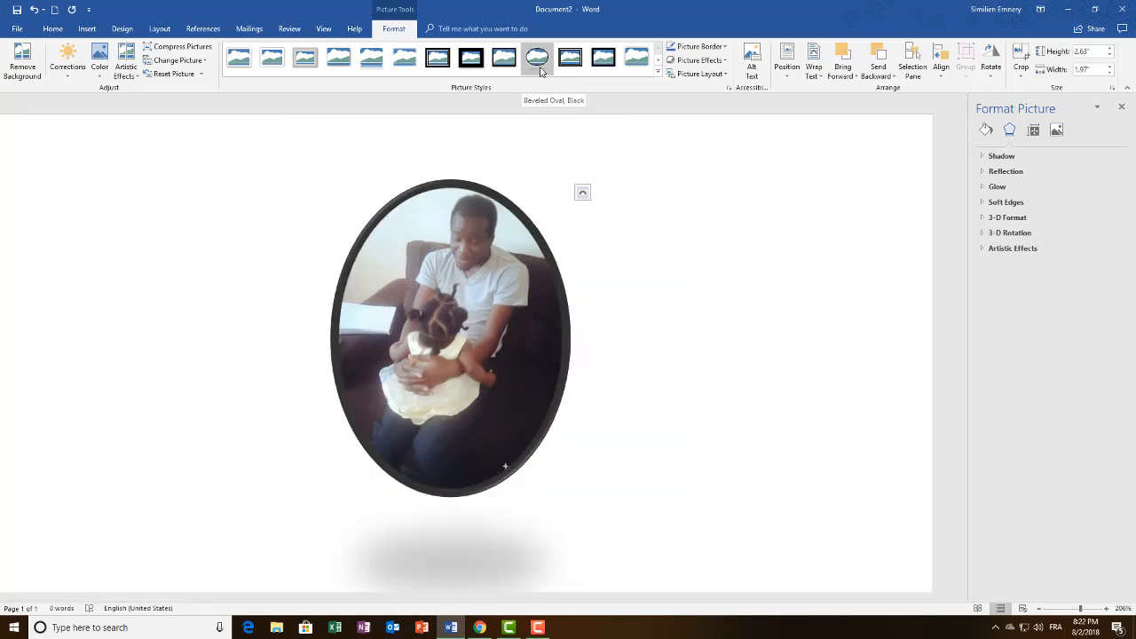
left_click(536, 62)
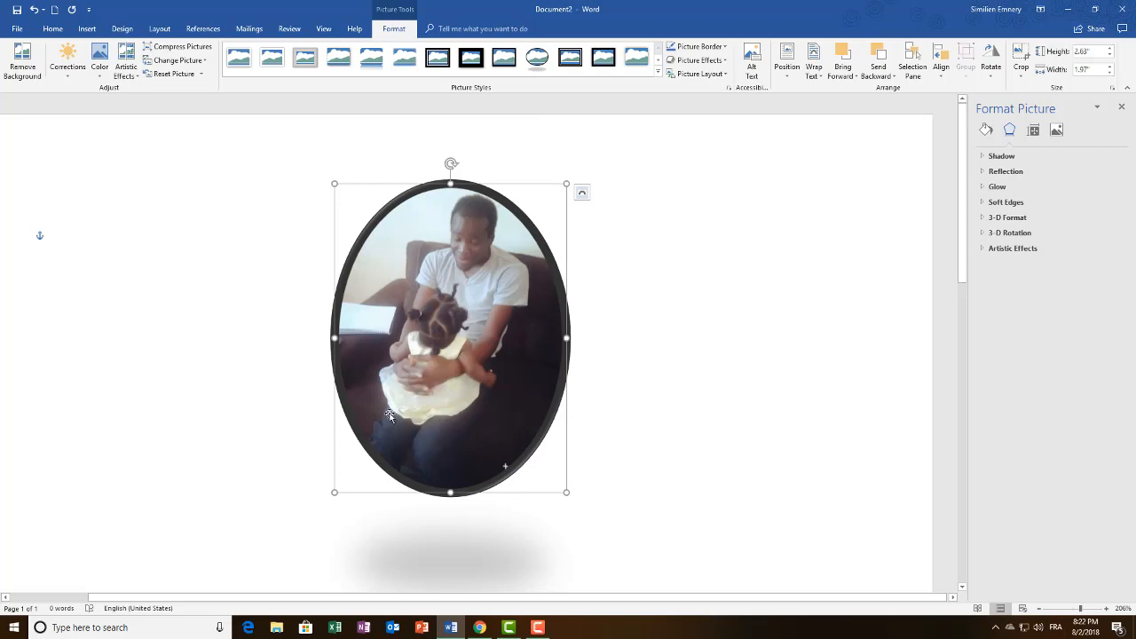
left_click(569, 57)
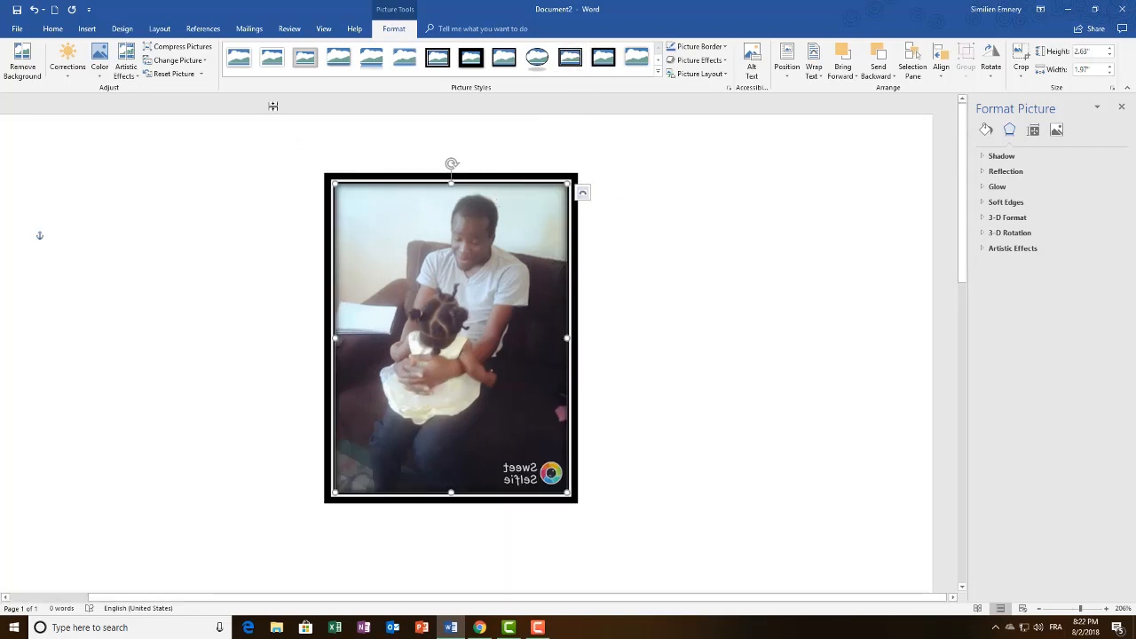
left_click(242, 64)
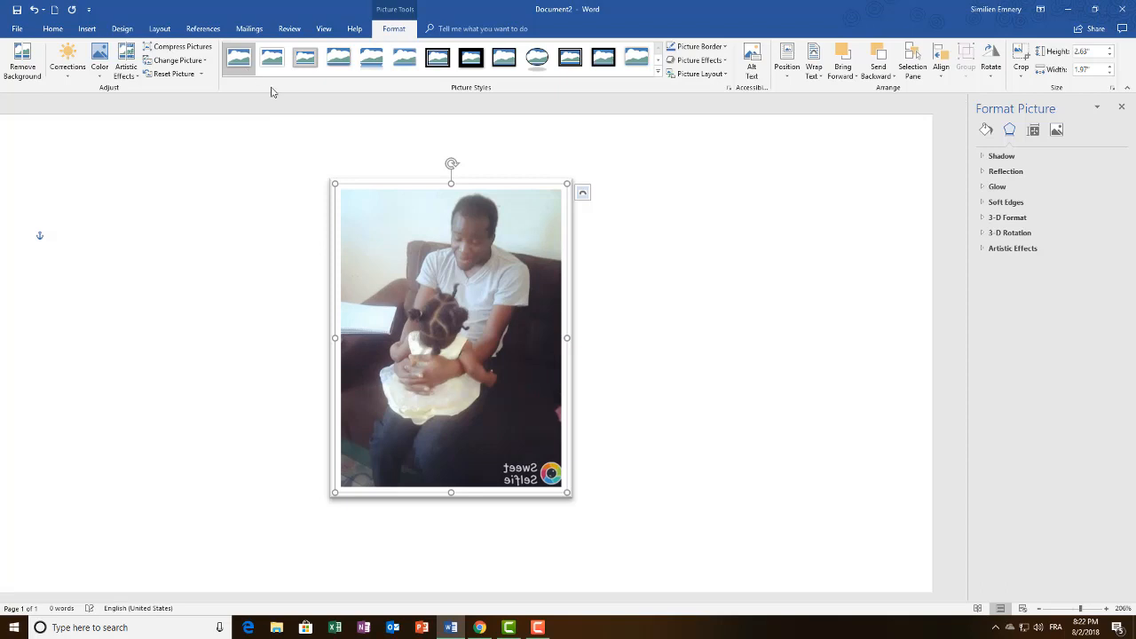
left_click(345, 64)
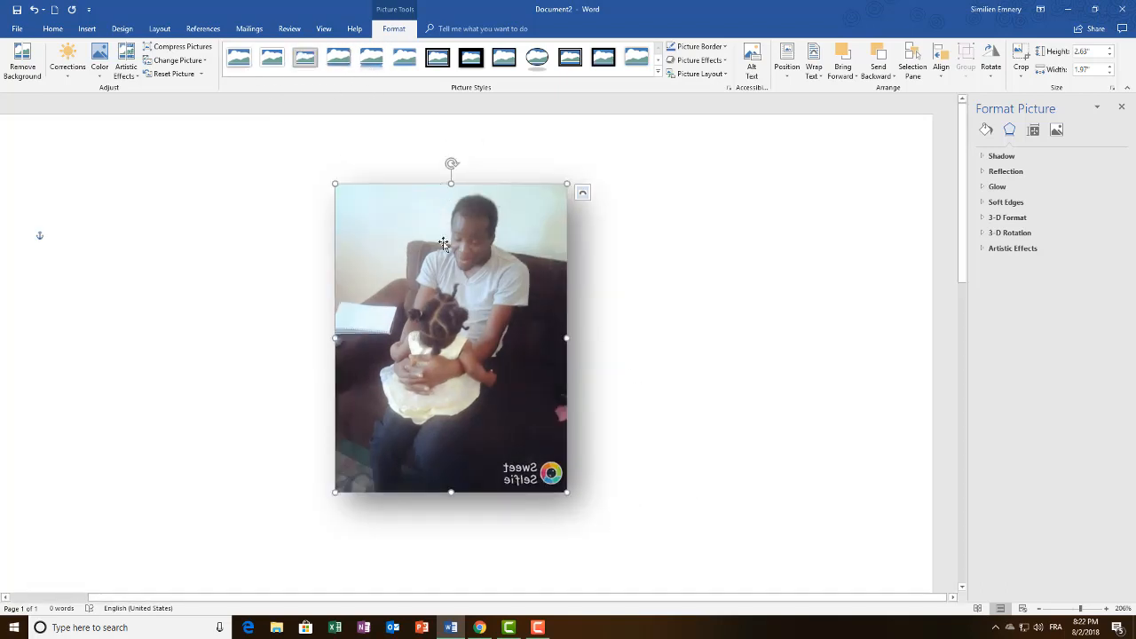
Step: Enlarge the photo to 3.19" high by 2.39" wide and give it the Metal Rounded Rectangle picture style
left_click_drag(566, 492, 616, 519)
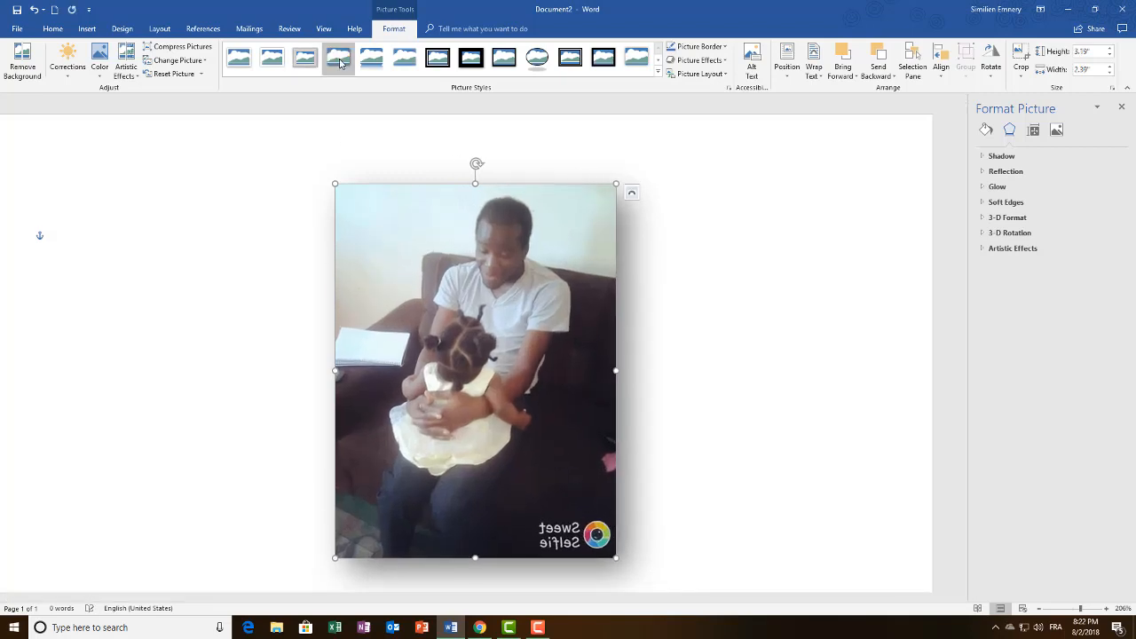
left_click(371, 58)
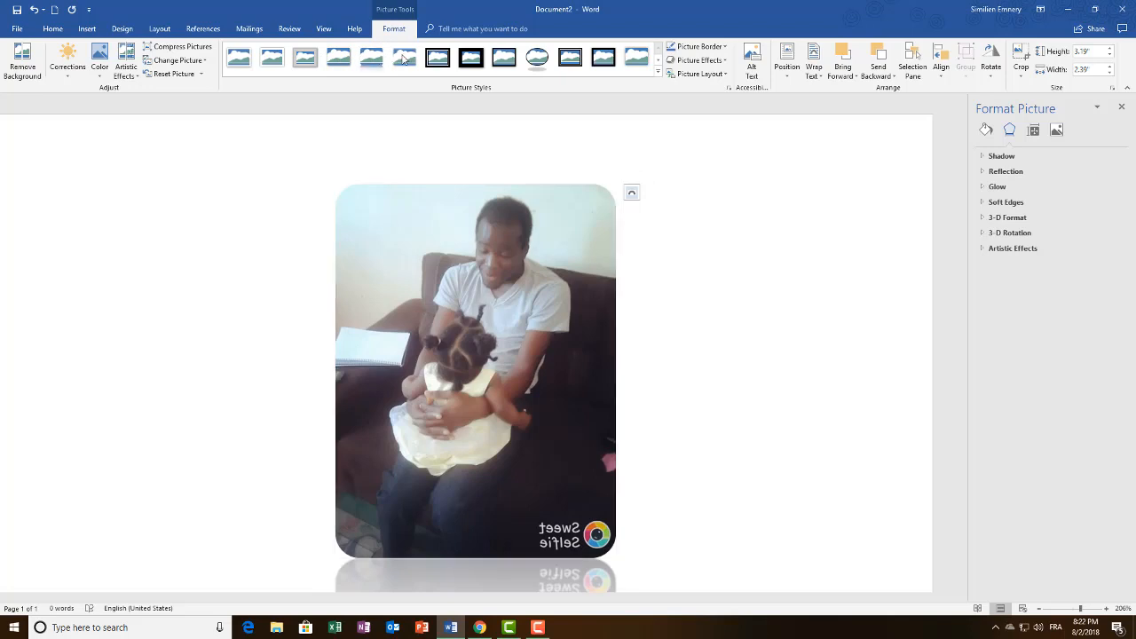
left_click(406, 58)
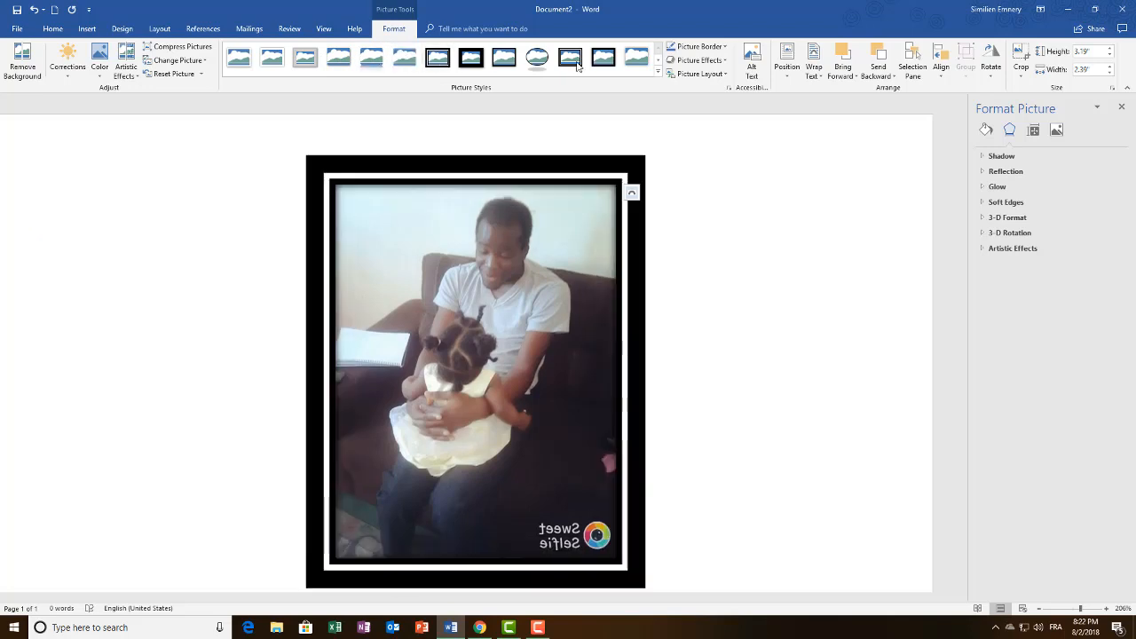
left_click(657, 73)
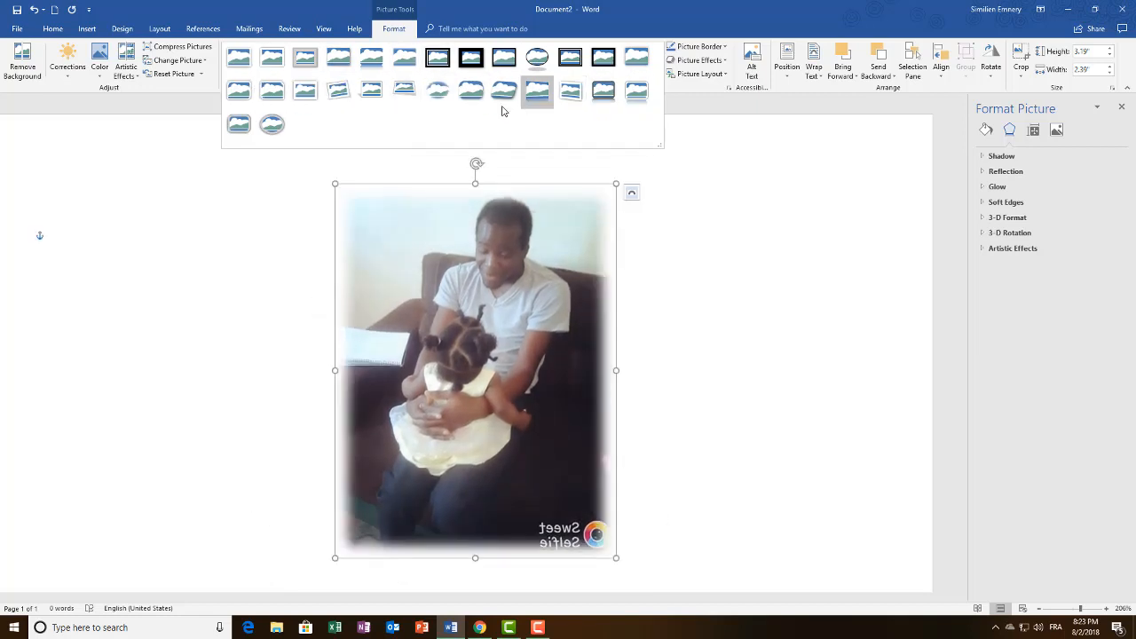
left_click(238, 124)
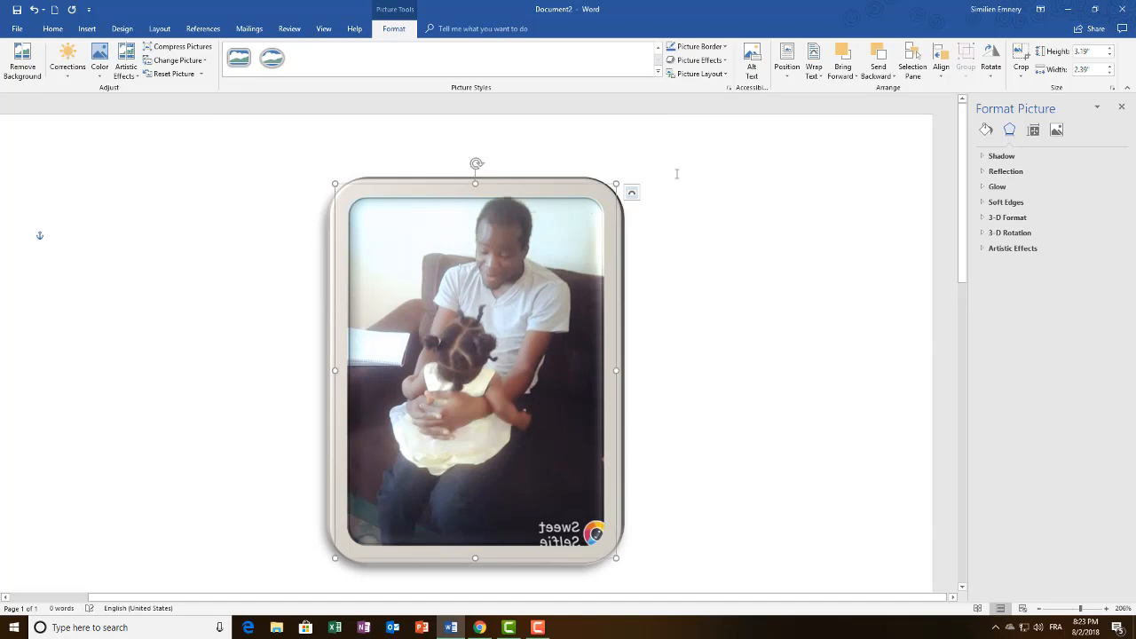
Step: Change the picture border color of the photo's rounded metal frame to a light orange theme color
left_click(729, 220)
left_click(441, 220)
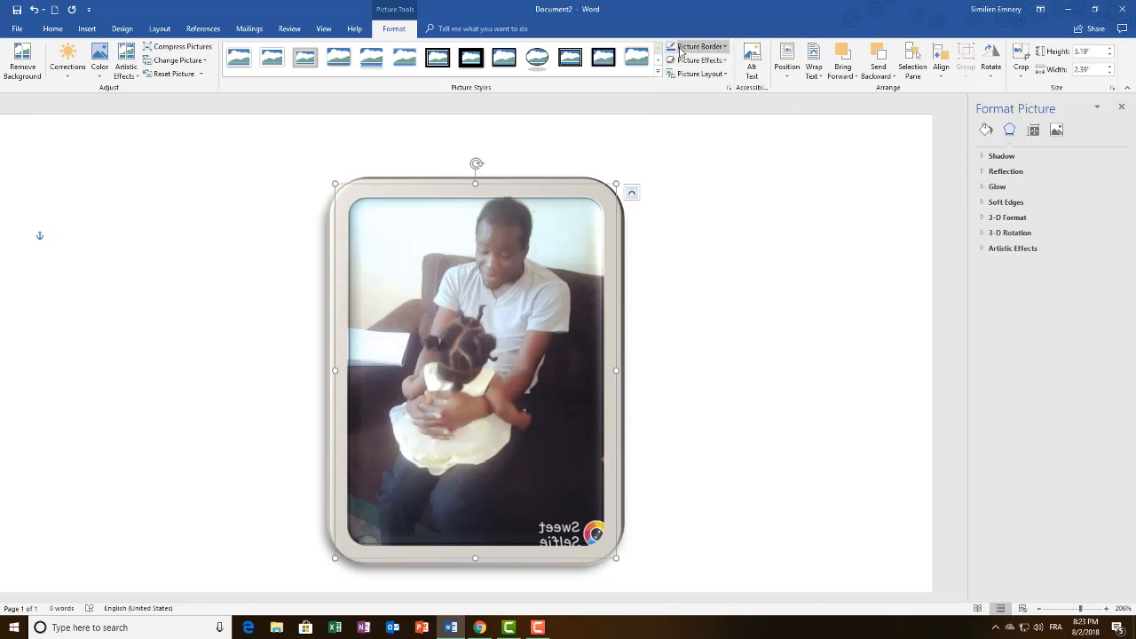
left_click(724, 47)
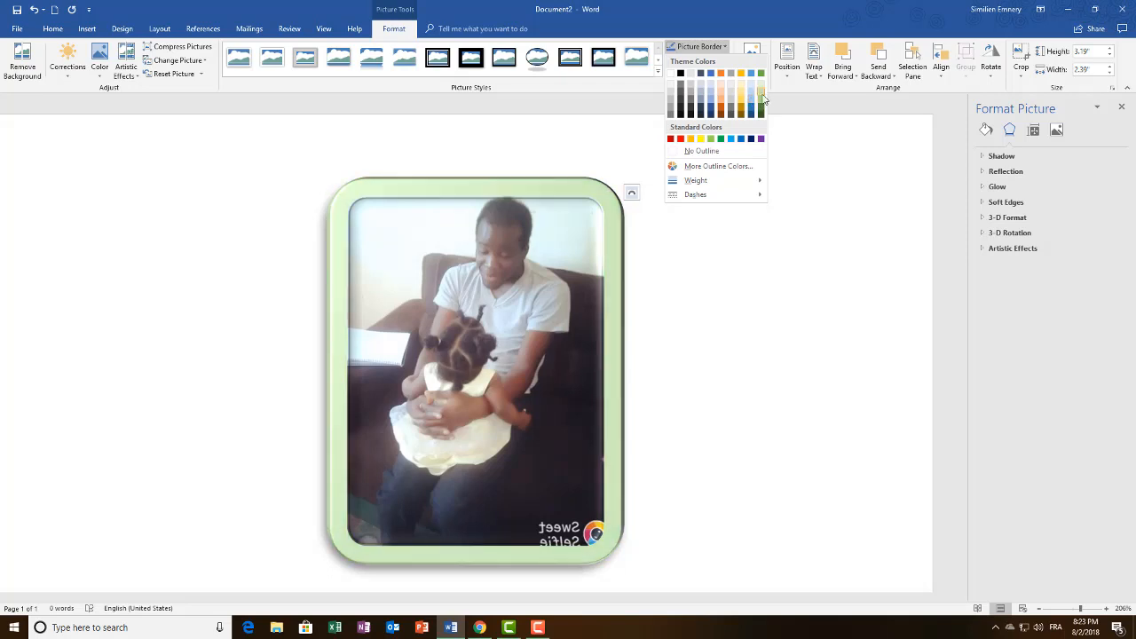
left_click(720, 107)
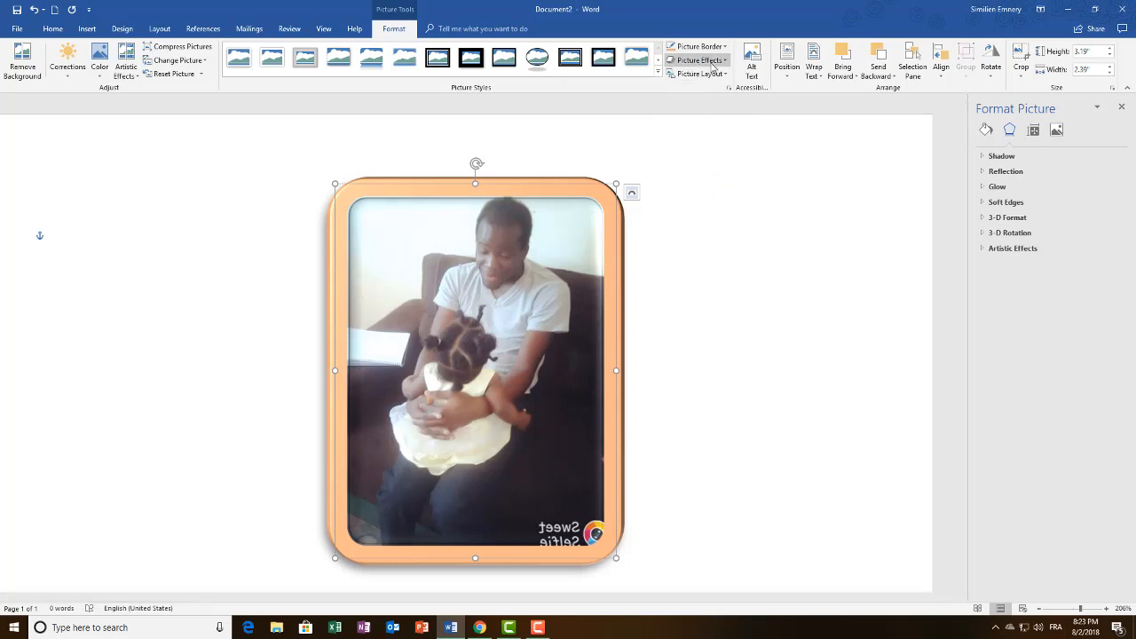
Step: Preview the Preset, Shadow and Reflection picture effects on the orange-framed photo without applying any of them
left_click(724, 61)
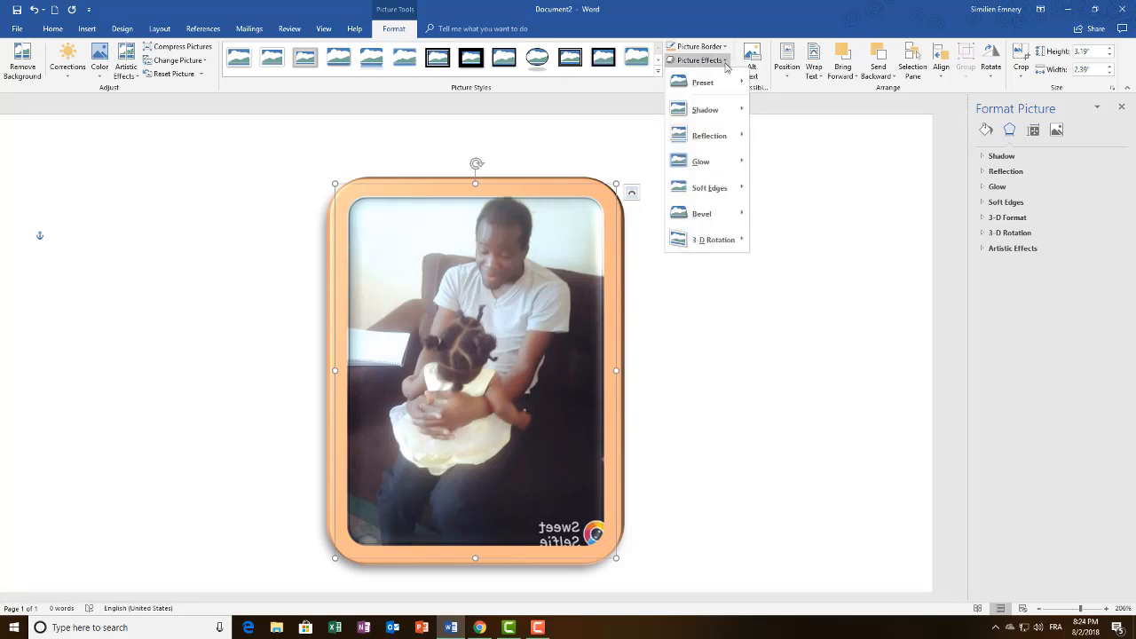
mouse_move(730, 82)
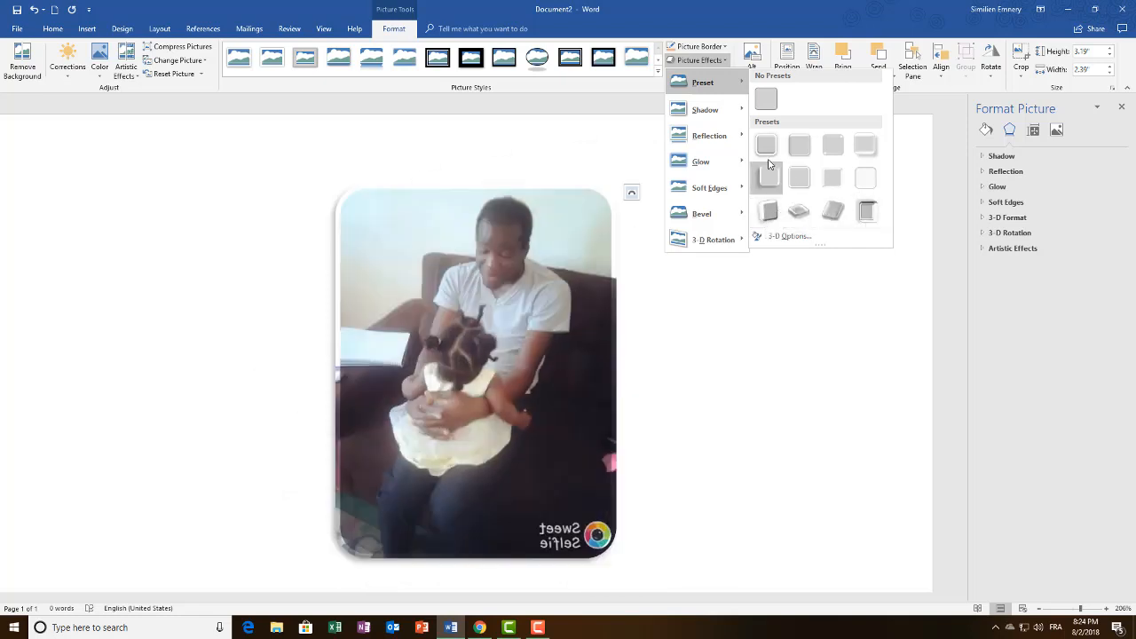
mouse_move(712, 113)
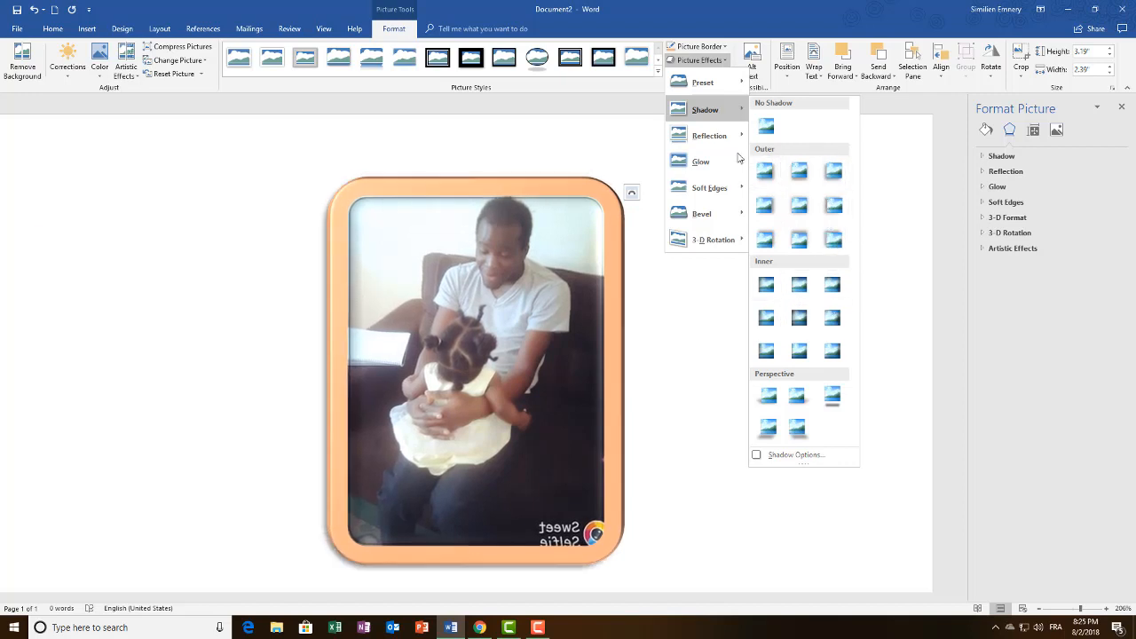
mouse_move(720, 139)
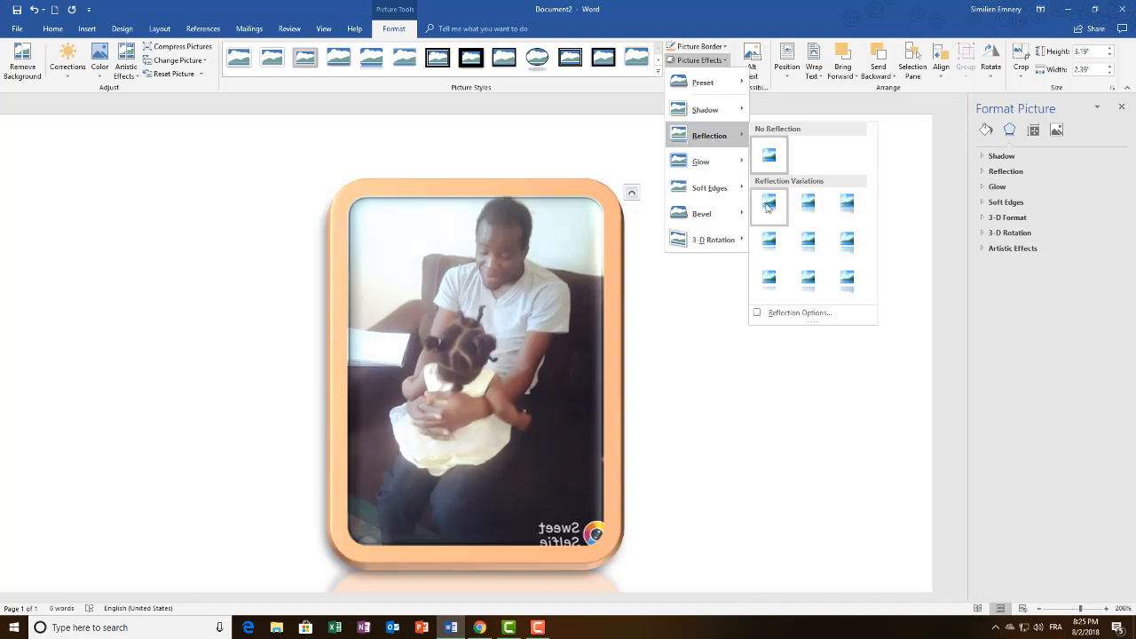
scroll(886, 227, "down", 2)
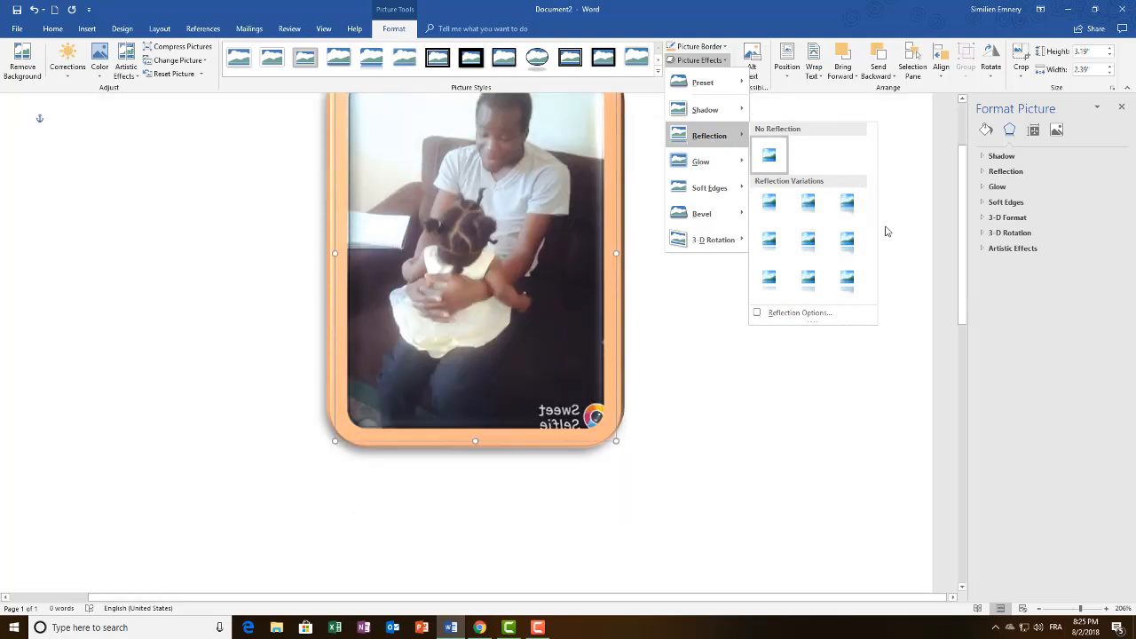
scroll(886, 227, "up", 1)
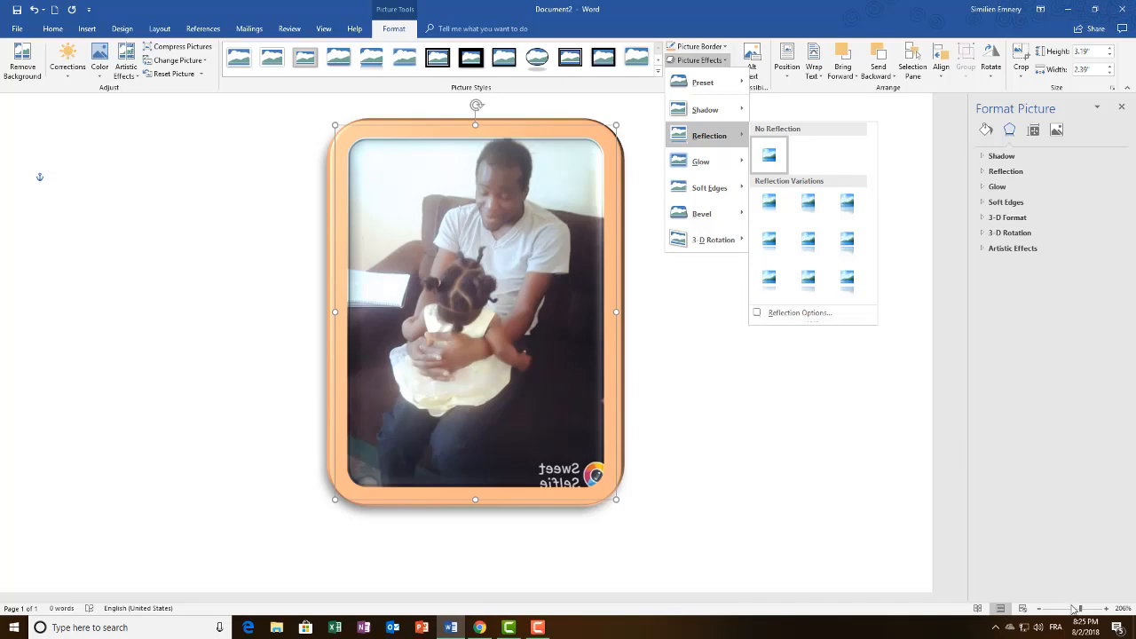
left_click_drag(1081, 612, 1074, 611)
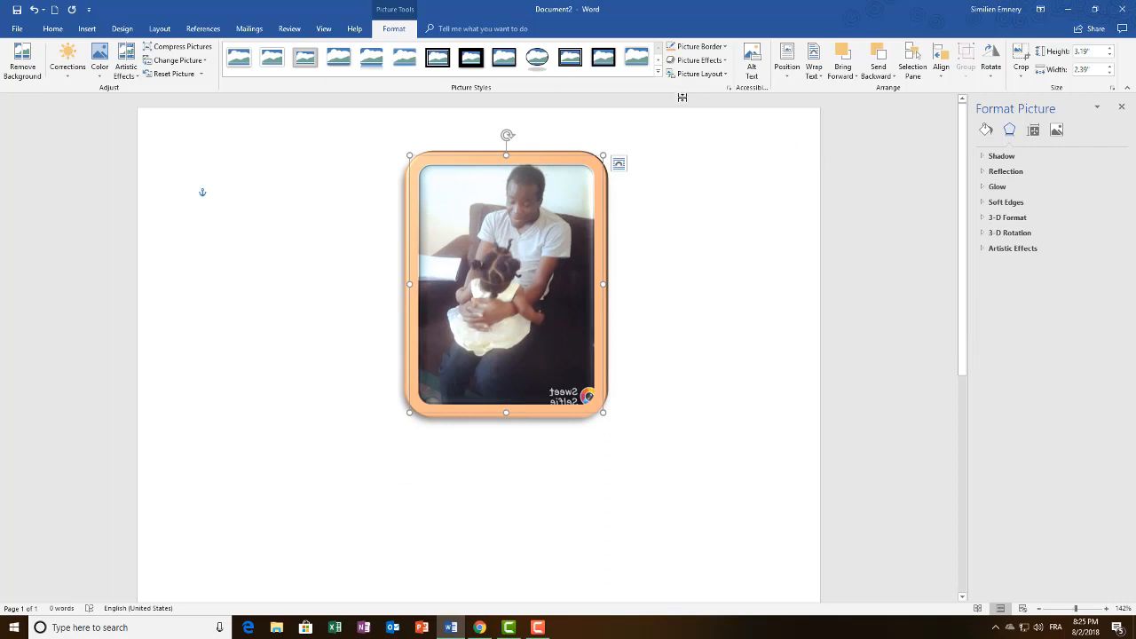
left_click(722, 65)
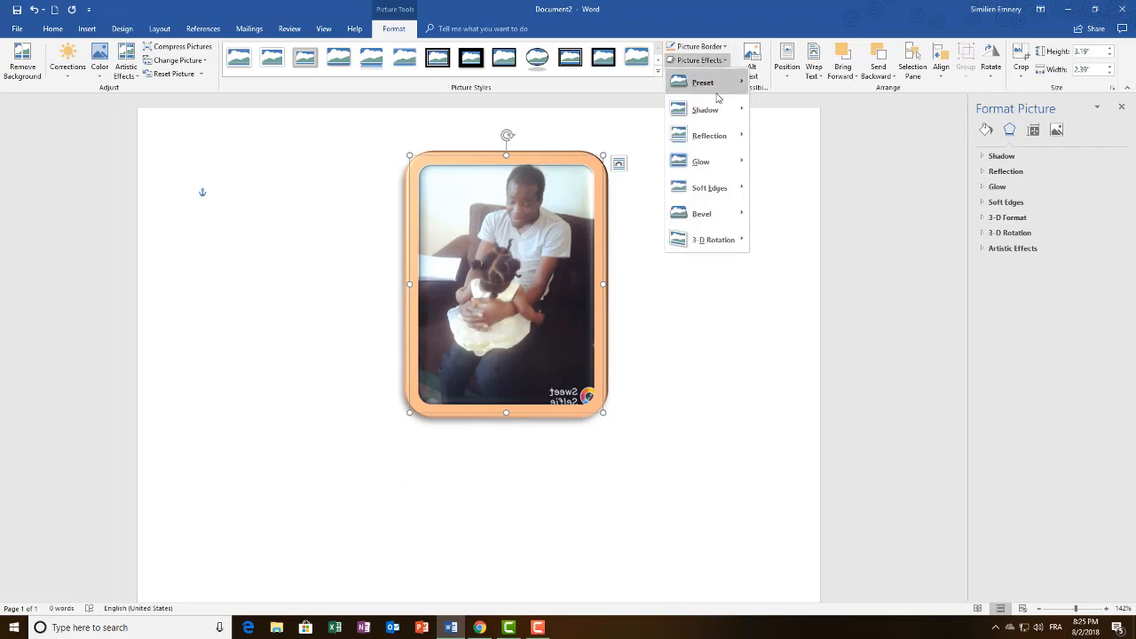
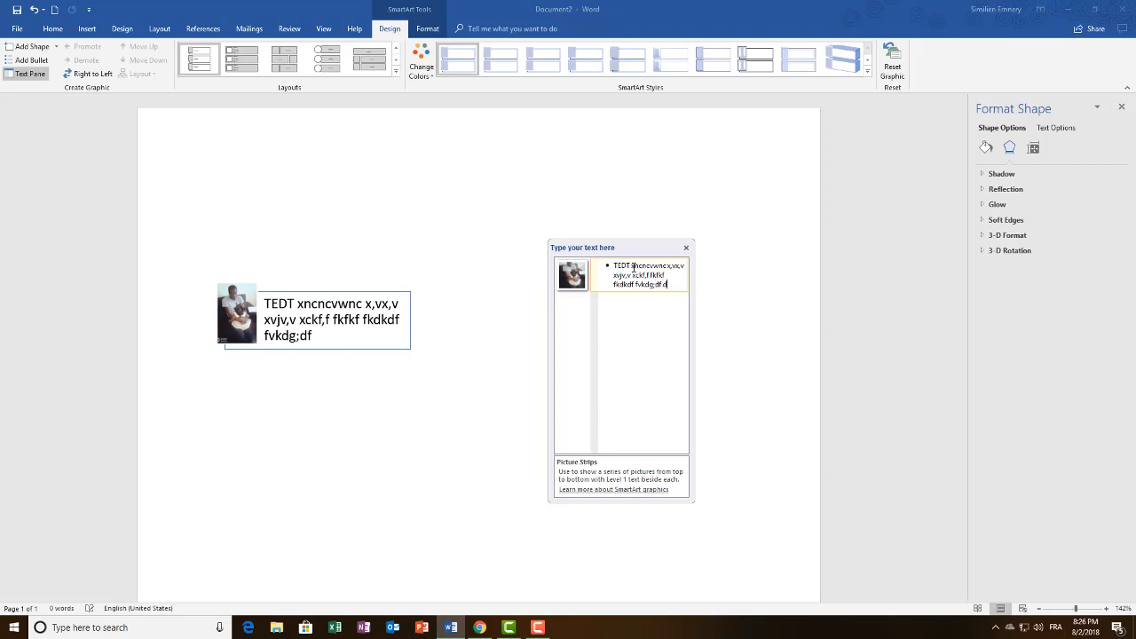
Step: Finish the sample text beside the photo in the Picture Strips graphic with "dldgd v :cvlcv"
type("vlcv")
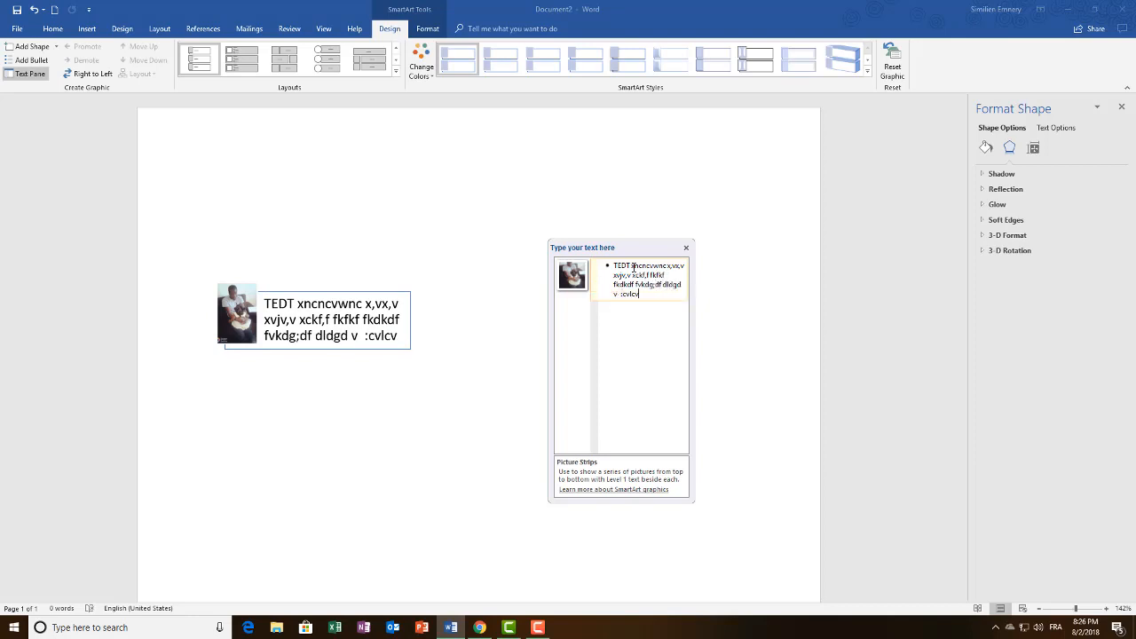
left_click(475, 363)
left_click(477, 360)
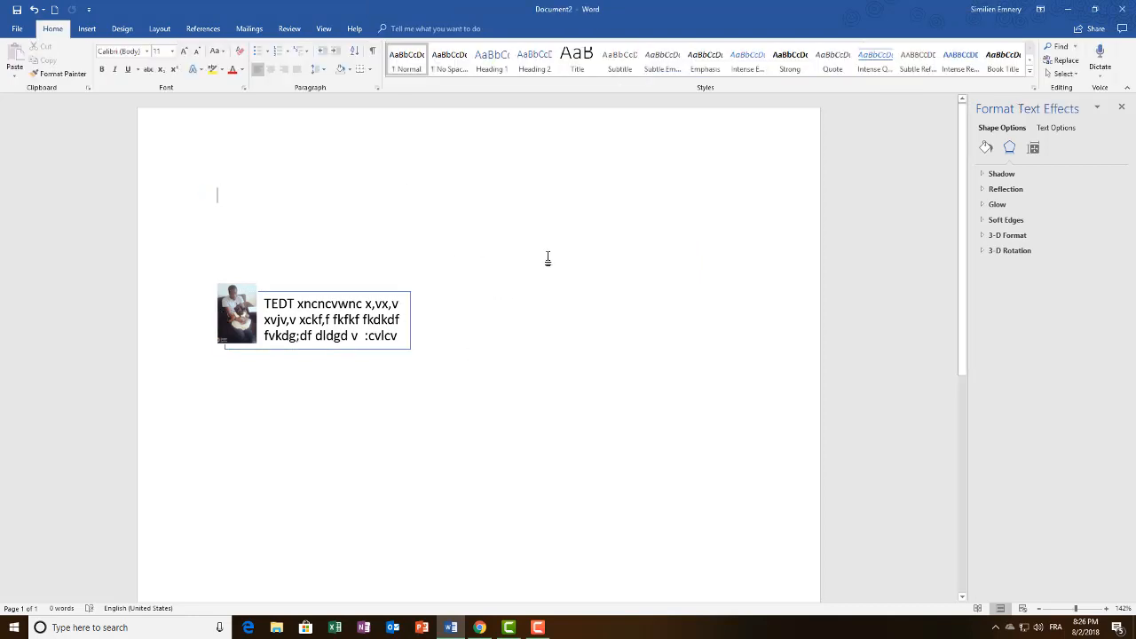
Step: Move the SmartArt text box up above its picture and back down beside it, keeping the document open
left_click(299, 319)
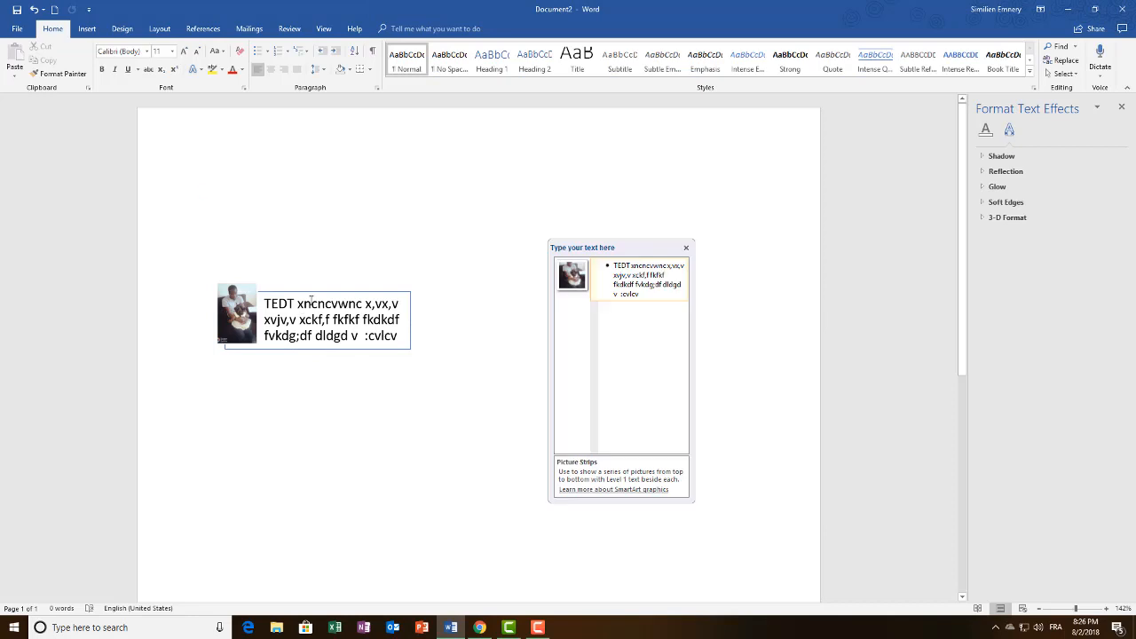
left_click(502, 283)
left_click_drag(259, 299, 390, 229)
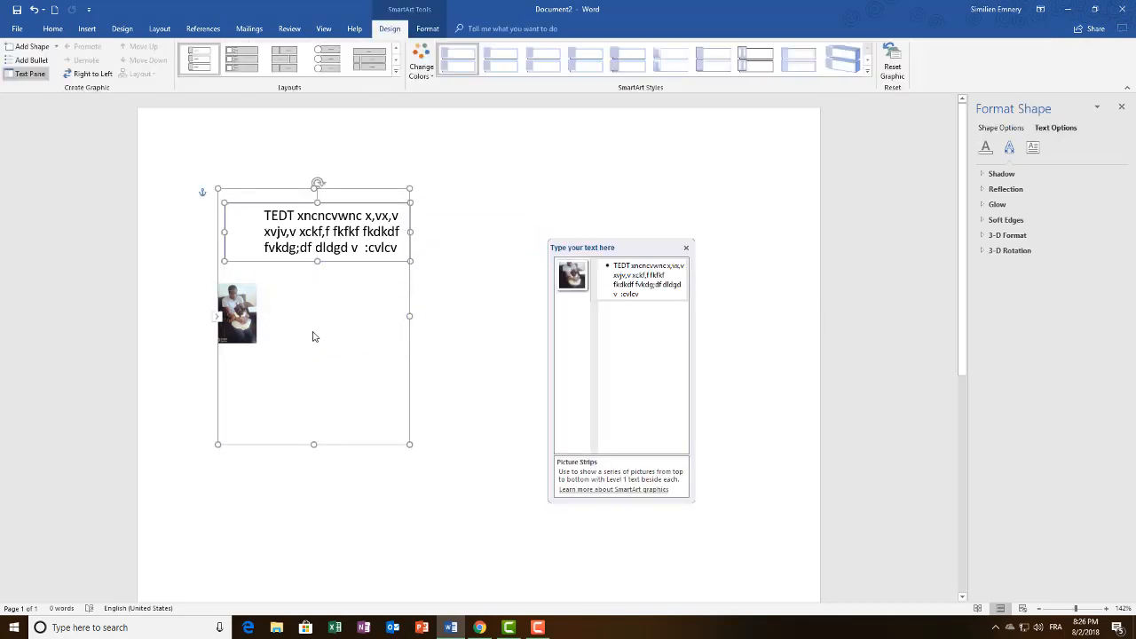
key("alt+F4")
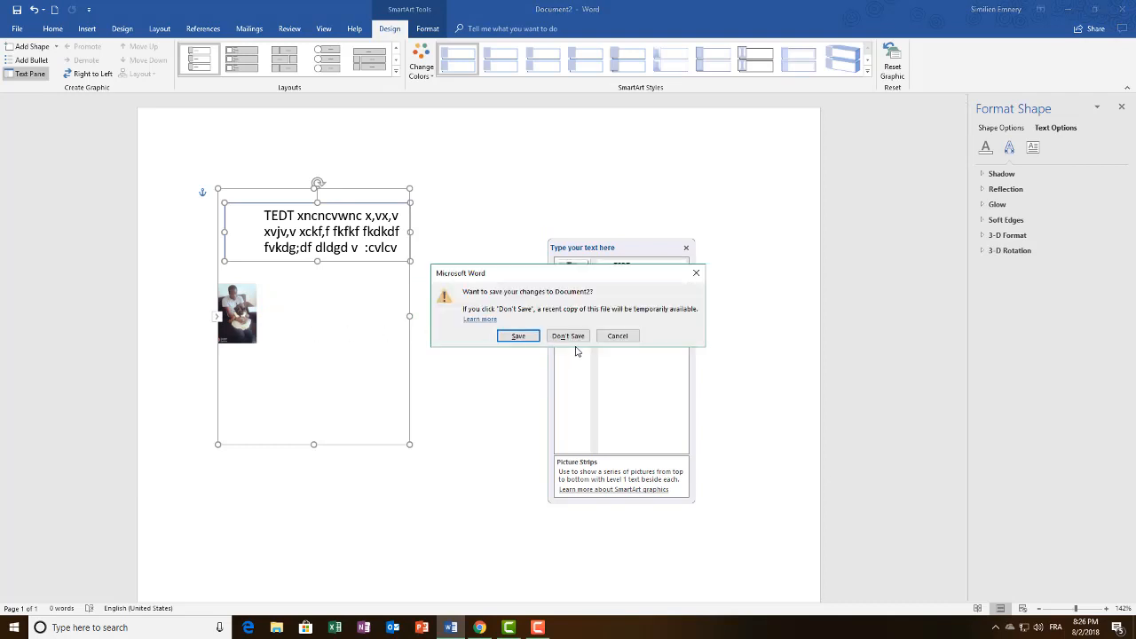
left_click(616, 335)
left_click_drag(371, 262, 394, 341)
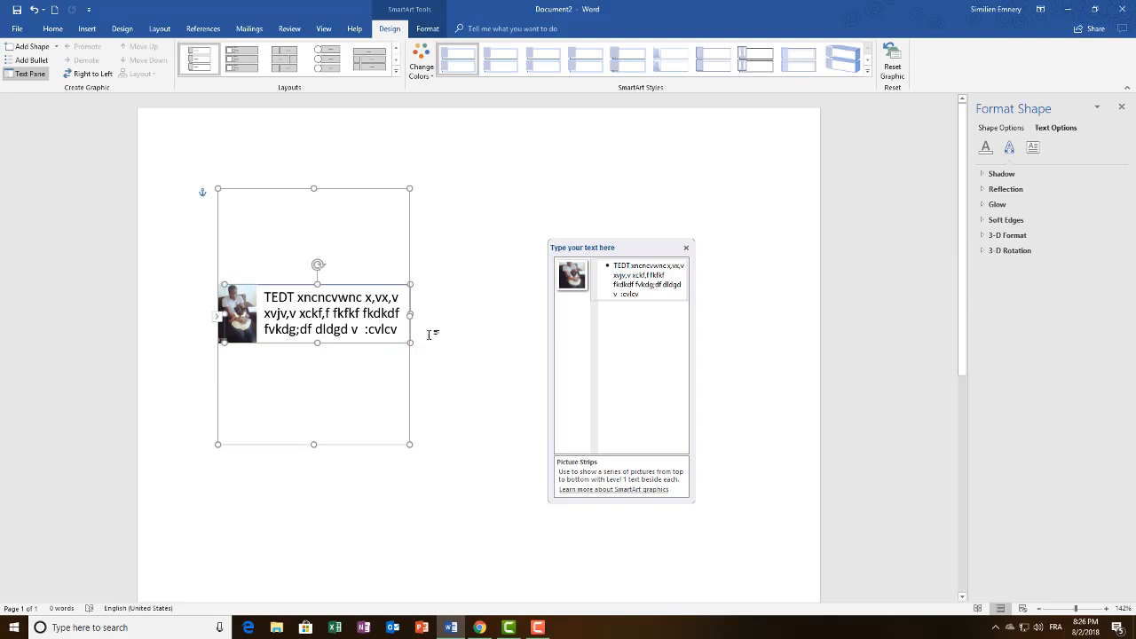
Step: Check the picture and text entries of the SmartArt graphic, close its text pane and deselect the graphic
left_click(466, 352)
left_click(355, 289)
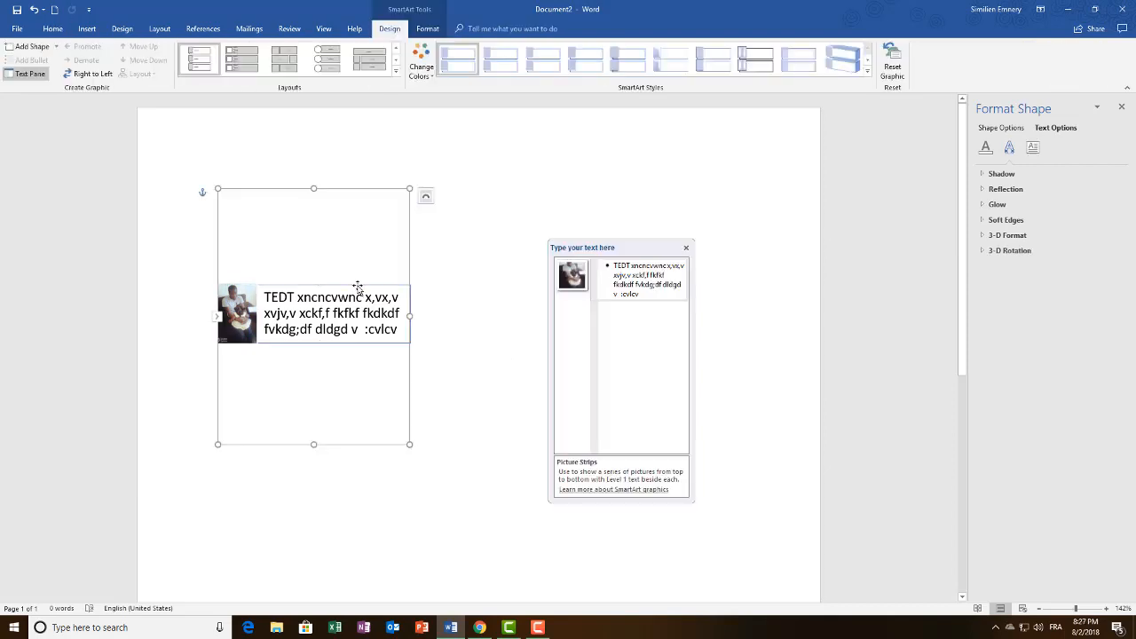
left_click(578, 298)
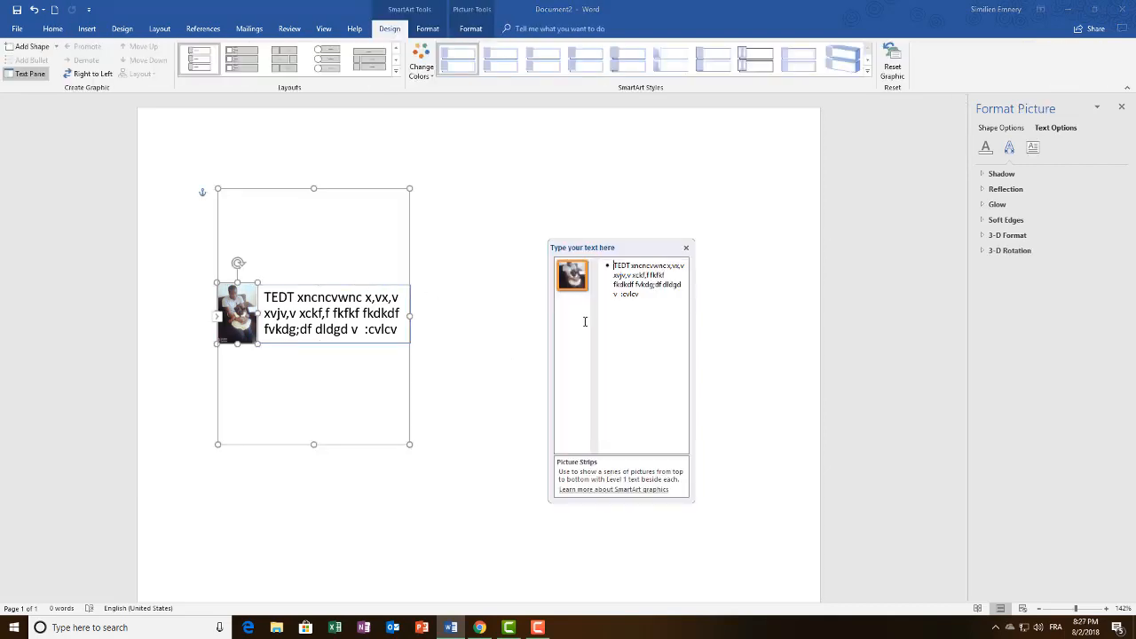
left_click(587, 366)
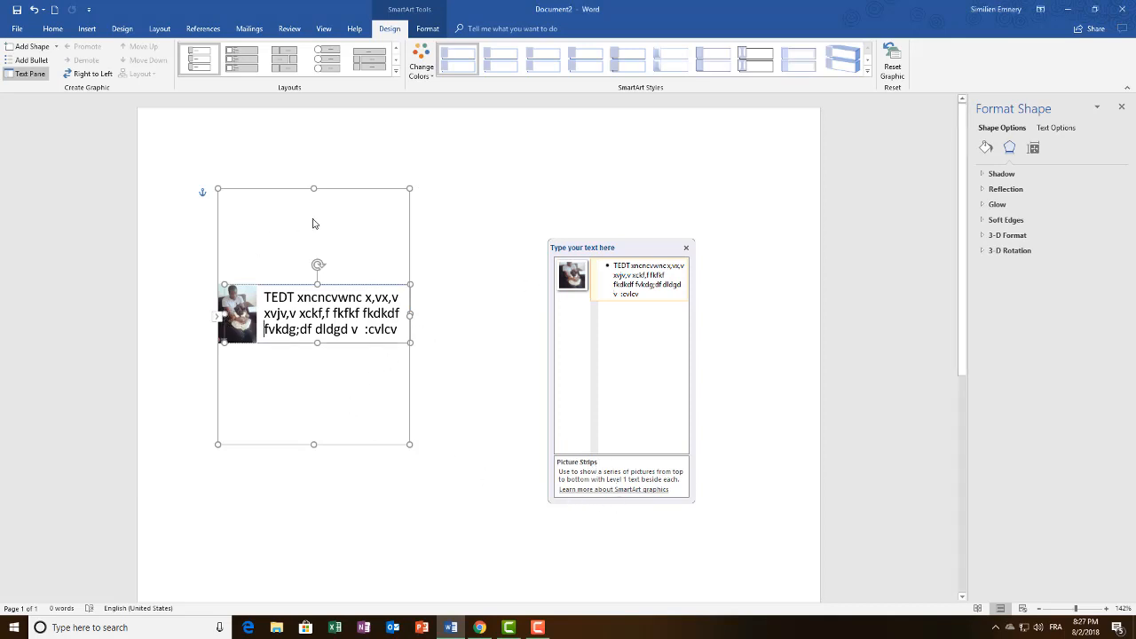
left_click(686, 248)
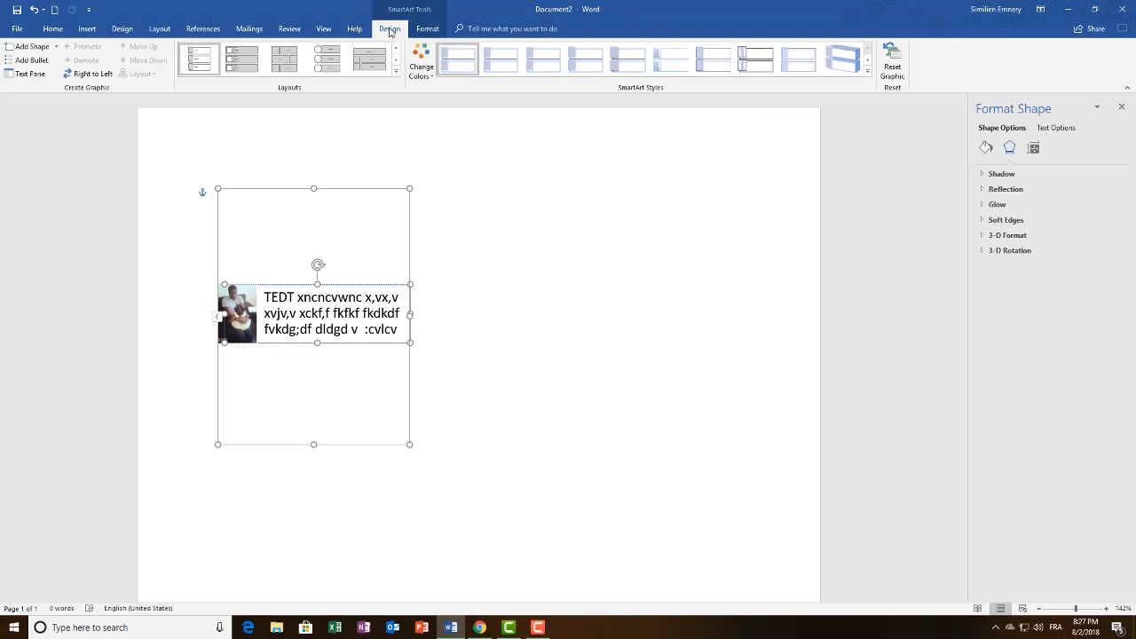
left_click(457, 268)
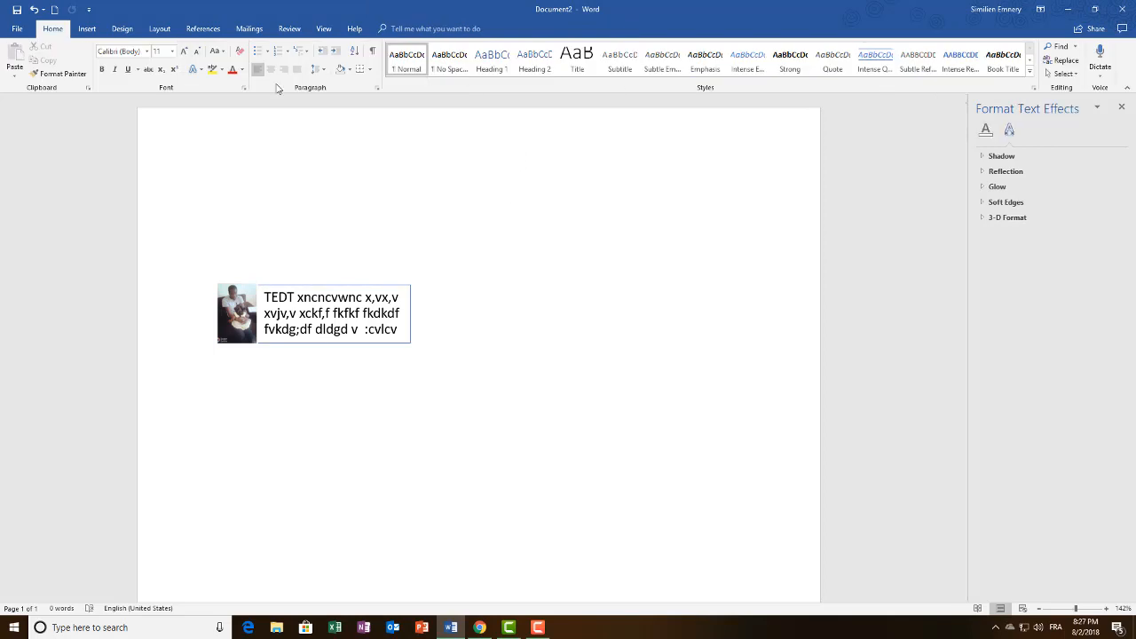
Step: Delete the picture and text from the SmartArt graphic and close the document without saving
left_click(286, 321)
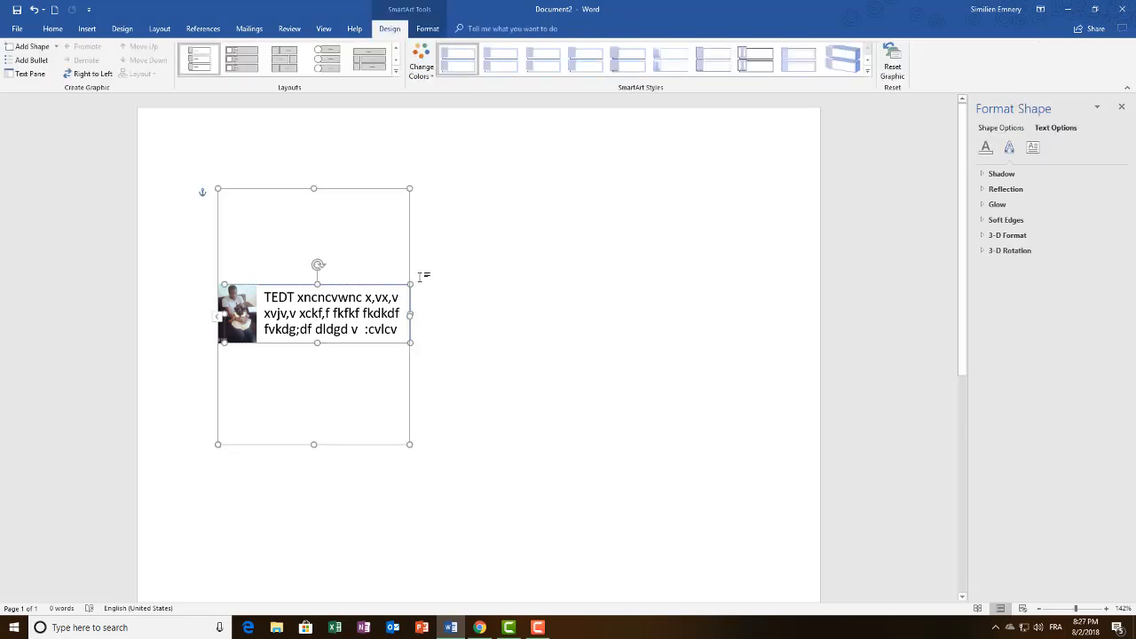
key("Delete")
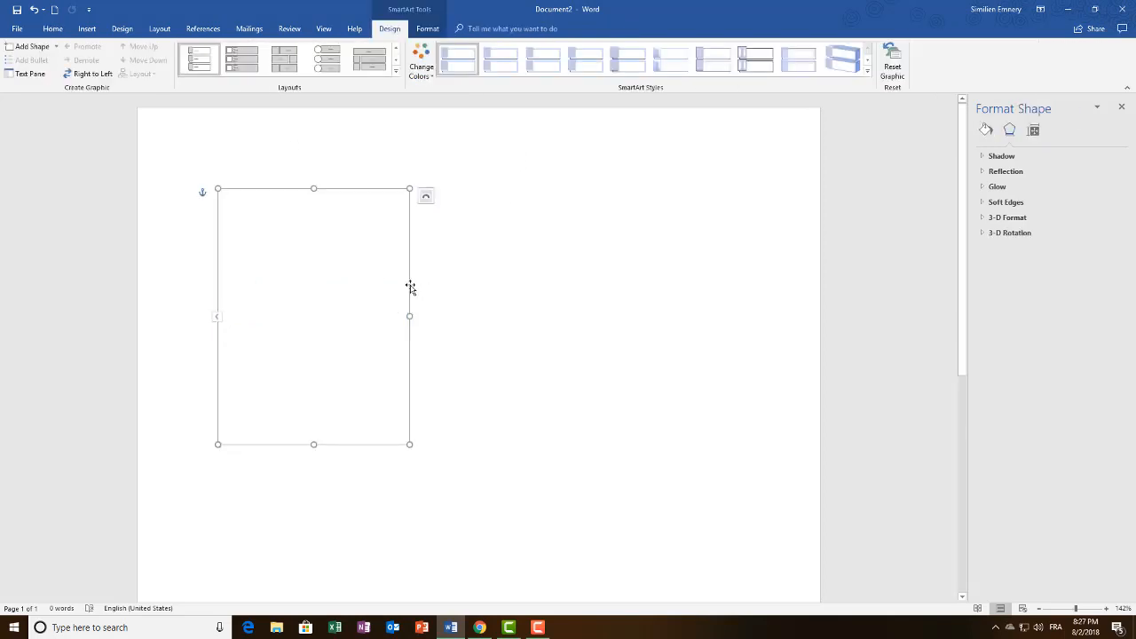
key("ctrl+w")
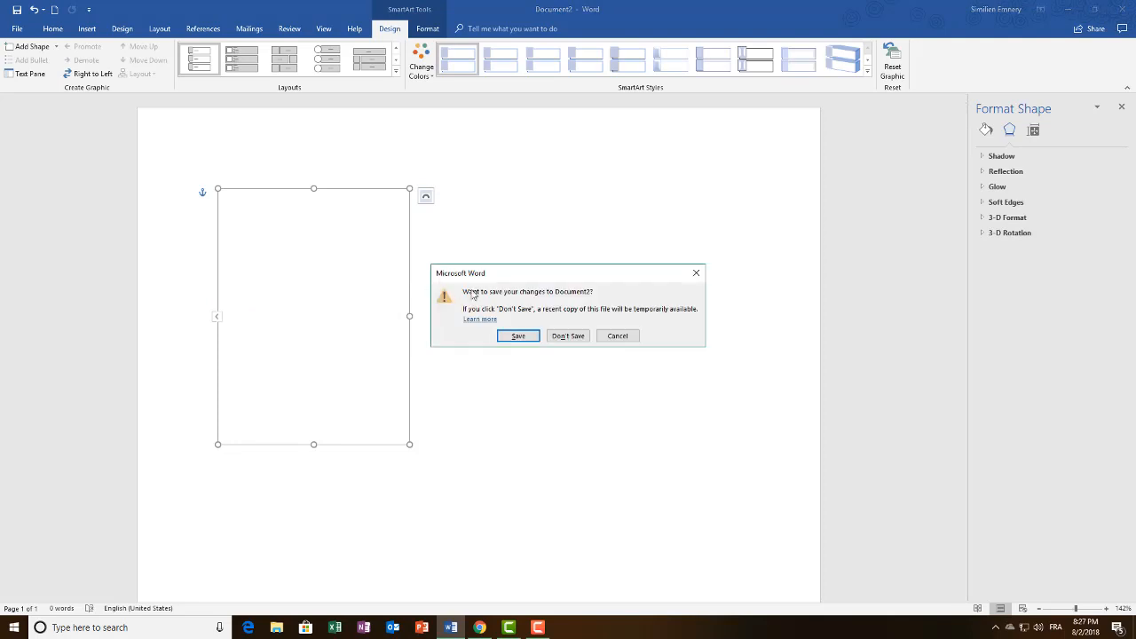
left_click(561, 332)
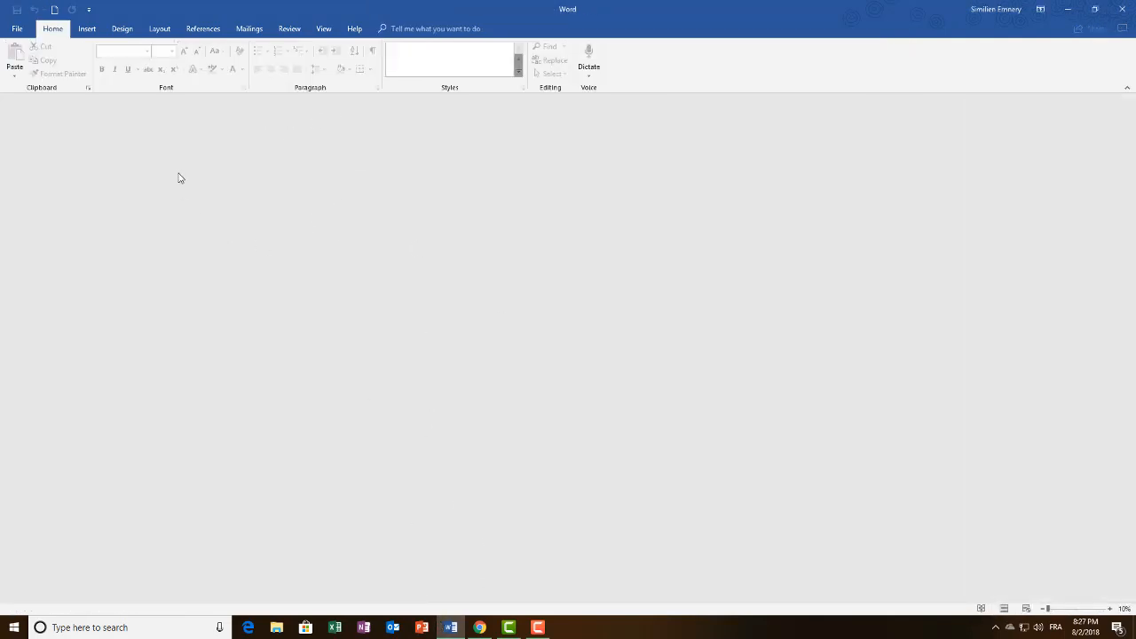
Step: Create a new blank document and save it on this PC as "ddddd"
left_click(54, 9)
key("ctrl+s")
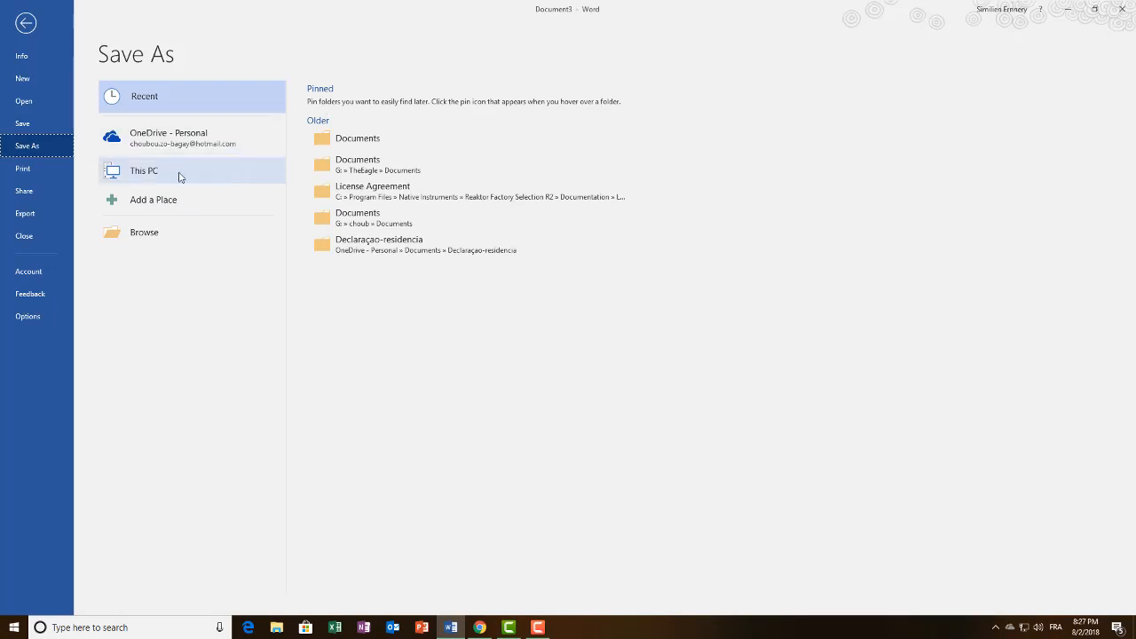
left_click(213, 176)
left_click(413, 107)
type("doddd")
left_click(627, 120)
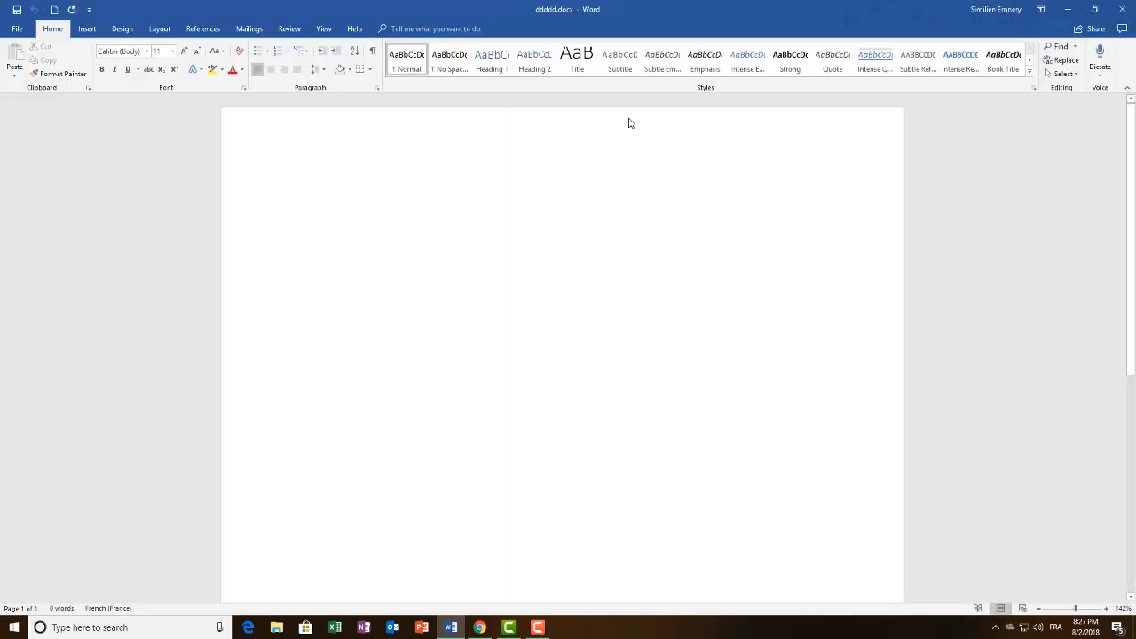
Step: Insert the picture IMG-20170630-WA0001.jpg from the PICTURES folder into the blank document
left_click(89, 31)
left_click(126, 62)
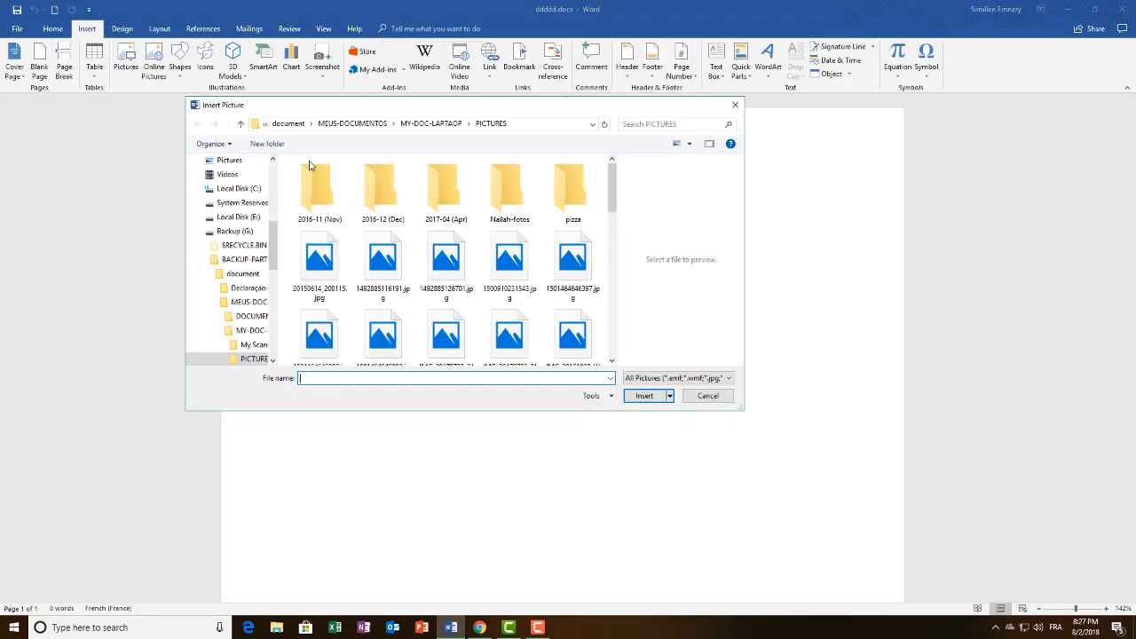
scroll(543, 297, "down", 5)
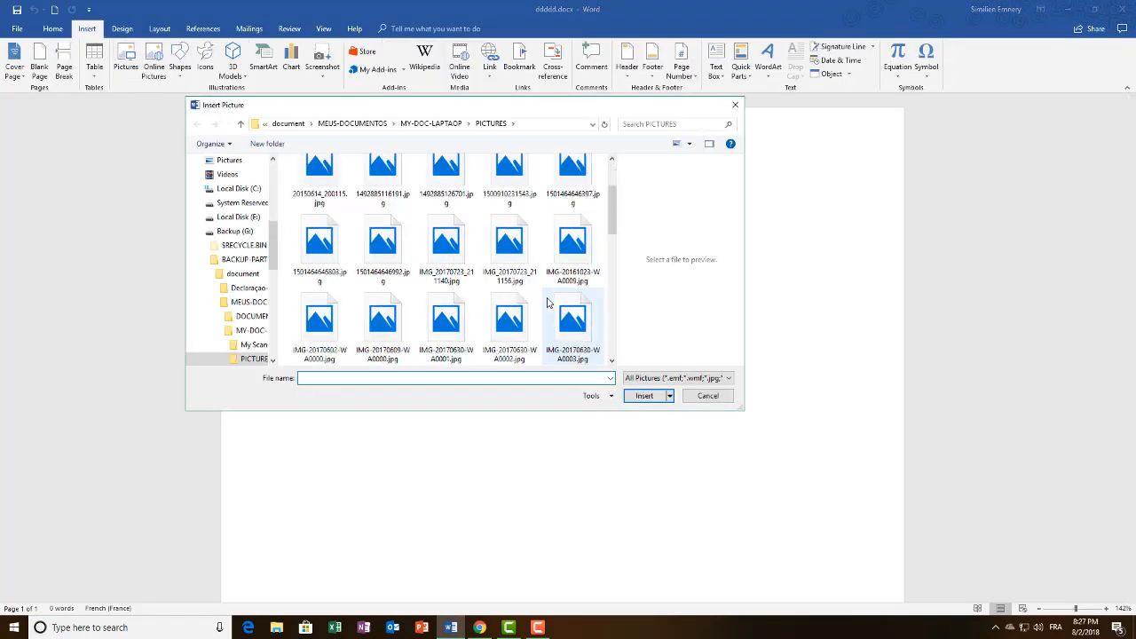
double_click(448, 321)
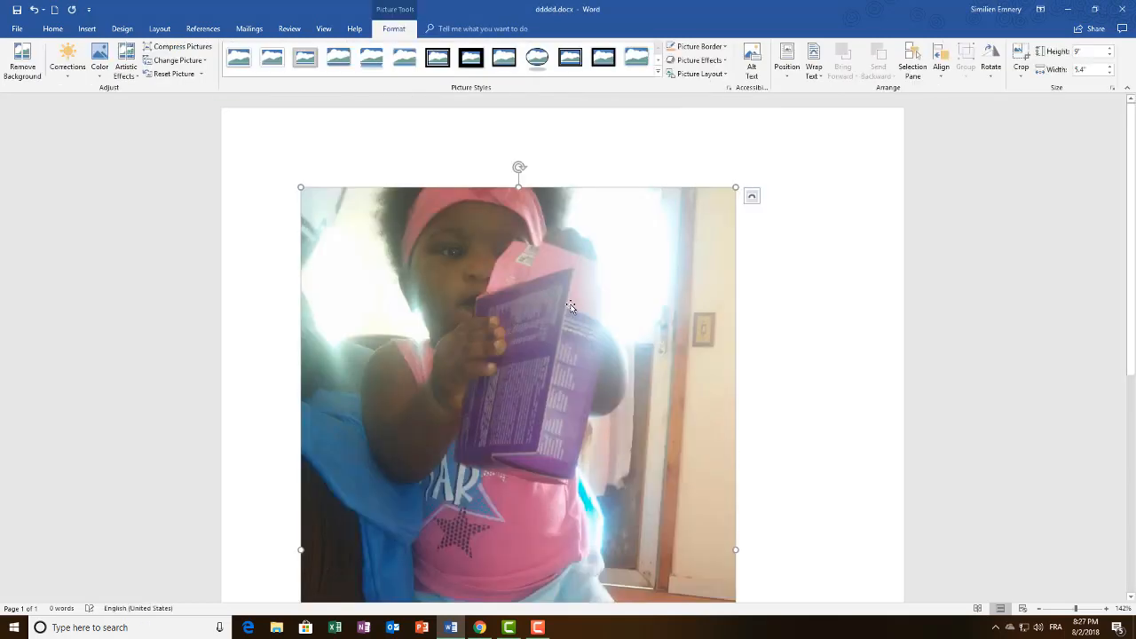
Step: Shrink the picture to about 4.36" by 2.62" and apply the black compound frame picture style with a thin white inner line
scroll(568, 310, "down", 1)
left_click_drag(735, 148, 511, 502)
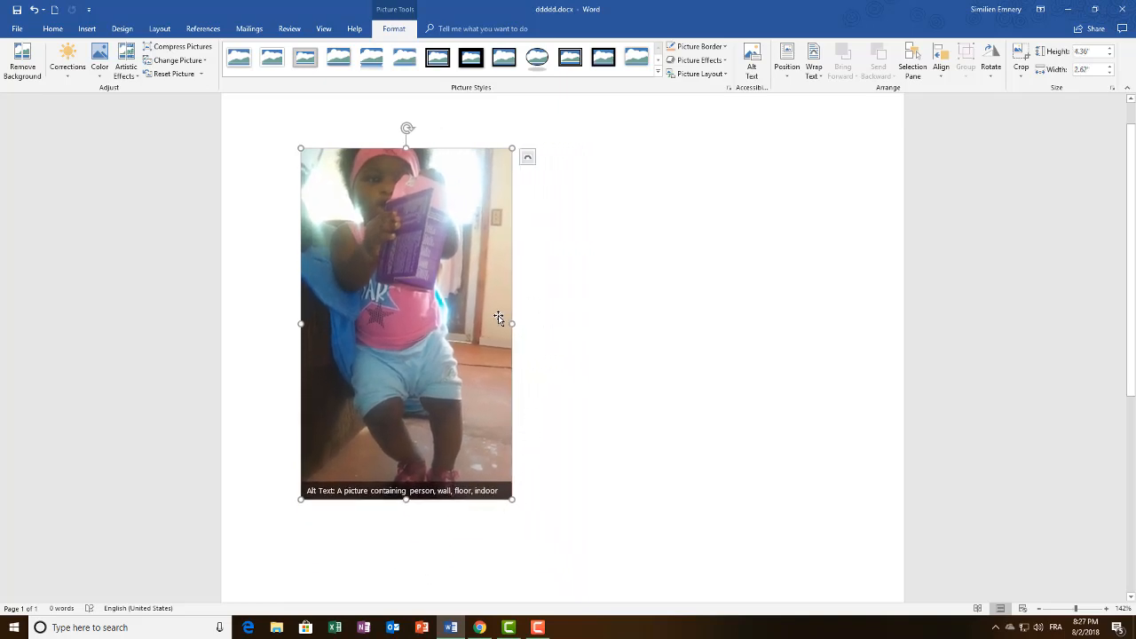
left_click(570, 57)
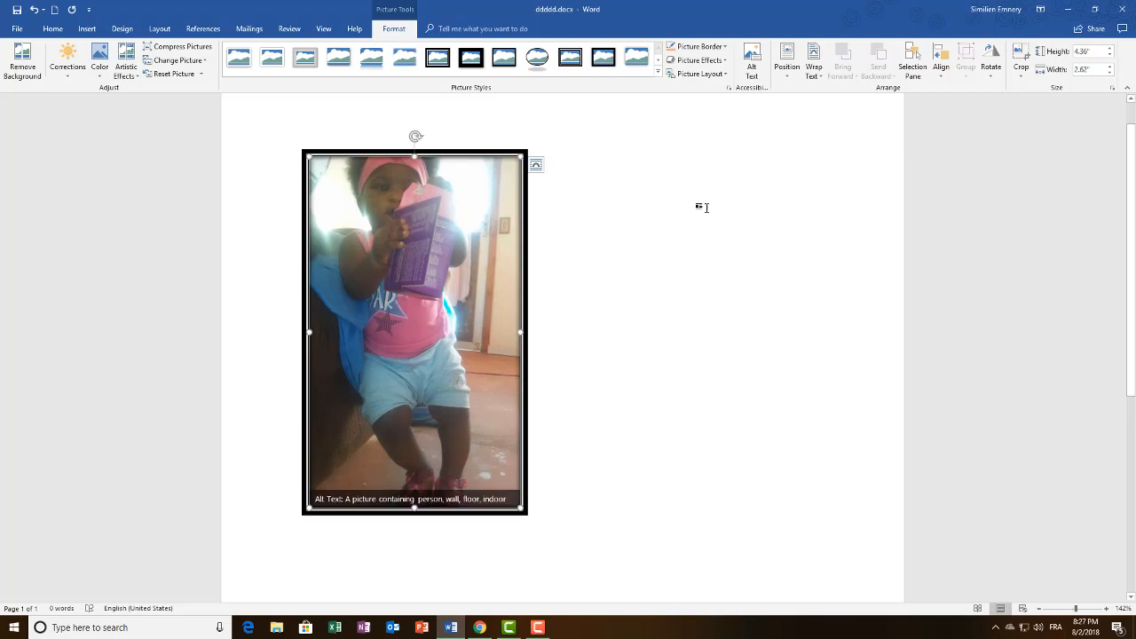
left_click(708, 80)
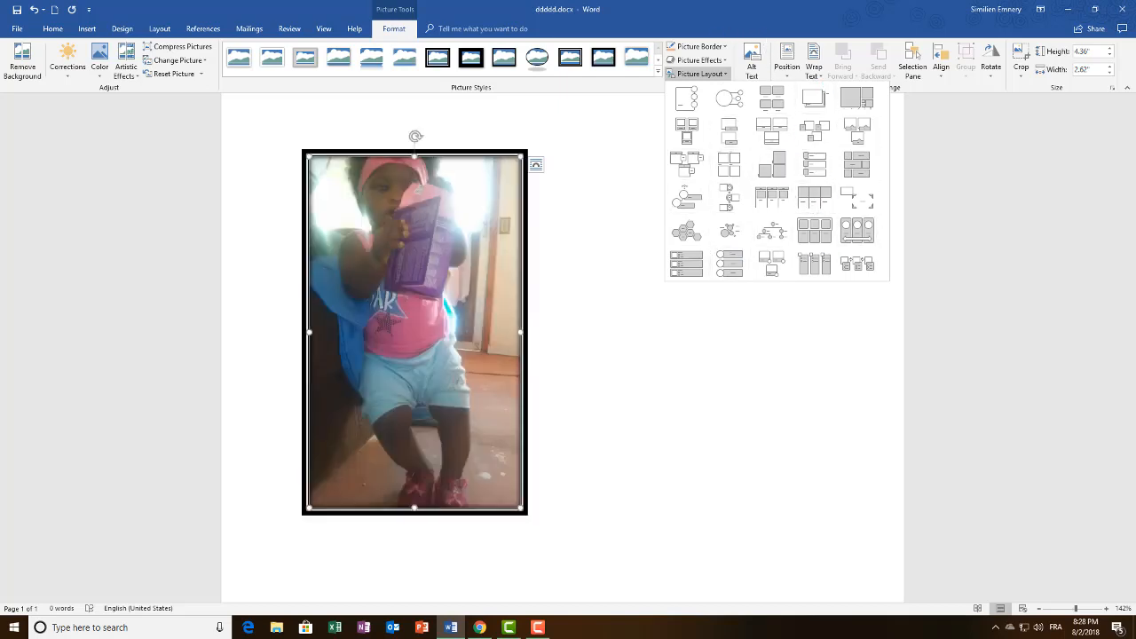
left_click(849, 340)
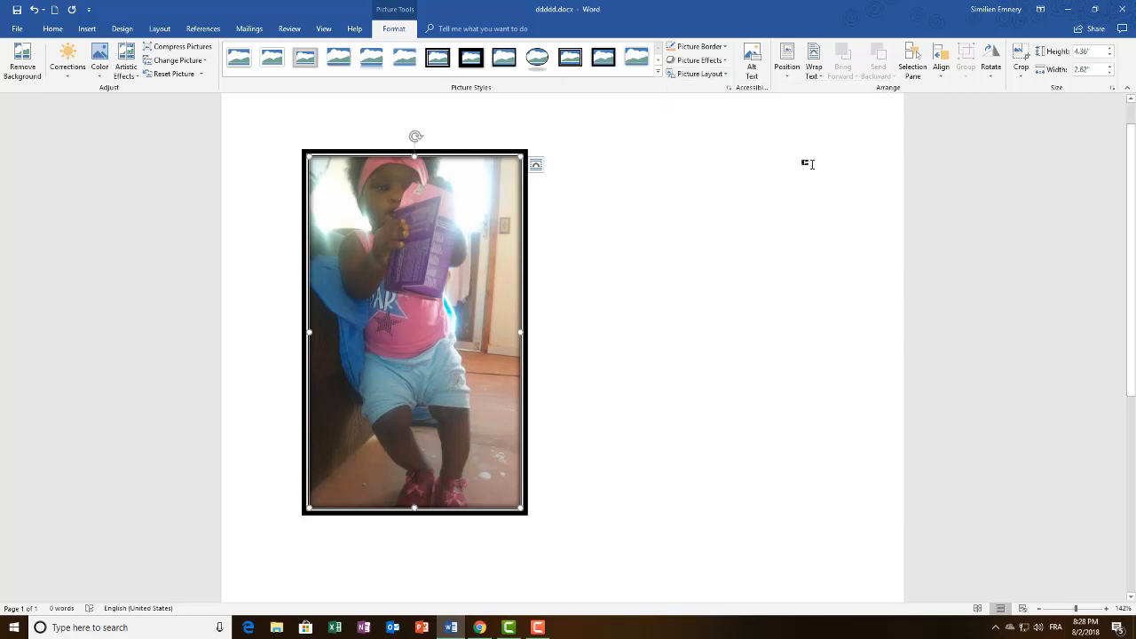
Step: Open the picture's alt text, clear its description and generate an automatic one
left_click(753, 67)
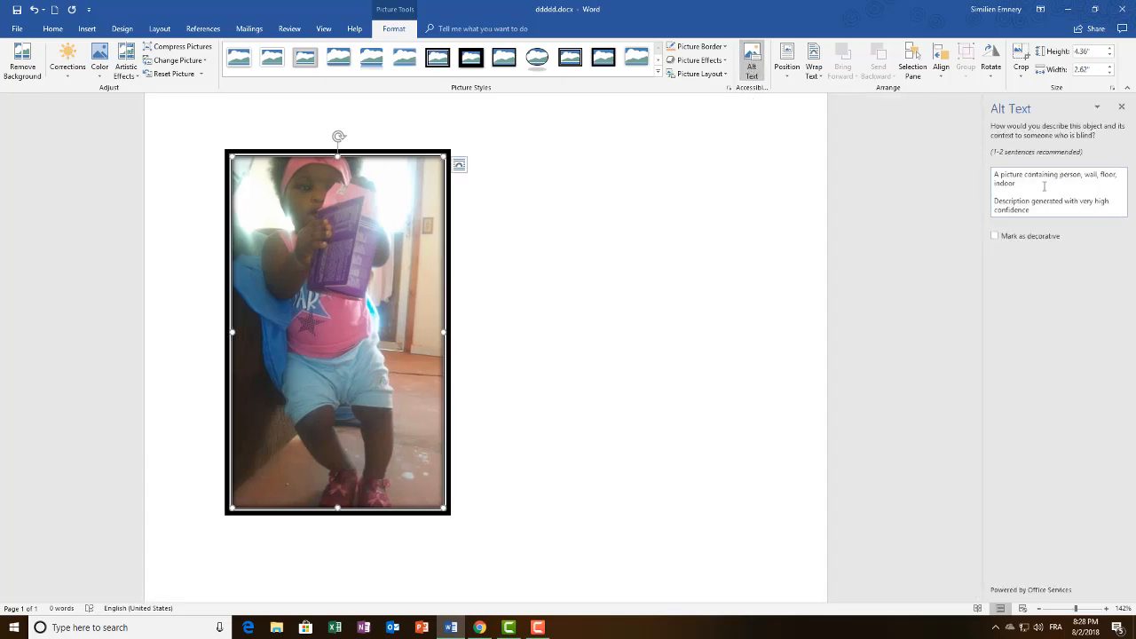
left_click(1047, 188)
left_click_drag(1030, 212, 1002, 165)
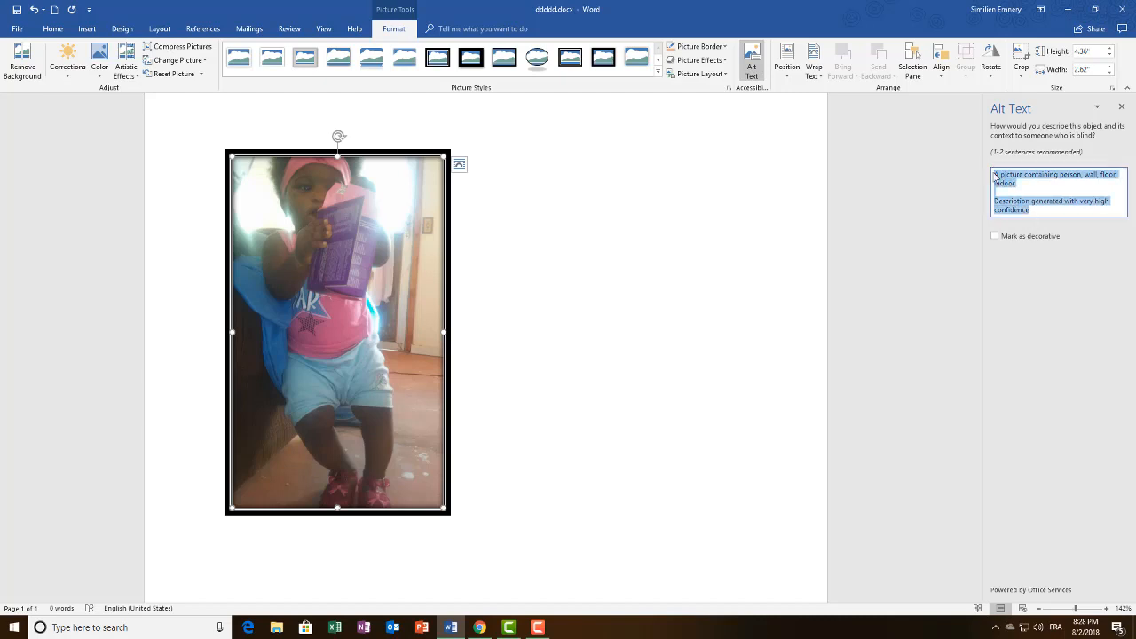
key("BackSpace")
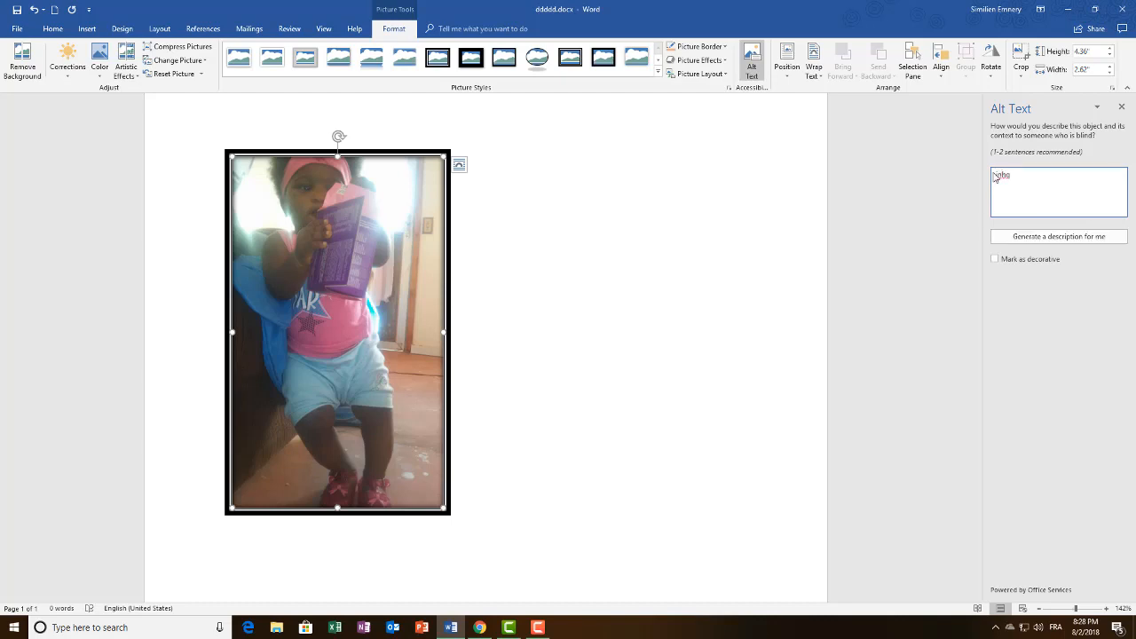
key("BackSpace")
key("BackSpace")
key("BackSpace")
key("BackSpace")
left_click(1063, 236)
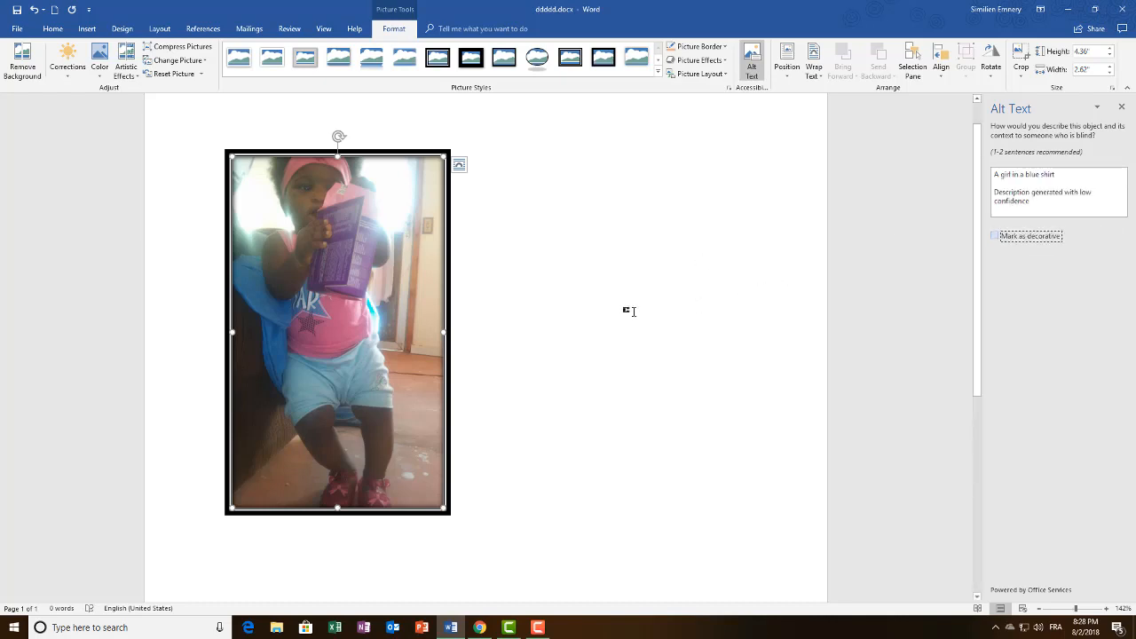
Step: Replace the picture's alt text with "ssssssss" and generate an automatic description over it
scroll(630, 310, "up", 1)
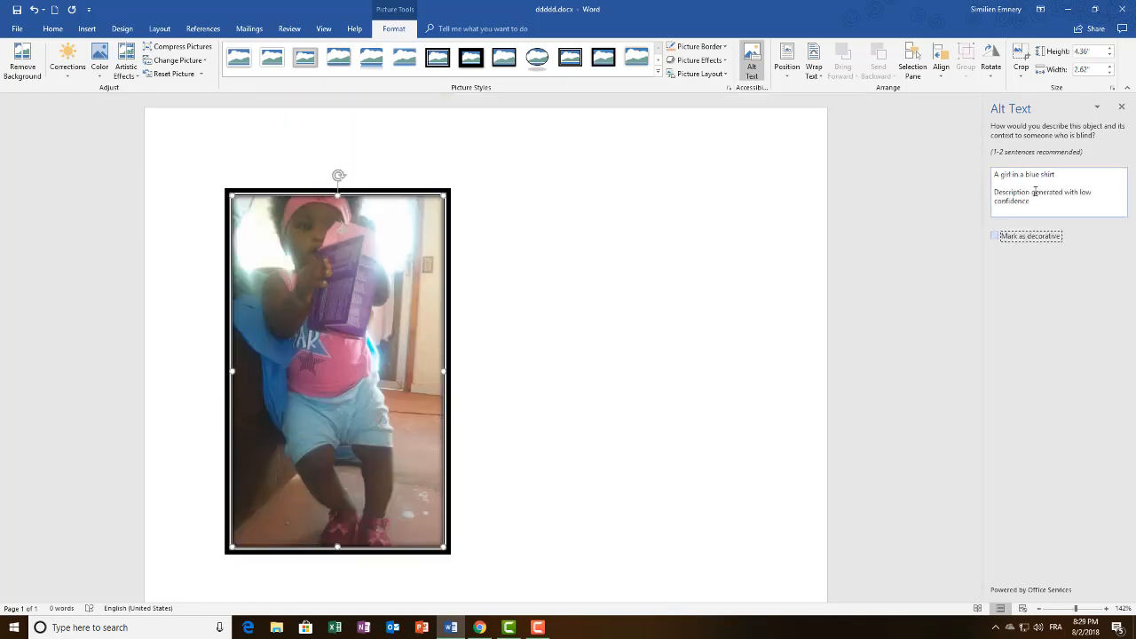
left_click_drag(1032, 192, 985, 170)
left_click_drag(1033, 199, 988, 173)
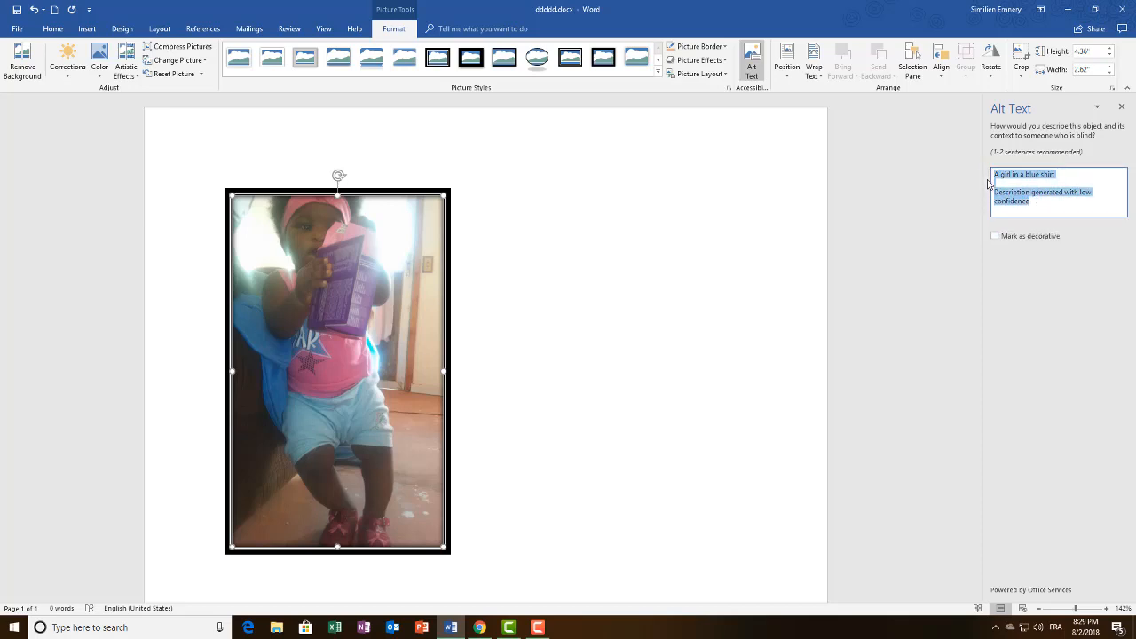
key("BackSpace")
type("ssssssss")
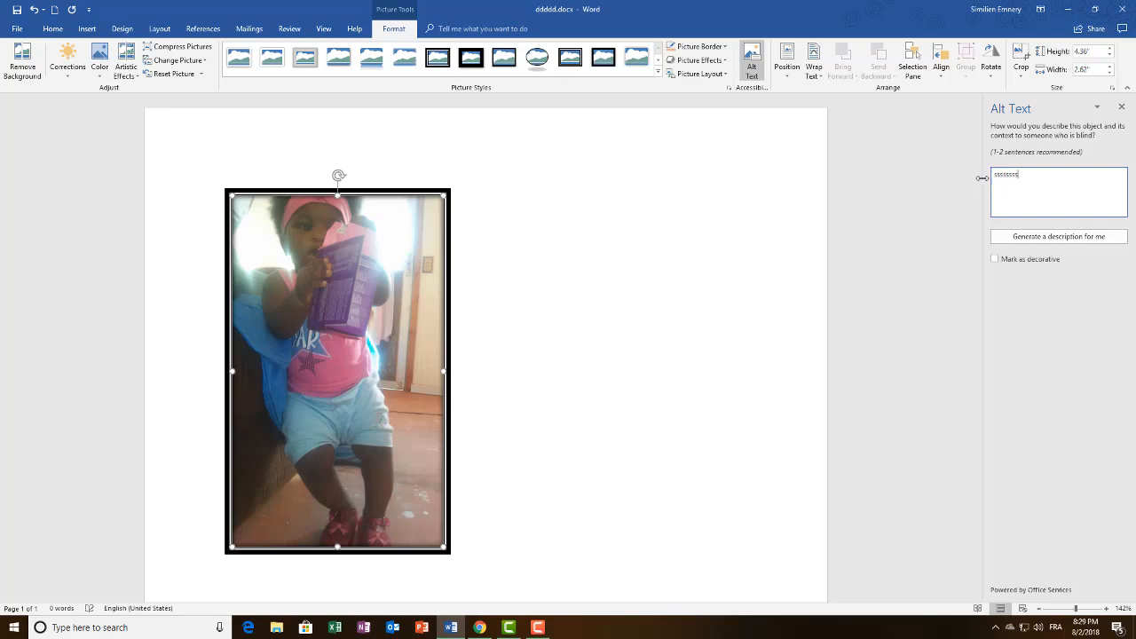
key("Return")
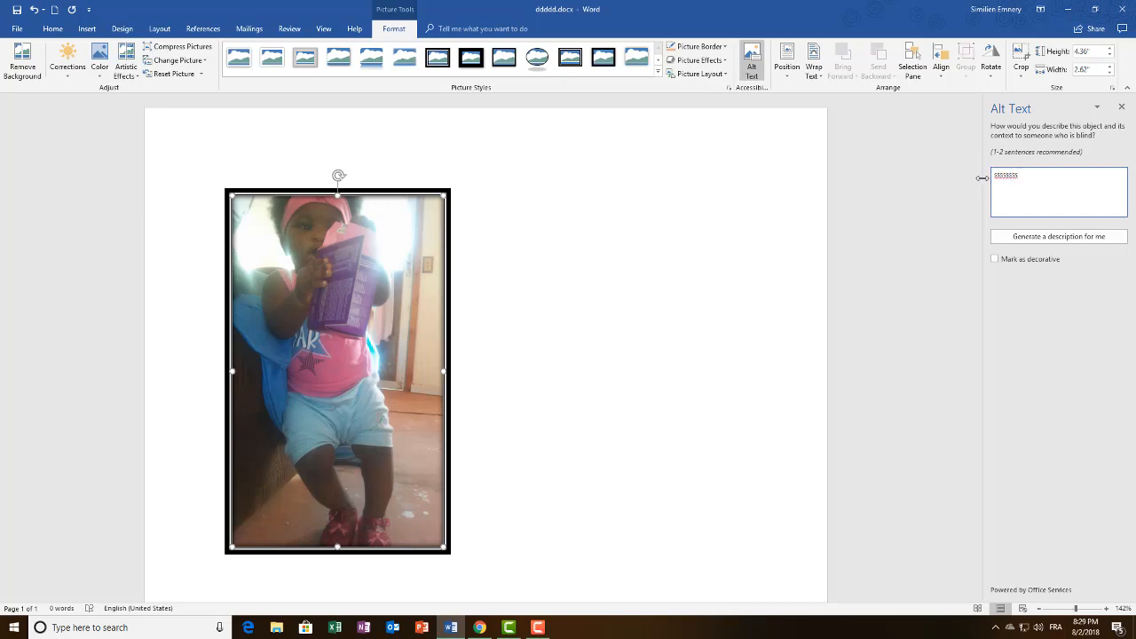
left_click(1046, 237)
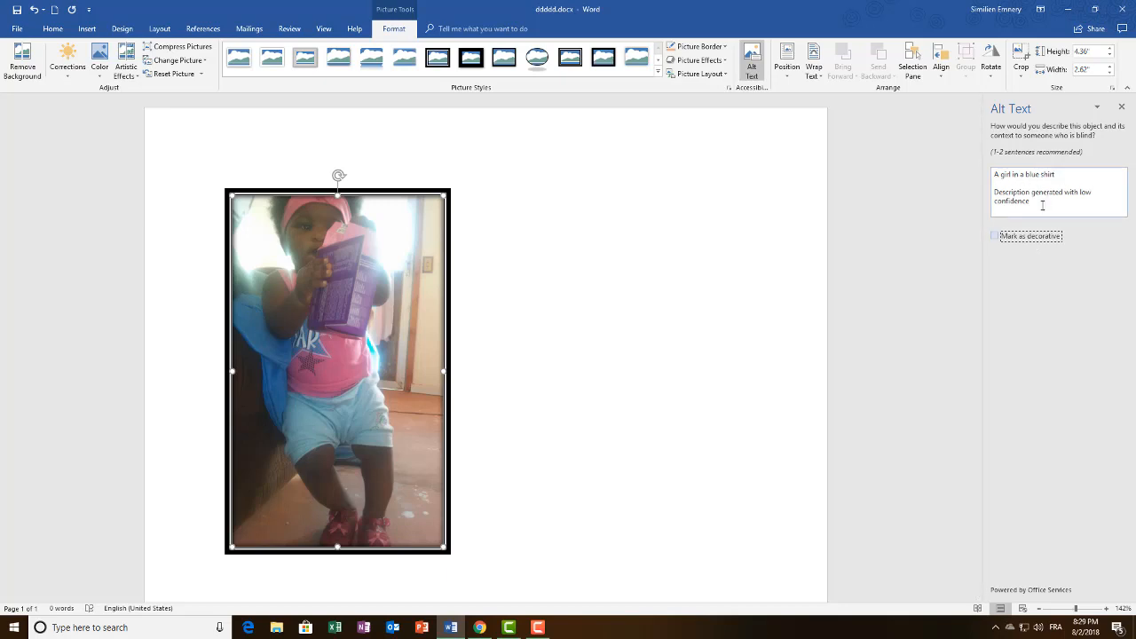
Step: Delete the generated alt text and have the picture's description generated once more
left_click_drag(1031, 202, 995, 172)
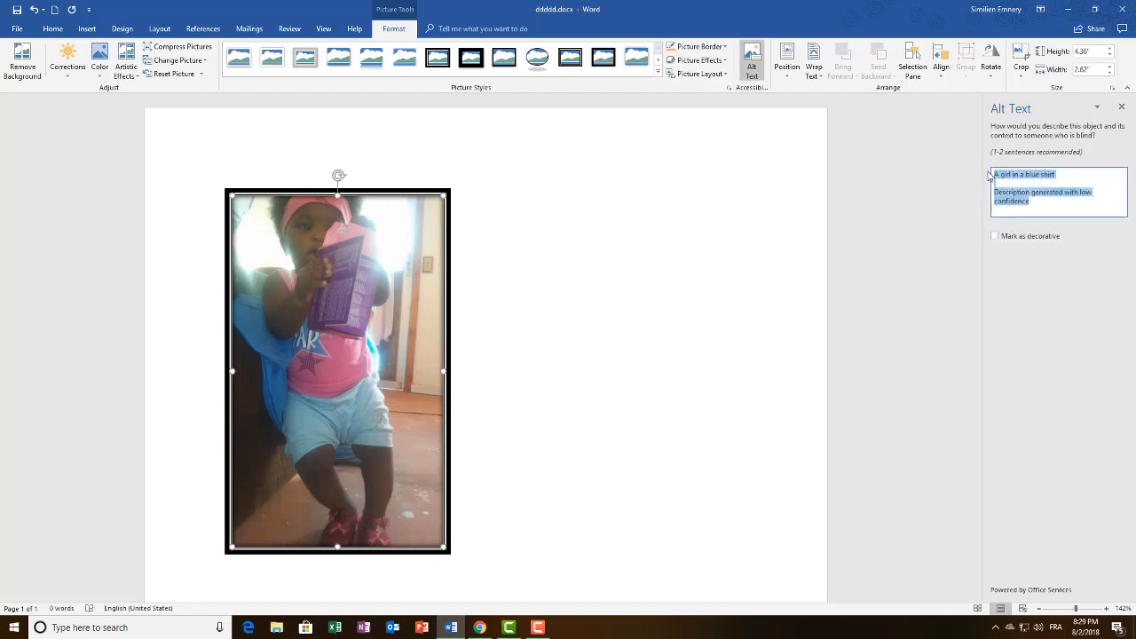
key("Delete")
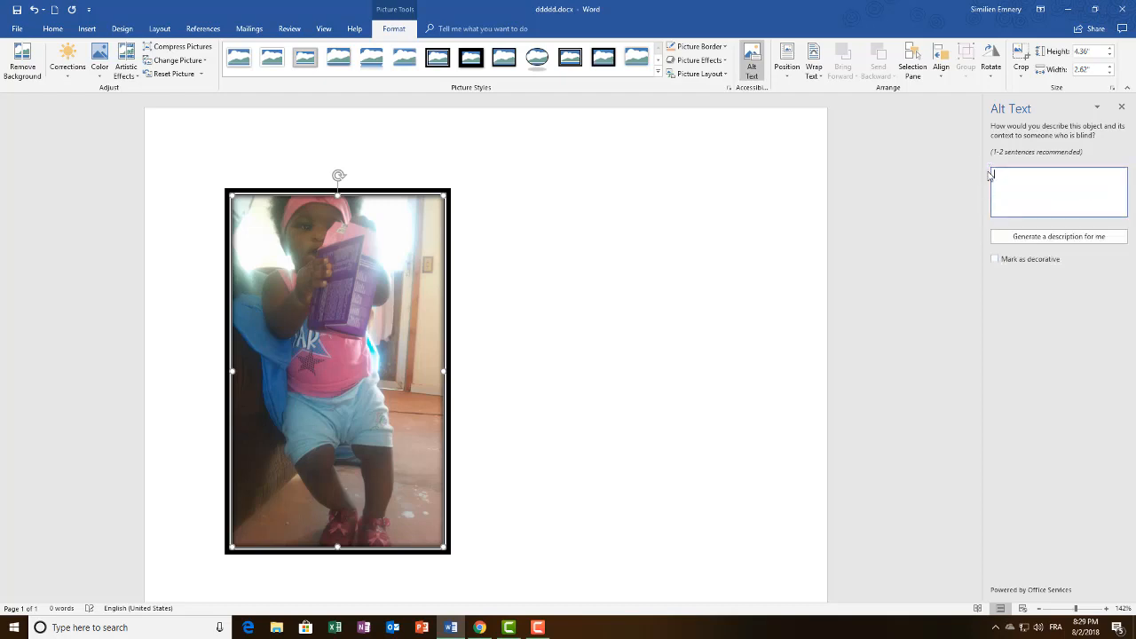
left_click(1074, 237)
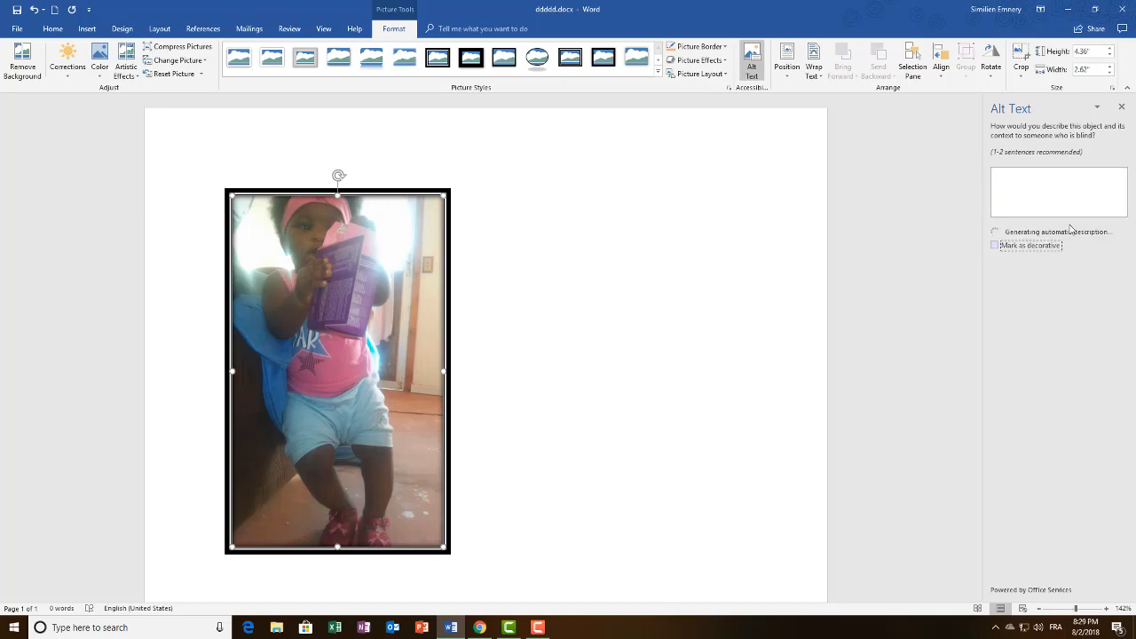
Step: Examine the wording and confidence note of the picture's generated alt text and close the alt text pane
left_click_drag(1063, 175, 990, 175)
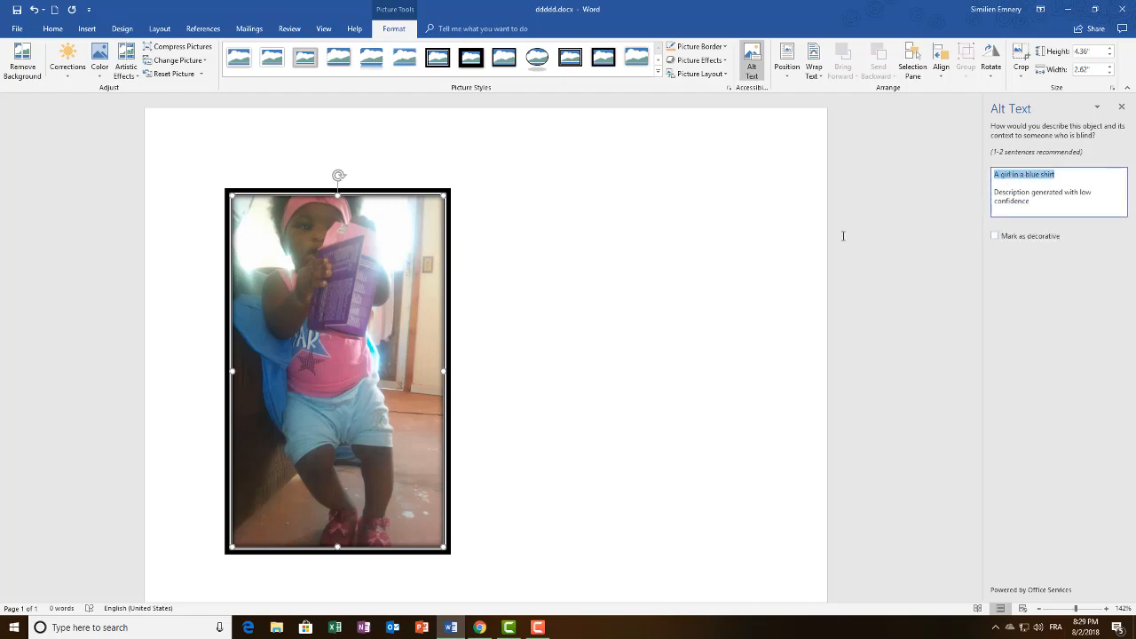
left_click(312, 428)
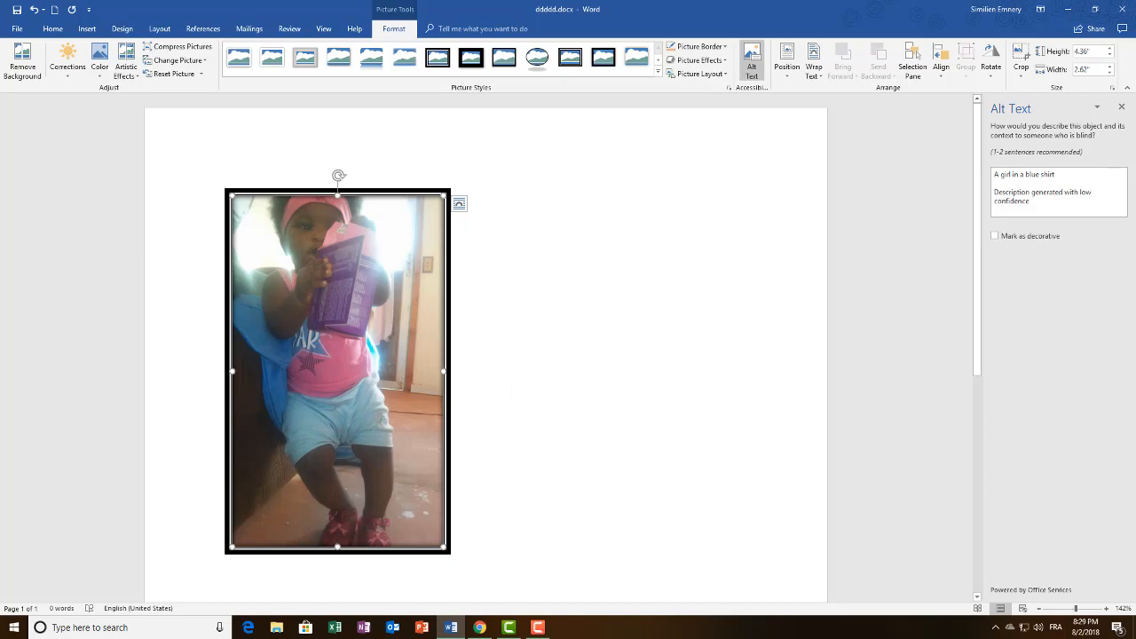
left_click_drag(1026, 213, 1004, 190)
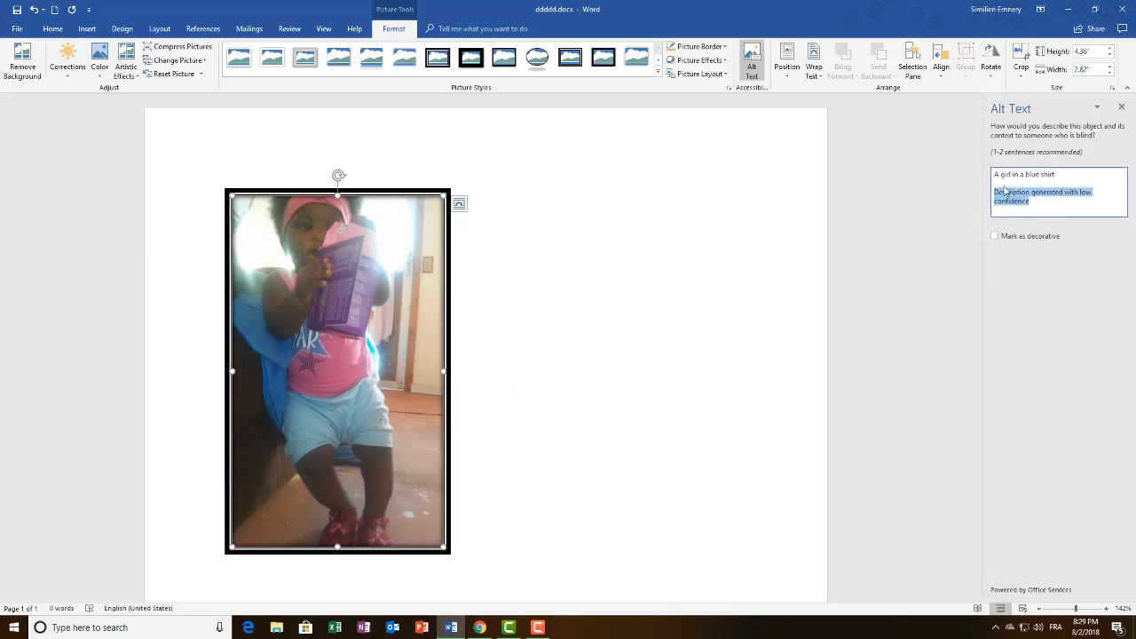
left_click(1052, 182)
left_click_drag(996, 175, 1043, 193)
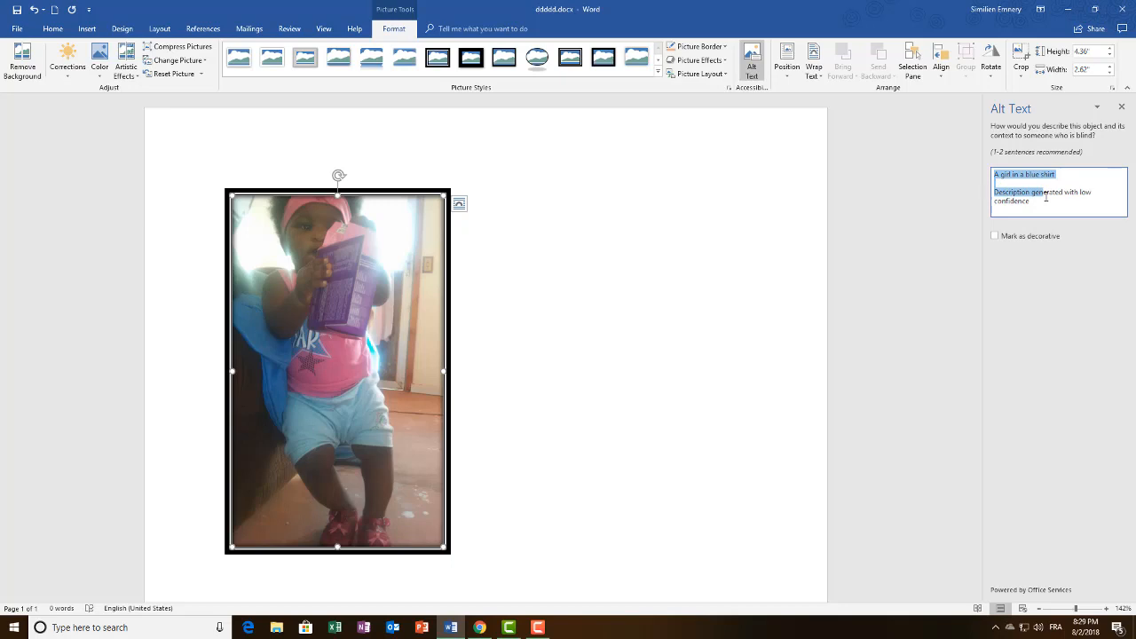
left_click(1121, 108)
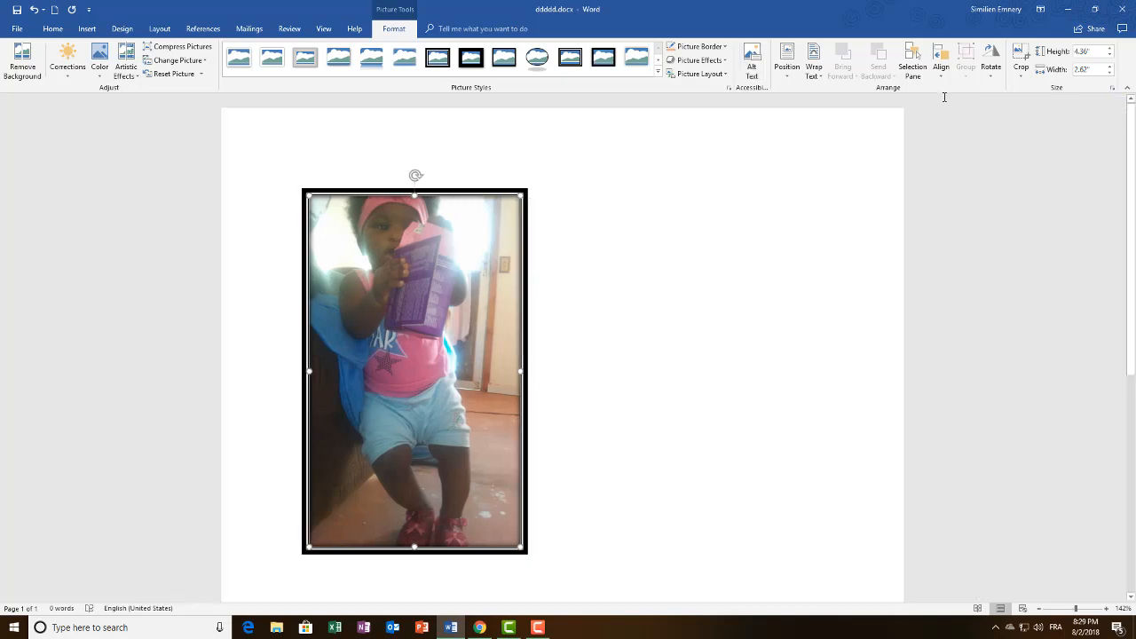
Step: Position the framed picture at the page's top left with text wrapping
left_click(787, 78)
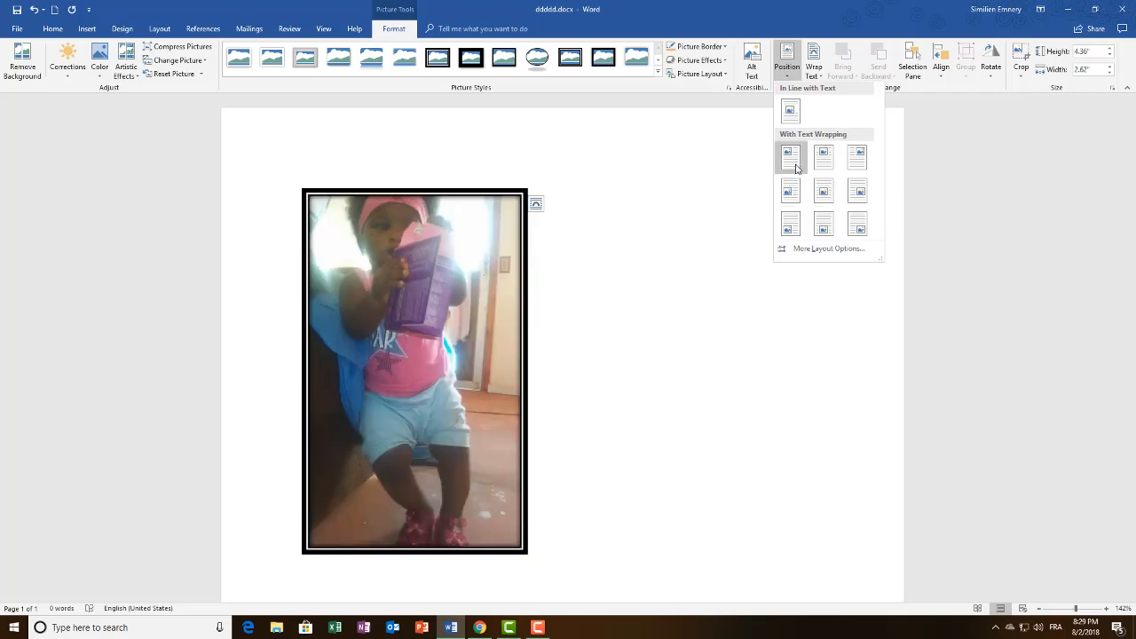
left_click(795, 169)
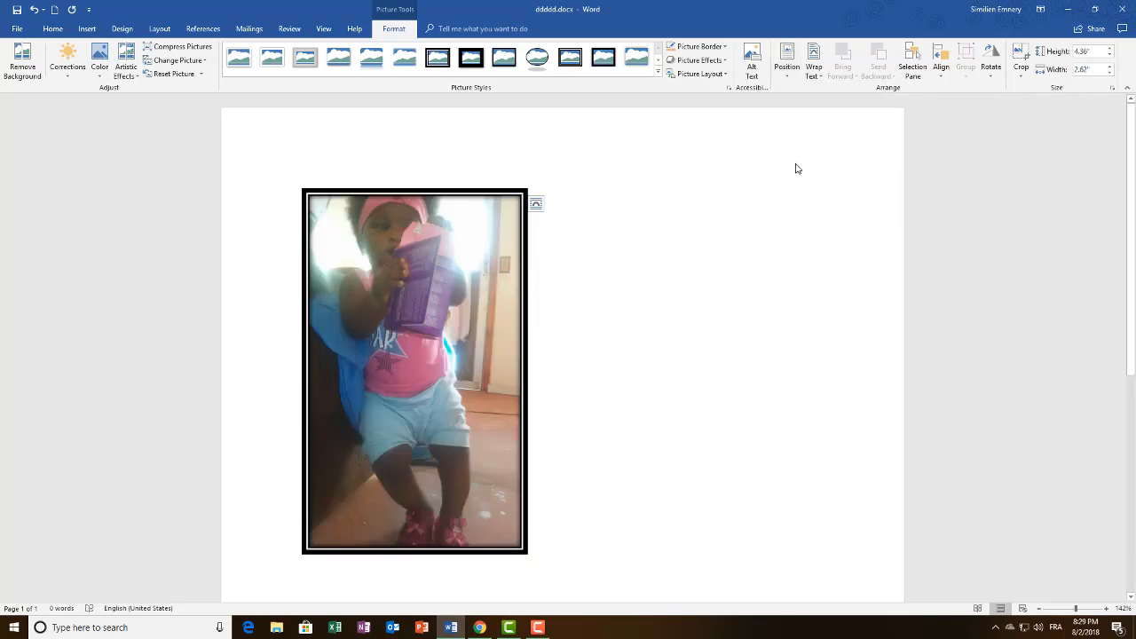
Step: Enter six filler lines beside the picture: zdhgjsdjsjhdgssd, dkhsdfkdfkdfhdf, dfdkfjdkfgdf, dfkhdfjkdkgndg, dkjfbhdghdlgdg and ddgdgfgf
left_click(635, 220)
type("zdhgjsdjsjhdgssd")
key("Return")
type("dkhsdfkdfkdfhdf")
key("Return")
type("dfdkfjdkfgdf")
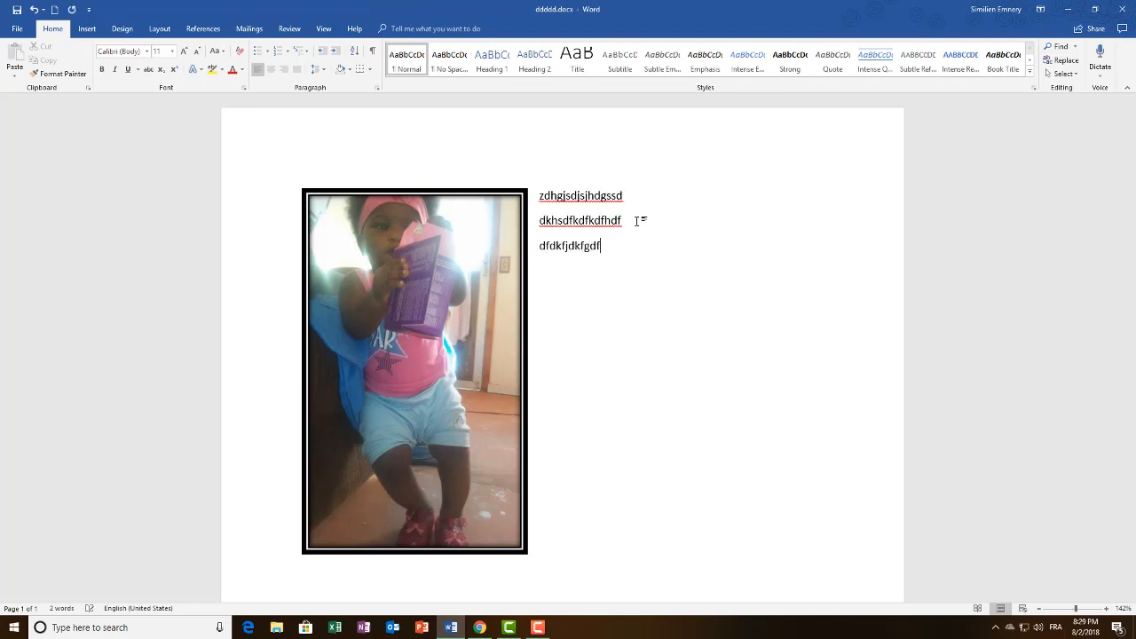
key("Return")
type("dfkhdfjkdkgndg")
key("Return")
type("dkjfbhdghdlgdg")
key("Return")
type("ddgdgfgf")
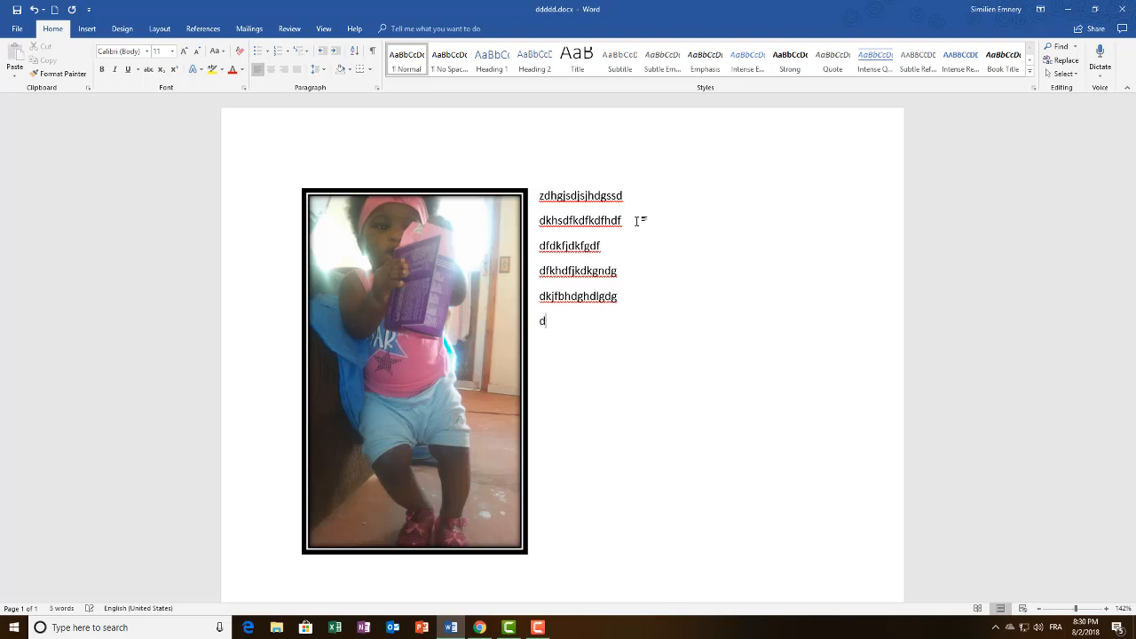
Step: Continue the text beside the picture with nine short lines: gfg, fgfg, four lines of fg, fgf, gfg and fgfg
key("Return")
type("gfg")
type("fg fg fg fg fgf gfg fgf")
type("g")
Step: Add one long filler line beneath the picture: dfdgdghfghfhghgjh dfkldklgd,gfjglmfglf,g!fj,glkfkl!g,flkgjfkgjfgjfljglgjrlgjfigjof
key("Return")
type("dfdgdghfghfhghgjh df")
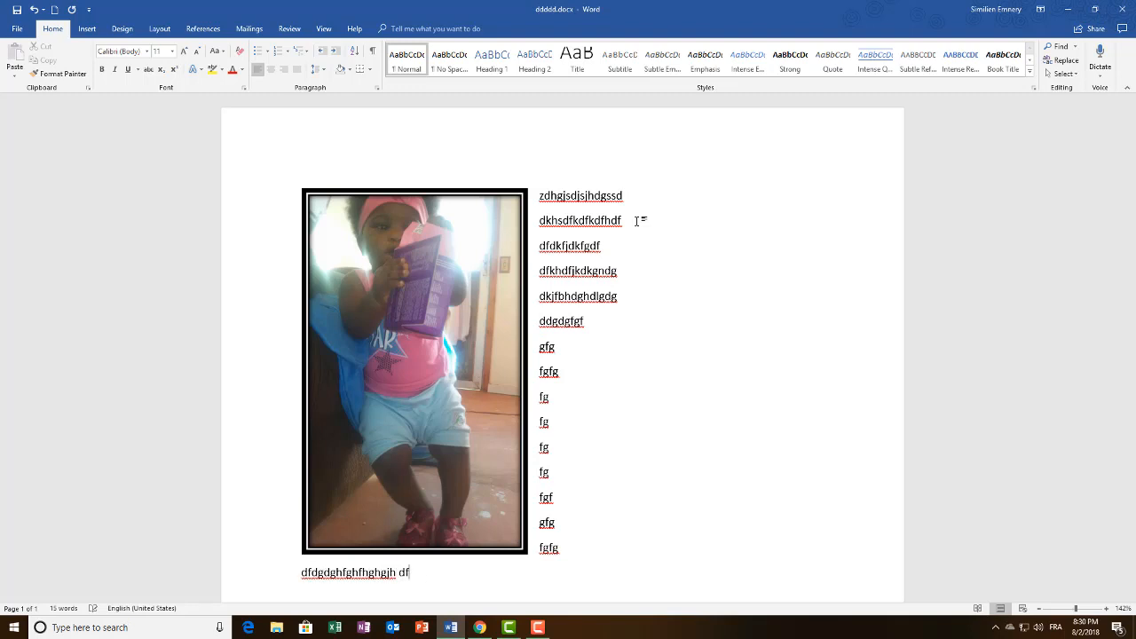
type("kldklgd,gfjglmfglf,g!fj,glkfkl!g,flkgj")
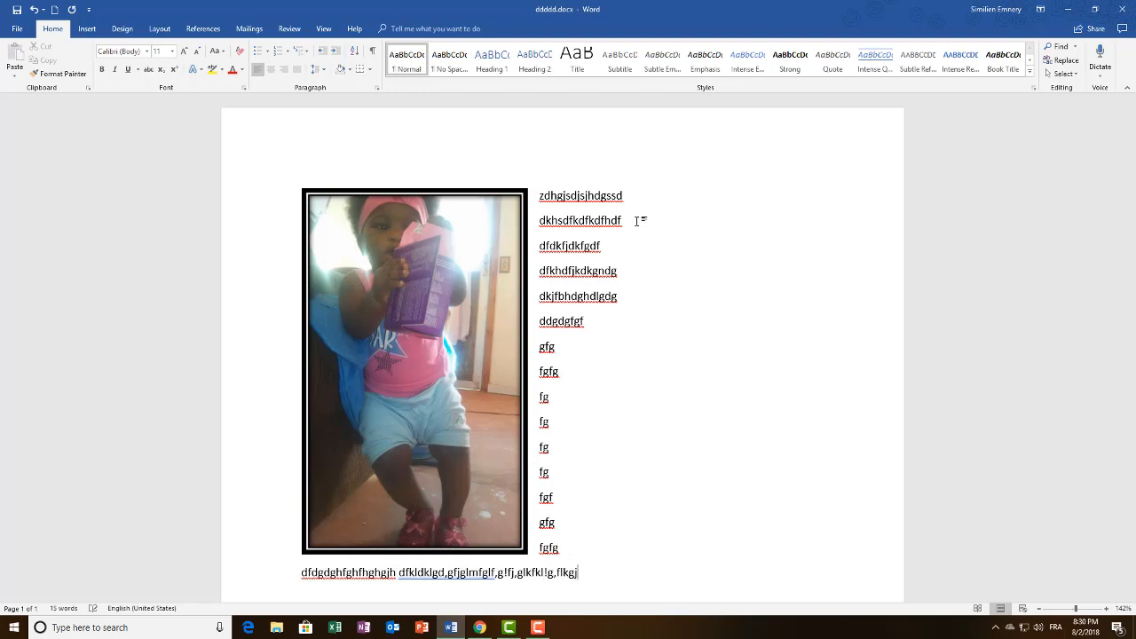
type("fkgjfgjfljglgjrlgjfigjof")
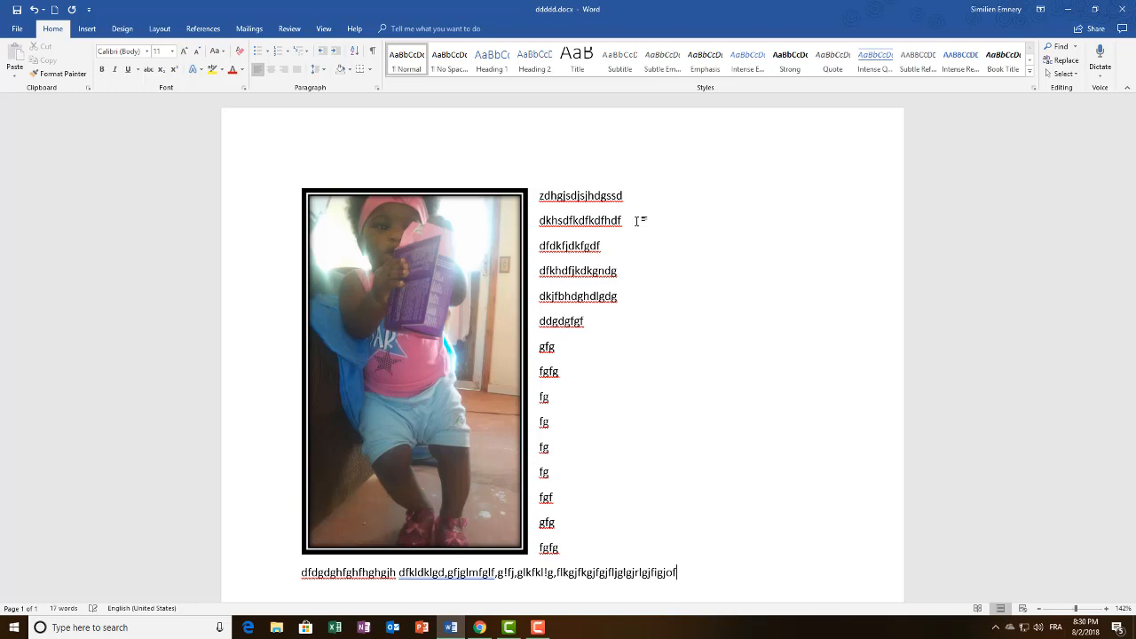
Step: Preview the text-wrapping position options for the selected picture, including middle left, without applying one
left_click(421, 382)
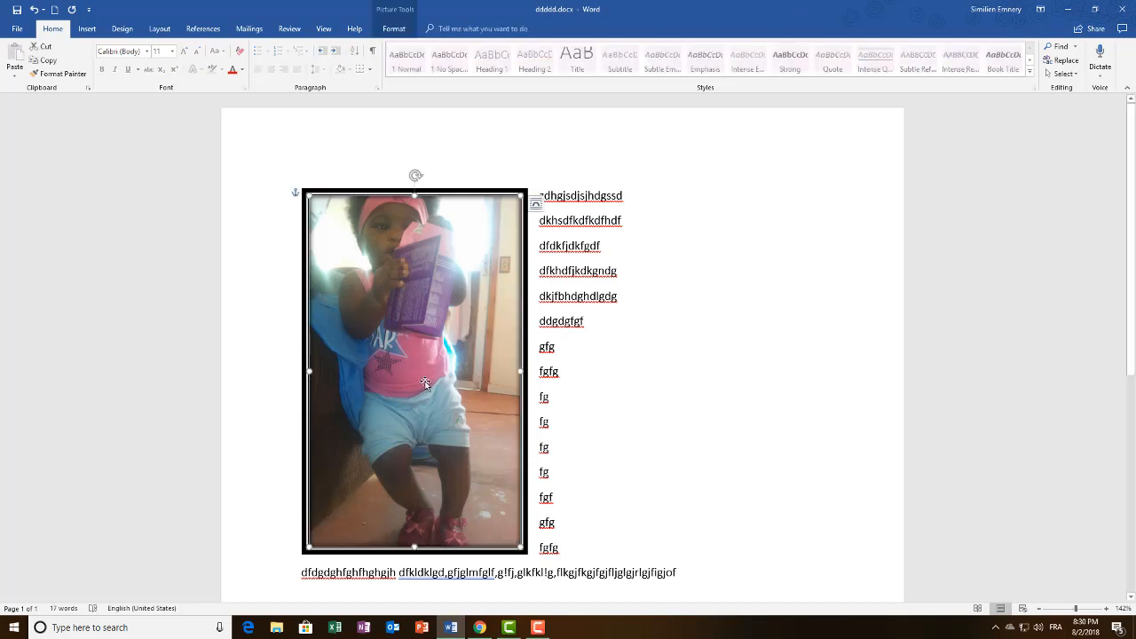
left_click(395, 30)
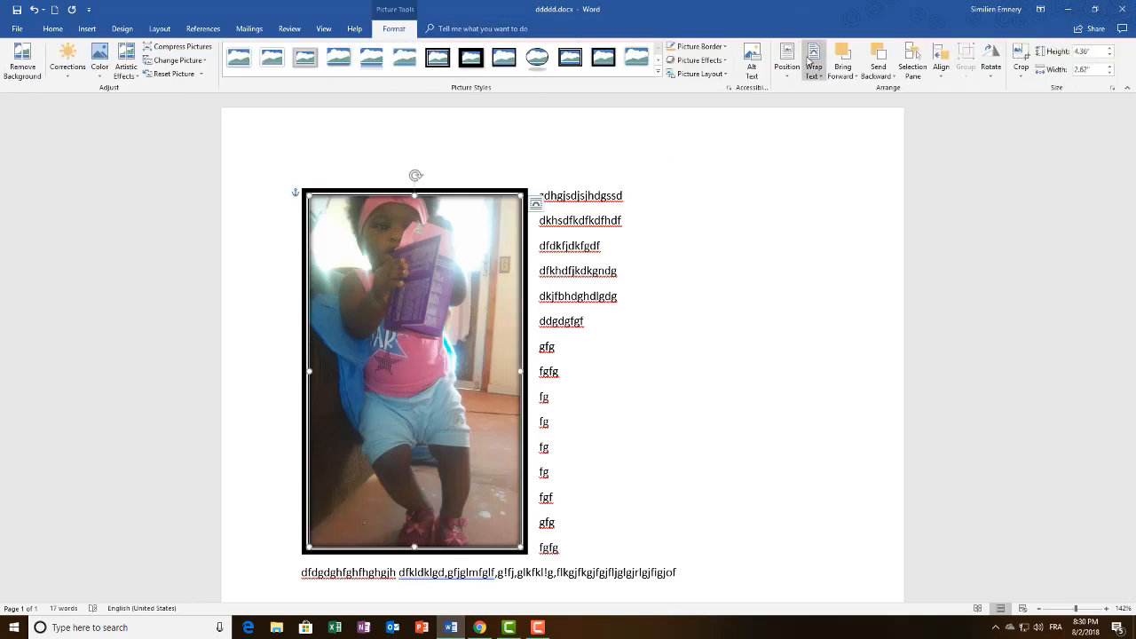
left_click(787, 62)
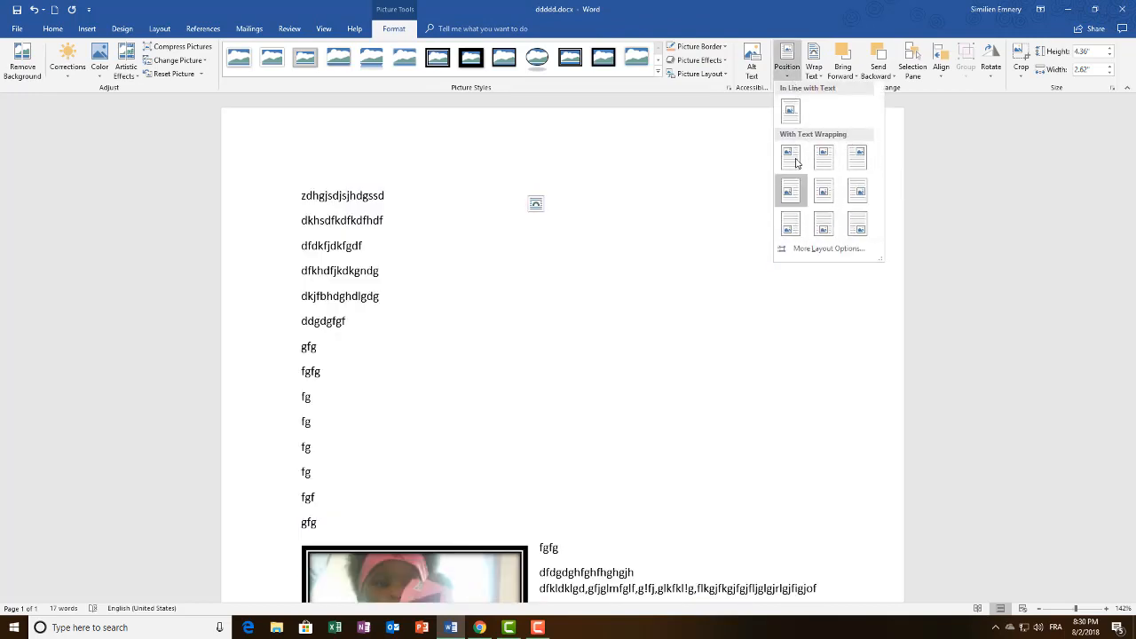
left_click(752, 305)
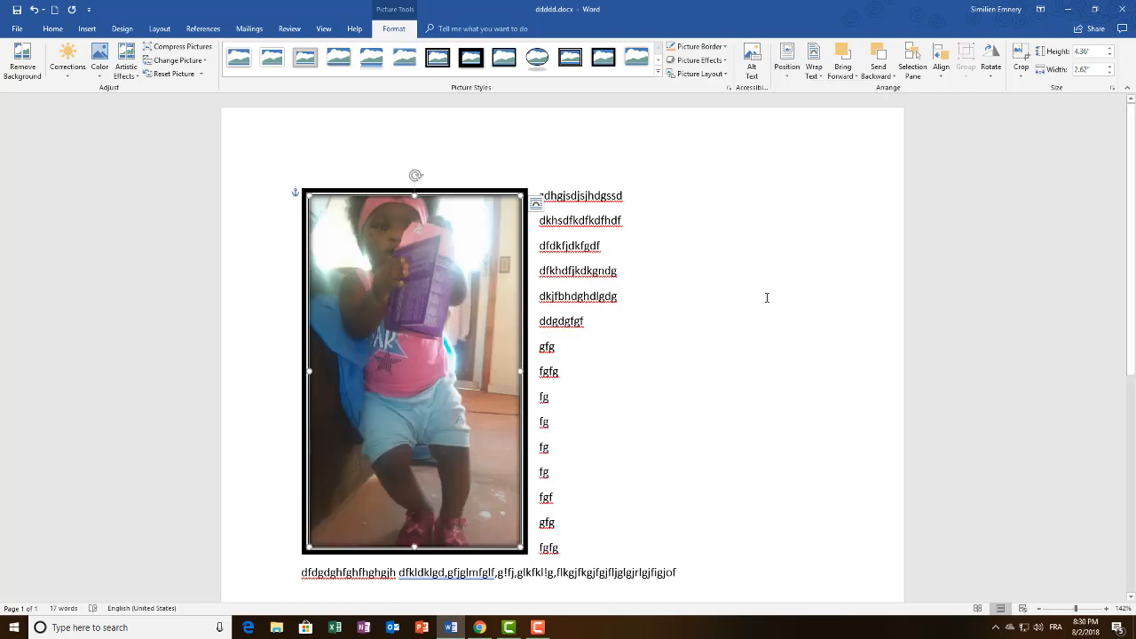
Step: Review the picture's text-wrapping, Bring Forward and Send Backward options, and view the Selection Pane's object list before closing it
left_click(813, 64)
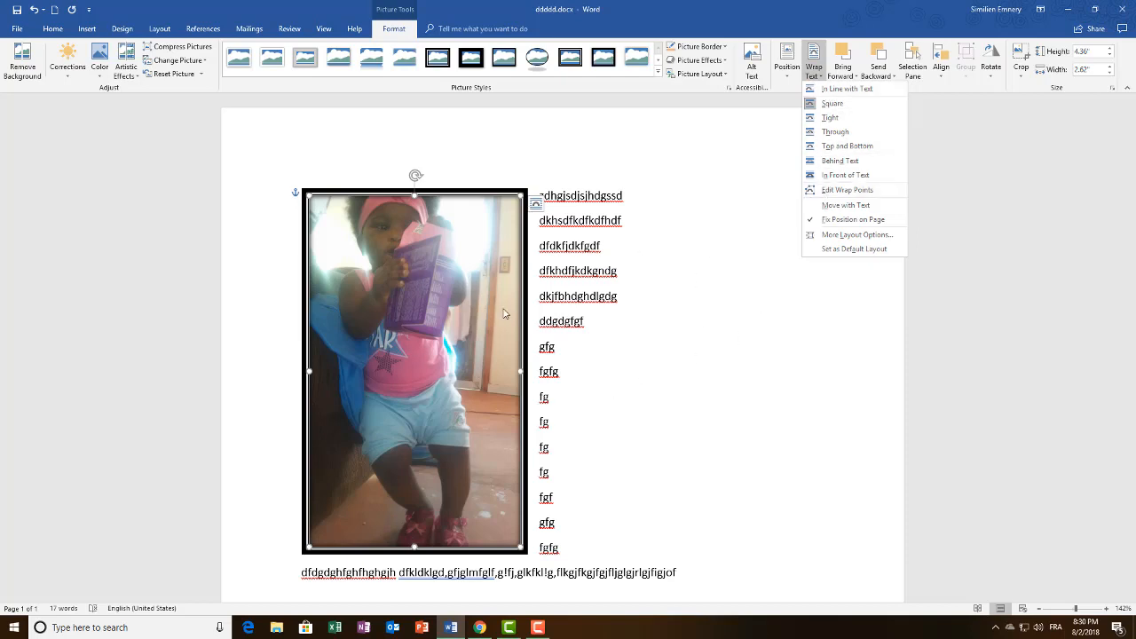
left_click(664, 348)
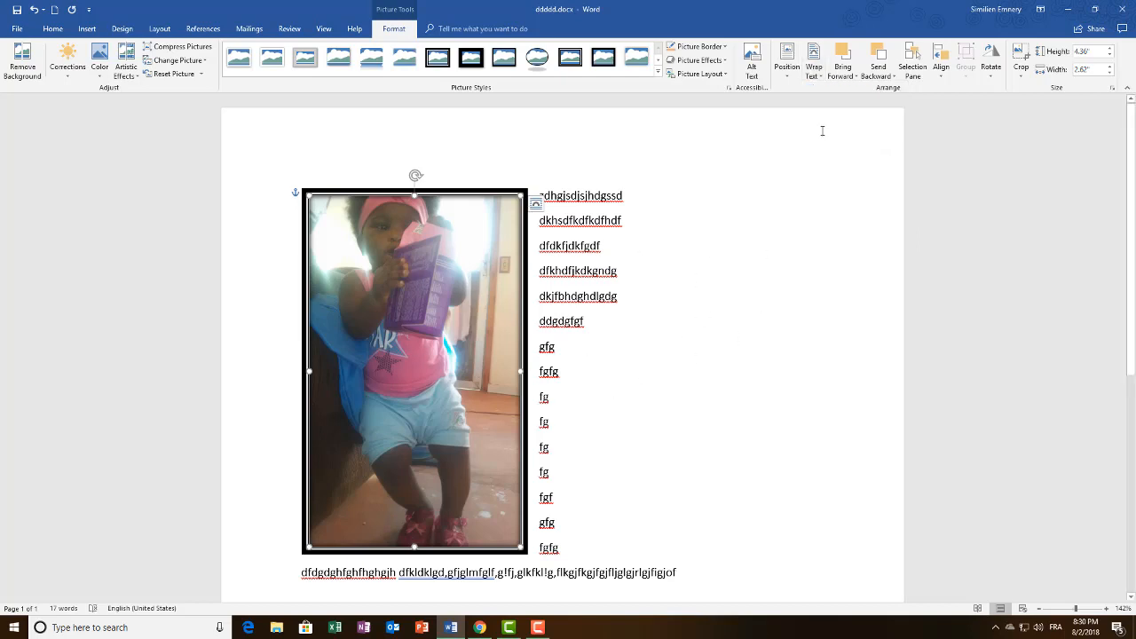
left_click(858, 78)
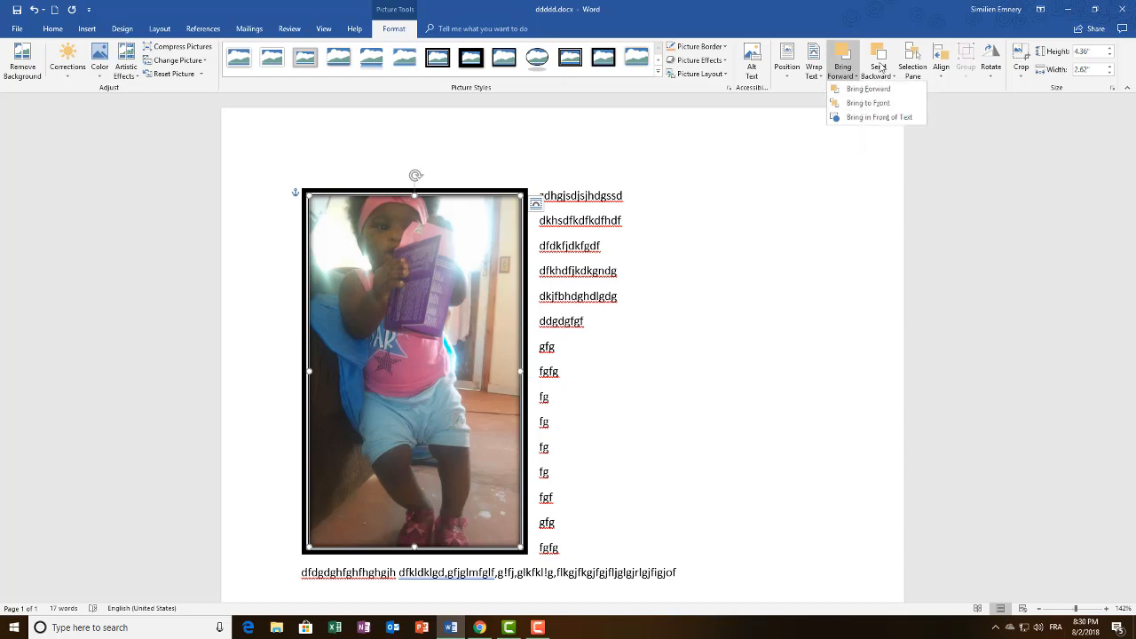
left_click(892, 80)
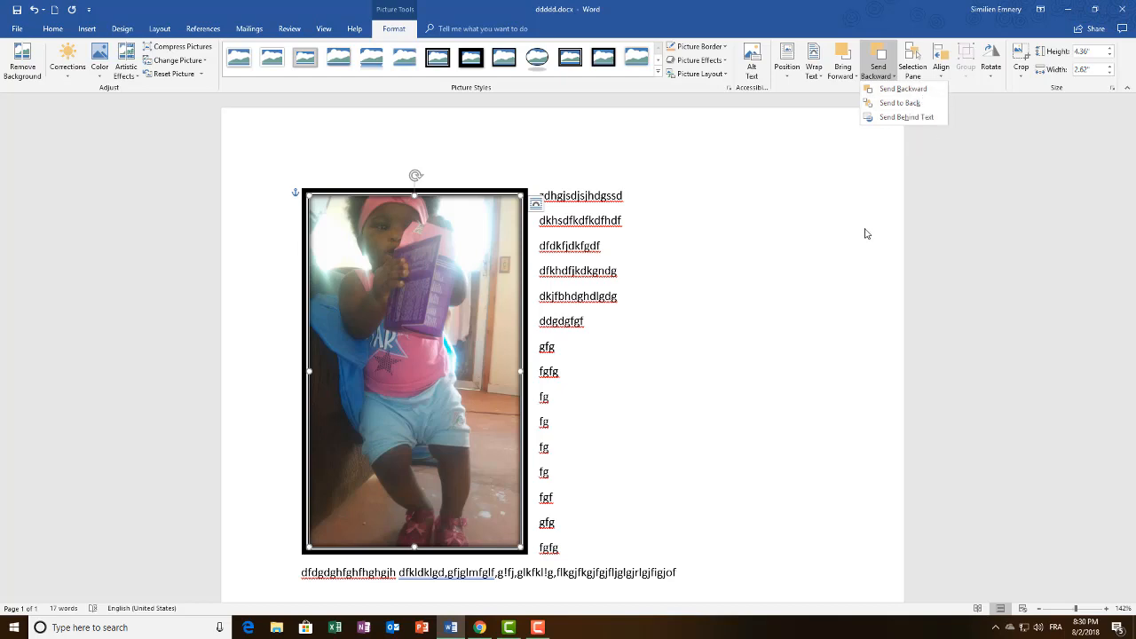
left_click(861, 174)
left_click(926, 79)
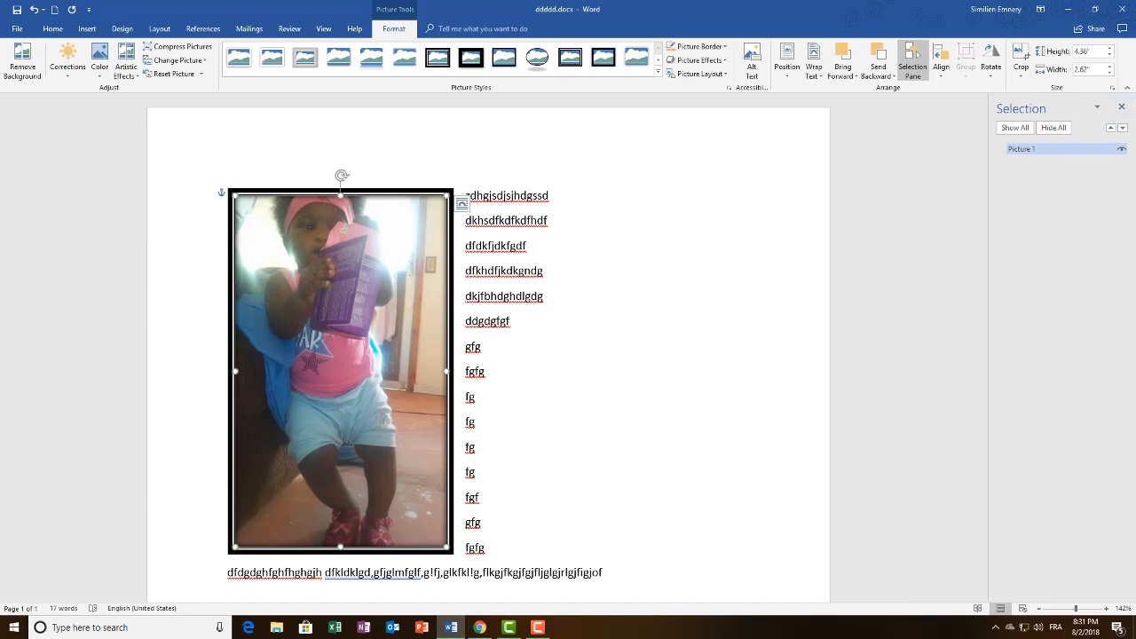
left_click(1121, 107)
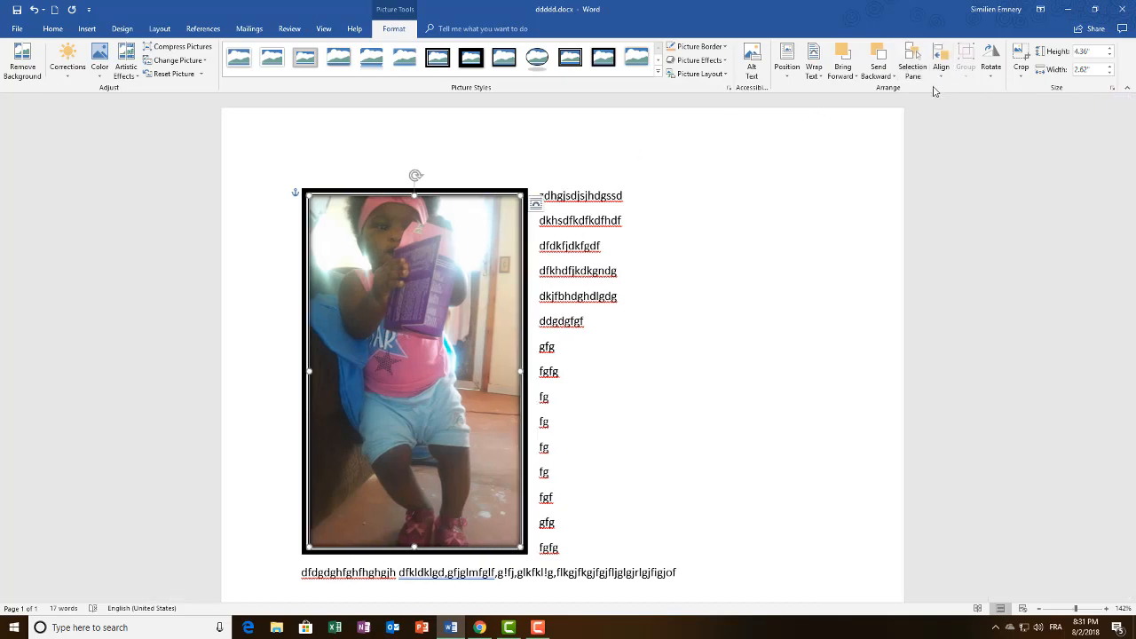
Step: Review the picture's alignment options and preview the rotation options, including Flip Horizontal, without applying one
left_click(943, 82)
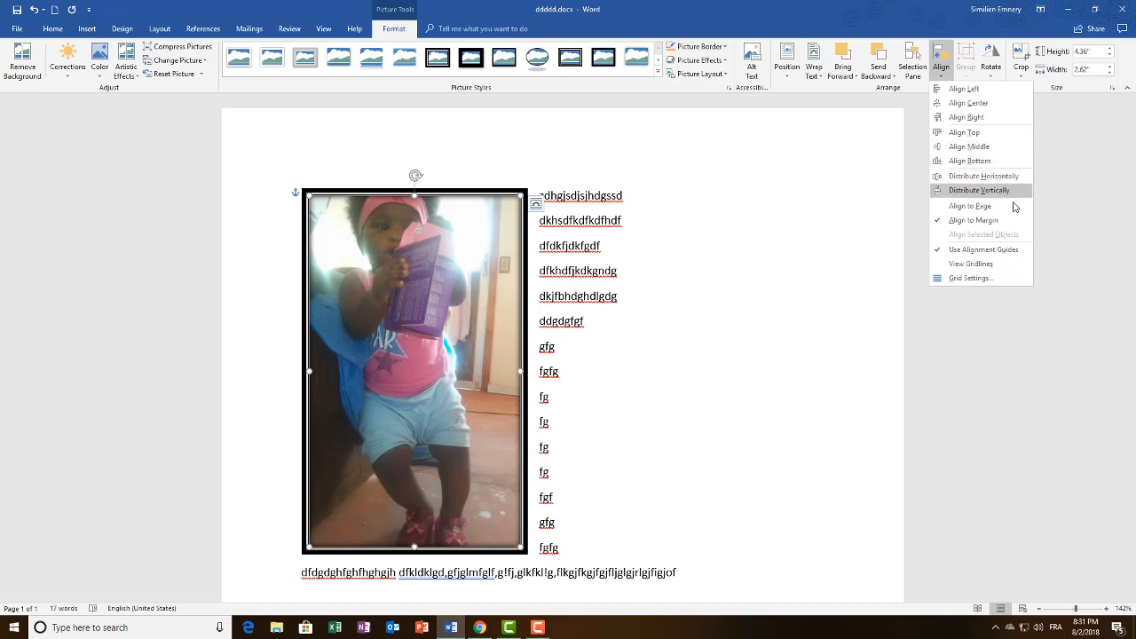
left_click(969, 76)
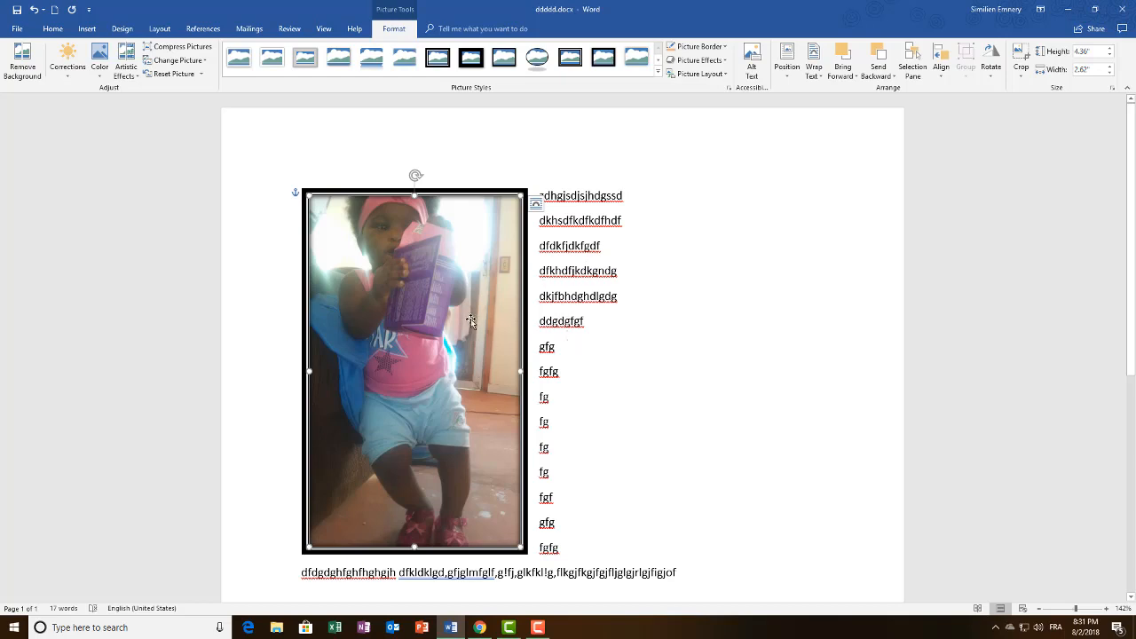
left_click(992, 77)
left_click(1009, 89)
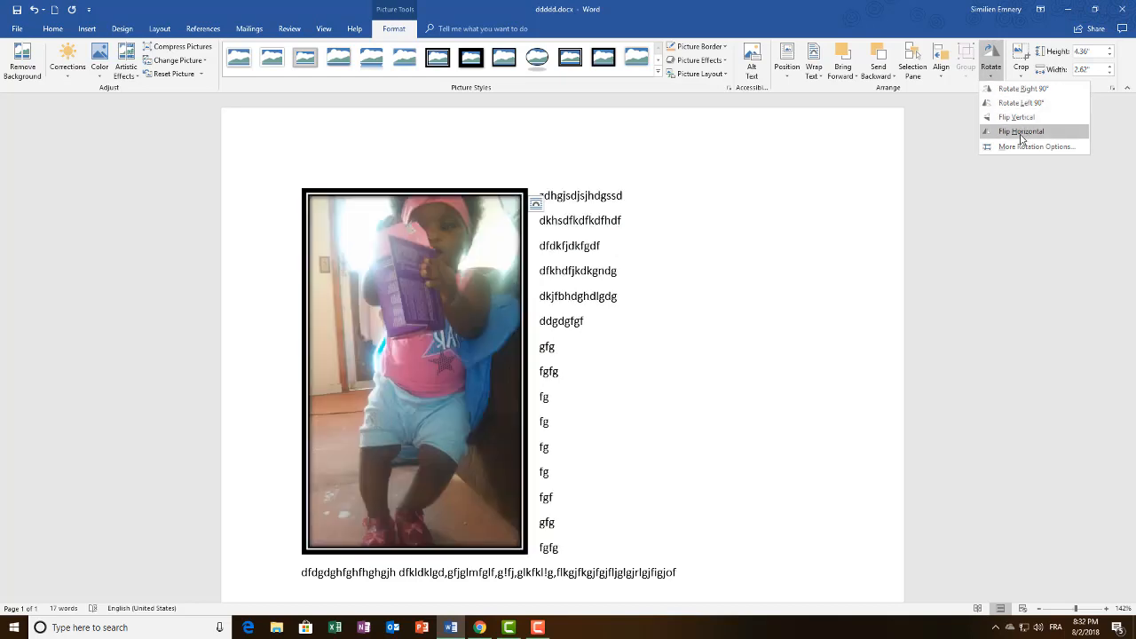
Step: Crop away the lower part of the picture, reducing its height to 1.6" while keeping the full width
left_click(1020, 78)
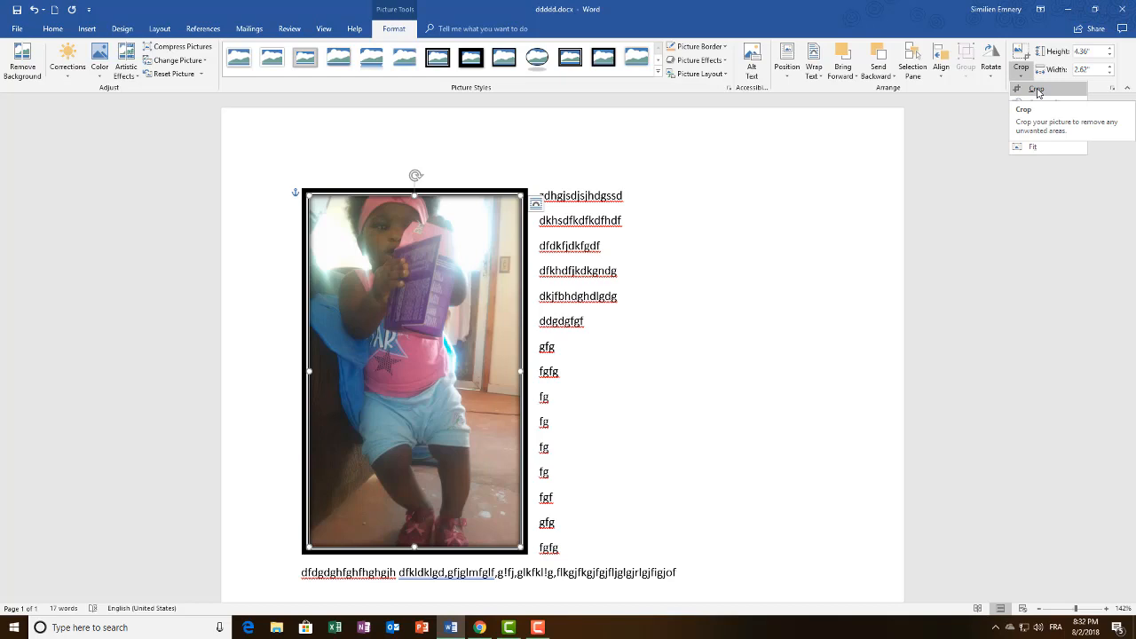
left_click(1035, 90)
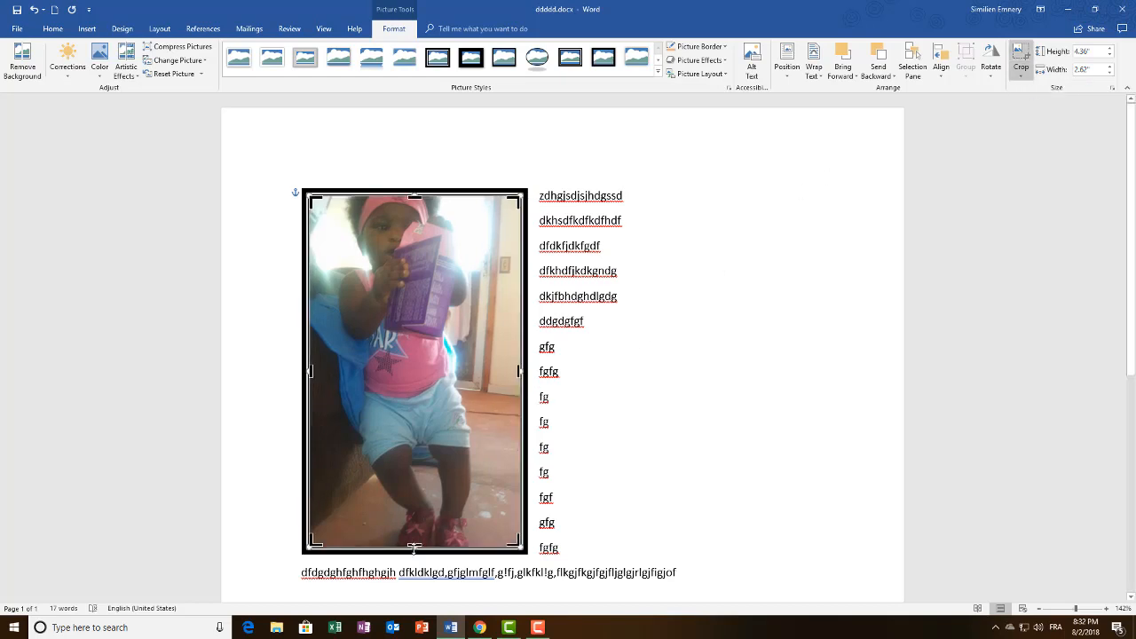
left_click_drag(414, 545, 440, 324)
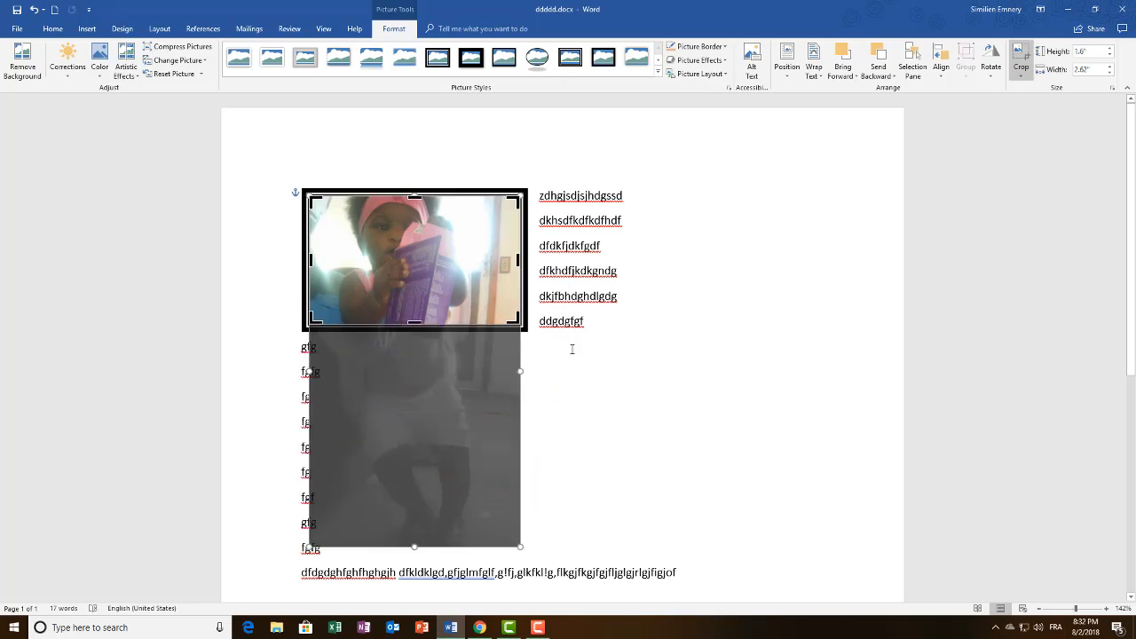
left_click(793, 322)
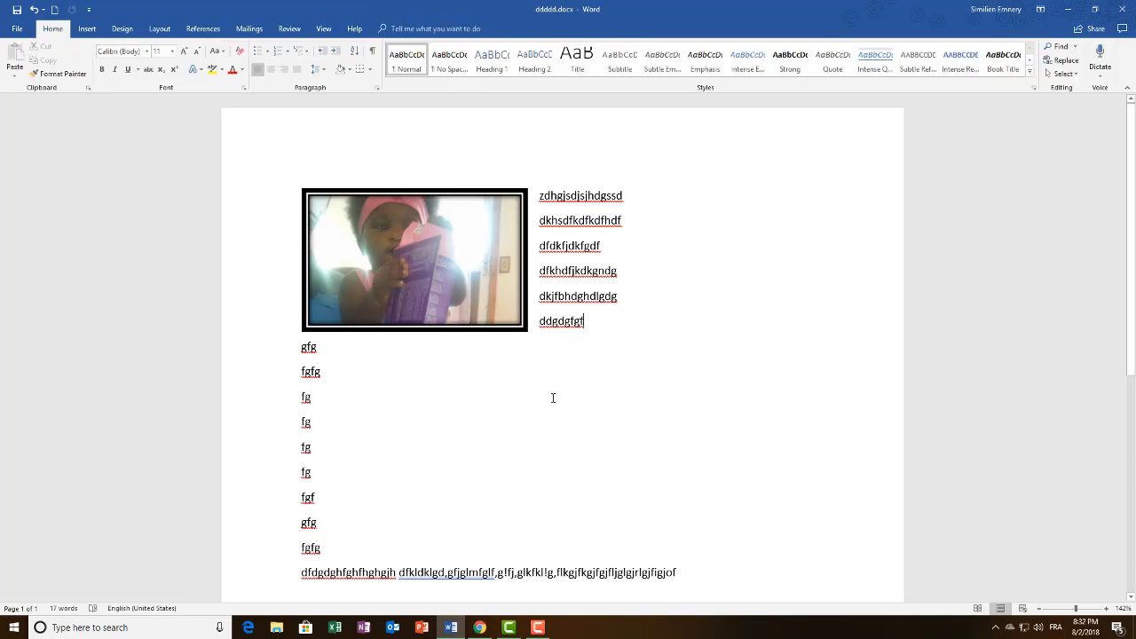
key("alt+F4")
left_click(633, 336)
Step: Select the cropped picture and preview its color options, including the 4700 K color tone, without applying one
left_click(471, 221)
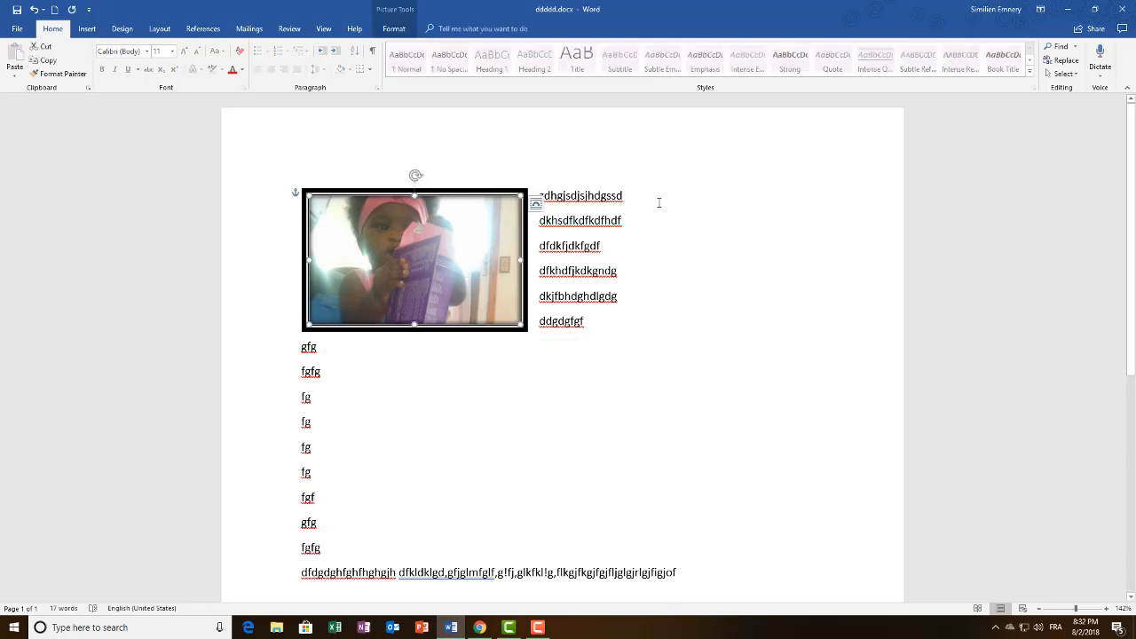
left_click(393, 28)
left_click(22, 61)
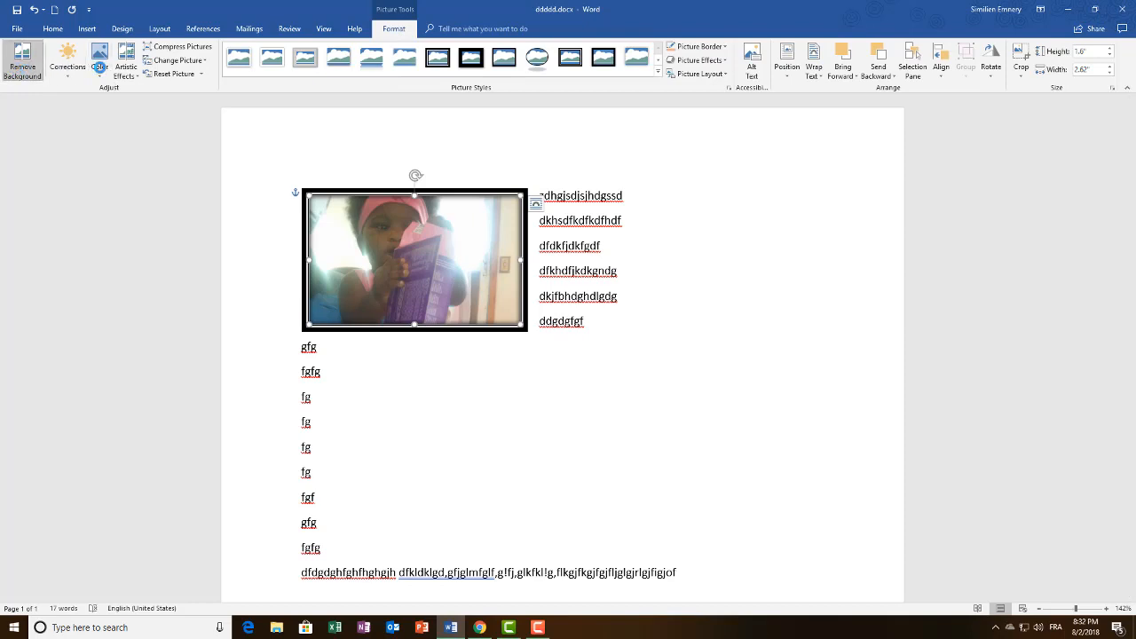
left_click(101, 71)
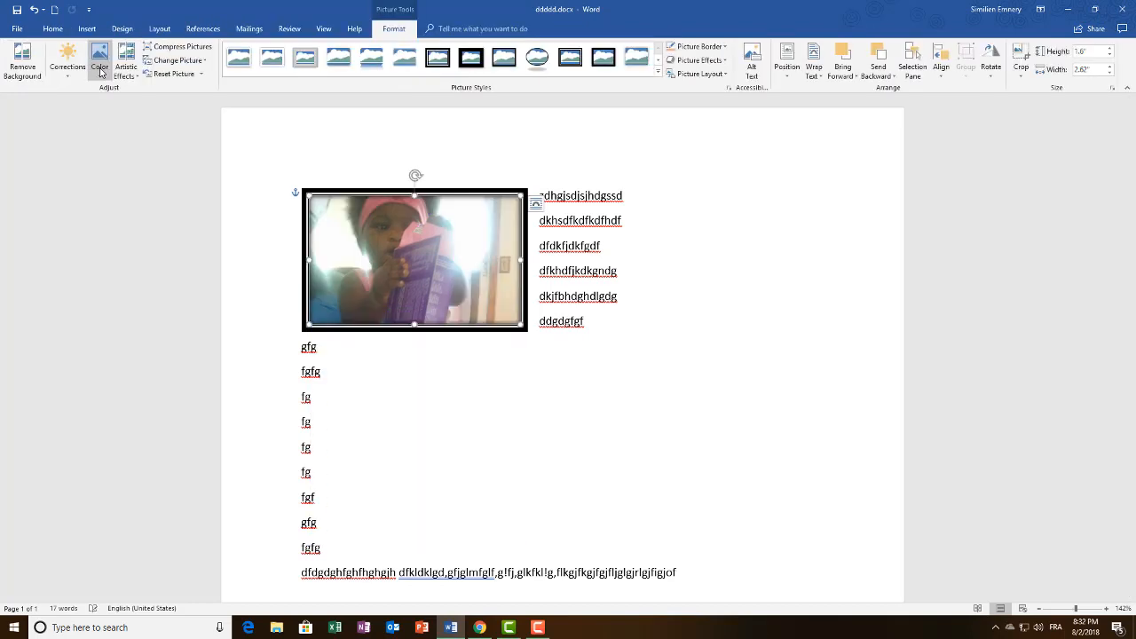
left_click(100, 70)
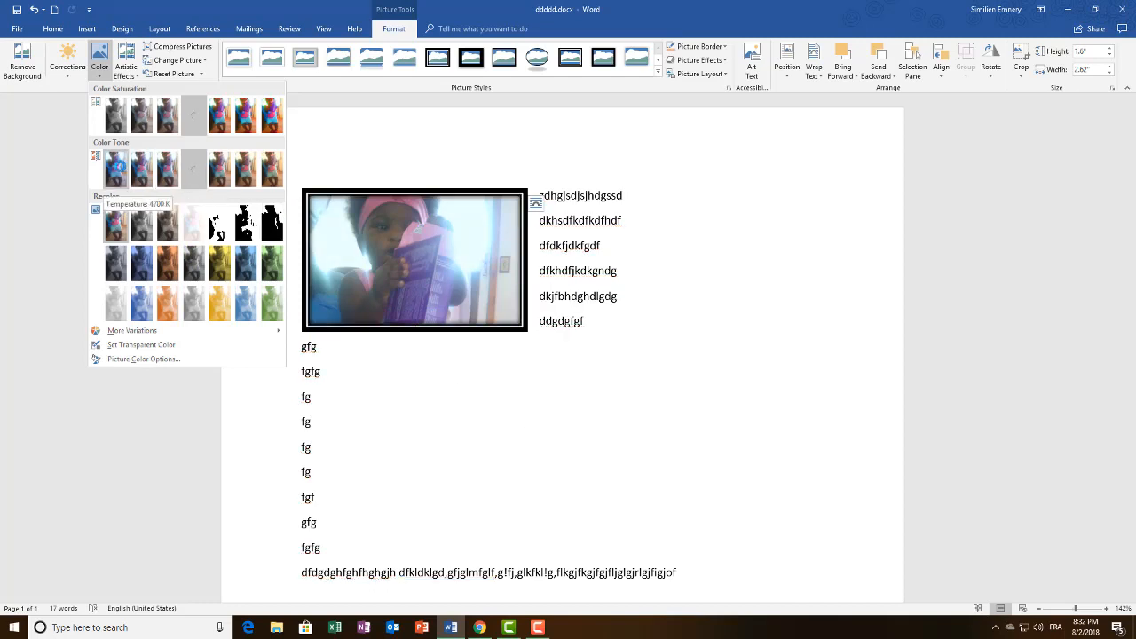
left_click(827, 421)
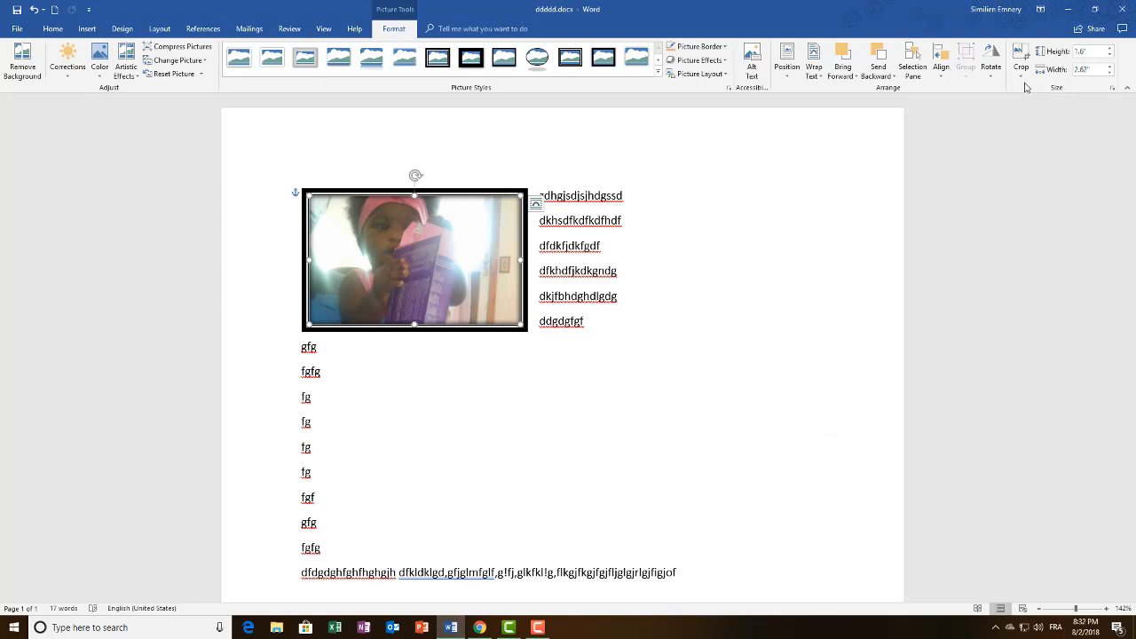
Step: Enlarge the cropped picture proportionally by raising its height to 2"
left_click(1108, 50)
left_click(1108, 49)
left_click(1108, 50)
left_click(1108, 50)
left_click(1109, 53)
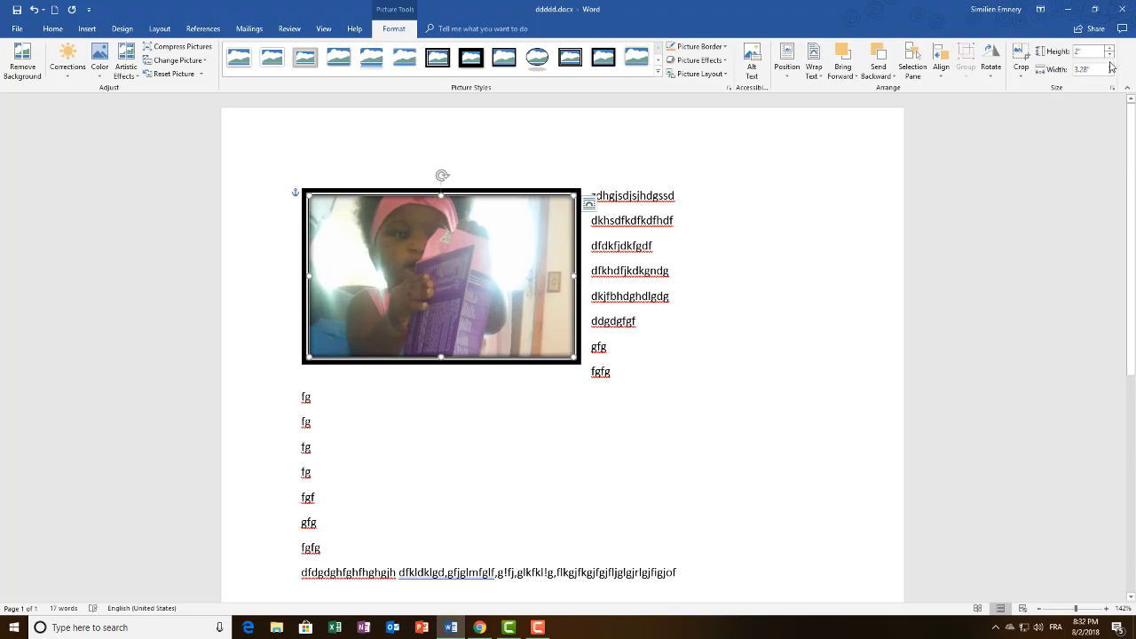
Step: Enlarge the picture proportionally by raising its width to 4.4"
left_click(1109, 68)
left_click(1109, 67)
left_click(1108, 68)
left_click(1108, 68)
left_click(1108, 69)
left_click(1108, 69)
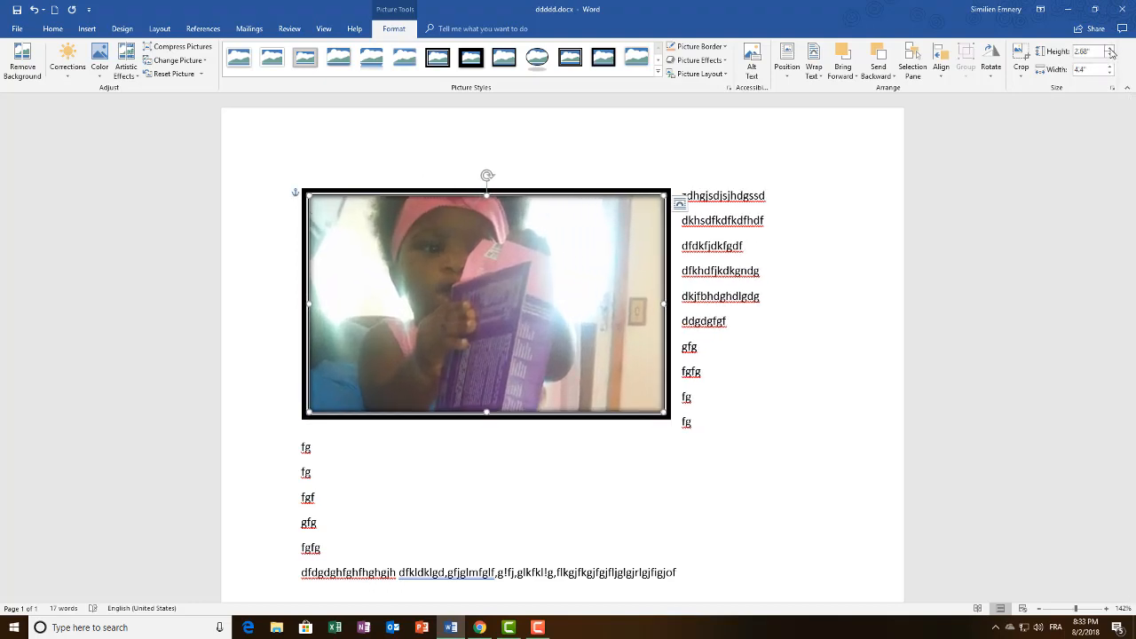
Step: Enlarge the picture proportionally by raising its height to 3.2"
left_click(1109, 51)
left_click(1109, 50)
left_click(1109, 50)
left_click(1109, 50)
left_click(1109, 51)
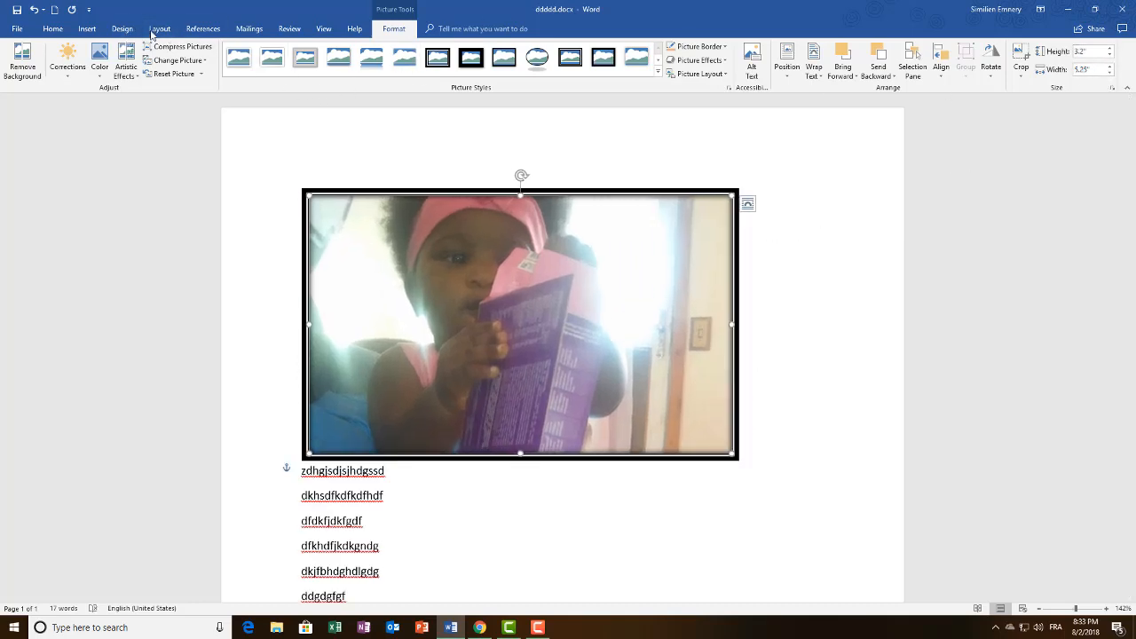
left_click(538, 628)
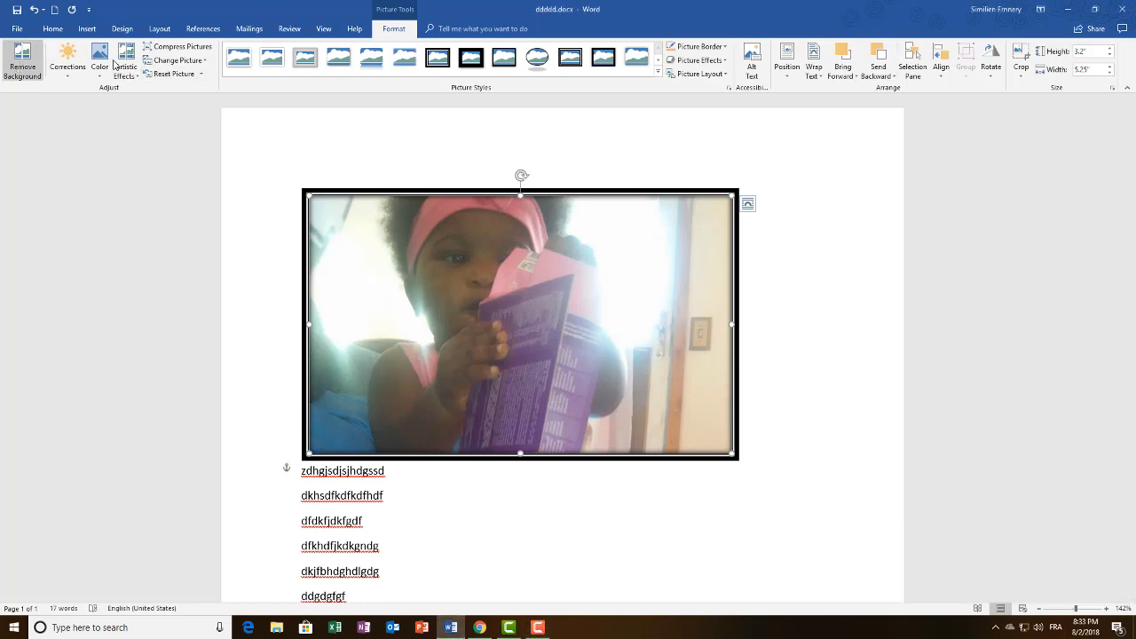
scroll(688, 462, "down", 3)
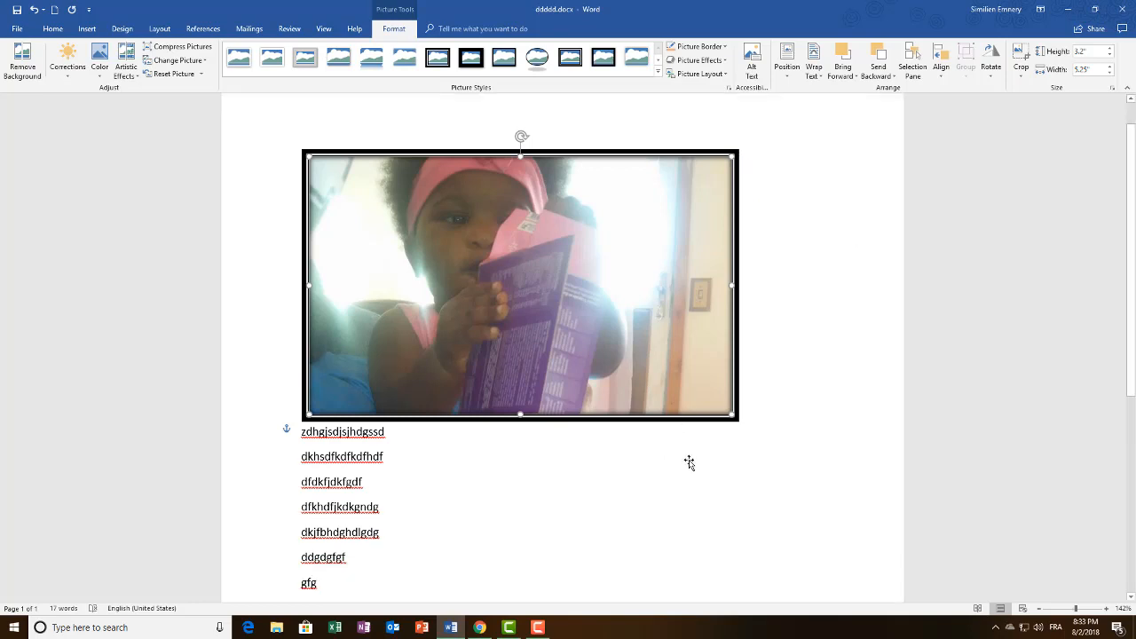